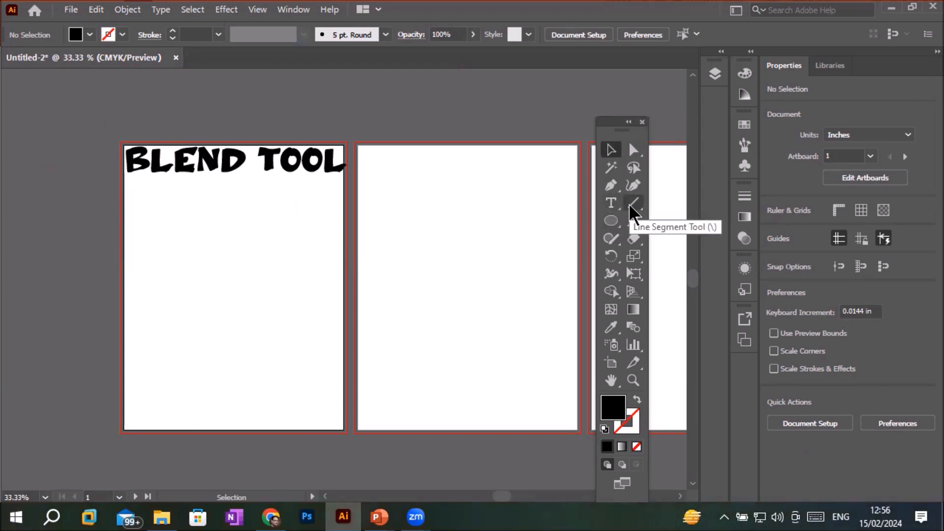
Draw a nearly vertical line about 6.86 in tall near the first artboard's left edge and give it a 1 pt black stroke.
{"action": "left_click", "coordinate": [631, 205]}
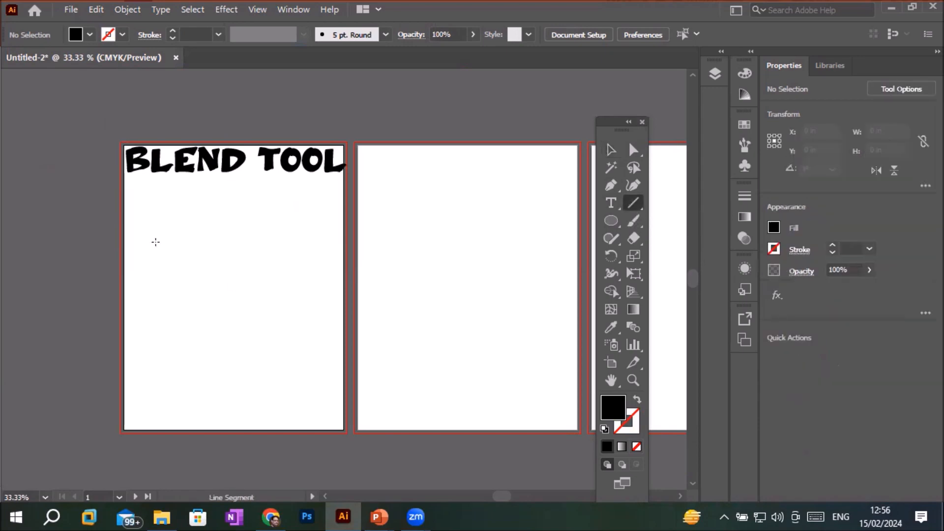
{"action": "left_click_drag", "start_coordinate": [140, 222], "coordinate": [137, 398]}
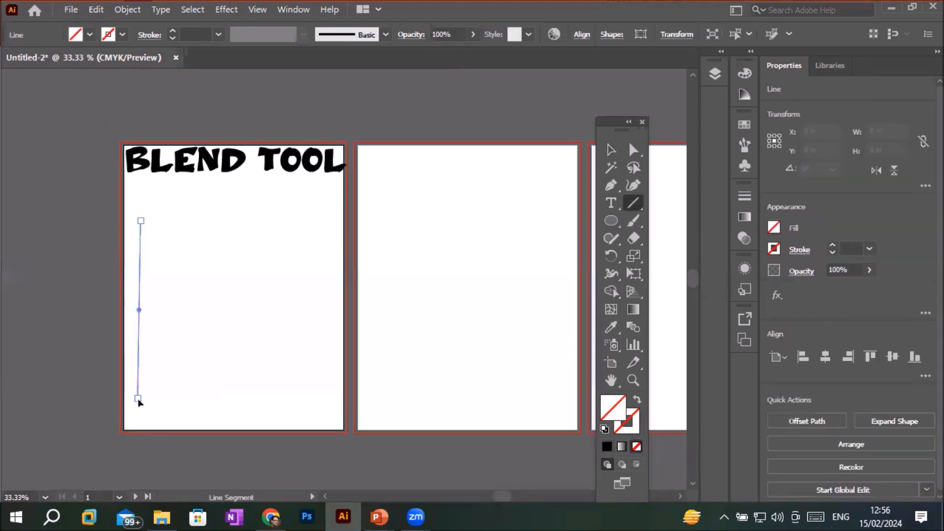
{"action": "left_click", "coordinate": [177, 32]}
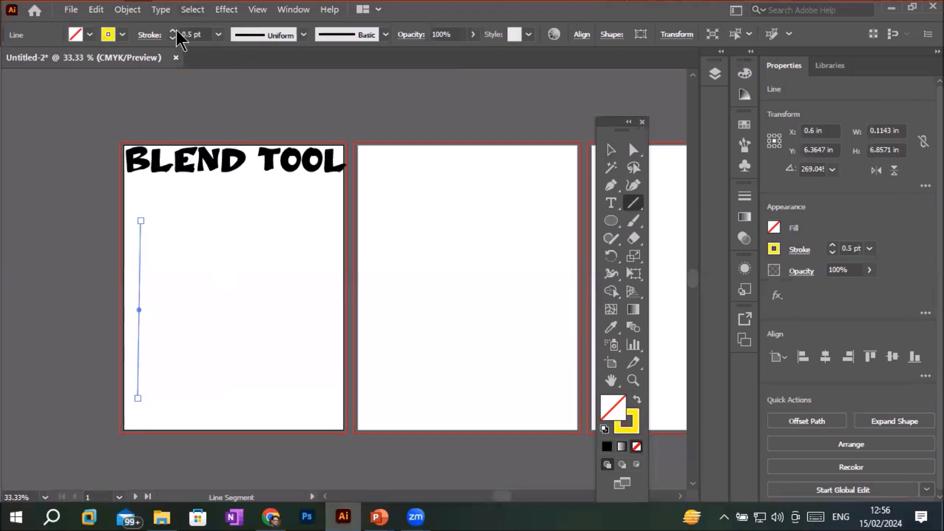
{"action": "left_click", "coordinate": [173, 32]}
{"action": "left_click", "coordinate": [122, 34]}
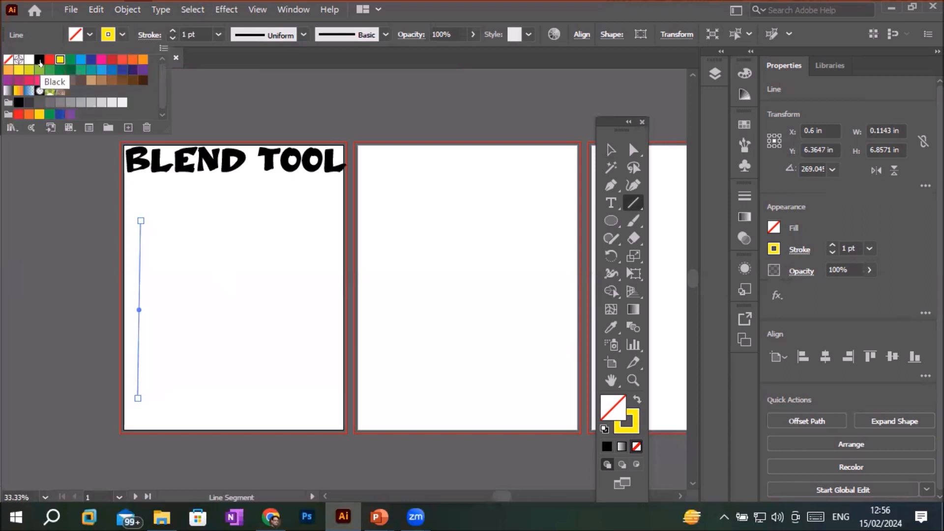
{"action": "left_click", "coordinate": [40, 61]}
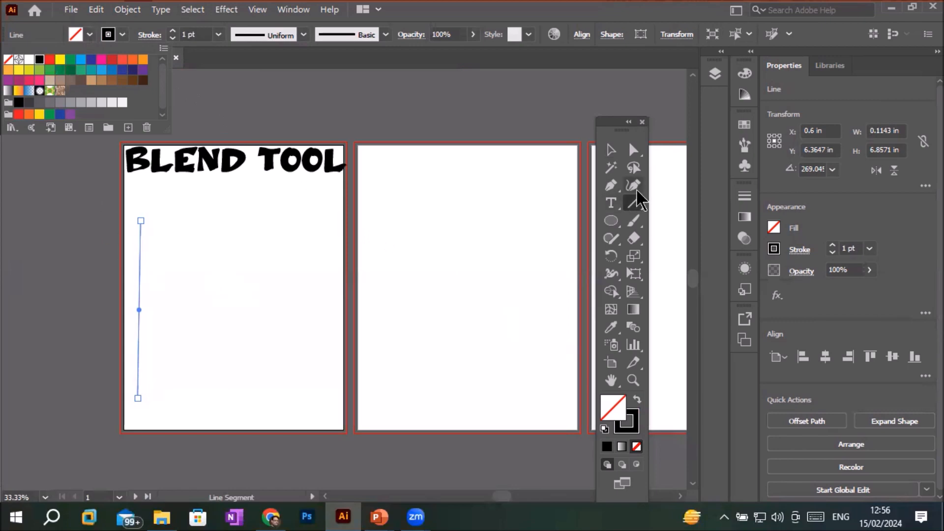
Duplicate the line straight across to the right side of the first artboard, at about X 8.12 in.
{"action": "left_click", "coordinate": [612, 150]}
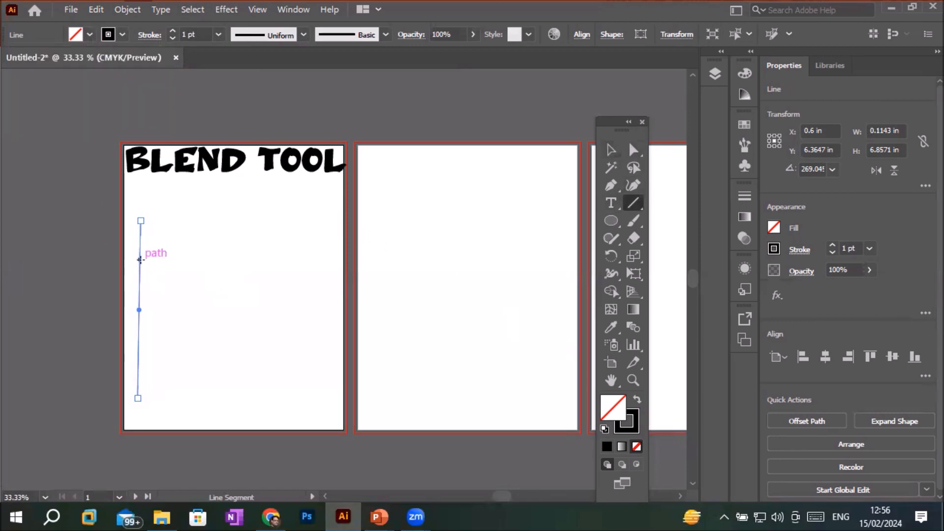
{"action": "left_click", "coordinate": [612, 152]}
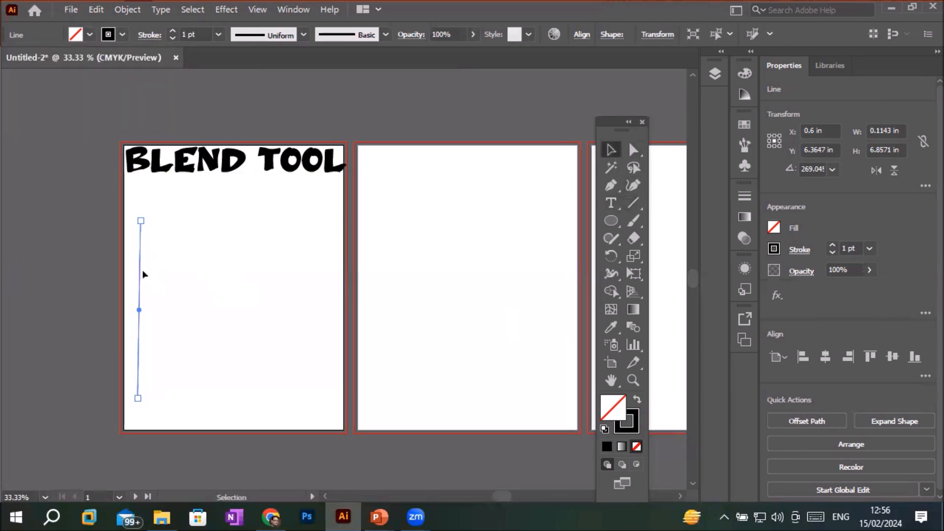
{"action": "left_click_drag", "start_coordinate": [139, 277], "coordinate": [335, 276]}
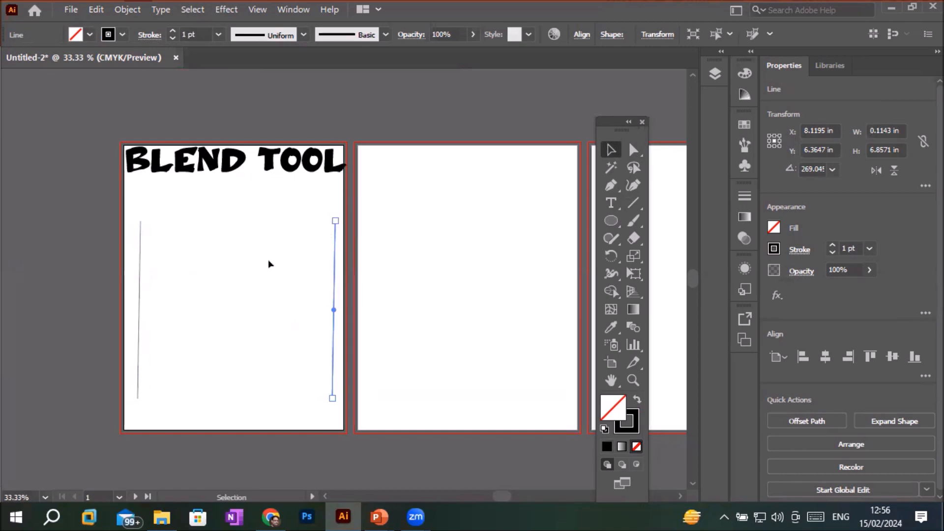
Set the duplicated line's stroke weight to 10 pt.
{"action": "left_click", "coordinate": [173, 32]}
{"action": "left_click", "coordinate": [173, 32]}
{"action": "left_click", "coordinate": [174, 32]}
{"action": "left_click", "coordinate": [173, 32]}
{"action": "left_click", "coordinate": [173, 32]}
{"action": "left_click", "coordinate": [173, 32]}
{"action": "left_click", "coordinate": [173, 31]}
{"action": "left_click", "coordinate": [173, 32]}
{"action": "left_click", "coordinate": [174, 32]}
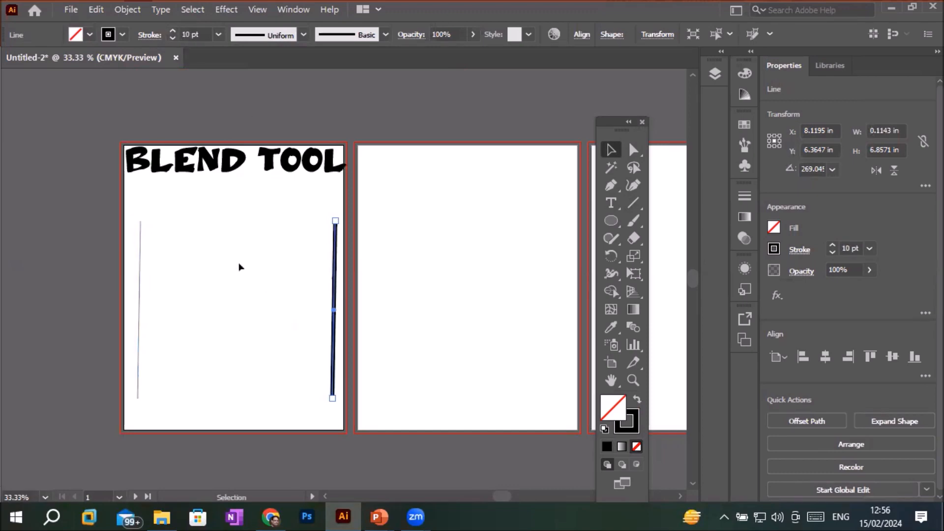
Move the tool palette beside the artboard and blend the thin left line with the thick right line using the Blend tool.
{"action": "left_click", "coordinate": [142, 240]}
{"action": "left_click_drag", "start_coordinate": [613, 129], "coordinate": [79, 116]}
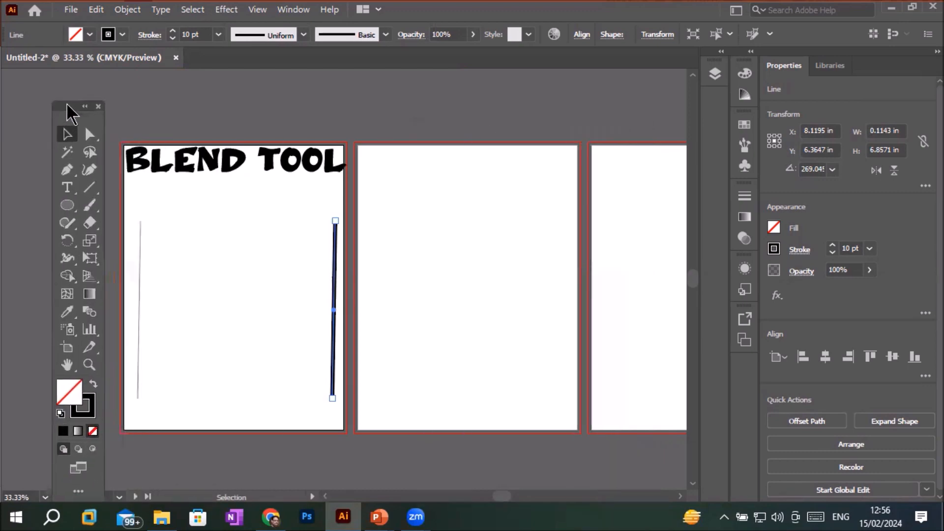
{"action": "left_click", "coordinate": [89, 310]}
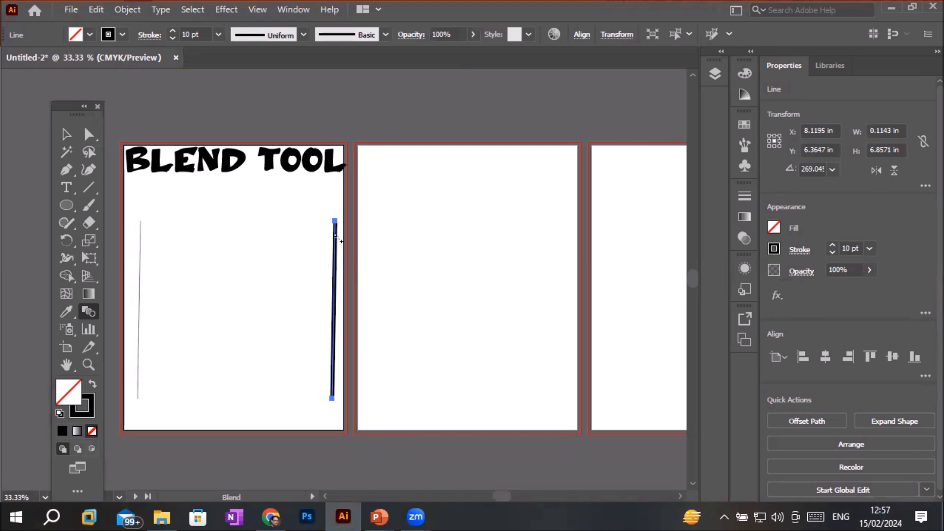
{"action": "left_click", "coordinate": [337, 239]}
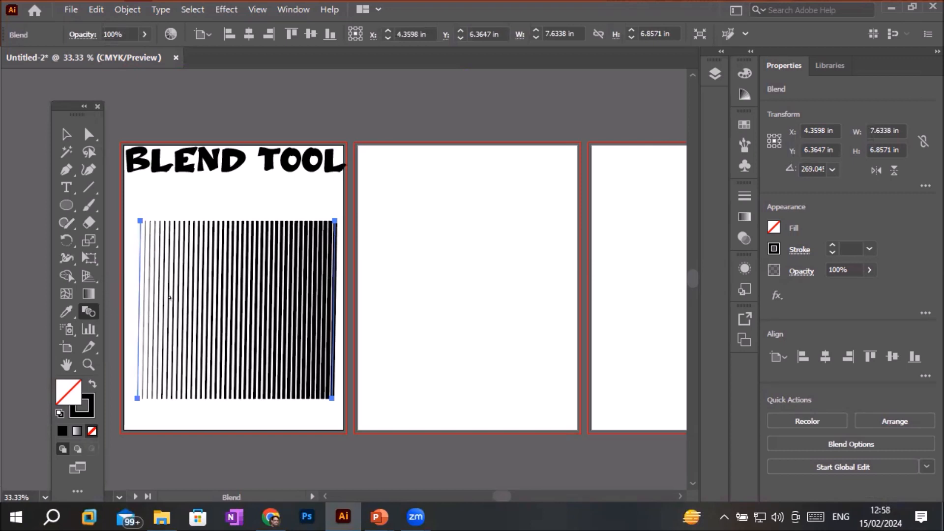
Directly select only the right-hand line of the blend and float its properties next to the artwork.
{"action": "scroll", "coordinate": [183, 286], "scroll_direction": "up", "scroll_amount": 1}
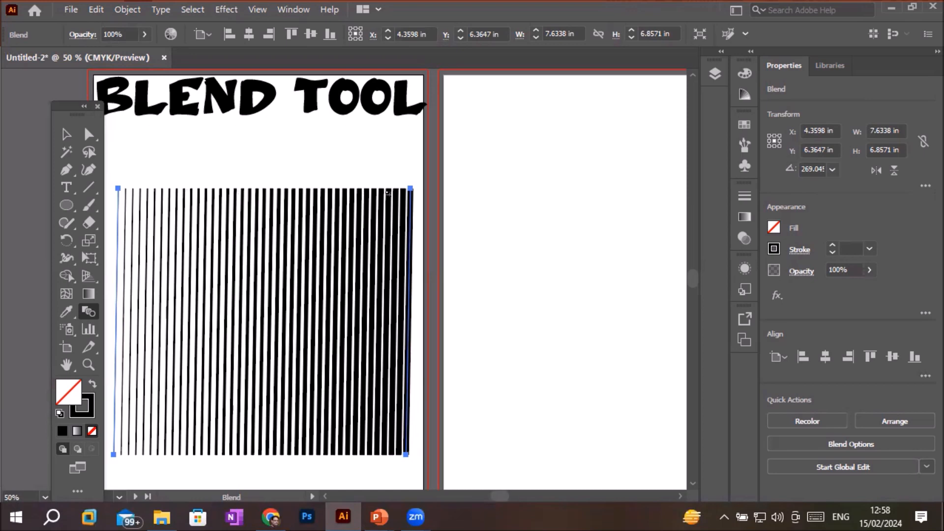
{"action": "left_click_drag", "start_coordinate": [79, 107], "coordinate": [55, 106]}
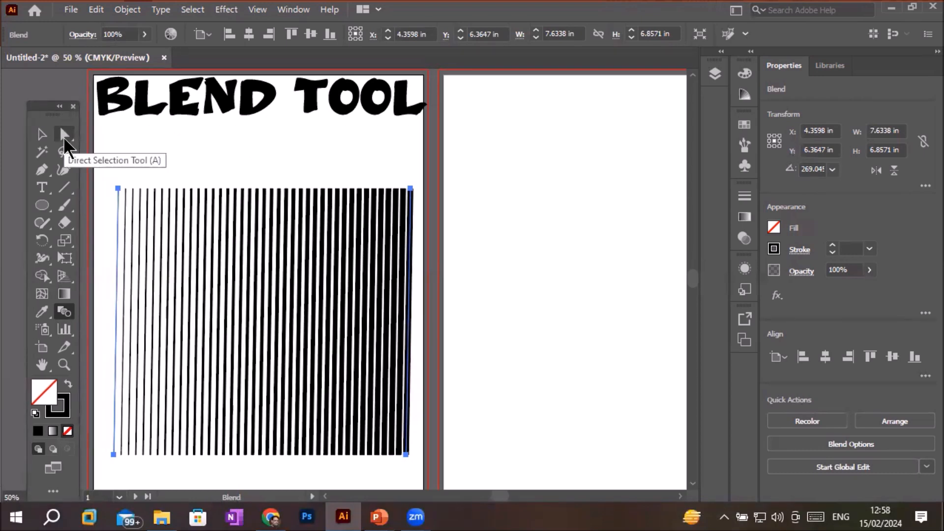
{"action": "left_click", "coordinate": [65, 140]}
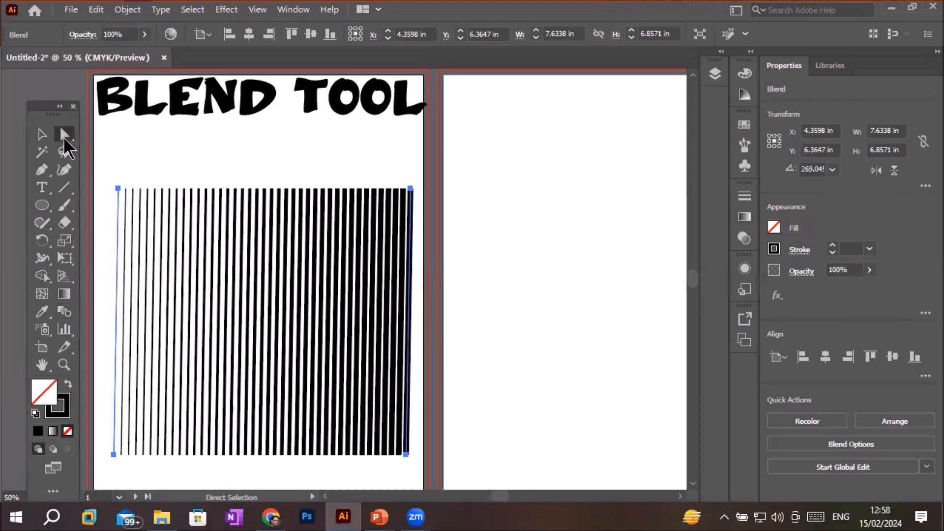
{"action": "left_click", "coordinate": [260, 160]}
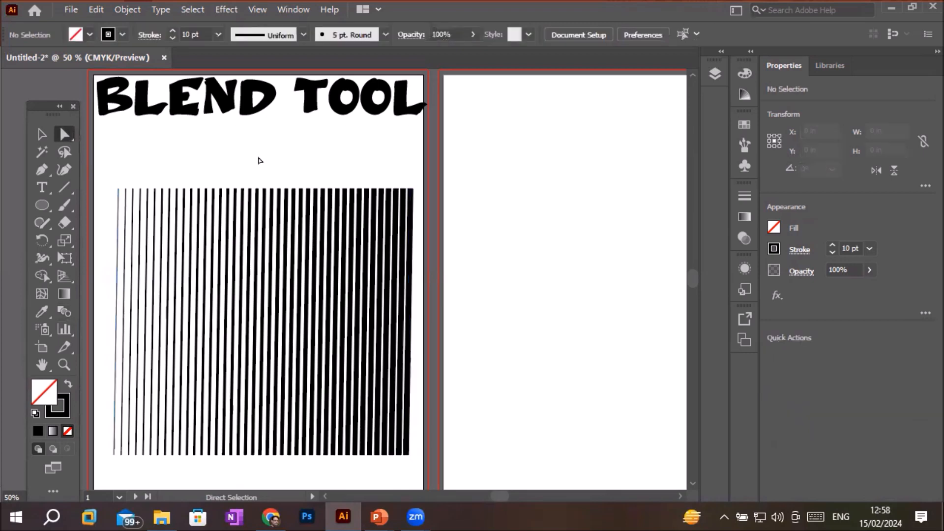
{"action": "left_click", "coordinate": [412, 196]}
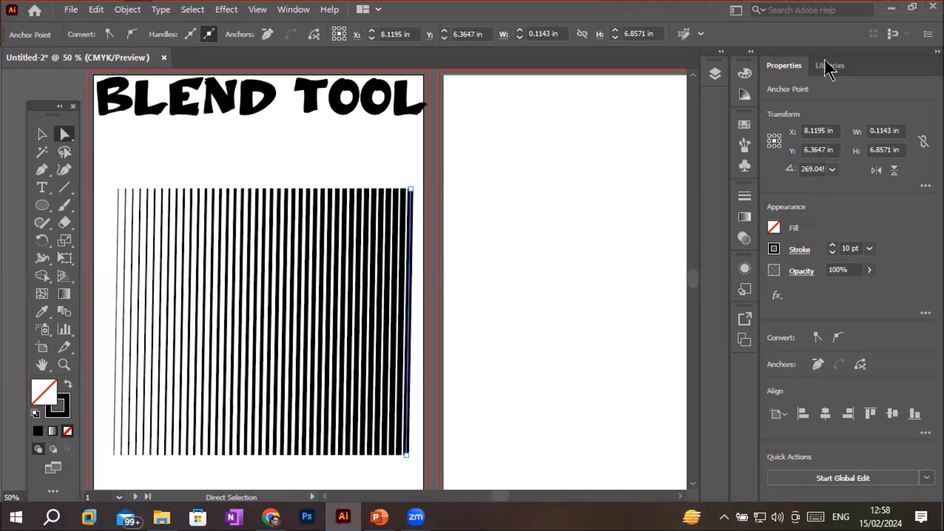
{"action": "left_click_drag", "start_coordinate": [791, 65], "coordinate": [575, 109]}
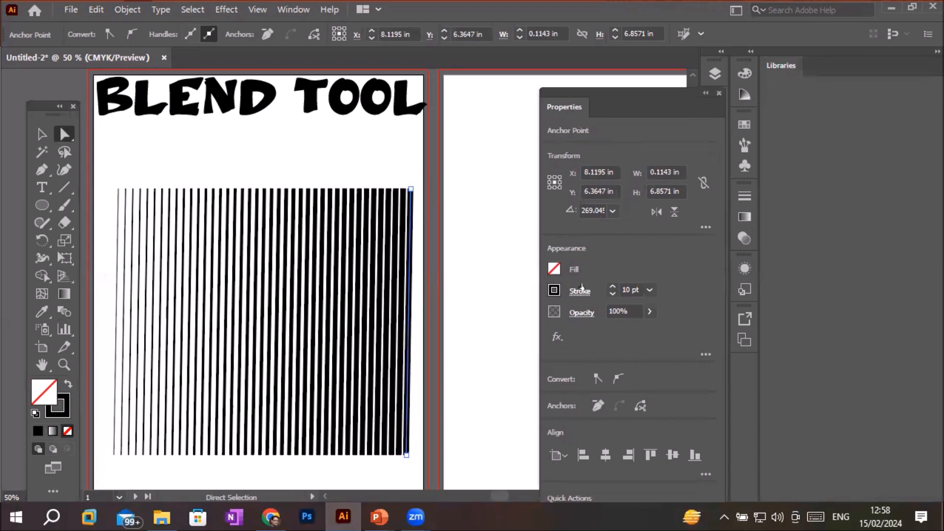
Reduce the stroke weight of the blend's right-hand line to 2 pt.
{"action": "left_click", "coordinate": [613, 294]}
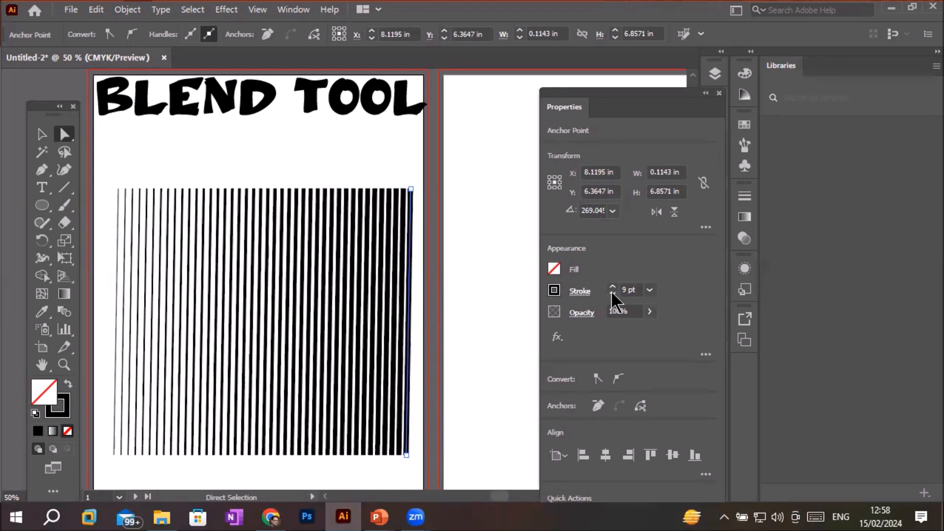
{"action": "left_click", "coordinate": [613, 294]}
{"action": "left_click", "coordinate": [613, 294]}
{"action": "left_click", "coordinate": [613, 294]}
{"action": "left_click", "coordinate": [612, 294]}
{"action": "left_click", "coordinate": [613, 294]}
{"action": "left_click", "coordinate": [613, 294]}
{"action": "left_click", "coordinate": [613, 294]}
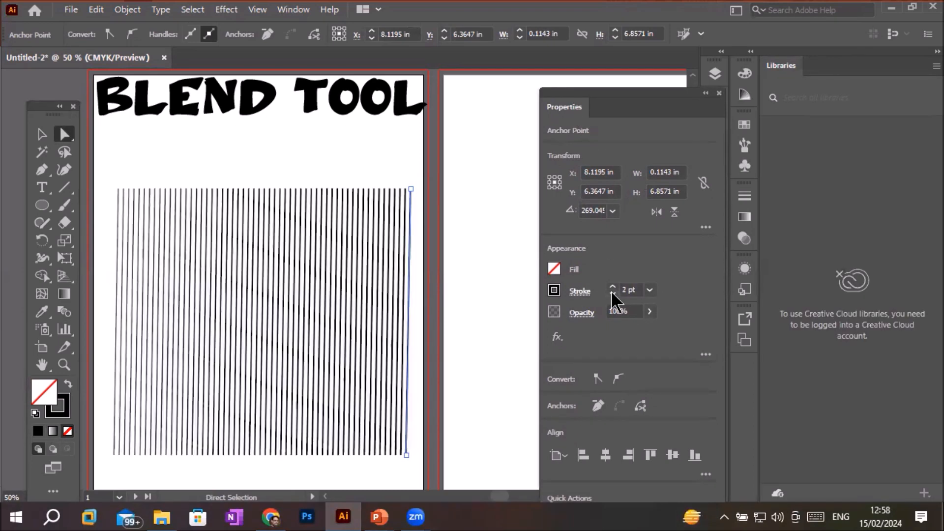
Raise the stroke weight of the blend's right-hand line back to 10 pt.
{"action": "left_click", "coordinate": [613, 288]}
{"action": "left_click", "coordinate": [613, 288]}
{"action": "left_click", "coordinate": [612, 288]}
{"action": "left_click", "coordinate": [613, 288]}
{"action": "left_click", "coordinate": [613, 287]}
{"action": "left_click", "coordinate": [613, 288]}
{"action": "left_click", "coordinate": [613, 288]}
{"action": "left_click", "coordinate": [612, 288]}
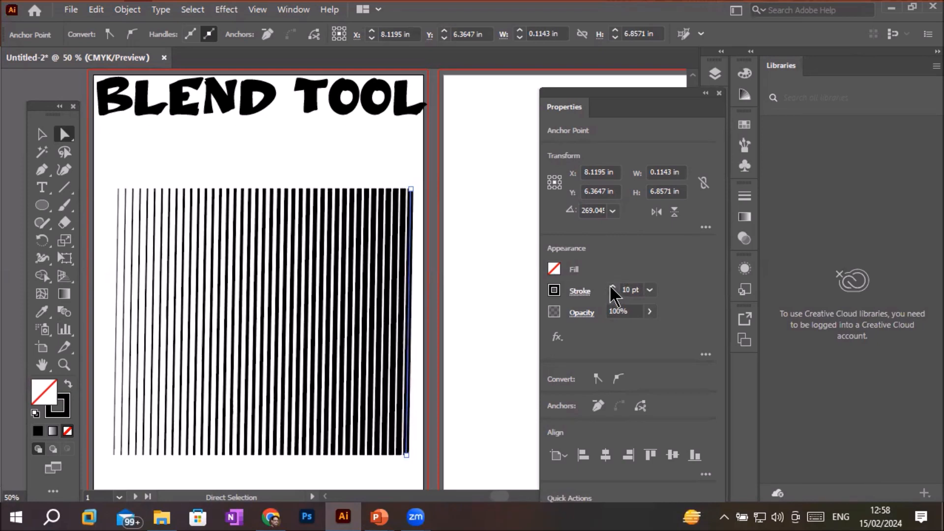
Change the stroke colour of the blend's right-hand line to red.
{"action": "left_click", "coordinate": [555, 295]}
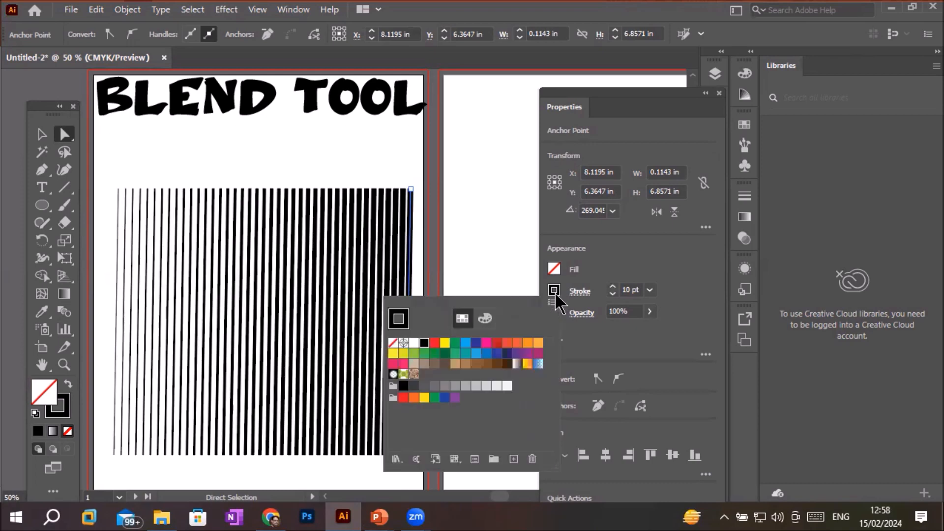
{"action": "left_click", "coordinate": [436, 344]}
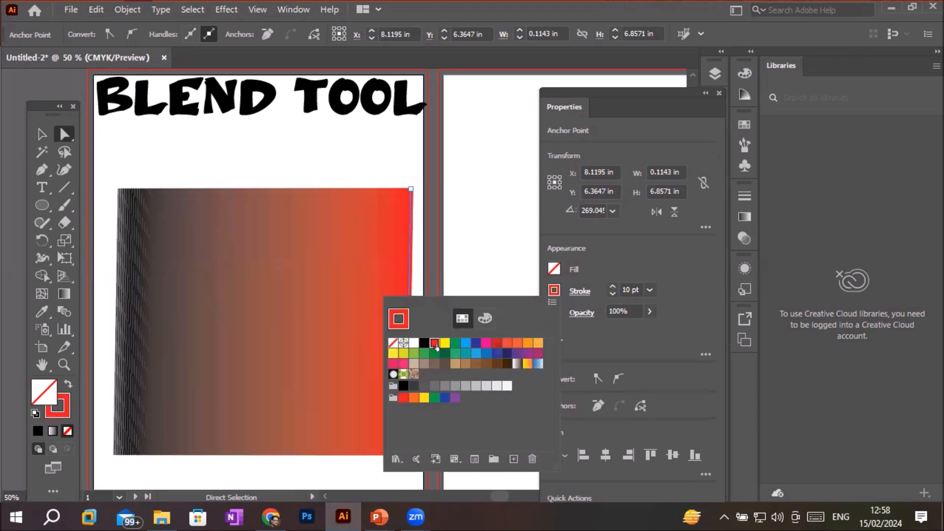
{"action": "left_click", "coordinate": [594, 278]}
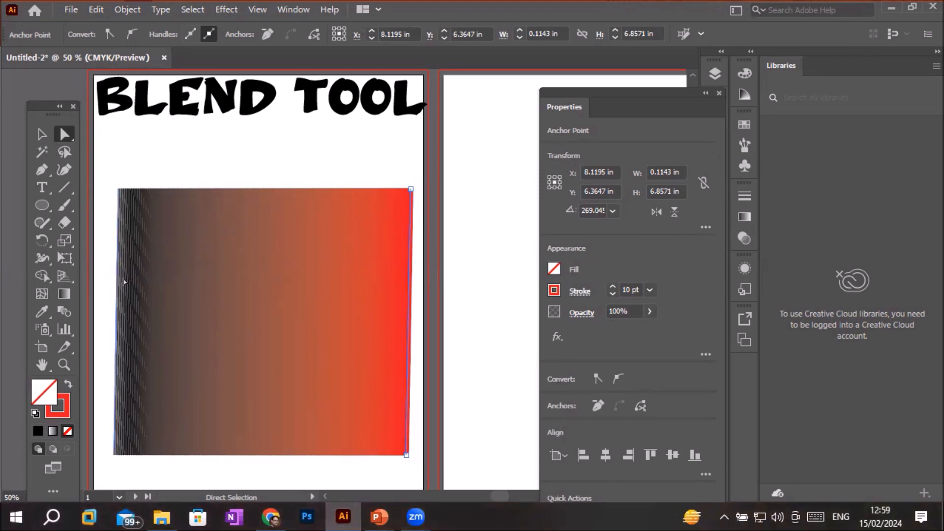
Set the stroke weight of the blend's red right-hand line to 1 pt.
{"action": "scroll", "coordinate": [121, 290], "scroll_direction": "up", "scroll_amount": 5}
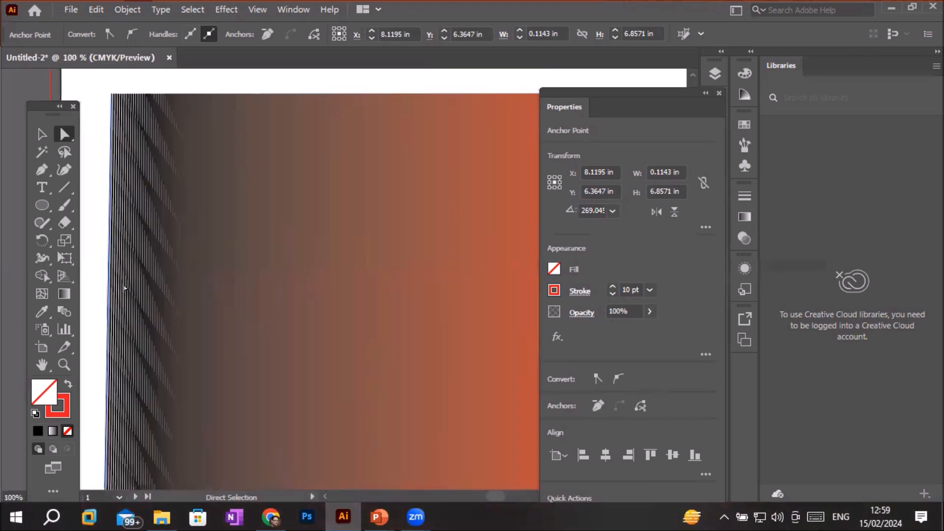
{"action": "scroll", "coordinate": [124, 288], "scroll_direction": "up", "scroll_amount": 2}
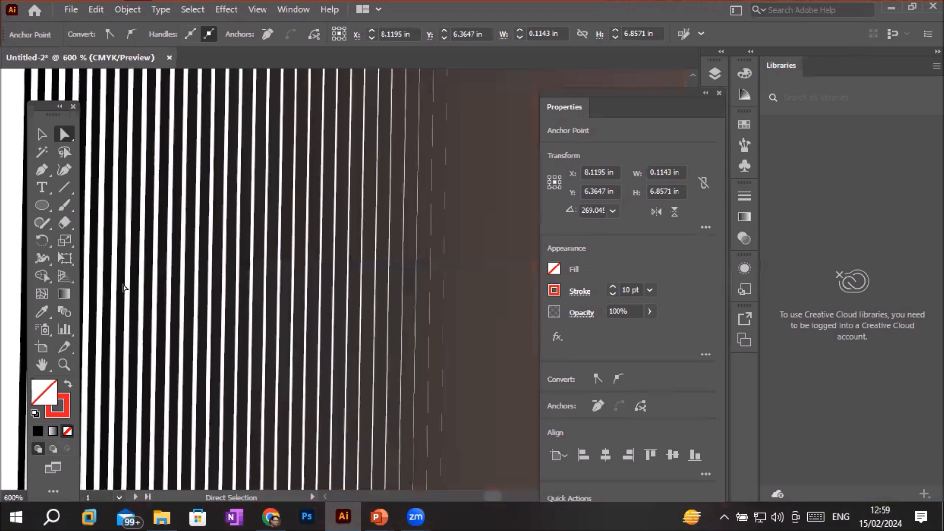
{"action": "scroll", "coordinate": [124, 288], "scroll_direction": "down", "scroll_amount": 6}
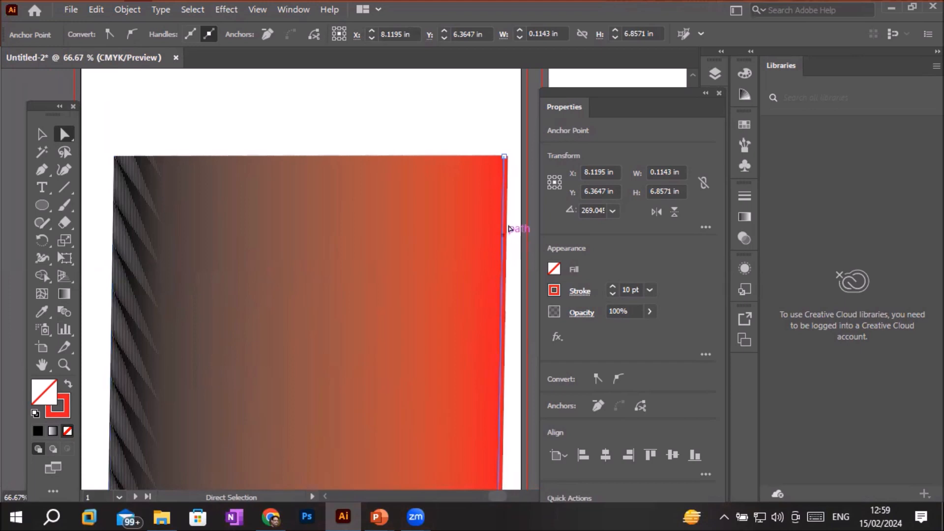
{"action": "left_click", "coordinate": [615, 294]}
{"action": "left_click", "coordinate": [615, 294]}
{"action": "left_click", "coordinate": [614, 294]}
{"action": "left_click", "coordinate": [615, 294]}
{"action": "left_click", "coordinate": [615, 294]}
{"action": "left_click", "coordinate": [614, 294]}
{"action": "left_click", "coordinate": [615, 294]}
{"action": "left_click", "coordinate": [615, 295]}
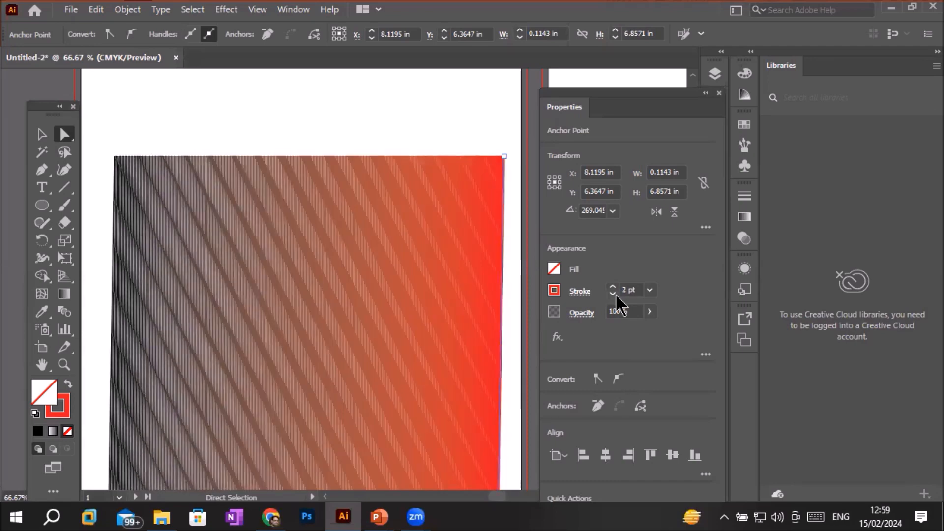
{"action": "left_click", "coordinate": [614, 295]}
Directly select the blend's left-hand line and change its stroke colour to yellow.
{"action": "scroll", "coordinate": [372, 289], "scroll_direction": "up", "scroll_amount": 1}
{"action": "scroll", "coordinate": [362, 295], "scroll_direction": "up", "scroll_amount": 5}
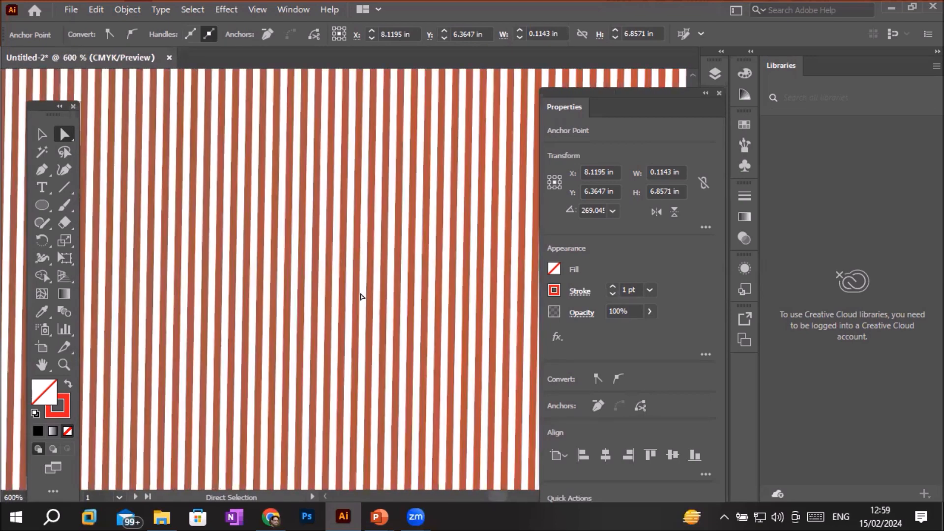
{"action": "scroll", "coordinate": [361, 297], "scroll_direction": "down", "scroll_amount": 2}
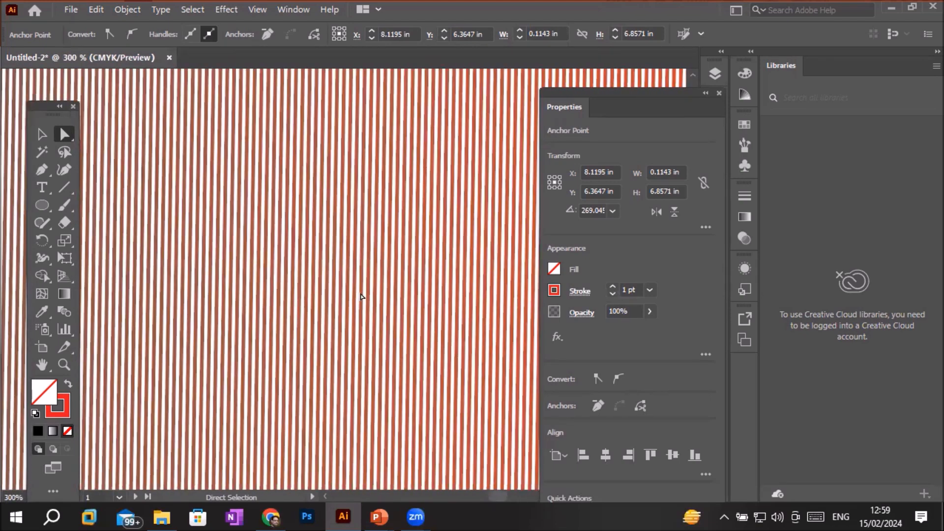
{"action": "scroll", "coordinate": [362, 296], "scroll_direction": "down", "scroll_amount": 5}
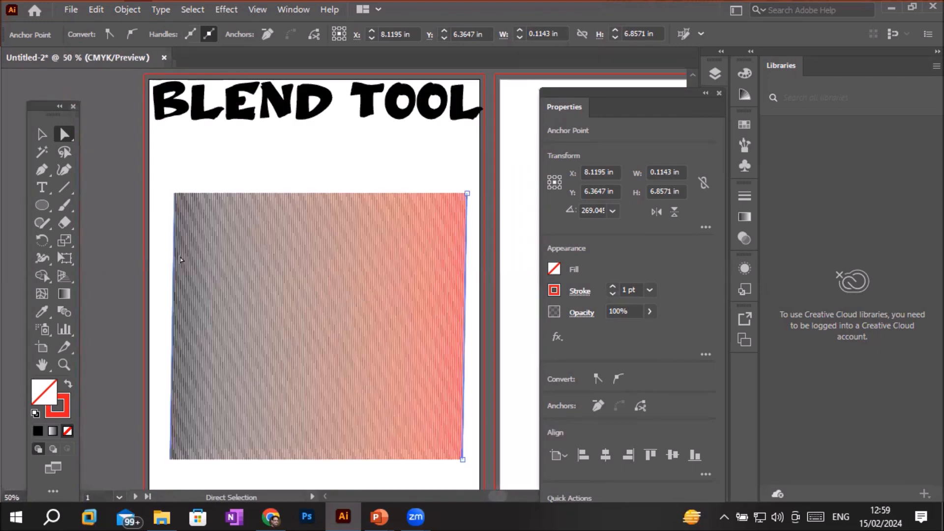
{"action": "left_click", "coordinate": [160, 220]}
{"action": "scroll", "coordinate": [161, 219], "scroll_direction": "up", "scroll_amount": 5}
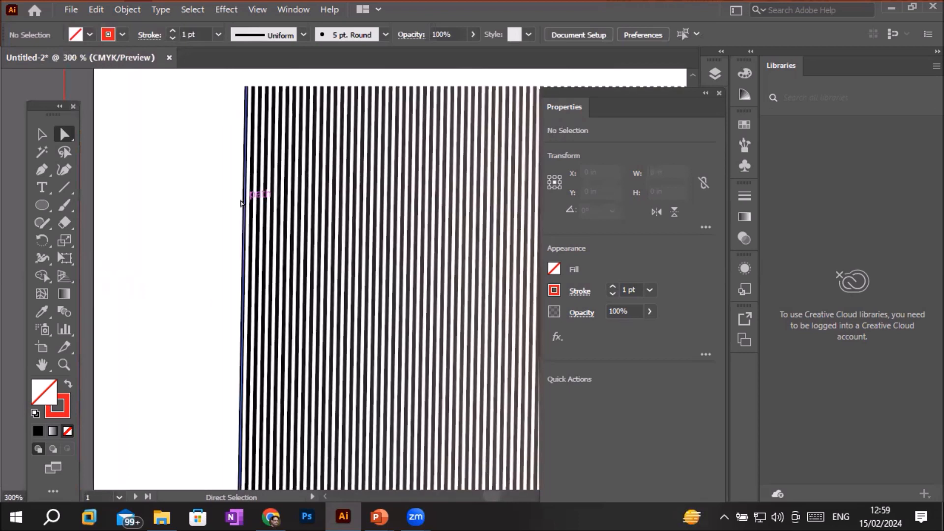
{"action": "left_click", "coordinate": [246, 181]}
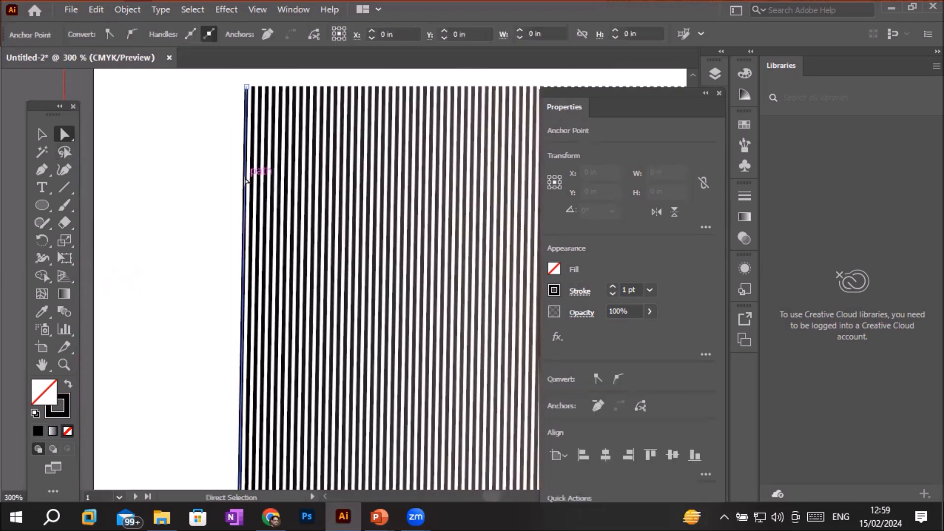
{"action": "left_click", "coordinate": [558, 291]}
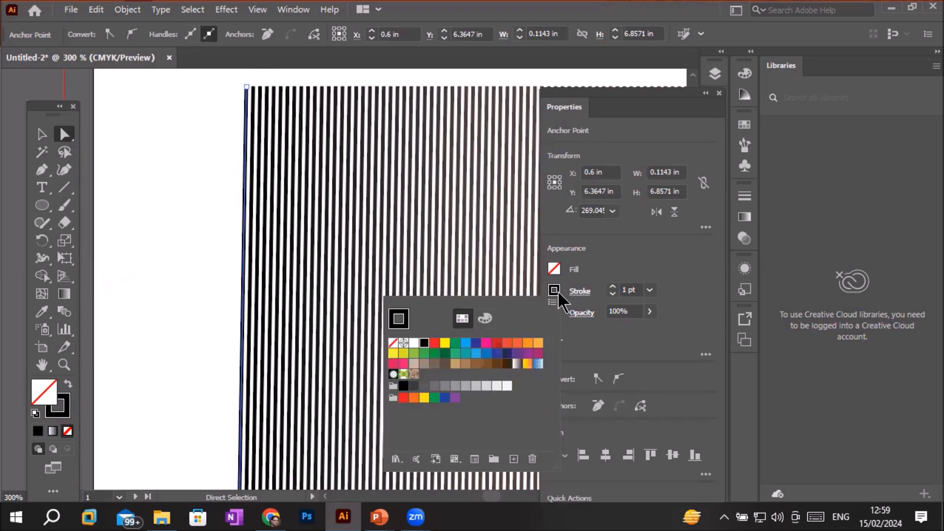
{"action": "left_click", "coordinate": [445, 343]}
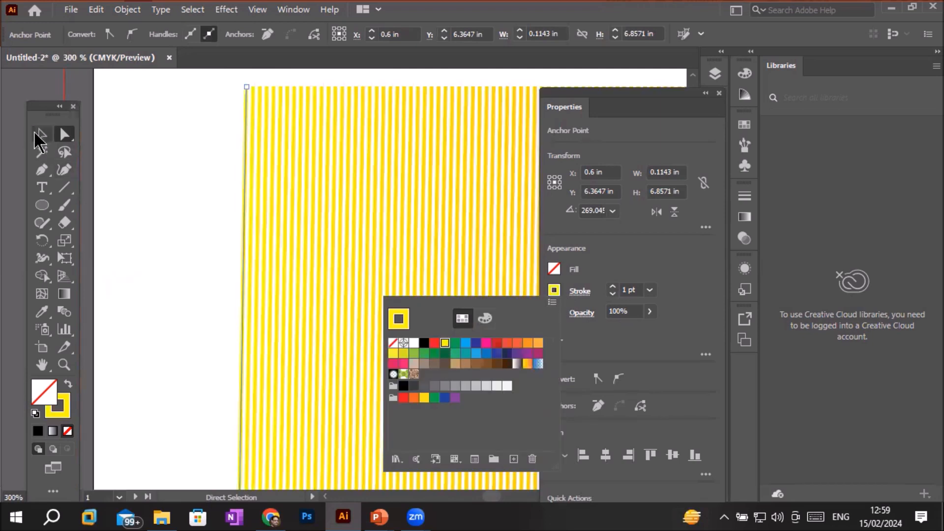
Move the red line's end anchors to the artboard's right edge, the upper at about Y 7.09 in and the lower at about Y 10.94 in.
{"action": "scroll", "coordinate": [331, 310], "scroll_direction": "down", "scroll_amount": 5}
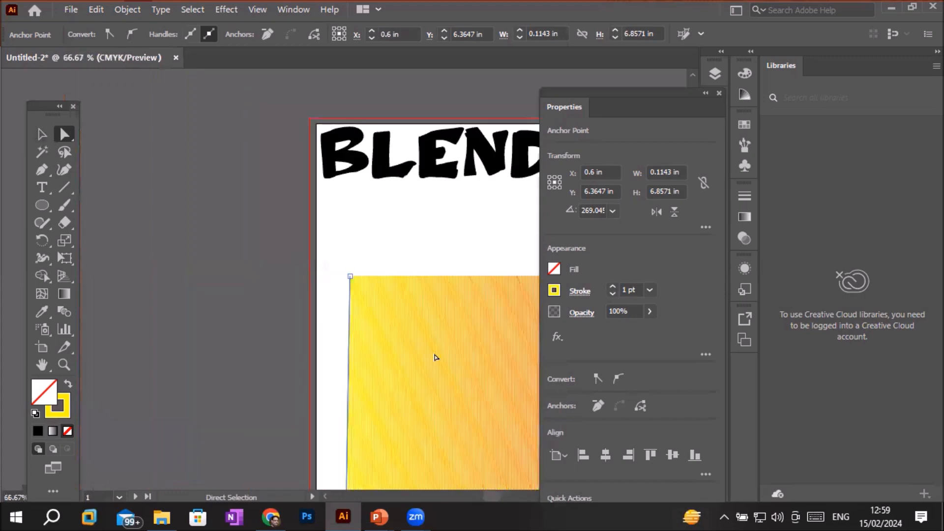
{"action": "key", "text": "space"}
{"action": "left_click_drag", "start_coordinate": [435, 357], "coordinate": [206, 185]}
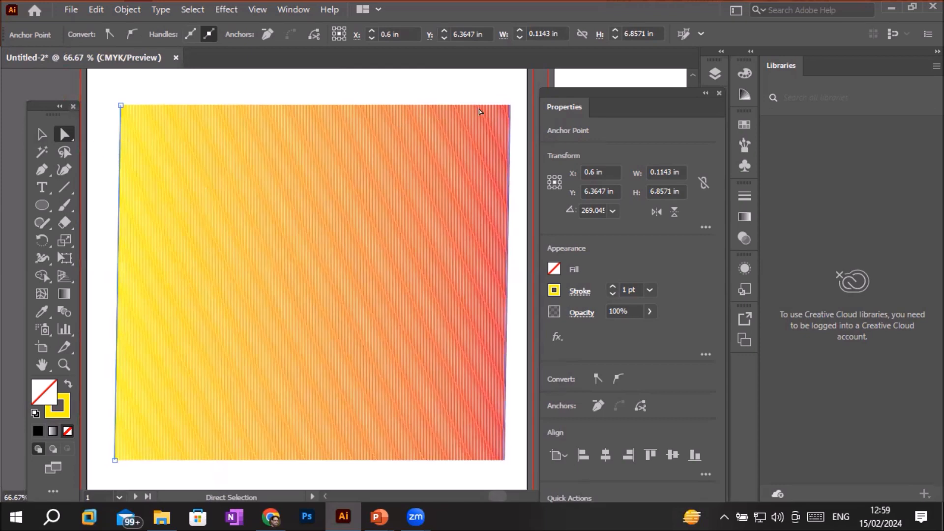
{"action": "left_click", "coordinate": [511, 110]}
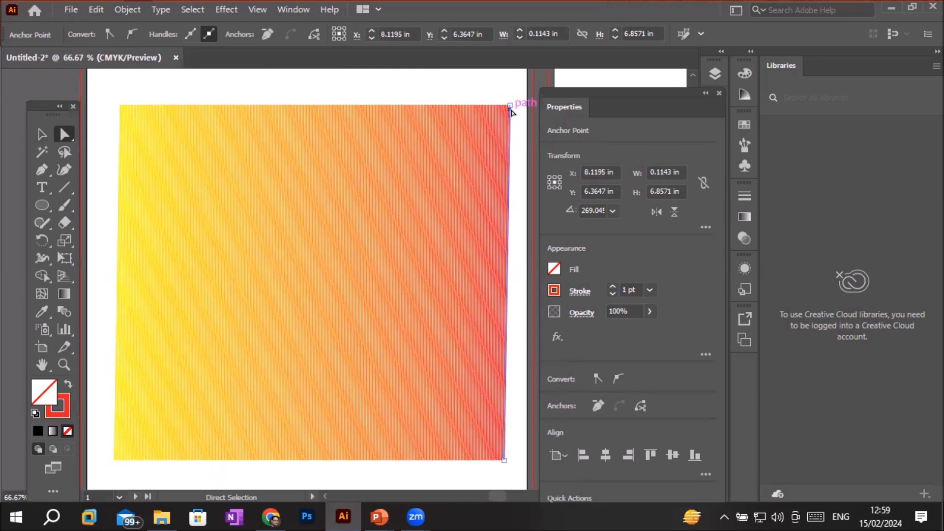
{"action": "scroll", "coordinate": [512, 113], "scroll_direction": "down", "scroll_amount": 1}
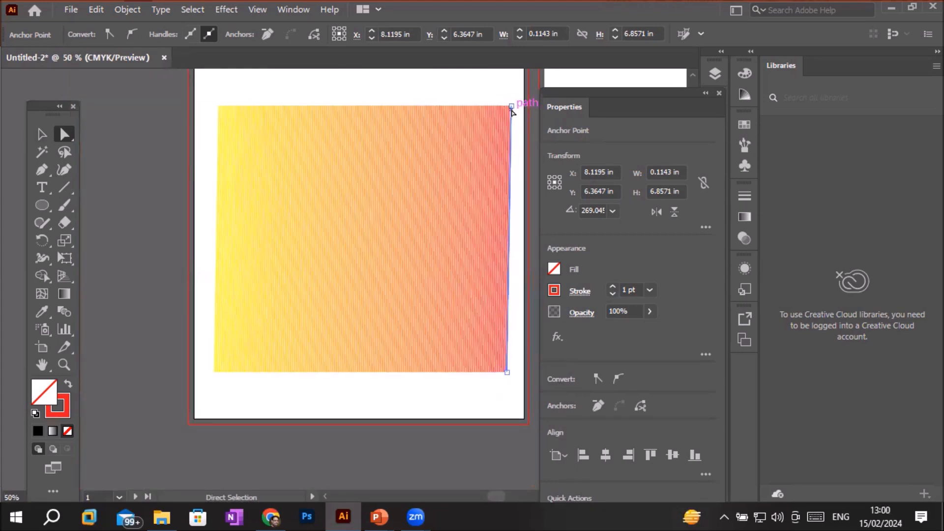
{"action": "left_click_drag", "start_coordinate": [512, 110], "coordinate": [524, 267]}
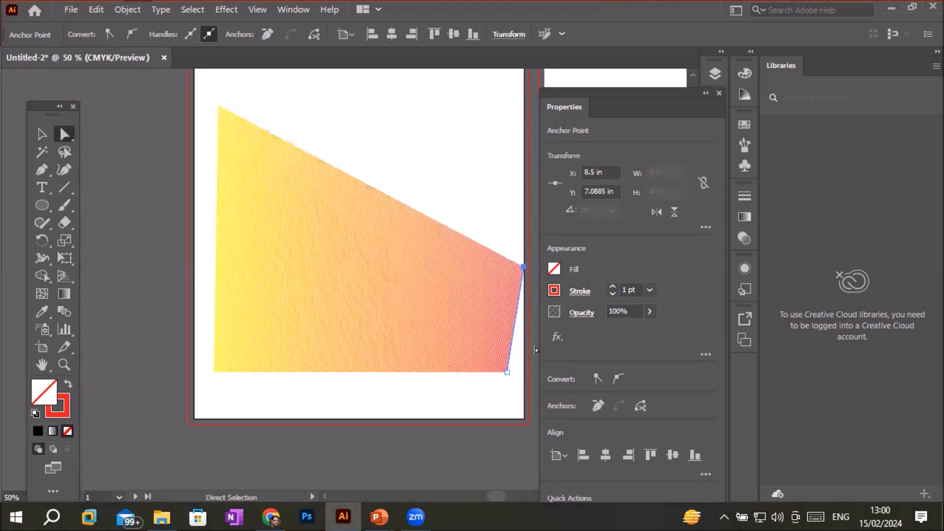
{"action": "left_click_drag", "start_coordinate": [508, 372], "coordinate": [524, 417]}
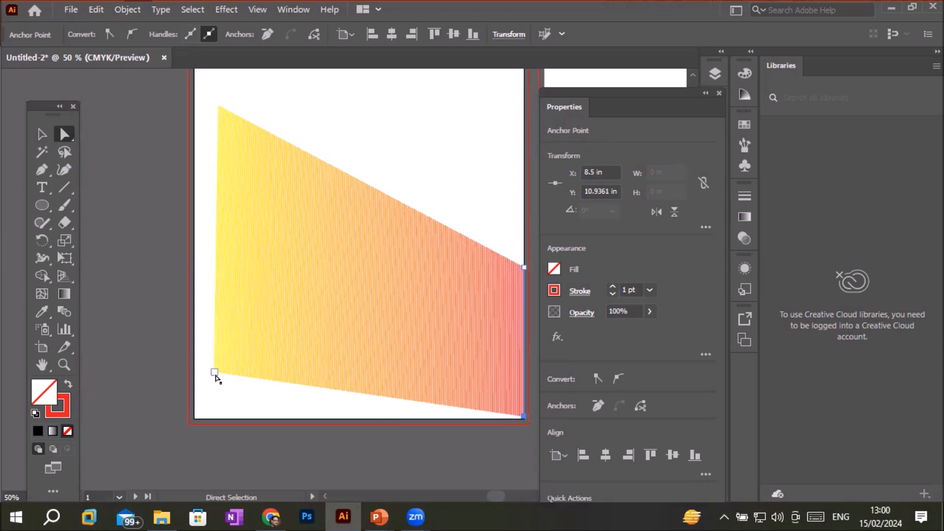
Move both end anchors of the blend's yellow line to the artboard's left edge, with the upper one at about Y 2.99 in.
{"action": "left_click_drag", "start_coordinate": [214, 372], "coordinate": [193, 341]}
{"action": "left_click_drag", "start_coordinate": [221, 105], "coordinate": [194, 107]}
{"action": "scroll", "coordinate": [317, 298], "scroll_direction": "down", "scroll_amount": 2}
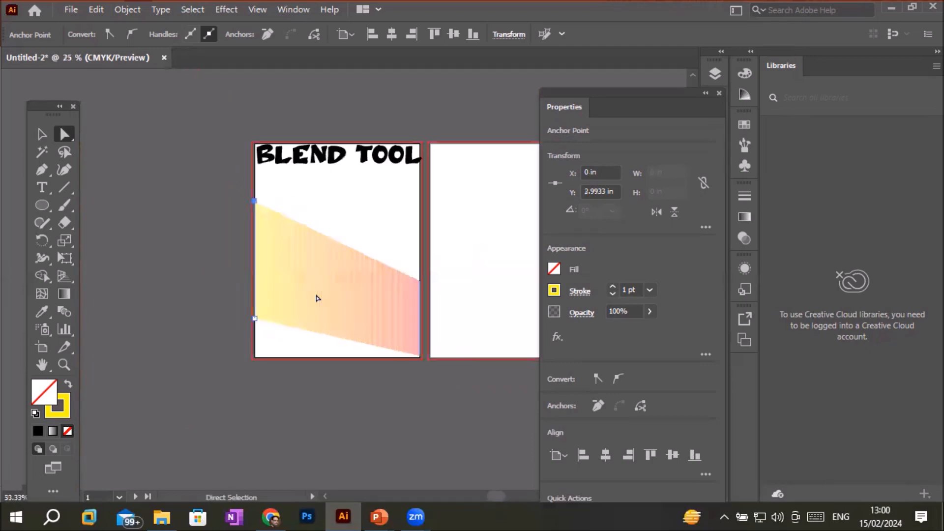
{"action": "left_click", "coordinate": [401, 228]}
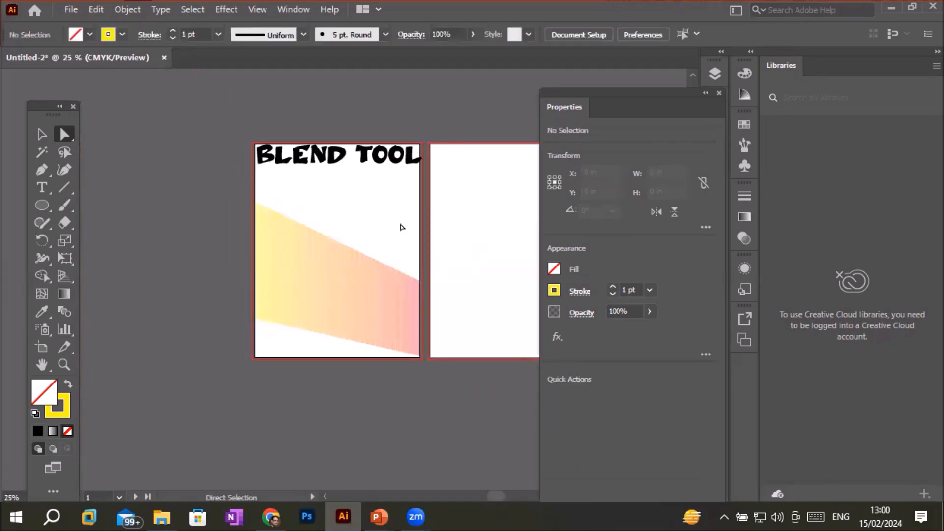
Place family photo.png over the blend at about 6.73 × 4.47 in and embed it in the document.
{"action": "left_click", "coordinate": [71, 9]}
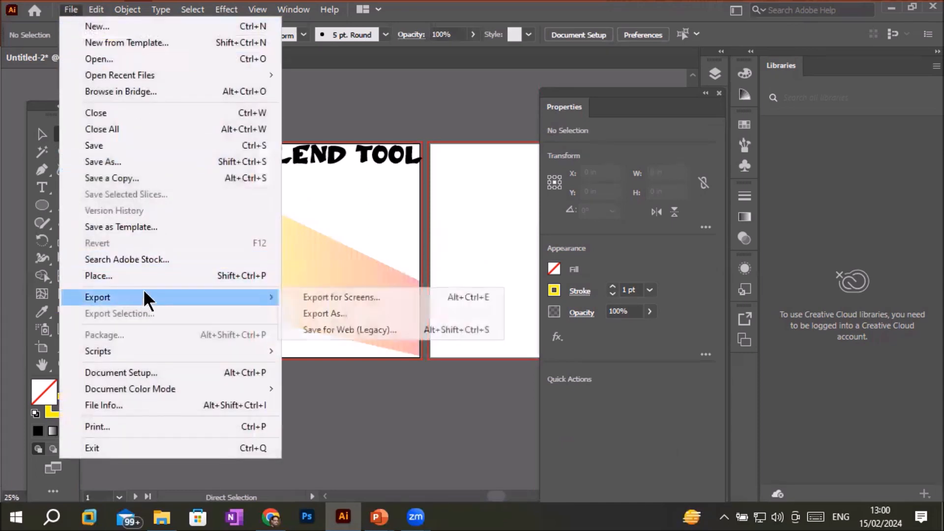
{"action": "left_click", "coordinate": [156, 275]}
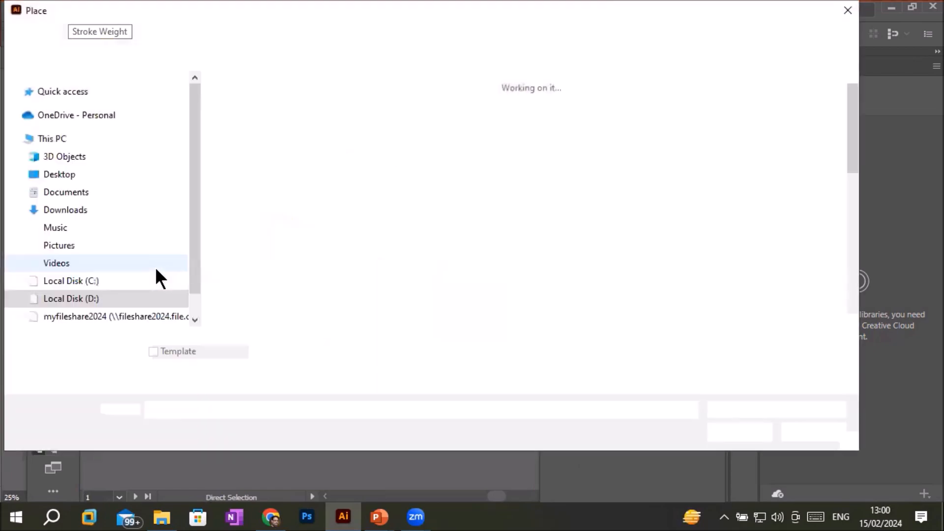
{"action": "double_click", "coordinate": [399, 221]}
{"action": "left_click_drag", "start_coordinate": [292, 191], "coordinate": [365, 309]}
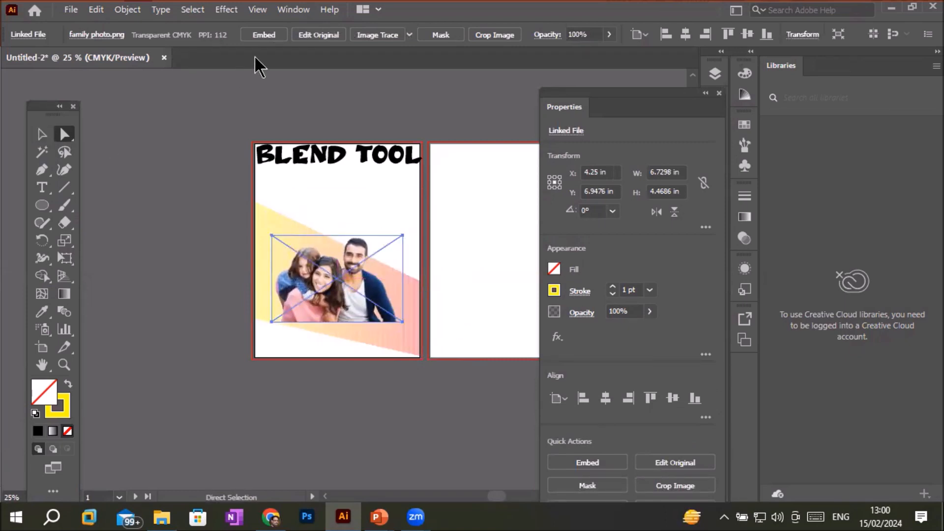
{"action": "left_click", "coordinate": [270, 35]}
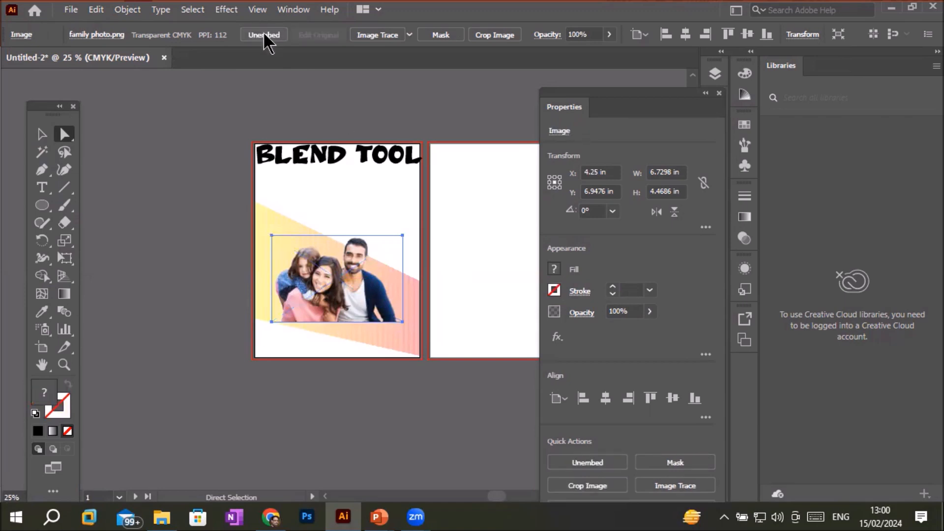
{"action": "left_click", "coordinate": [392, 201]}
Move the family photo straight down over the blend to a centre of about Y 7.95 in.
{"action": "left_click", "coordinate": [378, 268]}
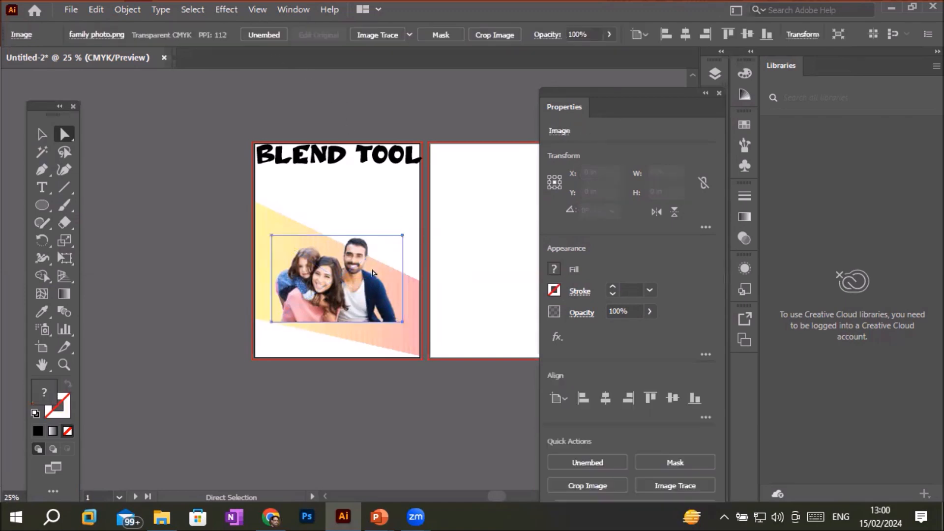
{"action": "left_click_drag", "start_coordinate": [403, 235], "coordinate": [400, 258]}
{"action": "left_click", "coordinate": [461, 226]}
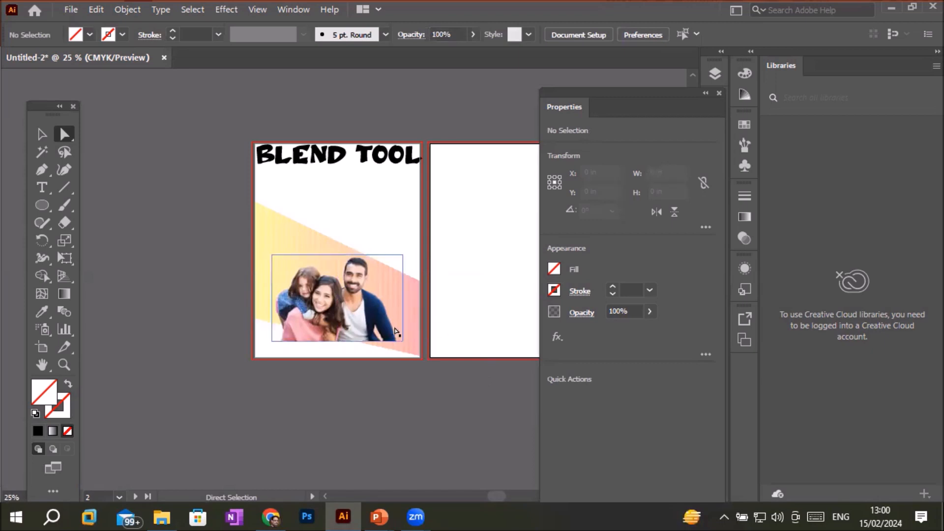
Move the family photo off the blend onto the second artboard, shifting the Properties panel out of the way.
{"action": "left_click_drag", "start_coordinate": [377, 306], "coordinate": [538, 195]}
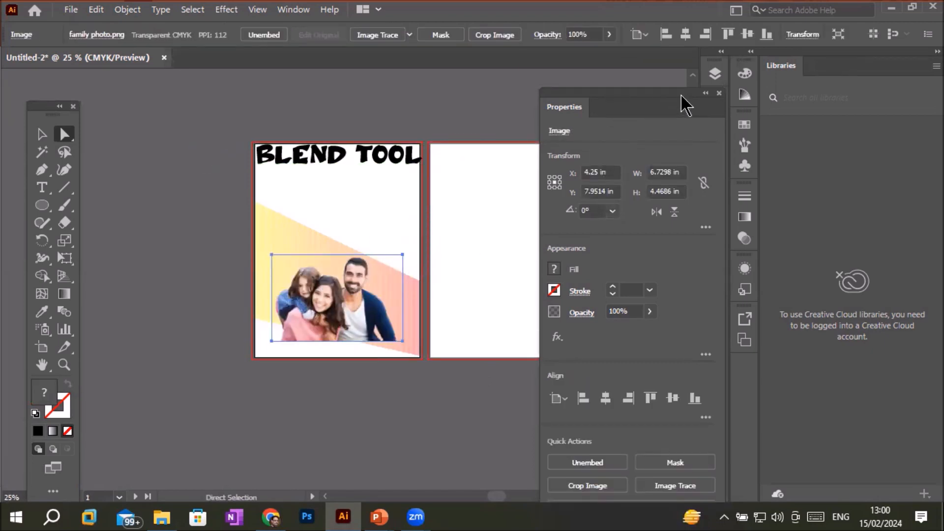
{"action": "left_click_drag", "start_coordinate": [675, 104], "coordinate": [721, 139]}
{"action": "left_click_drag", "start_coordinate": [364, 298], "coordinate": [525, 178]}
Directly select the upper anchor of the blend's yellow line, followed by the upper anchor of its red line.
{"action": "left_click", "coordinate": [369, 316]}
{"action": "scroll", "coordinate": [369, 316], "scroll_direction": "up", "scroll_amount": 2}
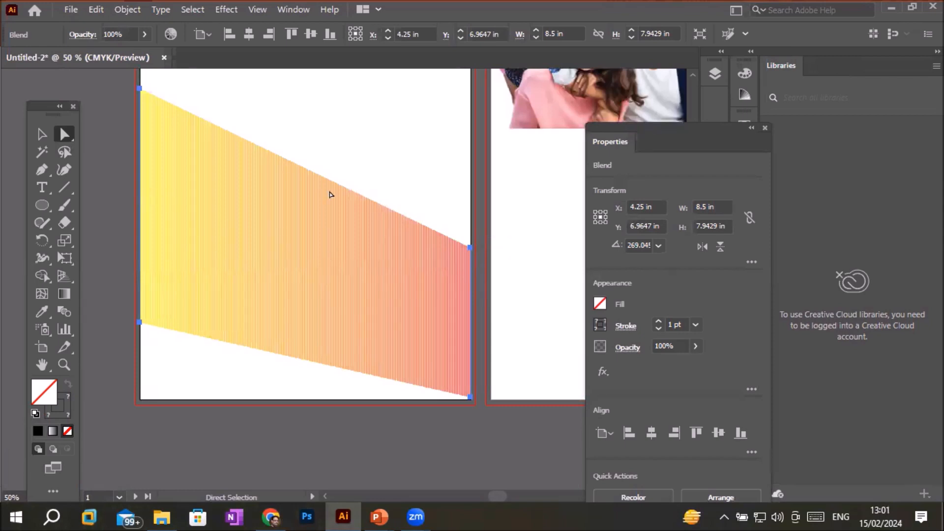
{"action": "left_click", "coordinate": [141, 90]}
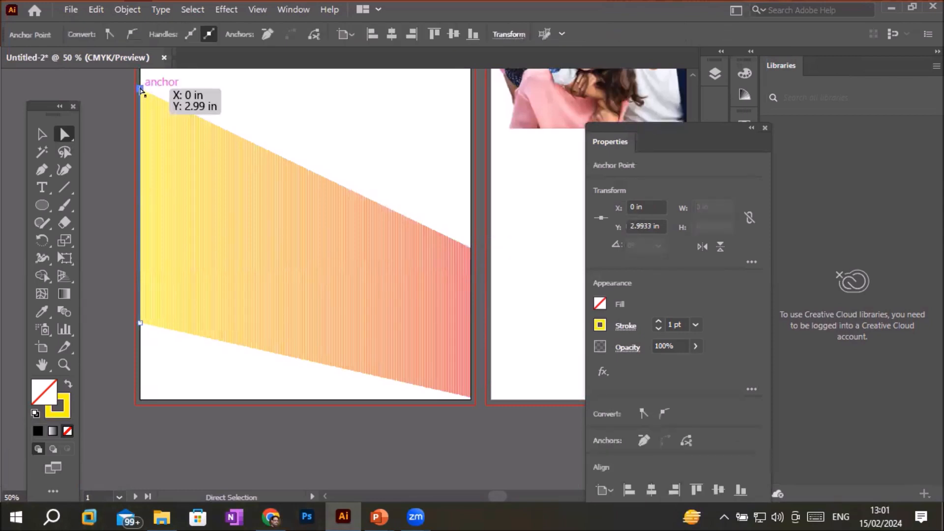
{"action": "left_click", "coordinate": [470, 247]}
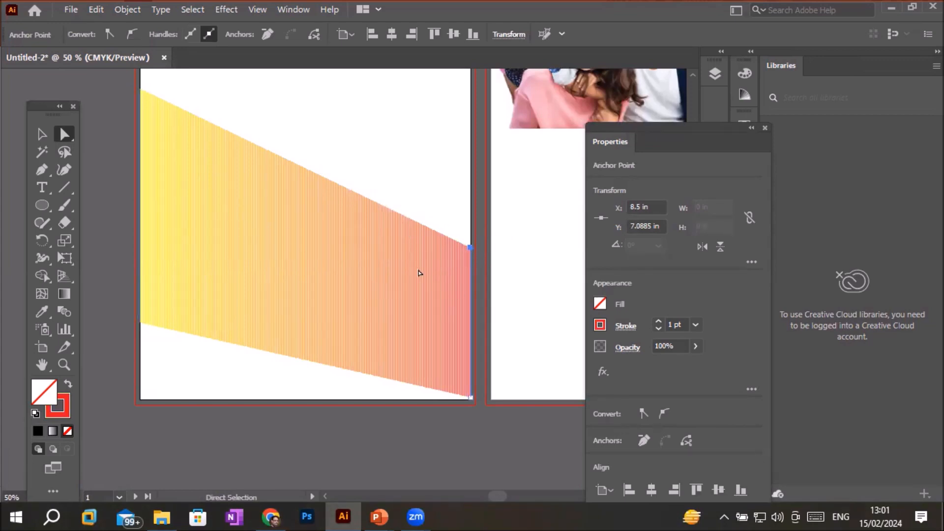
{"action": "left_click", "coordinate": [64, 311]}
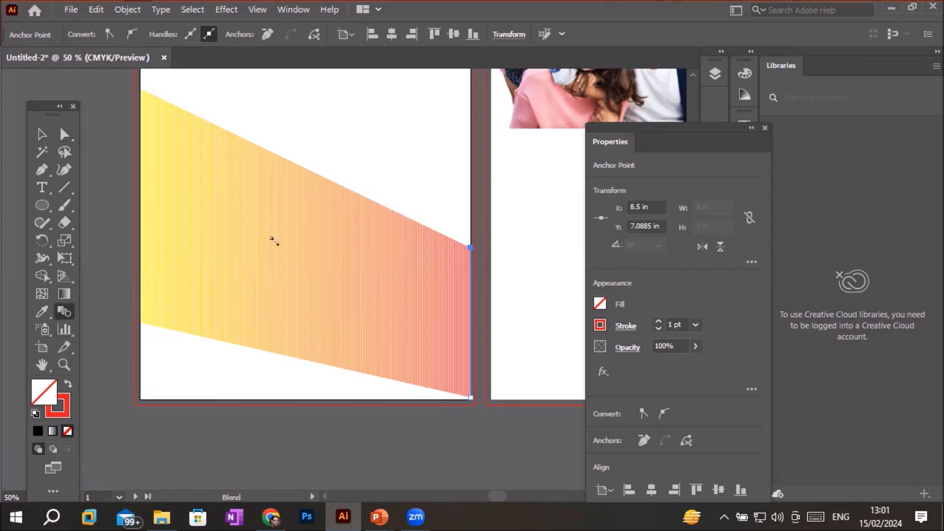
{"action": "double_click", "coordinate": [64, 315]}
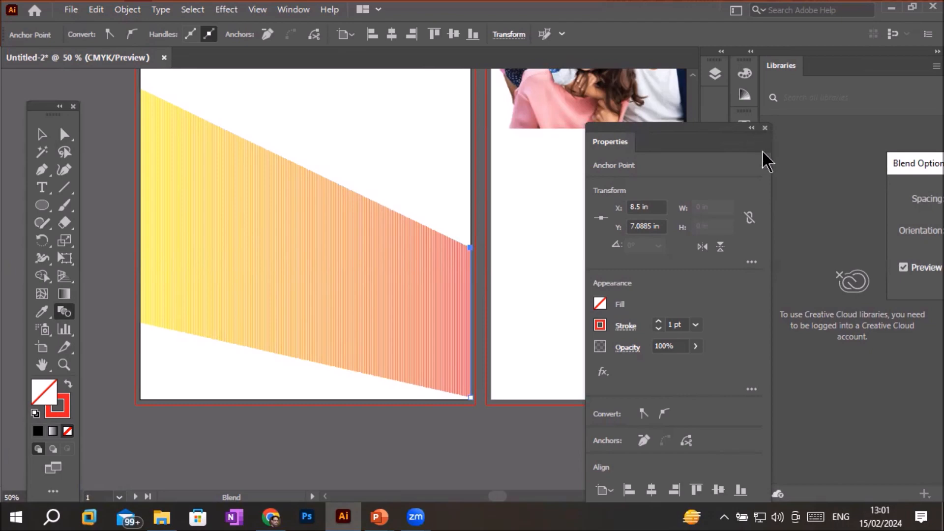
{"action": "left_click_drag", "start_coordinate": [727, 131], "coordinate": [655, 72]}
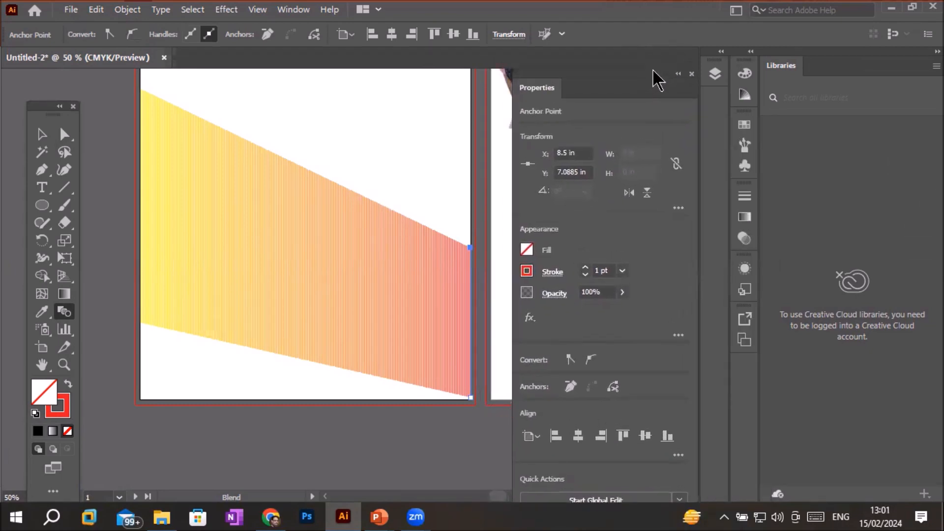
{"action": "left_click", "coordinate": [127, 11]}
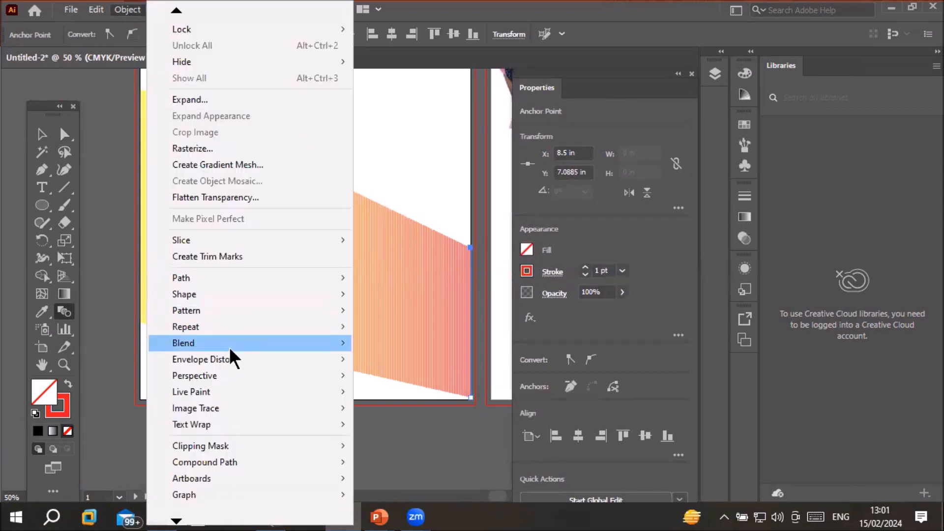
{"action": "mouse_move", "coordinate": [230, 350]}
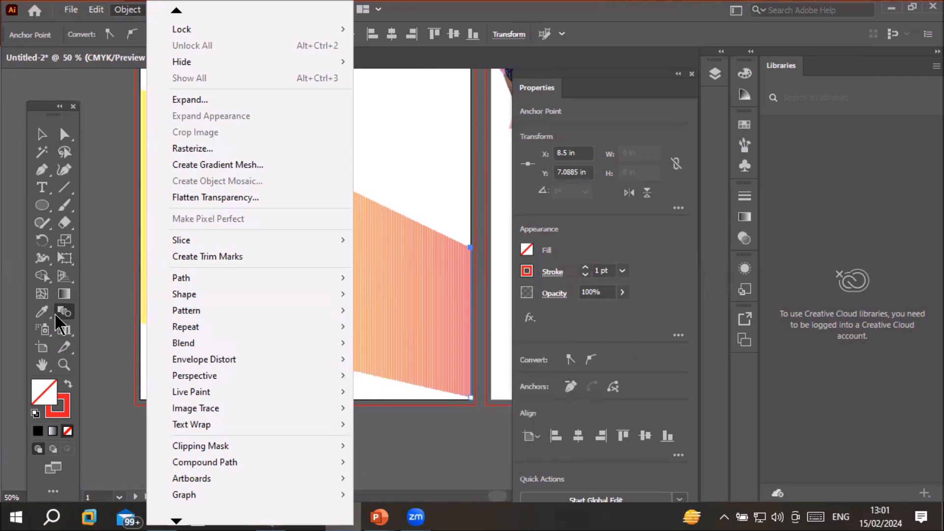
{"action": "mouse_move", "coordinate": [193, 350]}
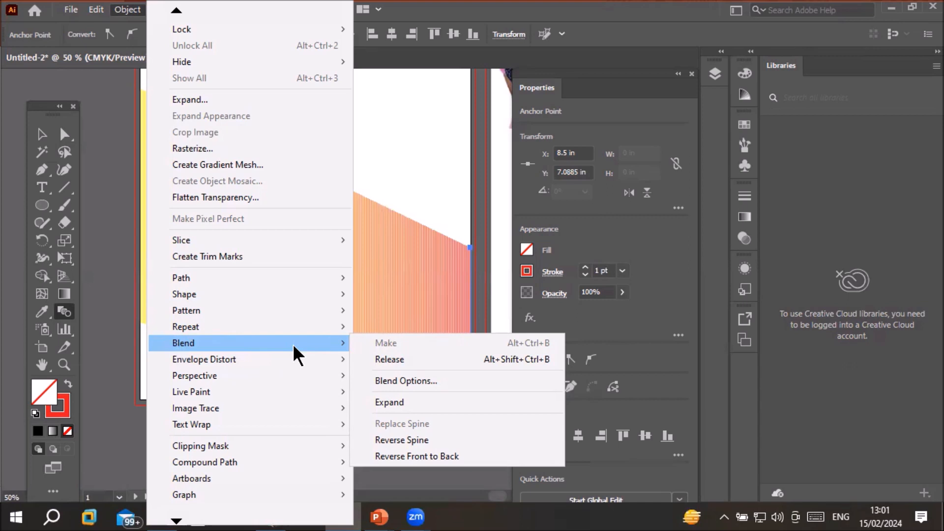
{"action": "left_click", "coordinate": [405, 382]}
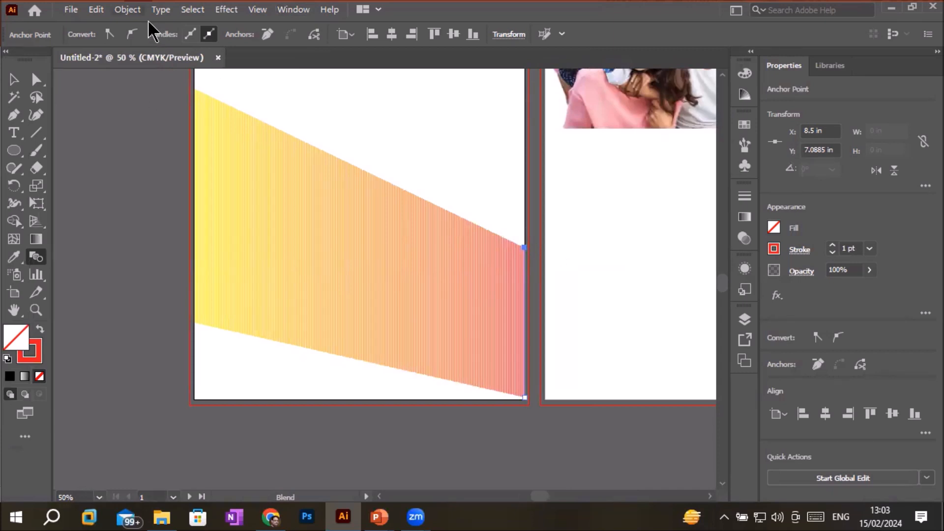
Open the Blend Options for the yellow-to-red blend and choose Smooth Color as the spacing.
{"action": "left_click", "coordinate": [129, 10]}
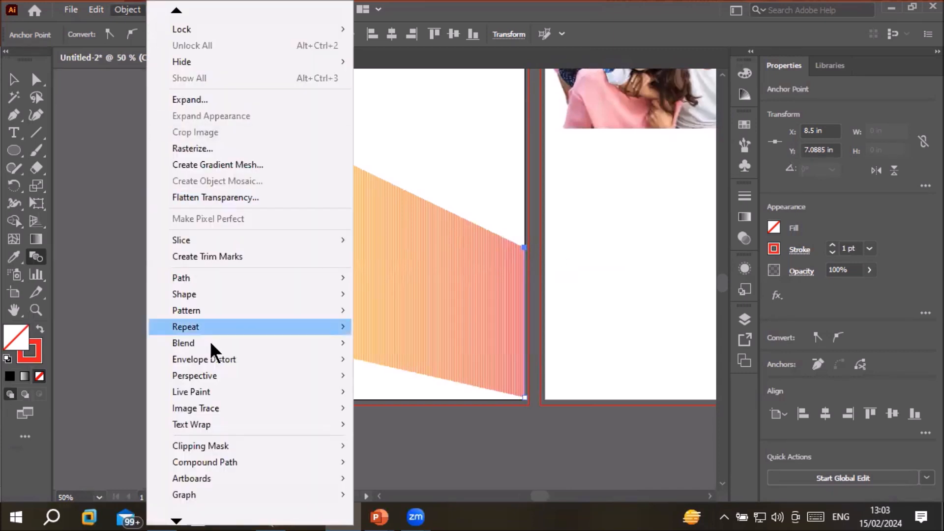
{"action": "mouse_move", "coordinate": [211, 399]}
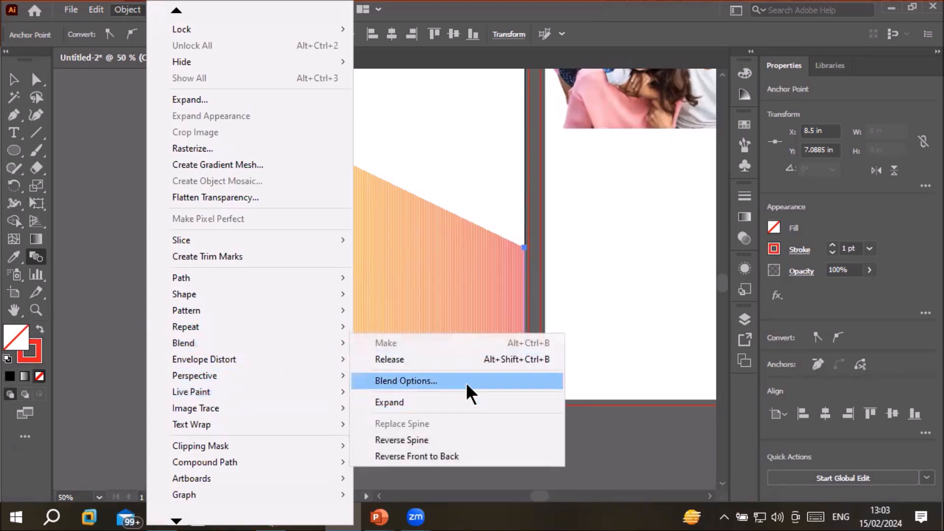
{"action": "left_click", "coordinate": [467, 389]}
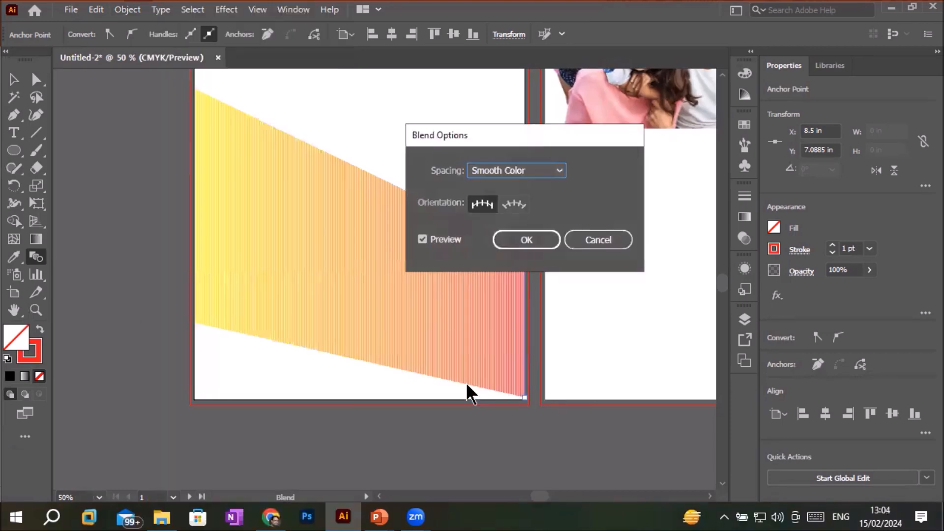
{"action": "left_click", "coordinate": [559, 172]}
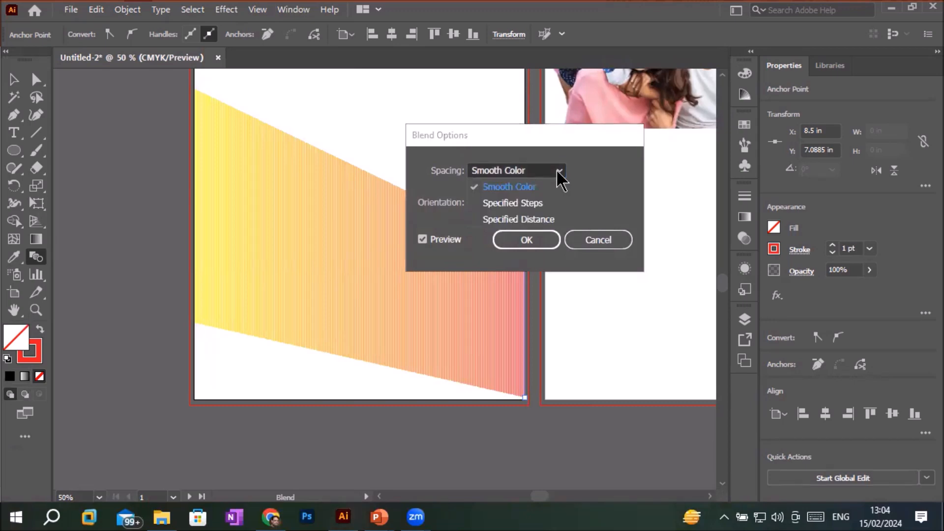
{"action": "left_click", "coordinate": [559, 172]}
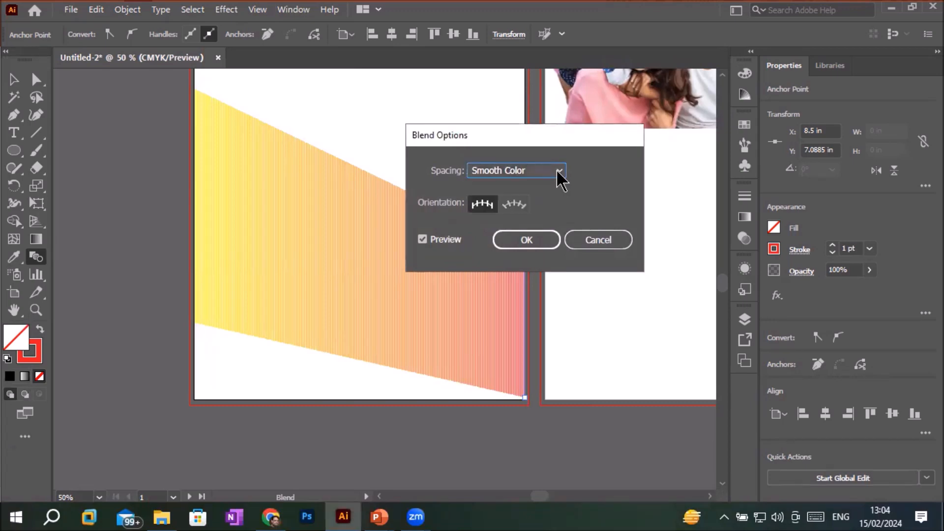
{"action": "left_click", "coordinate": [559, 171]}
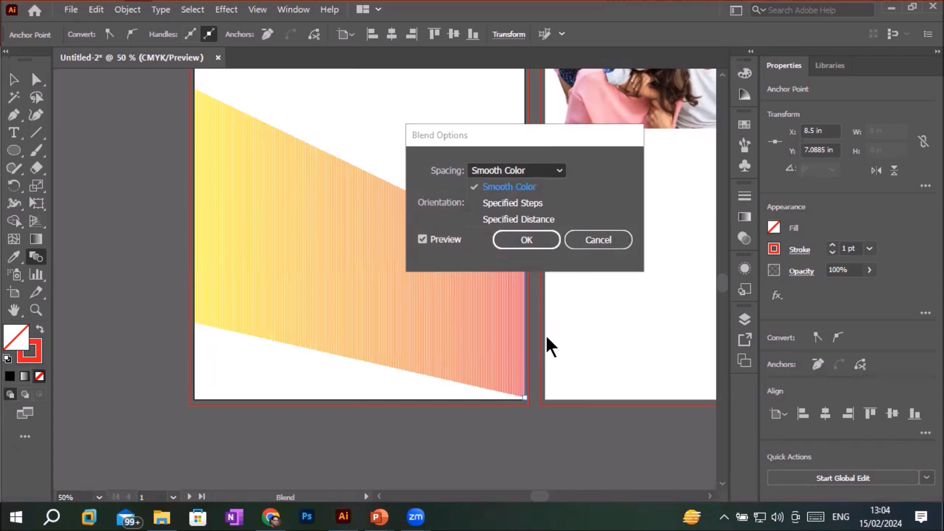
{"action": "left_click", "coordinate": [490, 187]}
Change the blend's spacing to Specified Steps with 20 steps and apply the options.
{"action": "left_click", "coordinate": [502, 176]}
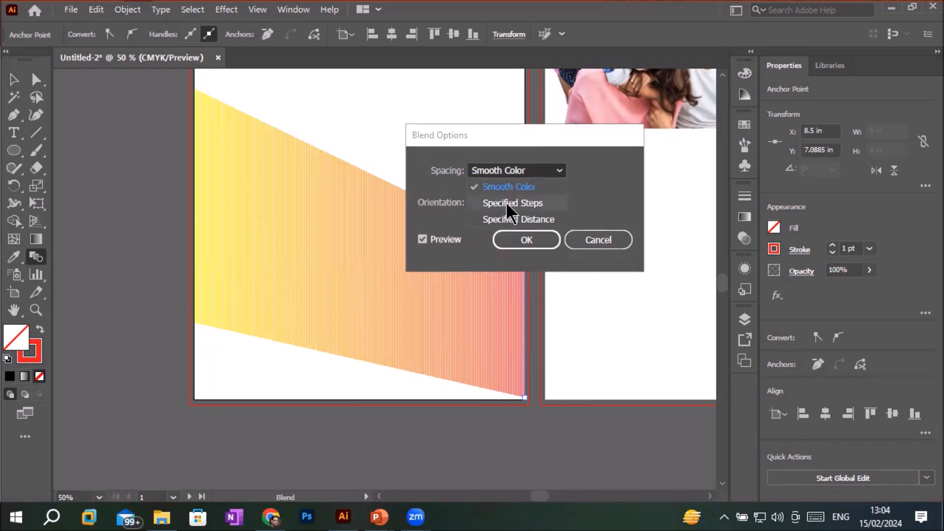
{"action": "left_click", "coordinate": [506, 203]}
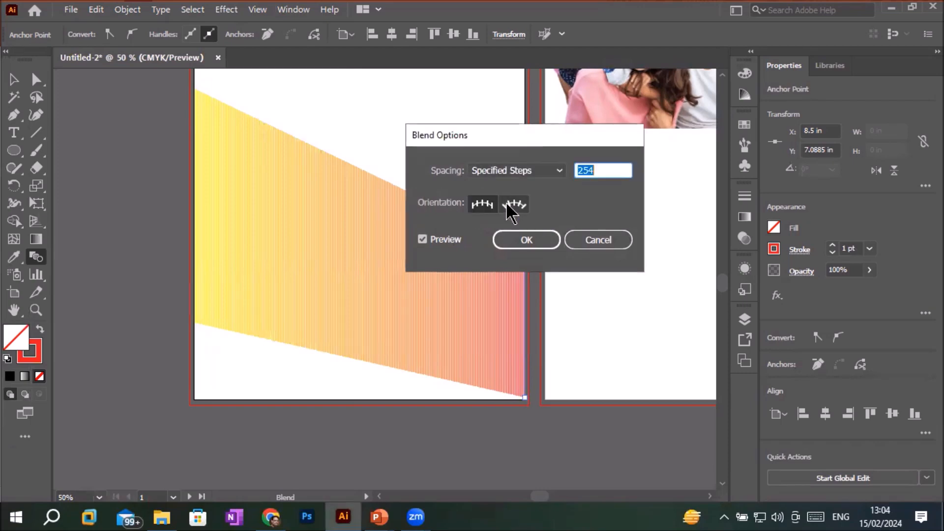
{"action": "left_click", "coordinate": [606, 167]}
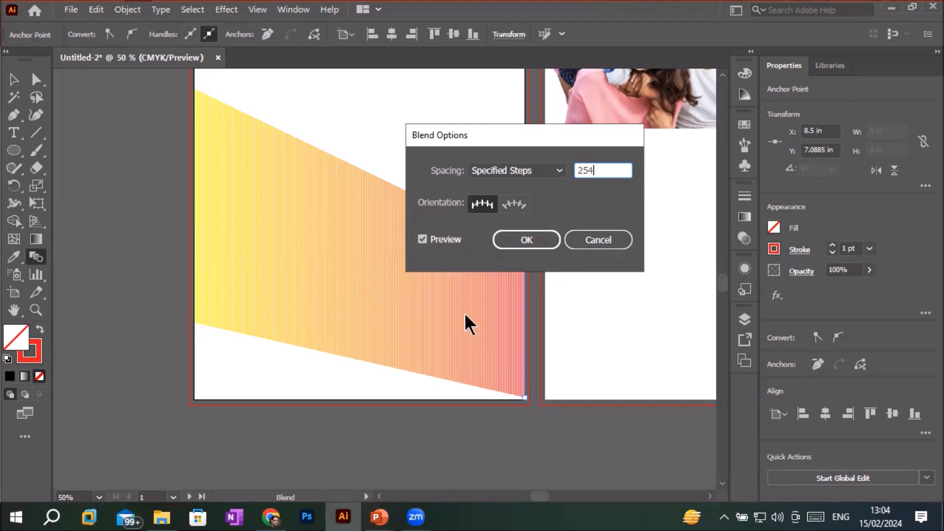
{"action": "double_click", "coordinate": [600, 170]}
{"action": "type", "text": "29"}
{"action": "key", "text": "BackSpace"}
{"action": "type", "text": "0"}
{"action": "left_click", "coordinate": [528, 245]}
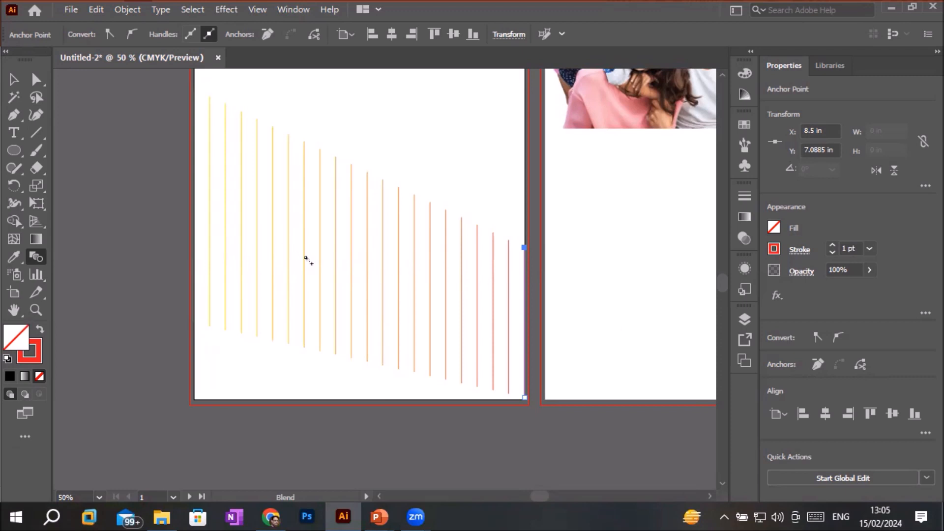
Select the whole yellow-to-red blend with the Selection tool and open its Blend Options.
{"action": "left_click", "coordinate": [14, 79]}
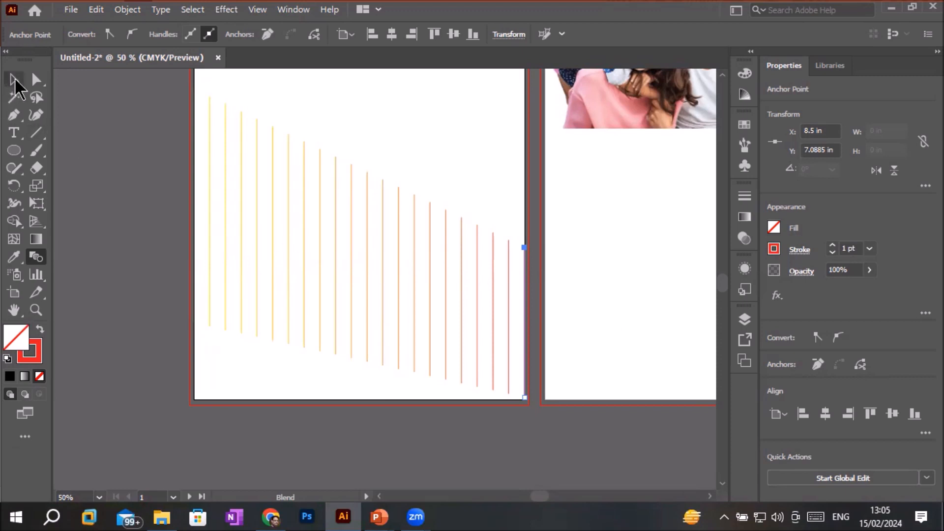
{"action": "left_click", "coordinate": [337, 184]}
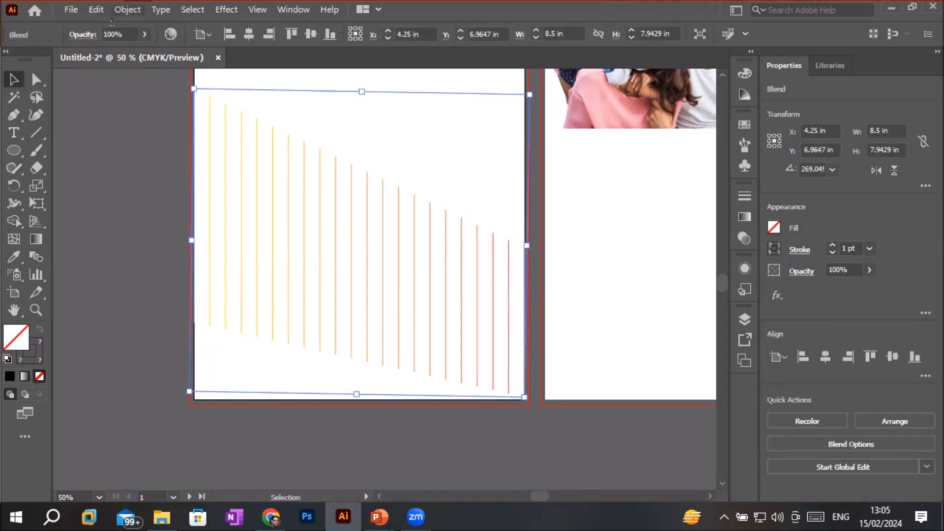
{"action": "left_click", "coordinate": [128, 9]}
{"action": "mouse_move", "coordinate": [244, 341]}
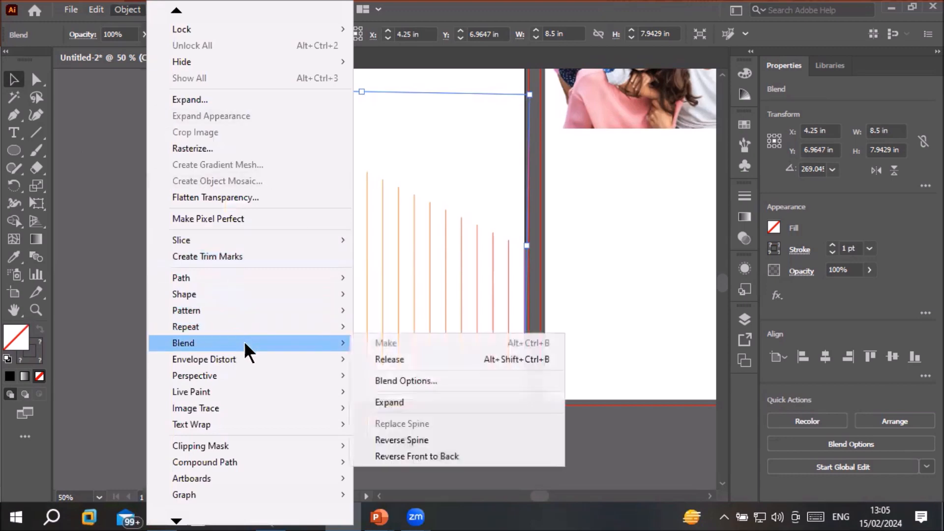
{"action": "left_click", "coordinate": [427, 379]}
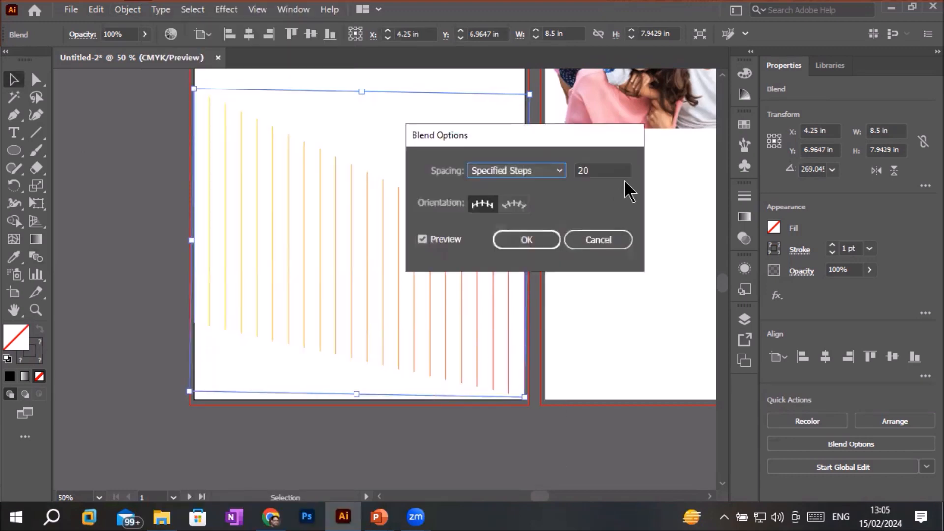
Lower the blend's specified steps to 11 and toggle the preview.
{"action": "double_click", "coordinate": [612, 167]}
{"action": "type", "text": "13"}
{"action": "key", "text": "Down"}
{"action": "key", "text": "Down"}
{"action": "left_click", "coordinate": [422, 240]}
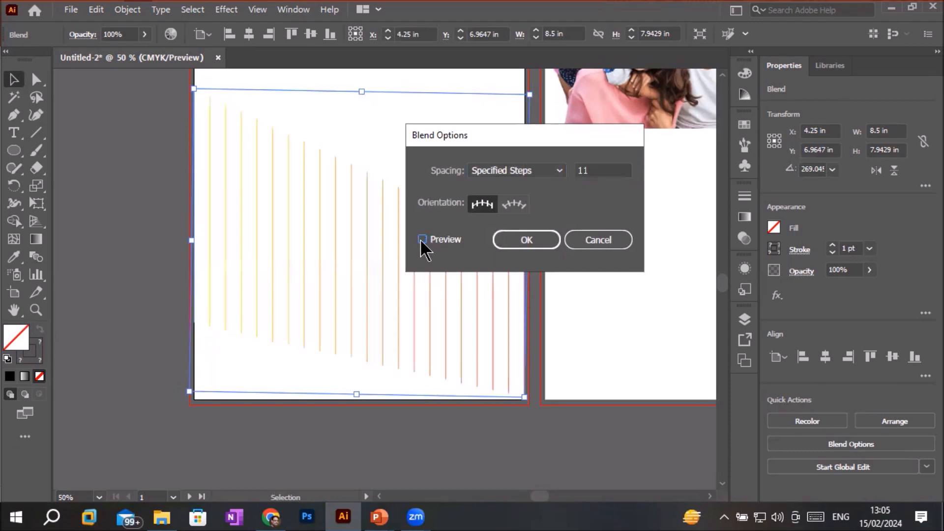
Reduce the specified steps to 1 with the preview on and shift the Blend Options dialog away from the blend.
{"action": "left_click", "coordinate": [597, 168]}
{"action": "key", "text": "Down"}
{"action": "key", "text": "Down"}
{"action": "key", "text": "Down"}
{"action": "key", "text": "Down"}
{"action": "key", "text": "Down"}
{"action": "key", "text": "Down"}
{"action": "key", "text": "Down"}
{"action": "key", "text": "Down"}
{"action": "key", "text": "Down"}
{"action": "key", "text": "Down"}
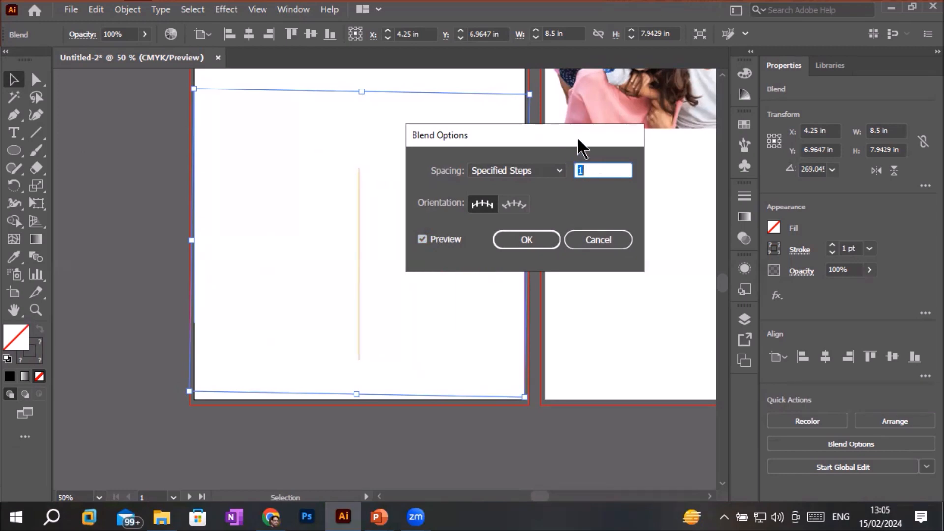
{"action": "left_click_drag", "start_coordinate": [578, 139], "coordinate": [610, 133]}
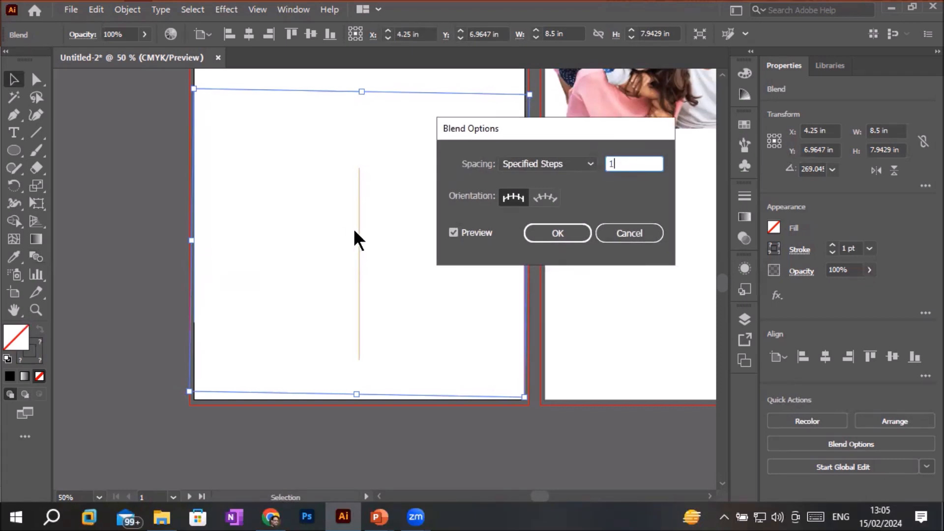
Raise the blend's specified steps gradually to 92 while previewing the denser lines.
{"action": "key", "text": "Up"}
{"action": "key", "text": "Up"}
{"action": "key", "text": "Up"}
{"action": "key", "text": "Up"}
{"action": "key", "text": "Up"}
{"action": "key", "text": "Up"}
{"action": "key", "text": "Up"}
{"action": "key", "text": "Up"}
{"action": "key", "text": "Up"}
{"action": "key", "text": "Up"}
{"action": "key", "text": "Up"}
{"action": "key", "text": "Up"}
{"action": "key", "text": "Up"}
{"action": "key", "text": "Up"}
{"action": "key", "text": "Up"}
{"action": "key", "text": "Up"}
{"action": "key", "text": "Up"}
{"action": "key", "text": "Up"}
{"action": "key", "text": "Up"}
{"action": "key", "text": "Up"}
{"action": "key", "text": "Up"}
{"action": "key", "text": "Up"}
{"action": "key", "text": "Up"}
{"action": "key", "text": "Up"}
{"action": "key", "text": "Up"}
{"action": "key", "text": "Up"}
{"action": "key", "text": "Up"}
{"action": "key", "text": "Up"}
{"action": "key", "text": "Up"}
{"action": "key", "text": "Up"}
{"action": "key", "text": "Up"}
{"action": "key", "text": "Up"}
{"action": "key", "text": "Up"}
{"action": "key", "text": "Up"}
{"action": "key", "text": "Up"}
{"action": "key", "text": "Up"}
{"action": "key", "text": "Up"}
{"action": "key", "text": "Up"}
{"action": "key", "text": "Up"}
{"action": "key", "text": "Up"}
{"action": "key", "text": "Up"}
{"action": "key", "text": "Up"}
{"action": "key", "text": "Up"}
{"action": "key", "text": "Up"}
{"action": "key", "text": "Up"}
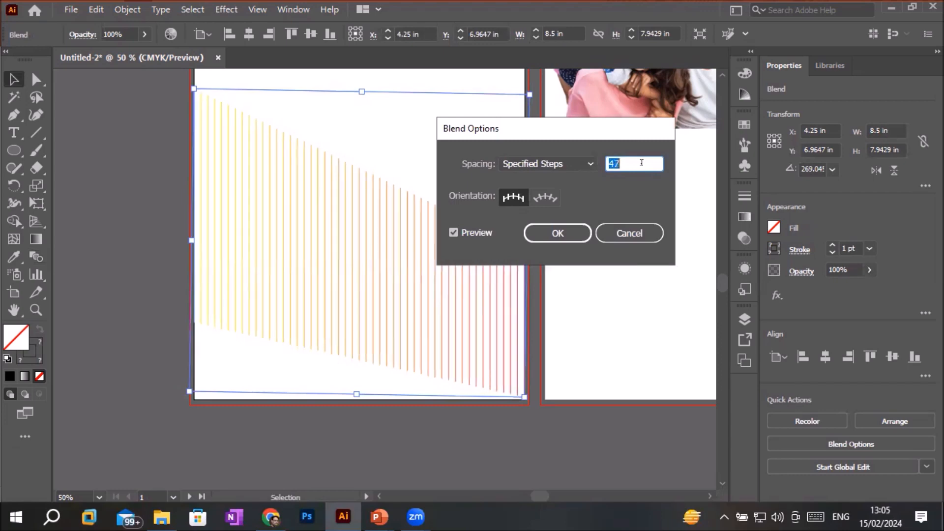
{"action": "key", "text": "Up"}
{"action": "key", "text": "Up"}
{"action": "key", "text": "Up"}
{"action": "key", "text": "Up"}
{"action": "key", "text": "Up"}
{"action": "key", "text": "Up"}
{"action": "key", "text": "Up"}
{"action": "key", "text": "Up"}
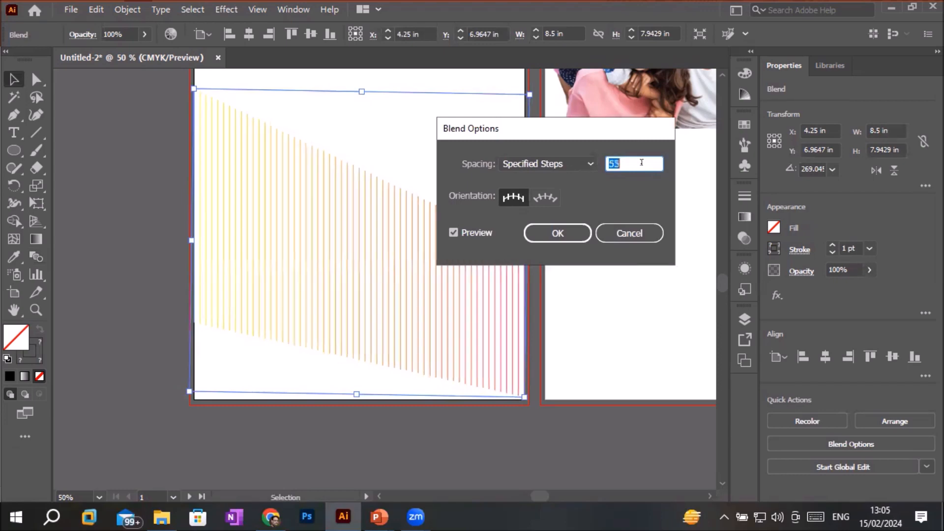
{"action": "key", "text": "Up"}
{"action": "key", "text": "Up"}
{"action": "key", "text": "Up"}
{"action": "key", "text": "Up"}
{"action": "key", "text": "Up"}
{"action": "key", "text": "Up"}
{"action": "key", "text": "Up"}
{"action": "key", "text": "Up"}
{"action": "key", "text": "Up"}
{"action": "key", "text": "Up"}
{"action": "key", "text": "Up"}
{"action": "key", "text": "Up"}
{"action": "key", "text": "Up"}
{"action": "key", "text": "Up"}
{"action": "key", "text": "Up"}
{"action": "key", "text": "Up"}
{"action": "key", "text": "Up"}
{"action": "key", "text": "Up"}
{"action": "key", "text": "Up"}
{"action": "key", "text": "Up"}
{"action": "key", "text": "Up"}
{"action": "key", "text": "Up"}
{"action": "key", "text": "Up"}
{"action": "key", "text": "Up"}
{"action": "key", "text": "Up"}
{"action": "key", "text": "Up"}
{"action": "key", "text": "Up"}
{"action": "key", "text": "Up"}
{"action": "key", "text": "Up"}
{"action": "key", "text": "Up"}
{"action": "key", "text": "Up"}
{"action": "key", "text": "Up"}
{"action": "key", "text": "Up"}
{"action": "key", "text": "Up"}
{"action": "key", "text": "Up"}
{"action": "key", "text": "Up"}
{"action": "key", "text": "Up"}
Compare Smooth Color with Specified Steps spacing on the blend, ending on Smooth Color.
{"action": "left_click", "coordinate": [590, 166]}
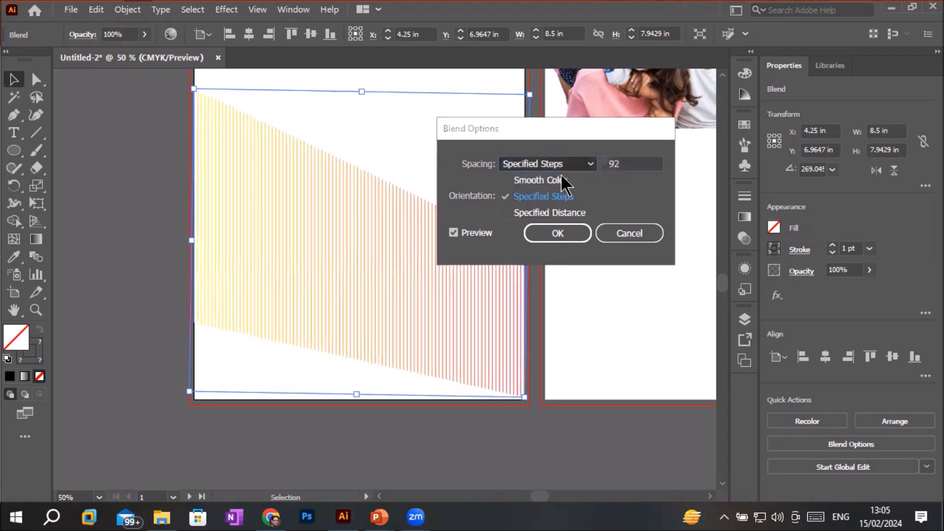
{"action": "left_click", "coordinate": [551, 181]}
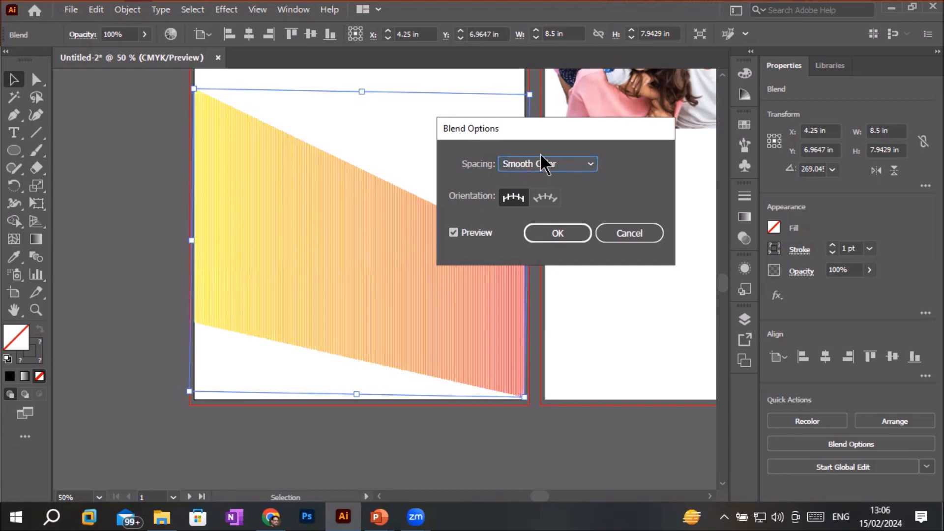
{"action": "left_click", "coordinate": [553, 167]}
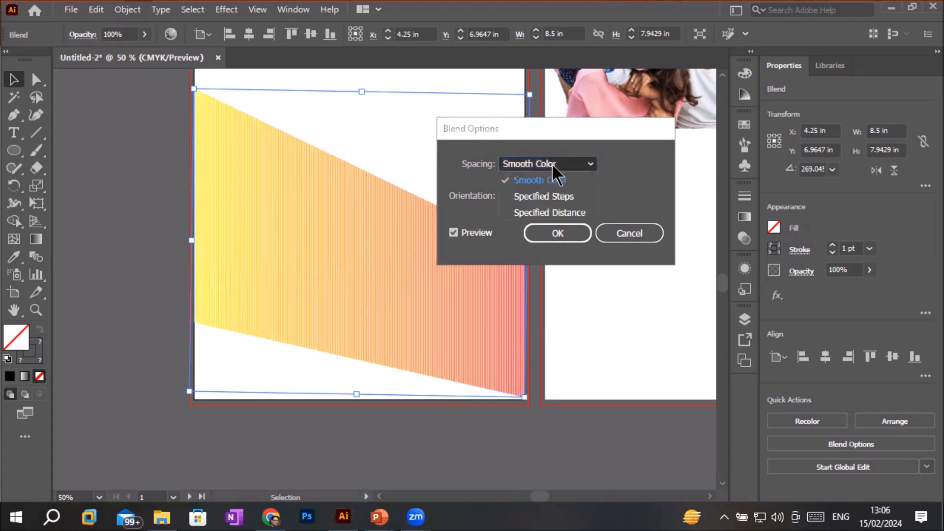
{"action": "left_click", "coordinate": [543, 195]}
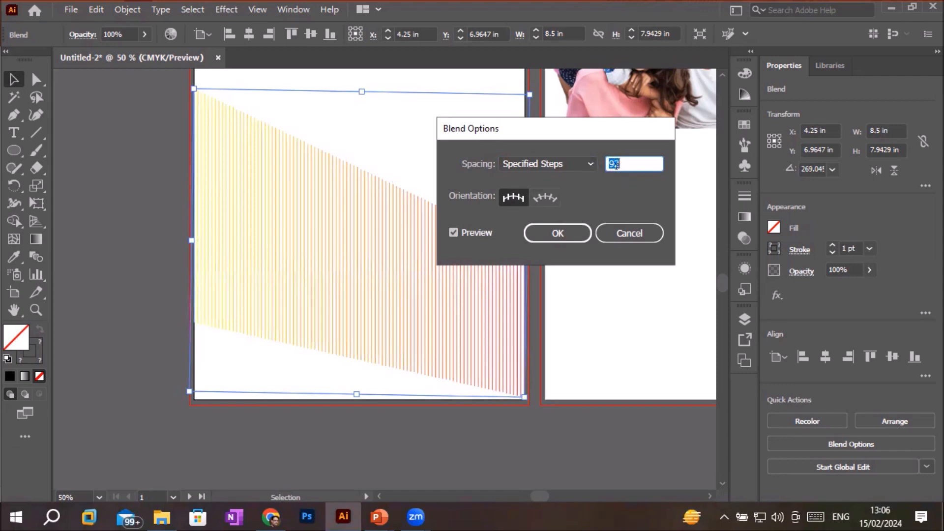
{"action": "left_click", "coordinate": [582, 162]}
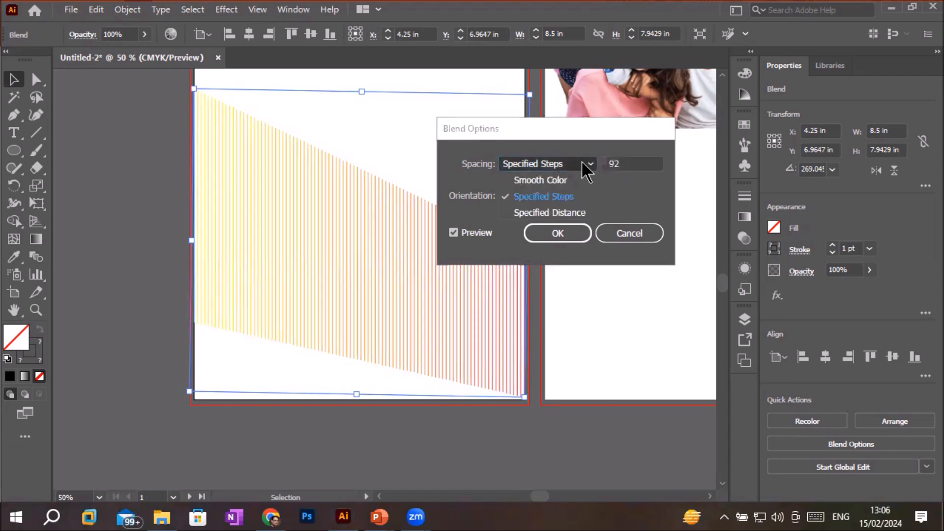
{"action": "left_click", "coordinate": [564, 185]}
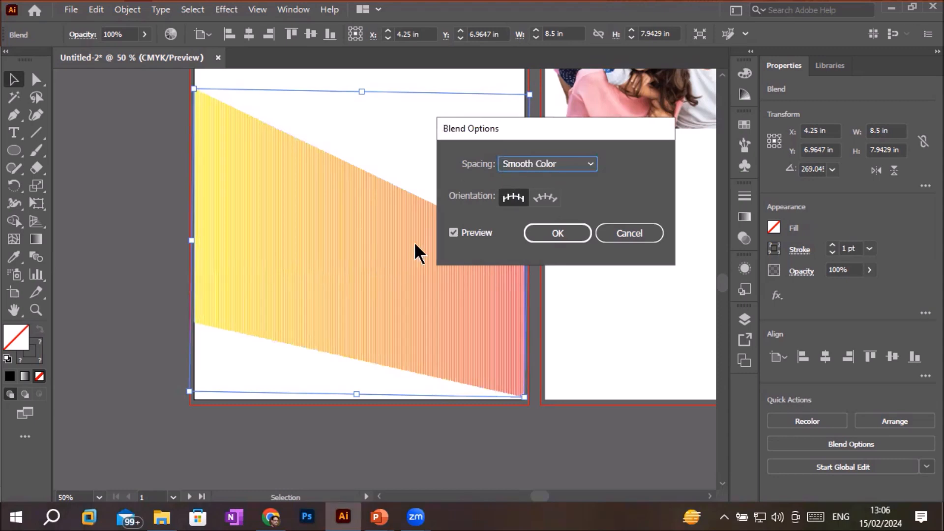
Set the blend's spacing to Specified Steps with 254 steps and apply the options.
{"action": "left_click", "coordinate": [565, 165]}
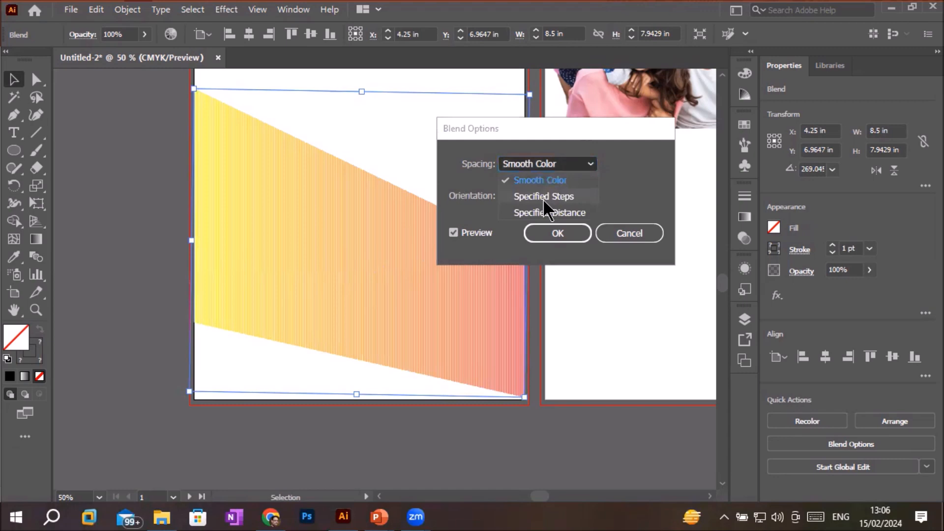
{"action": "left_click", "coordinate": [543, 197]}
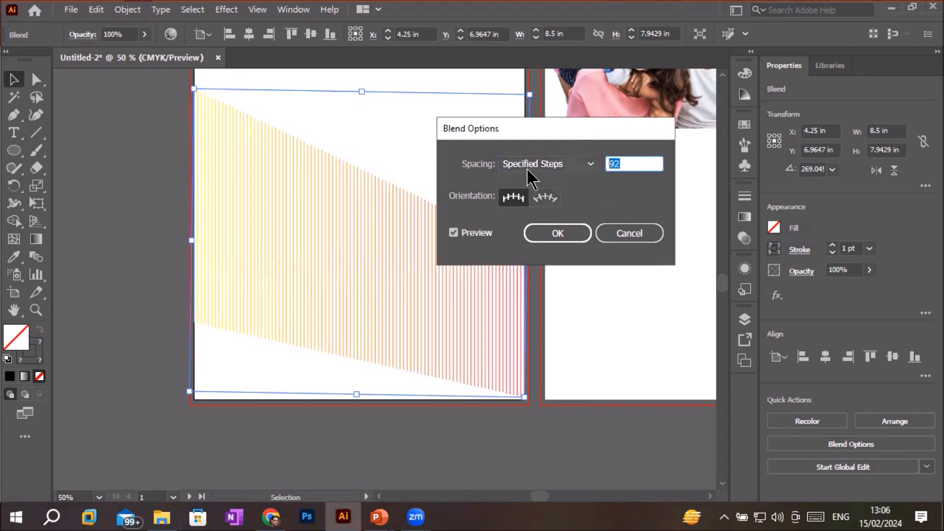
{"action": "type", "text": "254"}
{"action": "left_click", "coordinate": [566, 229]}
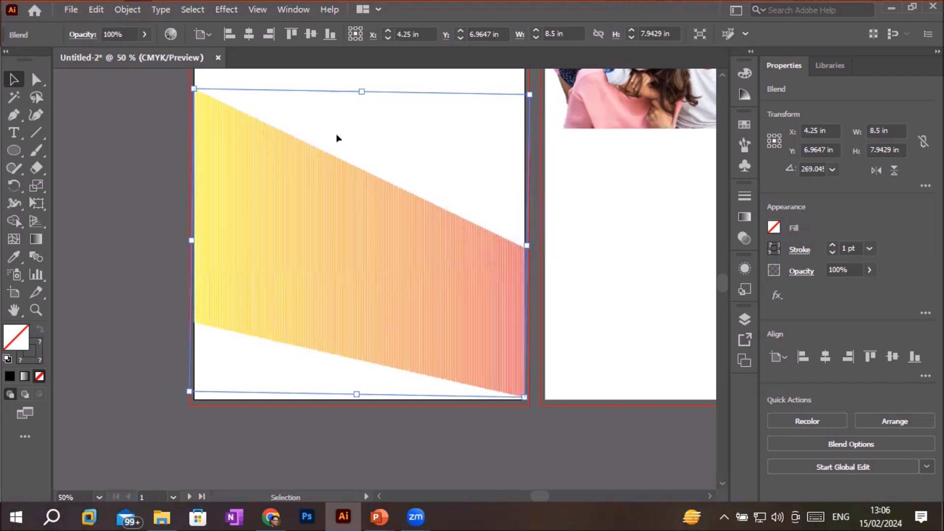
Reopen the blend's options, keep the spacing on Specified Steps and gradually raise the step count to 457 with the preview on.
{"action": "key", "text": "alt+o"}
{"action": "mouse_move", "coordinate": [237, 341]}
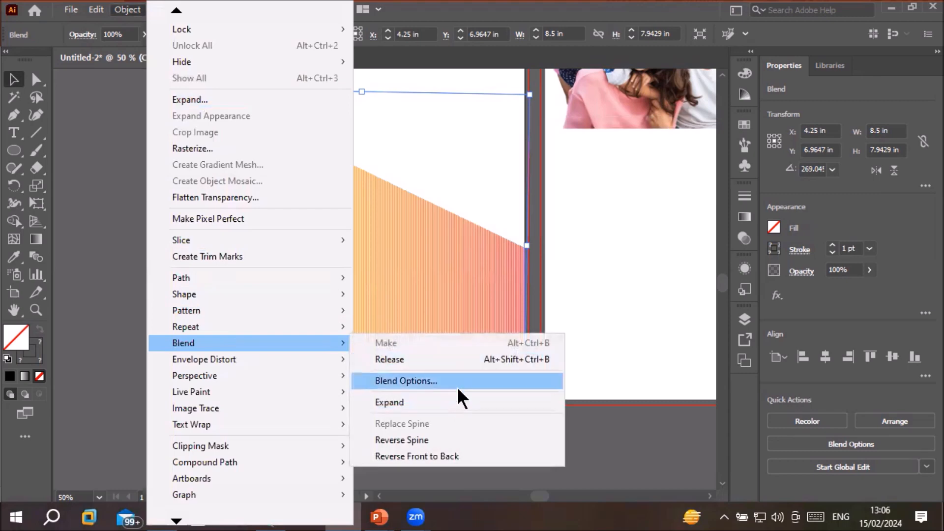
{"action": "left_click", "coordinate": [456, 386]}
{"action": "left_click", "coordinate": [570, 166]}
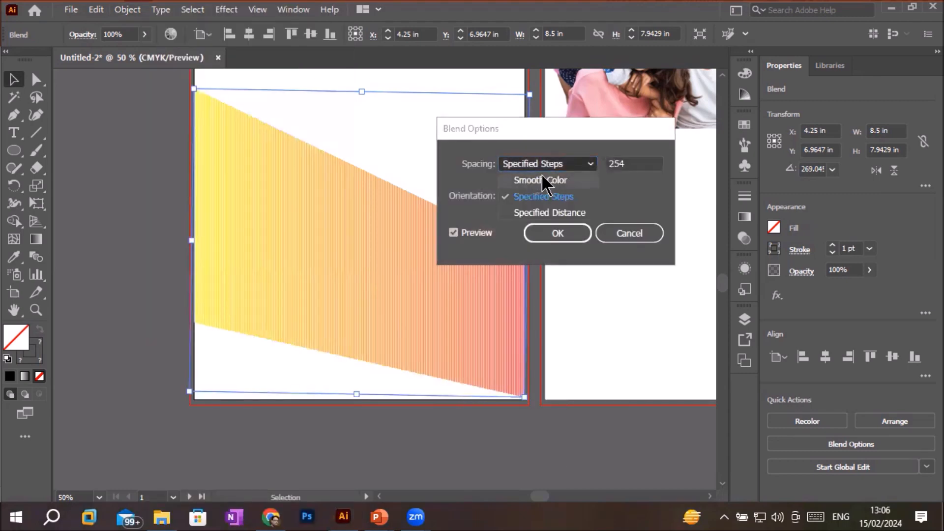
{"action": "left_click", "coordinate": [568, 197]}
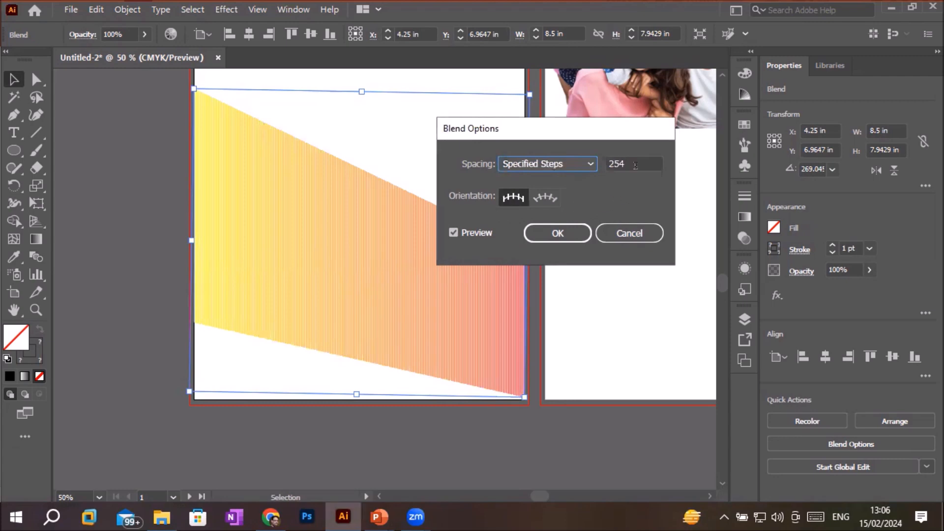
{"action": "left_click", "coordinate": [637, 164]}
{"action": "key", "text": "Up"}
{"action": "key", "text": "Up"}
{"action": "key", "text": "Up"}
{"action": "key", "text": "Up"}
{"action": "key", "text": "Up"}
{"action": "key", "text": "Up"}
{"action": "key", "text": "Up"}
{"action": "key", "text": "Up"}
{"action": "key", "text": "Up"}
{"action": "key", "text": "Up"}
{"action": "key", "text": "Up"}
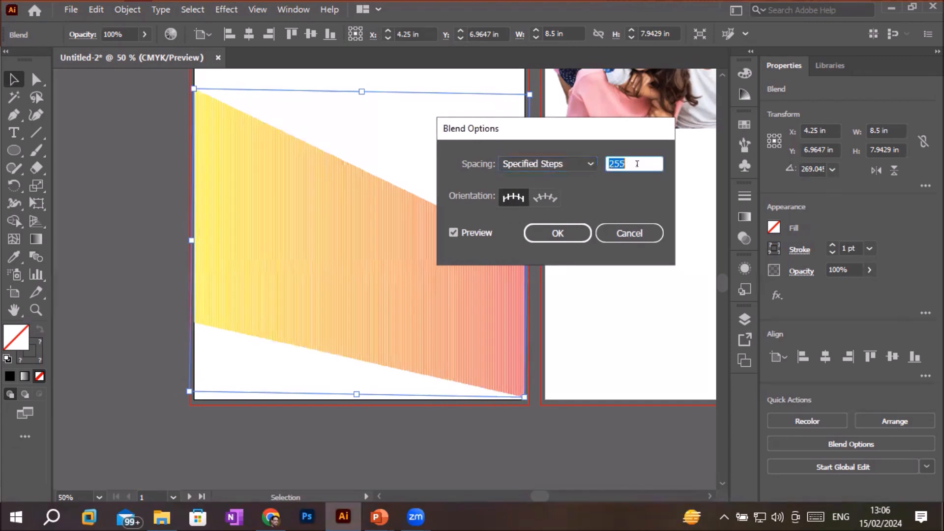
{"action": "key", "text": "Up"}
{"action": "key", "text": "Up"}
{"action": "key", "text": "Up"}
{"action": "key", "text": "Up"}
{"action": "key", "text": "Up"}
{"action": "key", "text": "Up"}
{"action": "key", "text": "Up"}
{"action": "key", "text": "Up"}
{"action": "key", "text": "Up"}
{"action": "key", "text": "Up"}
{"action": "key", "text": "Up"}
{"action": "key", "text": "Up"}
{"action": "key", "text": "Up"}
{"action": "key", "text": "Up"}
{"action": "key", "text": "Up"}
{"action": "key", "text": "Up"}
{"action": "key", "text": "Up"}
{"action": "key", "text": "Up"}
{"action": "key", "text": "Up"}
{"action": "key", "text": "Up"}
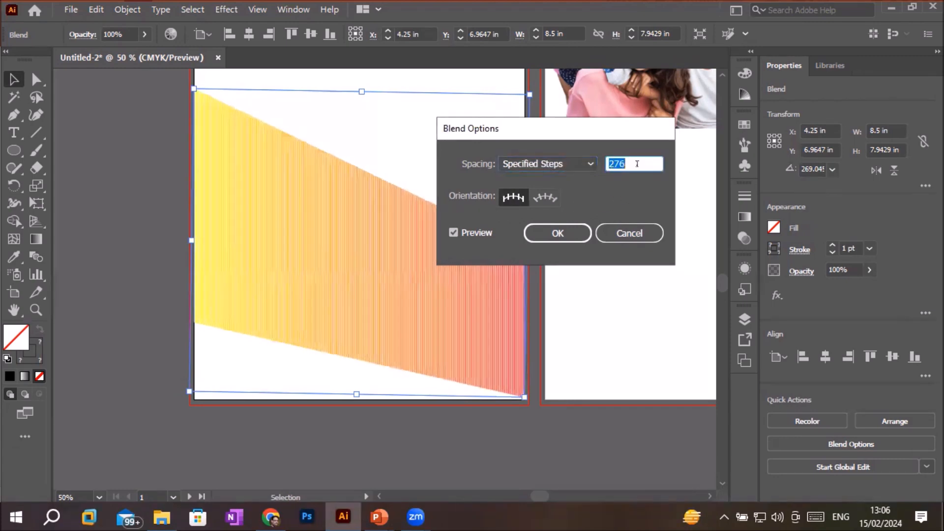
{"action": "key", "text": "Up"}
{"action": "key", "text": "Up"}
{"action": "key", "text": "Up"}
{"action": "key", "text": "Up"}
{"action": "key", "text": "Up"}
{"action": "key", "text": "Up"}
{"action": "key", "text": "Up"}
{"action": "key", "text": "Up"}
{"action": "key", "text": "Up"}
{"action": "key", "text": "Up"}
{"action": "key", "text": "Up"}
{"action": "key", "text": "Up"}
{"action": "key", "text": "Up"}
{"action": "key", "text": "Up"}
{"action": "key", "text": "Up"}
{"action": "key", "text": "Up"}
{"action": "key", "text": "Up"}
{"action": "key", "text": "Up"}
{"action": "key", "text": "Up"}
{"action": "key", "text": "Up"}
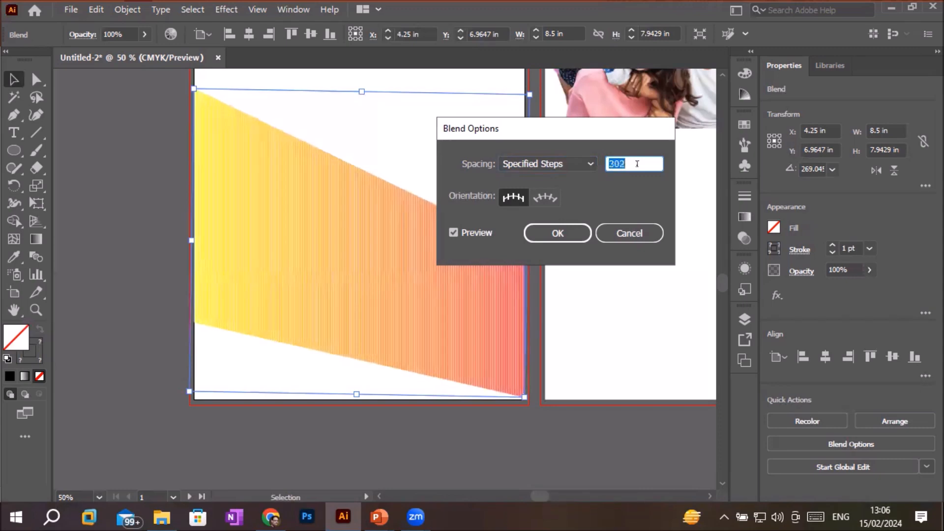
{"action": "key", "text": "Up"}
{"action": "key", "text": "Up"}
{"action": "key", "text": "Up"}
{"action": "key", "text": "Up"}
{"action": "key", "text": "Up"}
{"action": "key", "text": "Up"}
{"action": "key", "text": "Up"}
{"action": "key", "text": "Up"}
{"action": "key", "text": "Up"}
{"action": "key", "text": "Up"}
{"action": "key", "text": "Up"}
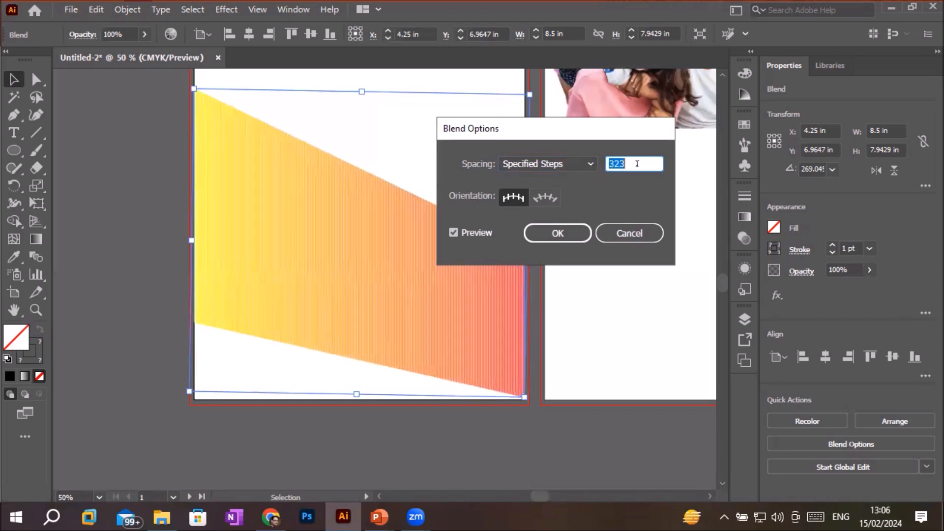
{"action": "key", "text": "Up"}
{"action": "key", "text": "Up"}
{"action": "key", "text": "Up"}
{"action": "key", "text": "Up"}
{"action": "key", "text": "Up"}
{"action": "key", "text": "Up"}
{"action": "key", "text": "Up"}
{"action": "key", "text": "Up"}
{"action": "key", "text": "Up"}
{"action": "key", "text": "Up"}
{"action": "key", "text": "Up"}
{"action": "key", "text": "Up"}
{"action": "key", "text": "Up"}
{"action": "key", "text": "Up"}
{"action": "key", "text": "Up"}
{"action": "key", "text": "Up"}
{"action": "key", "text": "Up"}
{"action": "key", "text": "Up"}
{"action": "key", "text": "Up"}
{"action": "key", "text": "Up"}
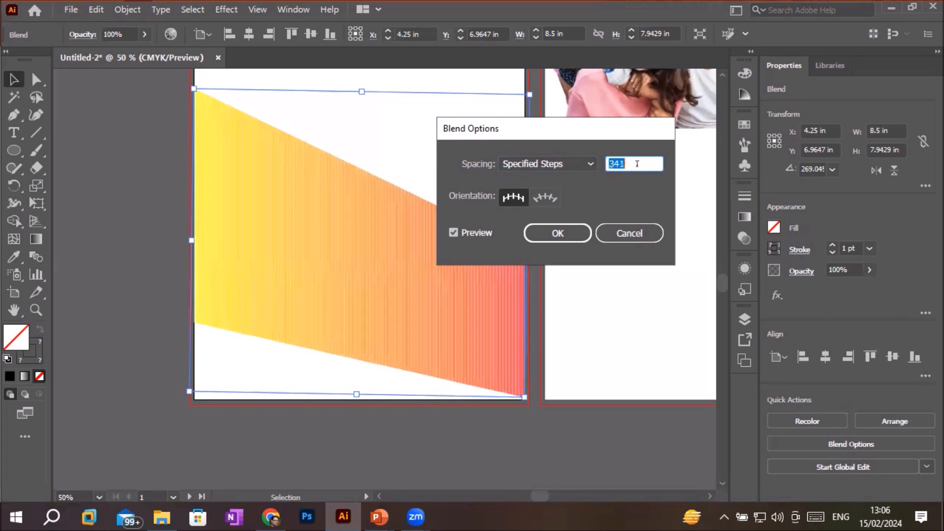
{"action": "key", "text": "Up"}
{"action": "key", "text": "Up"}
{"action": "key", "text": "Up"}
{"action": "key", "text": "Up"}
{"action": "key", "text": "Up"}
{"action": "key", "text": "Up"}
{"action": "key", "text": "Up"}
{"action": "key", "text": "Up"}
{"action": "key", "text": "Up"}
{"action": "key", "text": "Up"}
{"action": "key", "text": "Up"}
{"action": "key", "text": "Up"}
{"action": "key", "text": "Up"}
{"action": "key", "text": "Up"}
{"action": "key", "text": "Up"}
{"action": "key", "text": "Up"}
{"action": "key", "text": "Up"}
{"action": "key", "text": "Up"}
{"action": "key", "text": "Up"}
{"action": "key", "text": "Up"}
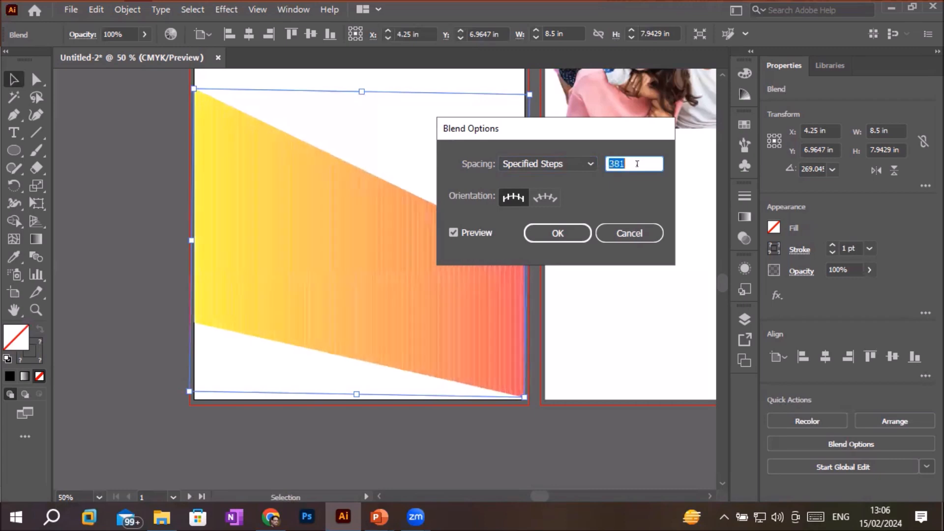
{"action": "key", "text": "Up"}
{"action": "key", "text": "Up"}
{"action": "key", "text": "Up"}
{"action": "key", "text": "Up"}
{"action": "key", "text": "Up"}
{"action": "key", "text": "Up"}
{"action": "key", "text": "Up"}
{"action": "key", "text": "Up"}
{"action": "key", "text": "Up"}
{"action": "key", "text": "Up"}
{"action": "key", "text": "Up"}
{"action": "key", "text": "Up"}
{"action": "key", "text": "Up"}
{"action": "key", "text": "Up"}
{"action": "key", "text": "Up"}
{"action": "key", "text": "Up"}
{"action": "key", "text": "Up"}
{"action": "key", "text": "Up"}
{"action": "key", "text": "Up"}
{"action": "key", "text": "Up"}
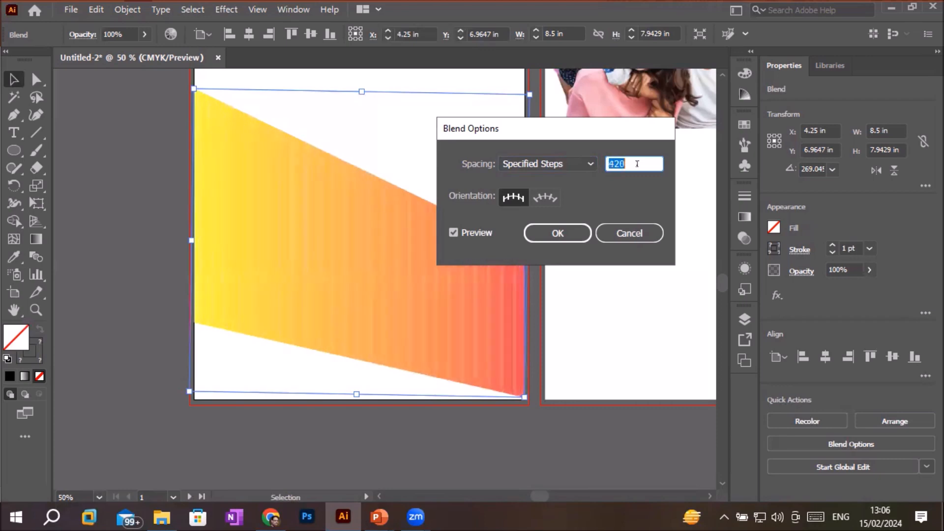
{"action": "key", "text": "Up"}
{"action": "key", "text": "Up"}
{"action": "key", "text": "Up"}
{"action": "key", "text": "Up"}
{"action": "key", "text": "Up"}
{"action": "key", "text": "Up"}
{"action": "key", "text": "Up"}
{"action": "key", "text": "Up"}
{"action": "key", "text": "Up"}
{"action": "key", "text": "Up"}
{"action": "key", "text": "Up"}
{"action": "key", "text": "Up"}
{"action": "key", "text": "Up"}
{"action": "key", "text": "Up"}
{"action": "key", "text": "Up"}
{"action": "key", "text": "Up"}
{"action": "key", "text": "Up"}
{"action": "key", "text": "Up"}
{"action": "key", "text": "Up"}
{"action": "key", "text": "Up"}
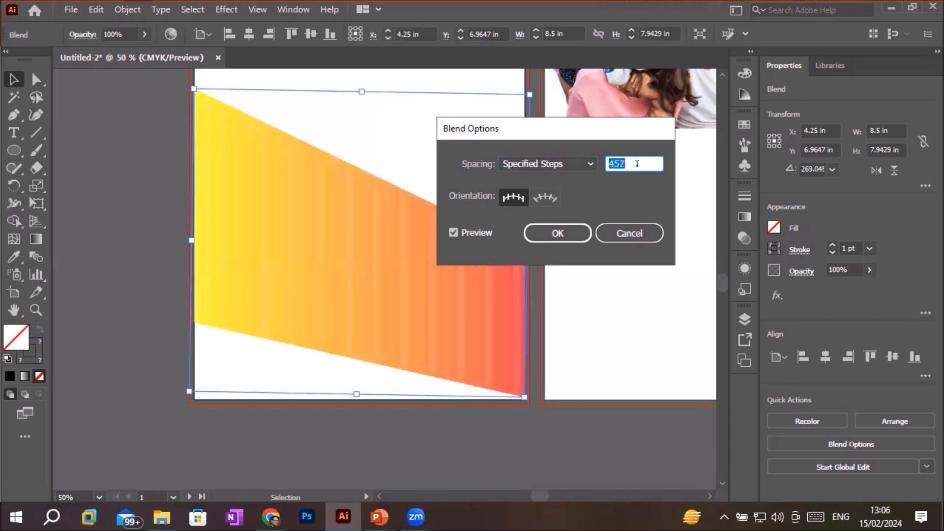
Raise the blend's specified steps gradually to 521 with the preview on.
{"action": "key", "text": "Up"}
{"action": "key", "text": "Up"}
{"action": "key", "text": "Up"}
{"action": "key", "text": "Up"}
{"action": "key", "text": "Up"}
{"action": "key", "text": "Up"}
{"action": "key", "text": "Up"}
{"action": "key", "text": "Up"}
{"action": "key", "text": "Up"}
{"action": "key", "text": "Up"}
{"action": "key", "text": "Up"}
{"action": "key", "text": "Up"}
{"action": "key", "text": "Up"}
{"action": "key", "text": "Up"}
{"action": "key", "text": "Up"}
{"action": "key", "text": "Up"}
{"action": "key", "text": "Up"}
{"action": "key", "text": "Up"}
{"action": "key", "text": "Up"}
{"action": "key", "text": "Up"}
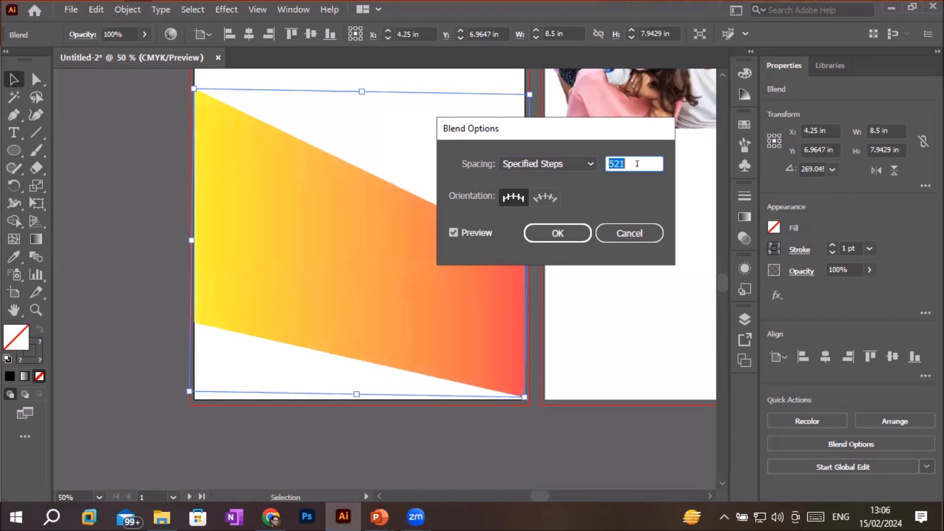
Set the blend to 1000 specified steps, apply the options and inspect the colour transition up close.
{"action": "type", "text": "999"}
{"action": "key", "text": "Up"}
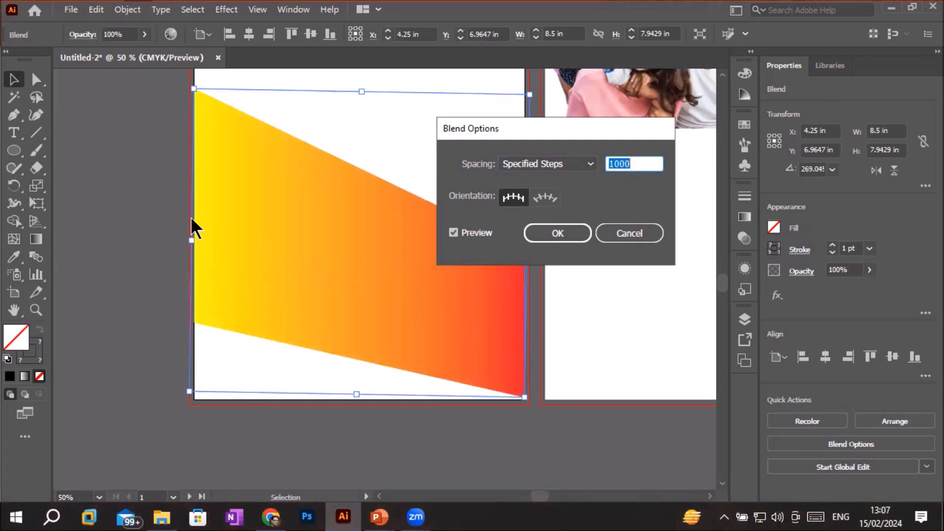
{"action": "left_click", "coordinate": [549, 232]}
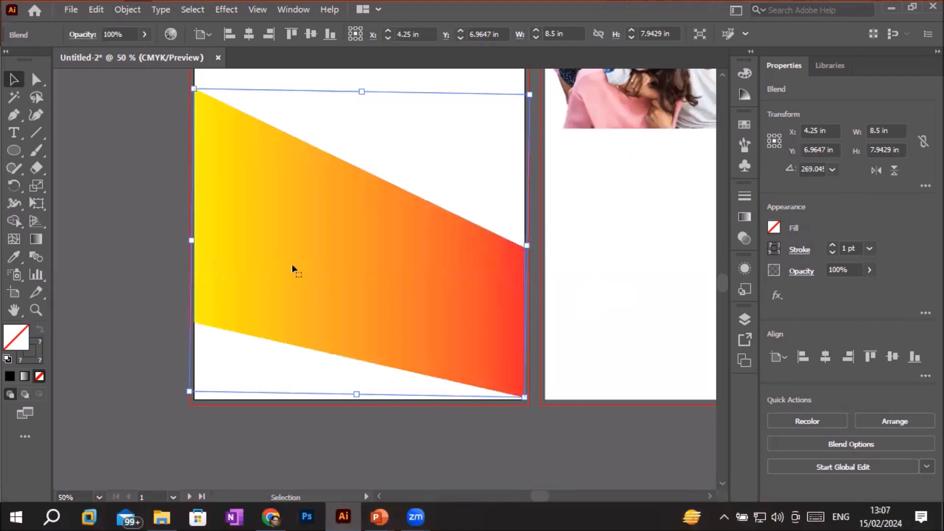
{"action": "scroll", "coordinate": [349, 264], "scroll_direction": "up", "scroll_amount": 3}
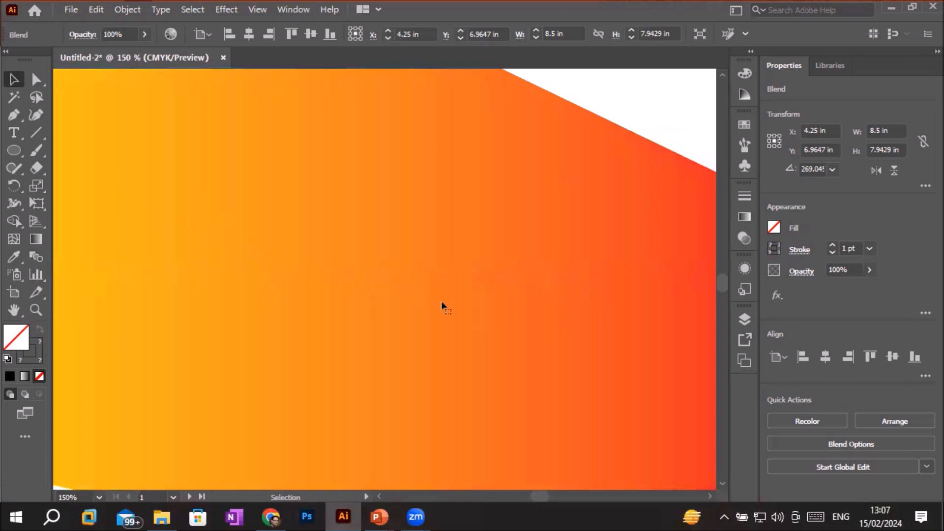
{"action": "scroll", "coordinate": [530, 327], "scroll_direction": "down", "scroll_amount": 2}
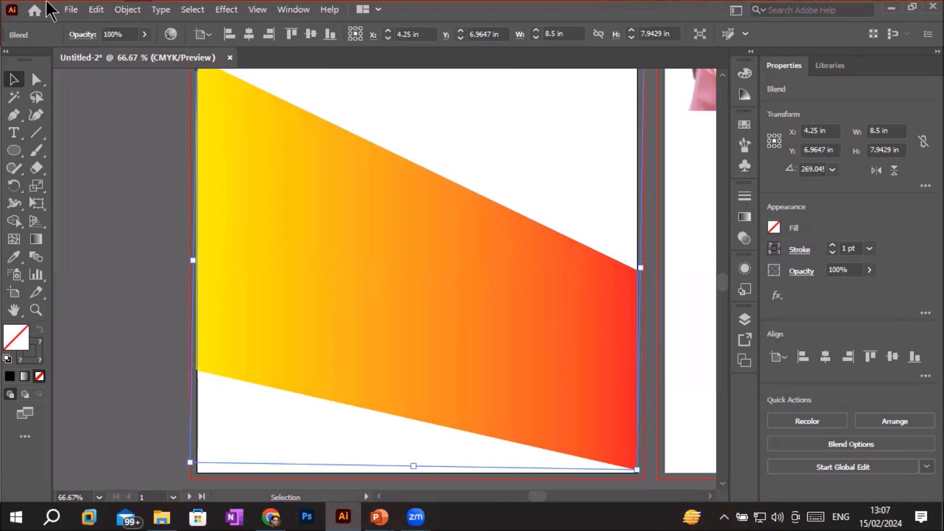
Reopen the blend's options and preview Specified Steps spacing with 20 steps.
{"action": "left_click", "coordinate": [128, 9]}
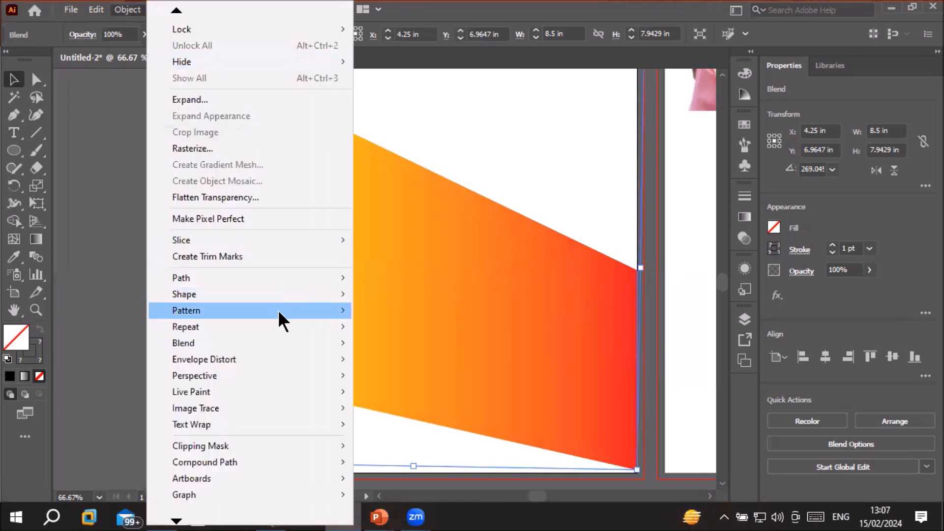
{"action": "mouse_move", "coordinate": [285, 342]}
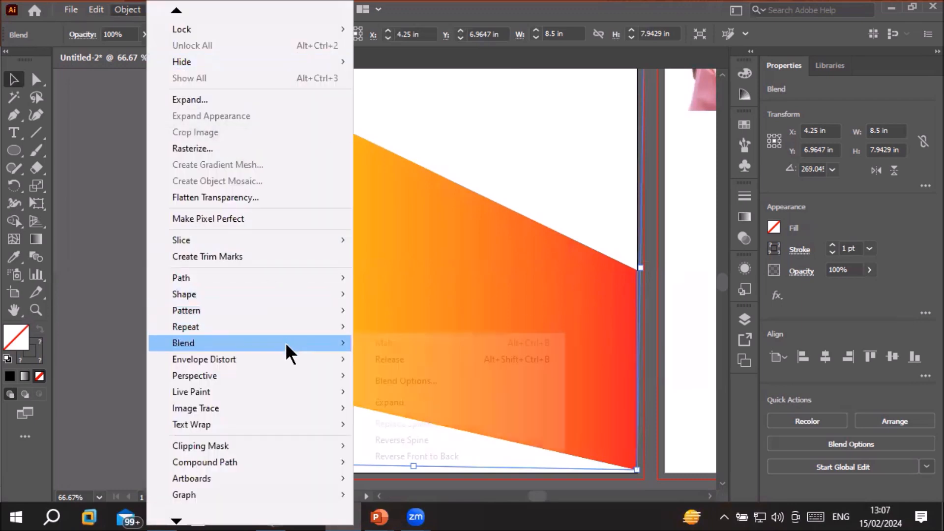
{"action": "left_click", "coordinate": [435, 379]}
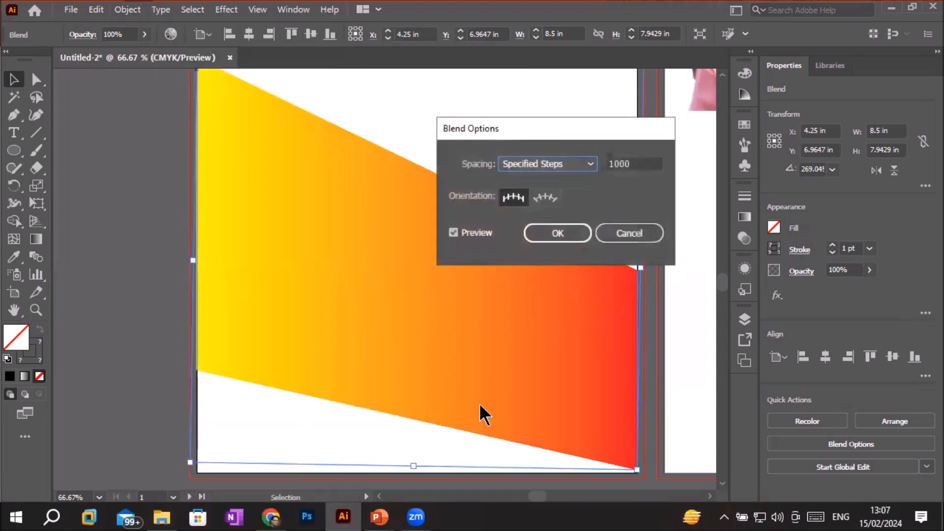
{"action": "left_click", "coordinate": [566, 164]}
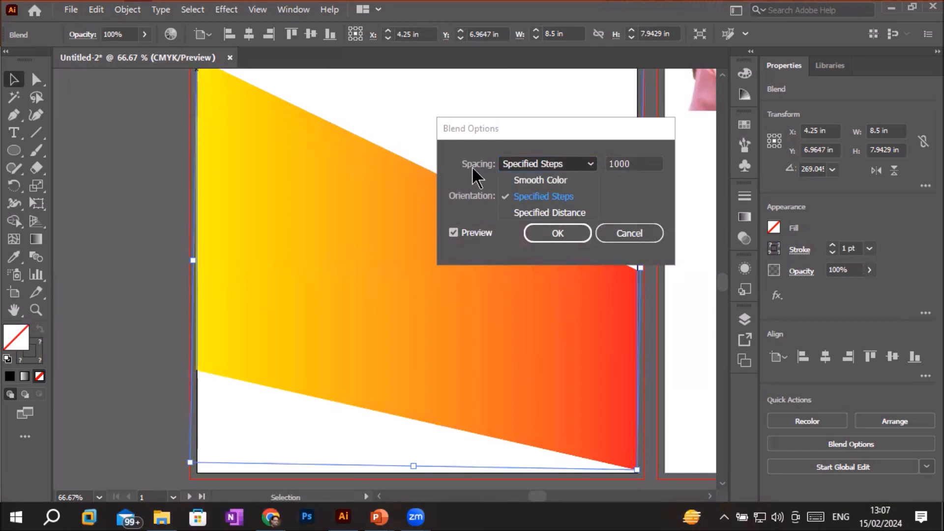
{"action": "left_click", "coordinate": [531, 196]}
{"action": "key", "text": "Tab"}
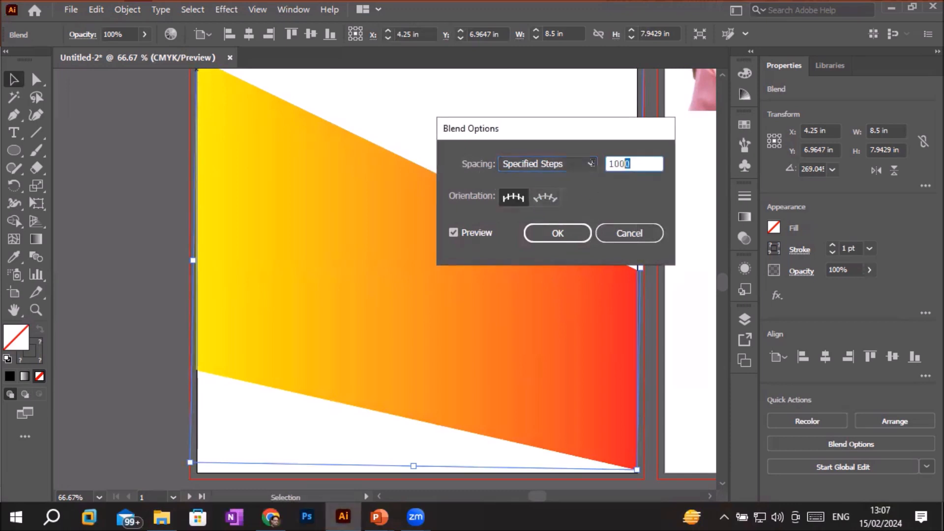
{"action": "type", "text": "20"}
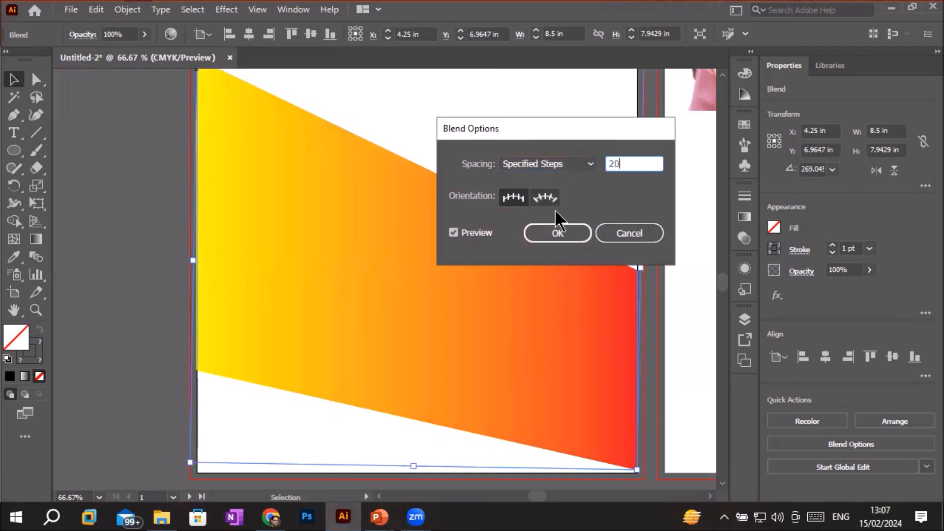
{"action": "left_click", "coordinate": [548, 168]}
{"action": "left_click", "coordinate": [630, 167]}
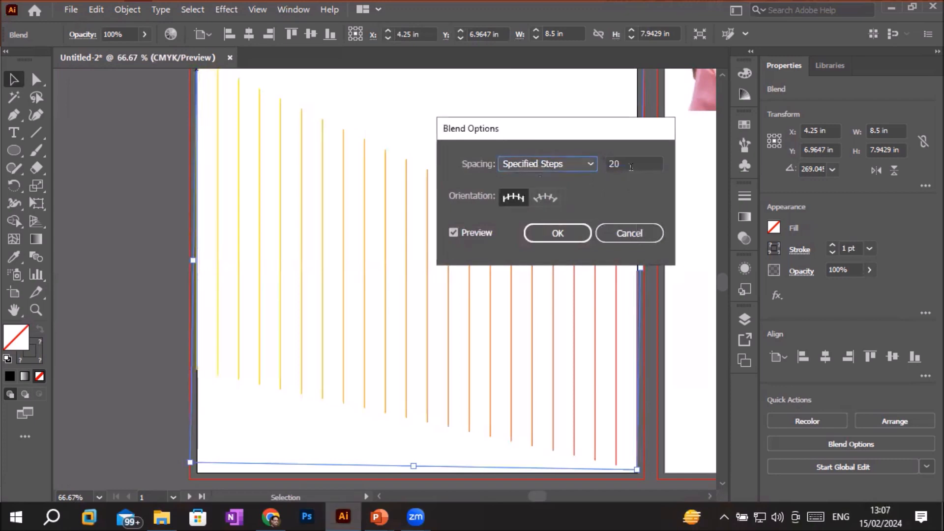
Switch the blend's spacing to Specified Distance and set the distance between lines to 0.5 in.
{"action": "left_click", "coordinate": [590, 165]}
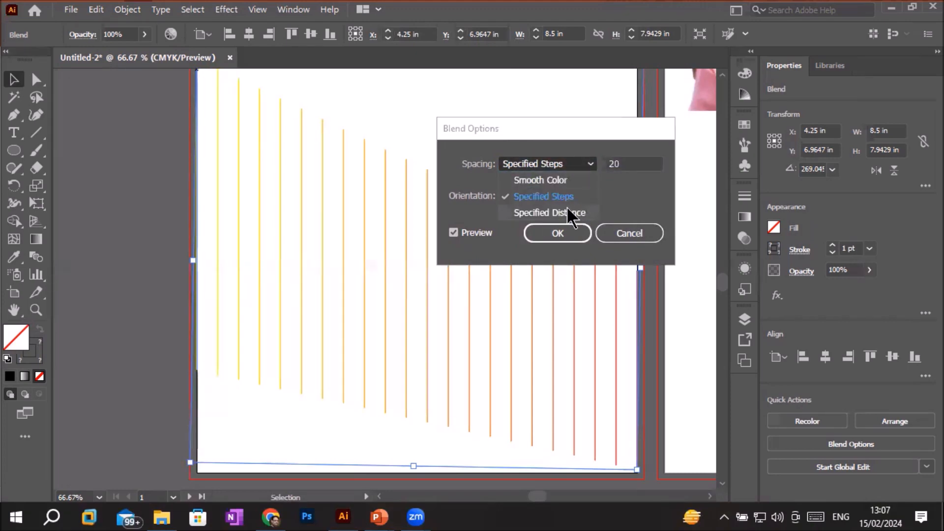
{"action": "left_click", "coordinate": [555, 215]}
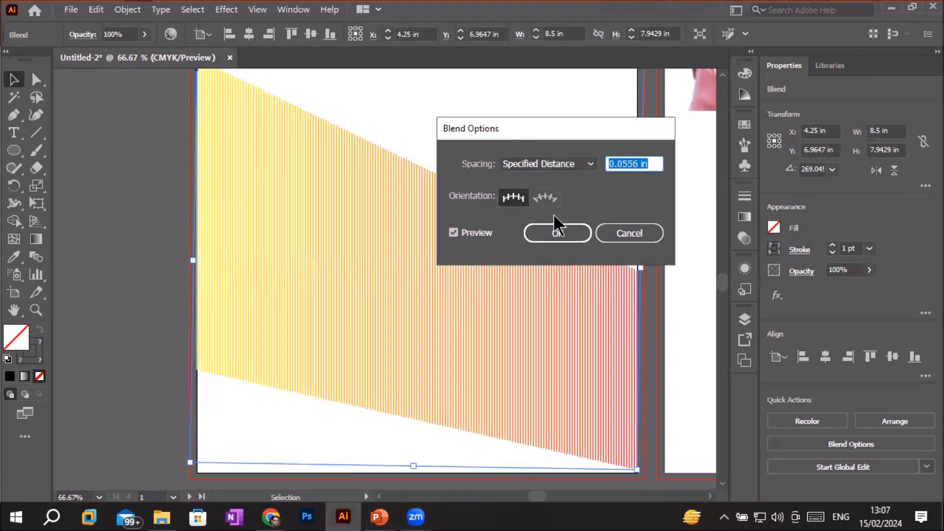
{"action": "left_click", "coordinate": [635, 164]}
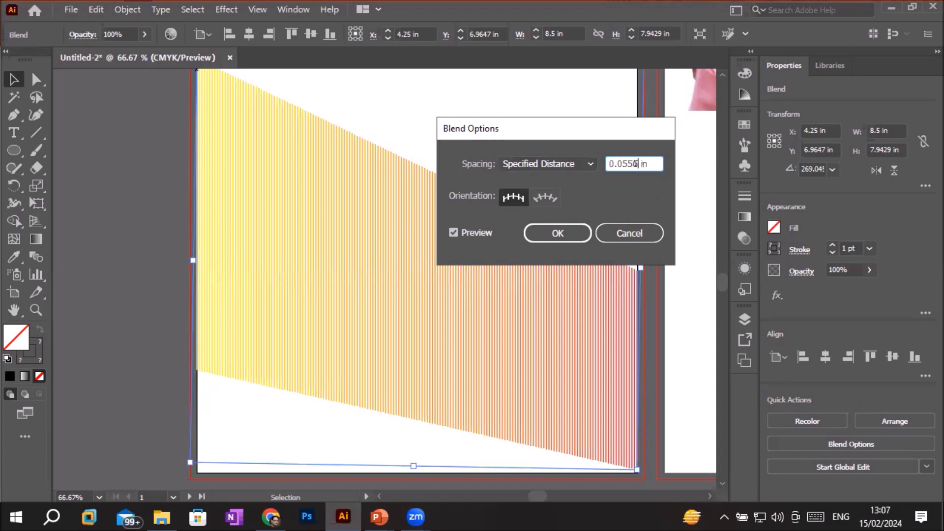
{"action": "left_click_drag", "start_coordinate": [638, 164], "coordinate": [602, 165]}
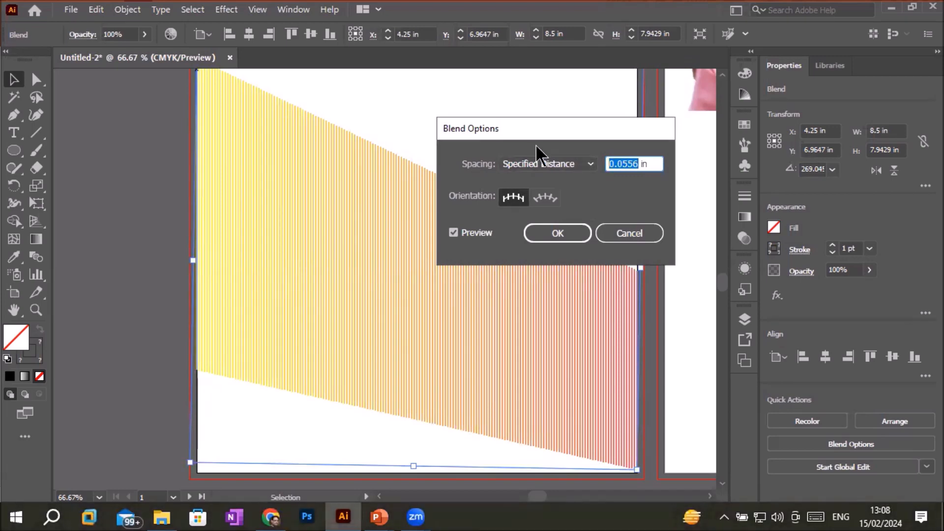
{"action": "left_click", "coordinate": [626, 163]}
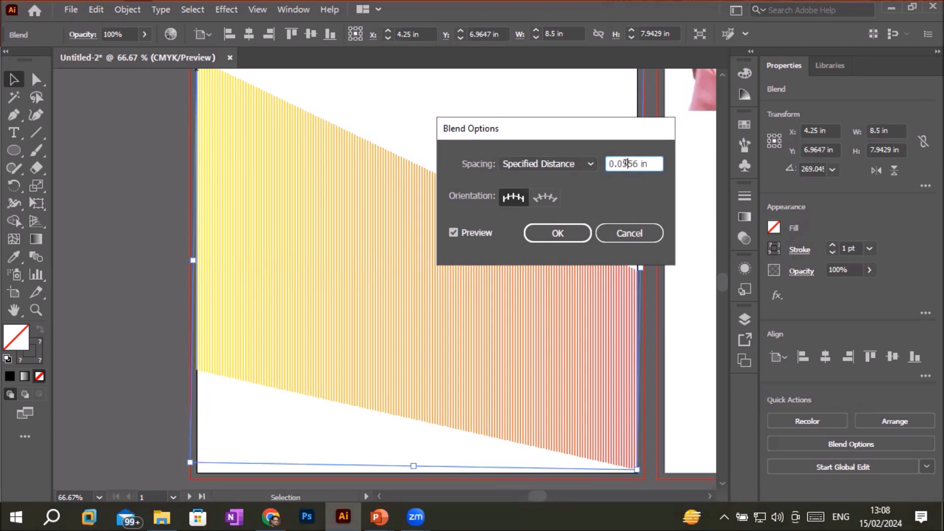
{"action": "double_click", "coordinate": [625, 163]}
{"action": "type", "text": "0.5"}
{"action": "key", "text": "Tab"}
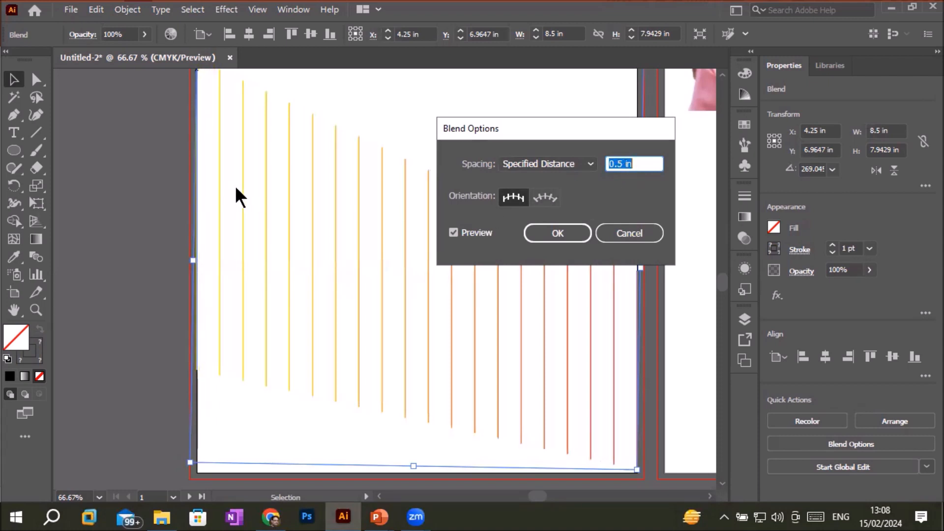
Raise the blend's specified distance gradually to 4 in while previewing the wider gaps between lines.
{"action": "left_click", "coordinate": [624, 164]}
{"action": "key", "text": "Up"}
{"action": "key", "text": "Up"}
{"action": "key", "text": "Up"}
{"action": "key", "text": "Up"}
{"action": "key", "text": "Up"}
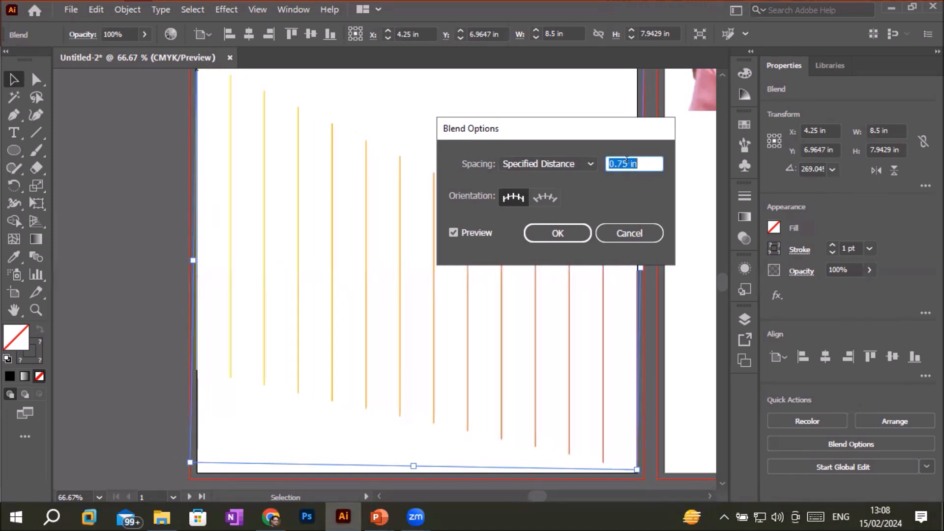
{"action": "key", "text": "Up"}
{"action": "key", "text": "Up"}
{"action": "key", "text": "Up"}
{"action": "key", "text": "Up"}
{"action": "key", "text": "Up"}
{"action": "key", "text": "Up"}
{"action": "key", "text": "Up"}
{"action": "key", "text": "Up"}
{"action": "key", "text": "Up"}
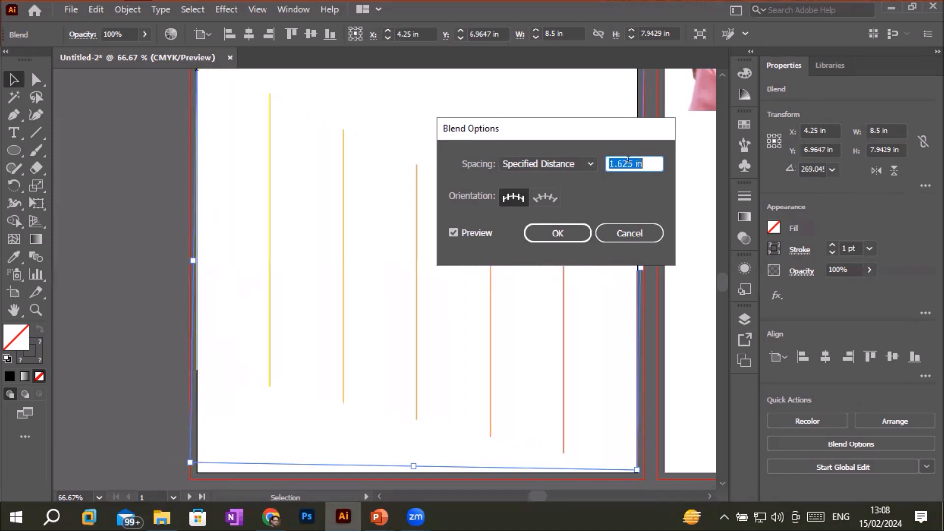
{"action": "key", "text": "Up"}
{"action": "key", "text": "Up"}
{"action": "key", "text": "Up"}
{"action": "key", "text": "Up"}
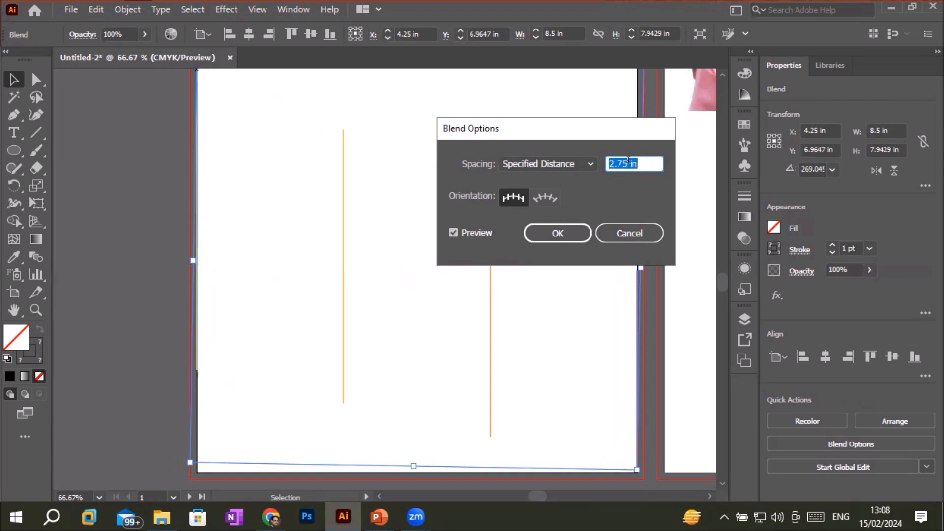
{"action": "key", "text": "Up"}
{"action": "key", "text": "Up"}
{"action": "key", "text": "Up"}
{"action": "key", "text": "Up"}
{"action": "key", "text": "Up"}
{"action": "key", "text": "Up"}
{"action": "key", "text": "Up"}
{"action": "key", "text": "Up"}
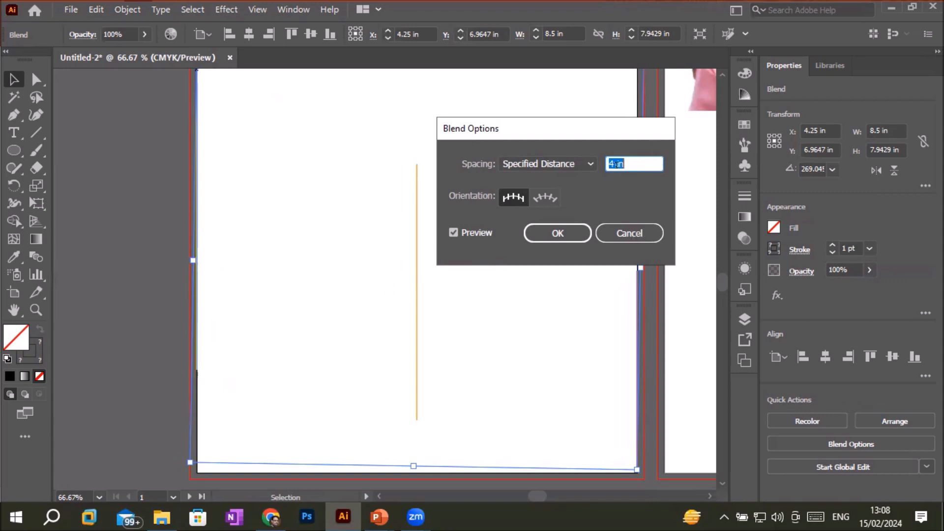
Change the spacing from Specified Distance to a dense blend and move the blend off the artboard onto the empty canvas beside it.
{"action": "left_click", "coordinate": [591, 165]}
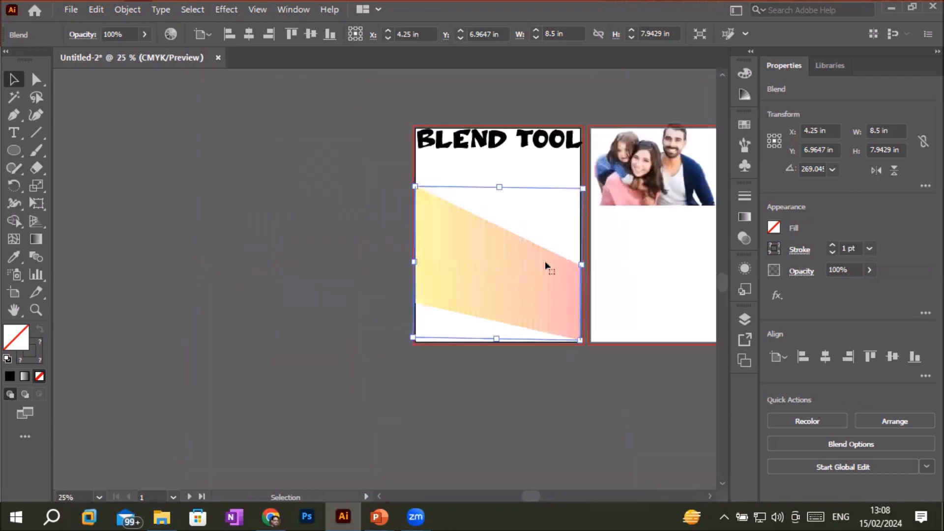
{"action": "left_click_drag", "start_coordinate": [546, 263], "coordinate": [295, 200]}
{"action": "left_click", "coordinate": [472, 215]}
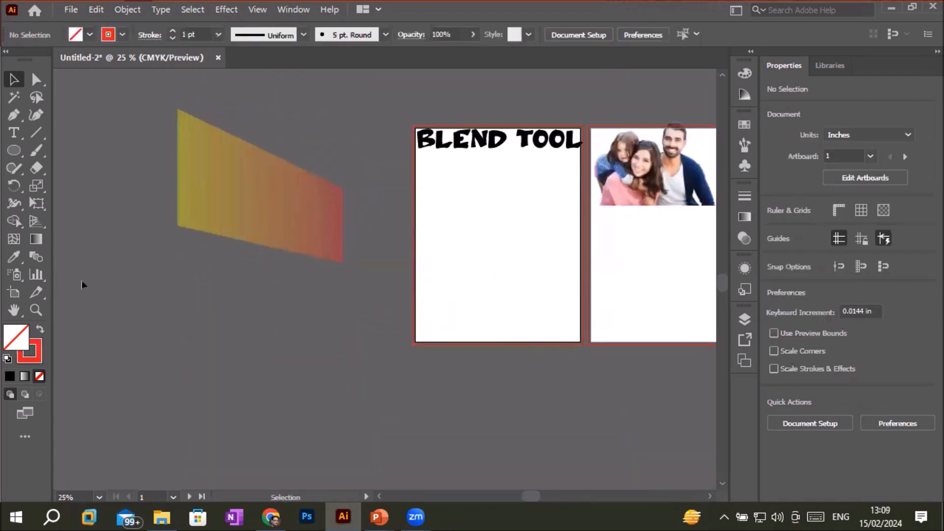
Draw a circle about 0.8 in across at the first artboard's left edge and place a copy level with it near the right edge.
{"action": "scroll", "coordinate": [525, 227], "scroll_direction": "up", "scroll_amount": 1}
{"action": "left_click", "coordinate": [14, 150]}
{"action": "left_click_drag", "start_coordinate": [380, 182], "coordinate": [399, 204]}
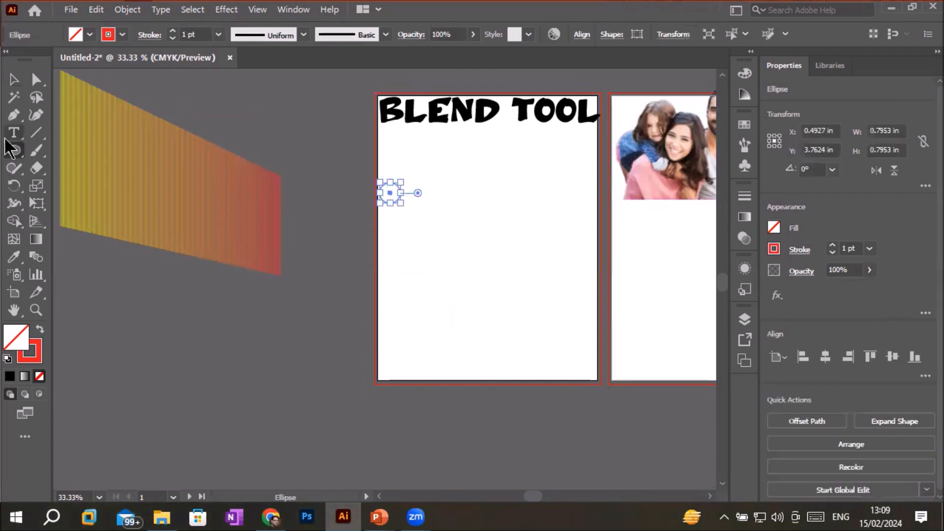
{"action": "left_click", "coordinate": [19, 151]}
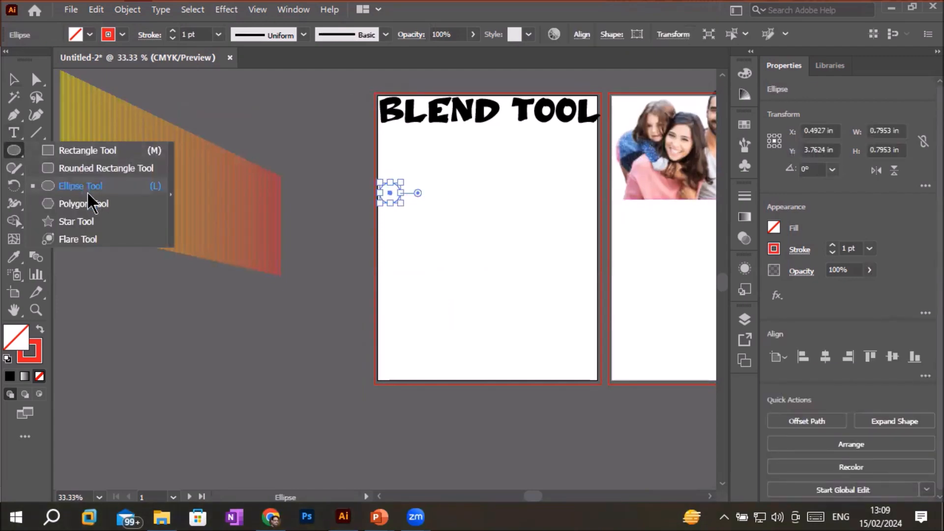
{"action": "left_click", "coordinate": [20, 84]}
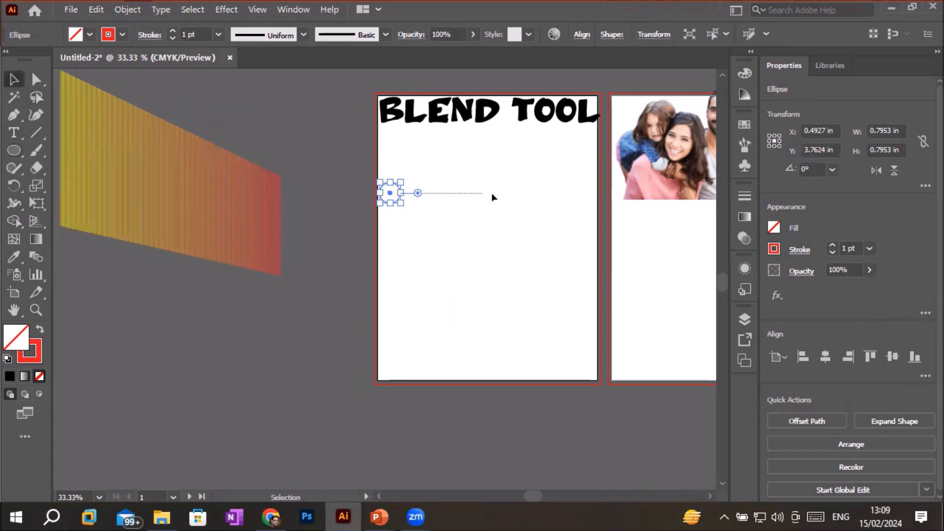
{"action": "left_click", "coordinate": [449, 224]}
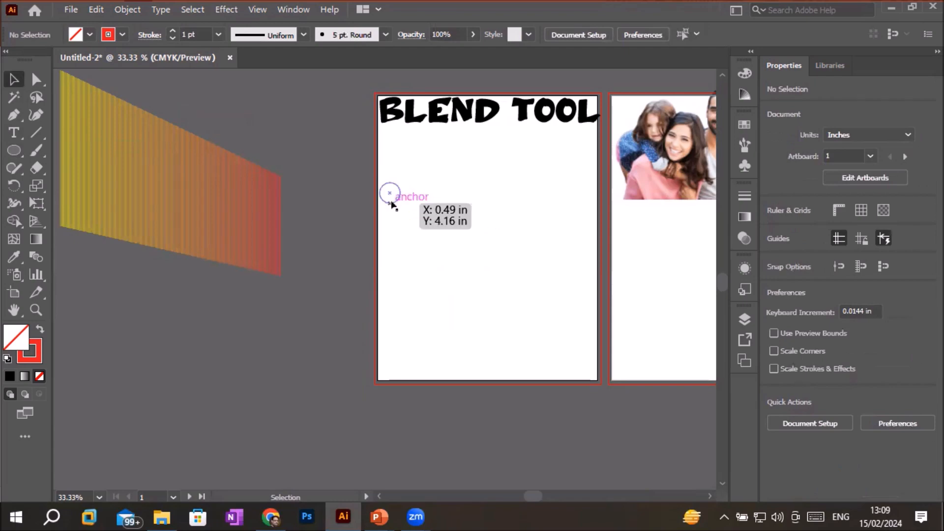
{"action": "left_click_drag", "start_coordinate": [392, 203], "coordinate": [569, 203]}
{"action": "left_click", "coordinate": [490, 223]}
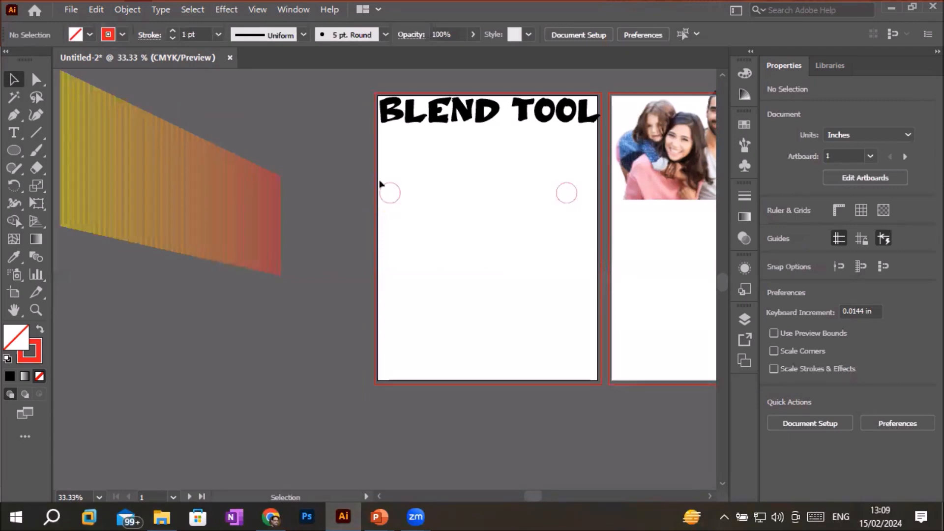
Make a blend from the two circles and move the resulting row up to just below the BLEND TOOL heading.
{"action": "left_click_drag", "start_coordinate": [363, 172], "coordinate": [588, 222]}
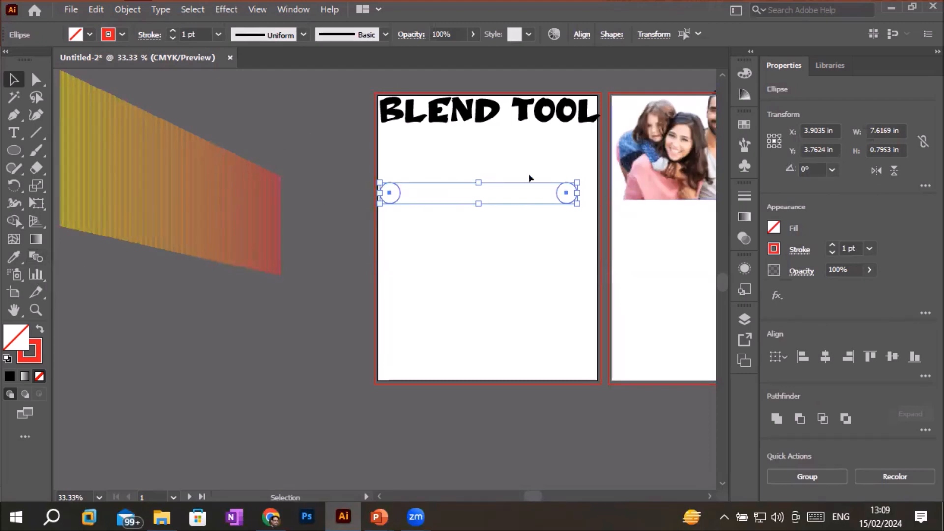
{"action": "left_click", "coordinate": [142, 19]}
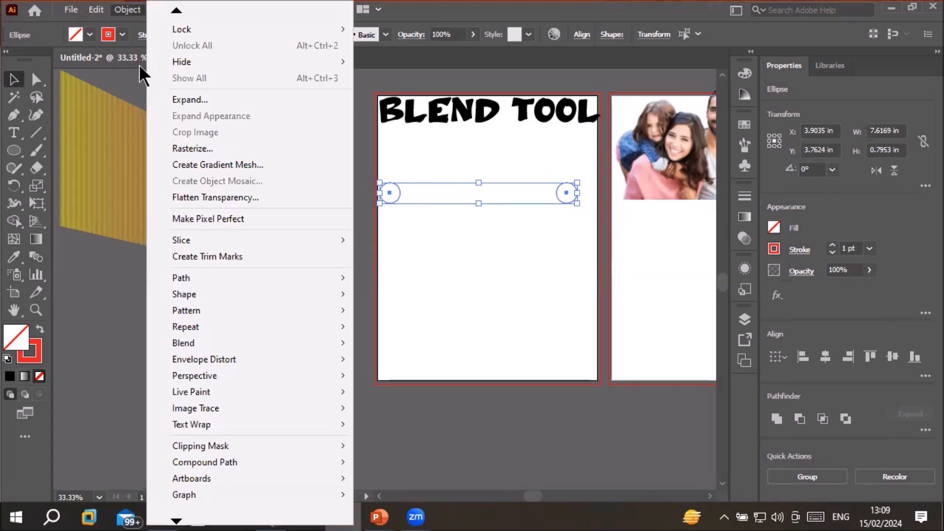
{"action": "mouse_move", "coordinate": [217, 340]}
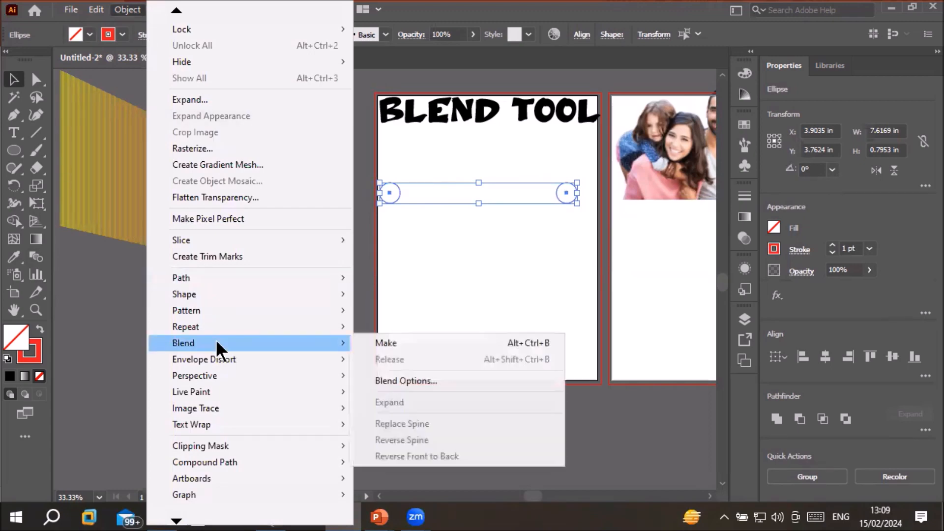
{"action": "left_click", "coordinate": [403, 343]}
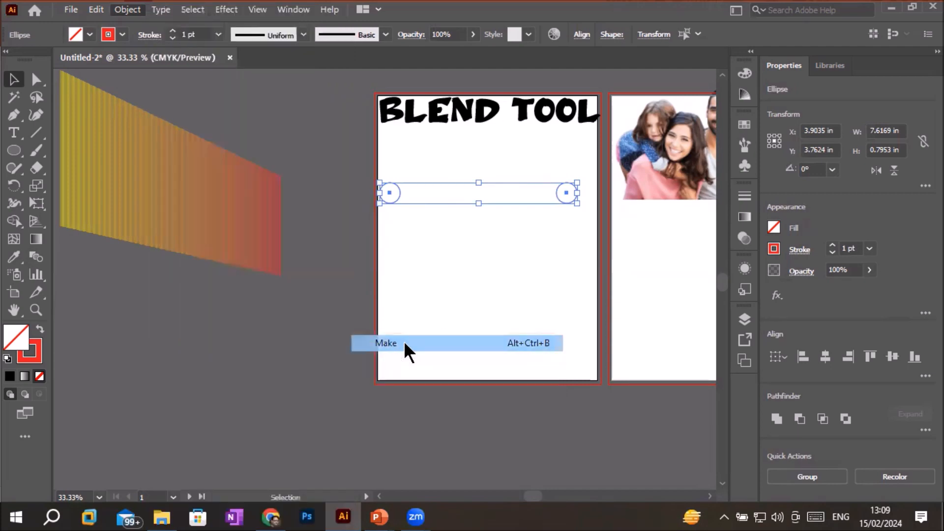
{"action": "left_click", "coordinate": [446, 257]}
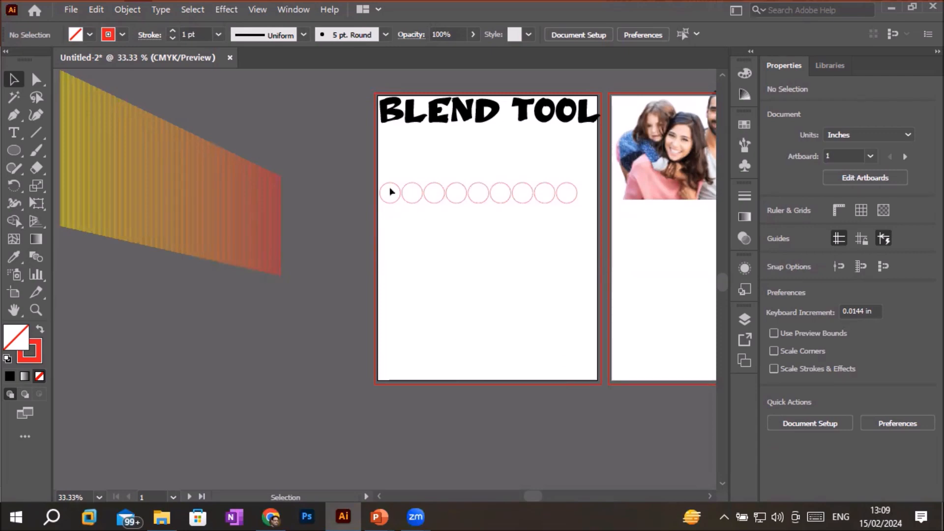
{"action": "left_click_drag", "start_coordinate": [388, 202], "coordinate": [396, 162]}
{"action": "left_click", "coordinate": [407, 250]}
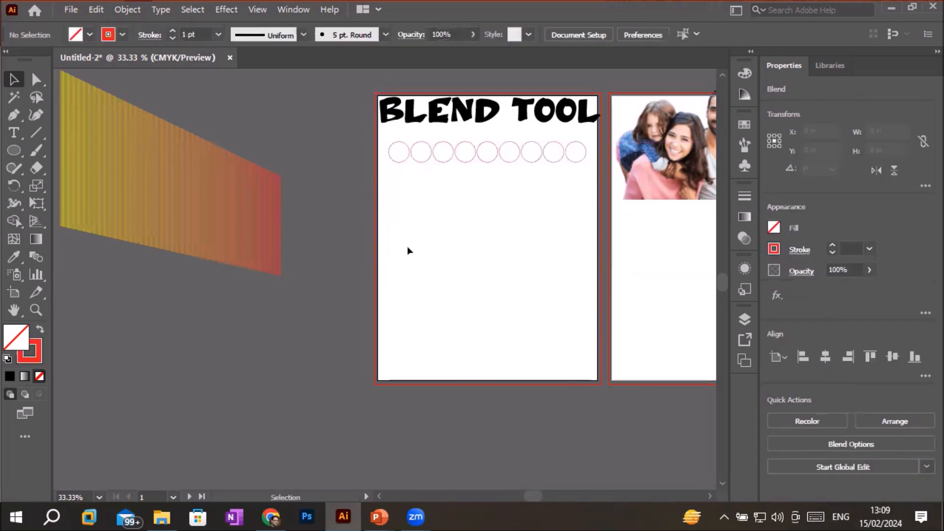
{"action": "right_click", "coordinate": [473, 162]}
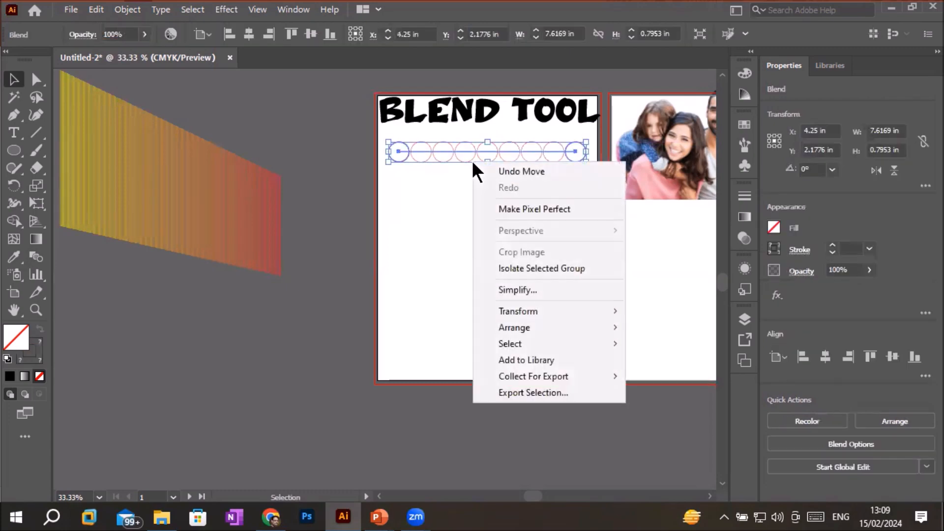
{"action": "left_click", "coordinate": [448, 189]}
{"action": "left_click", "coordinate": [448, 156]}
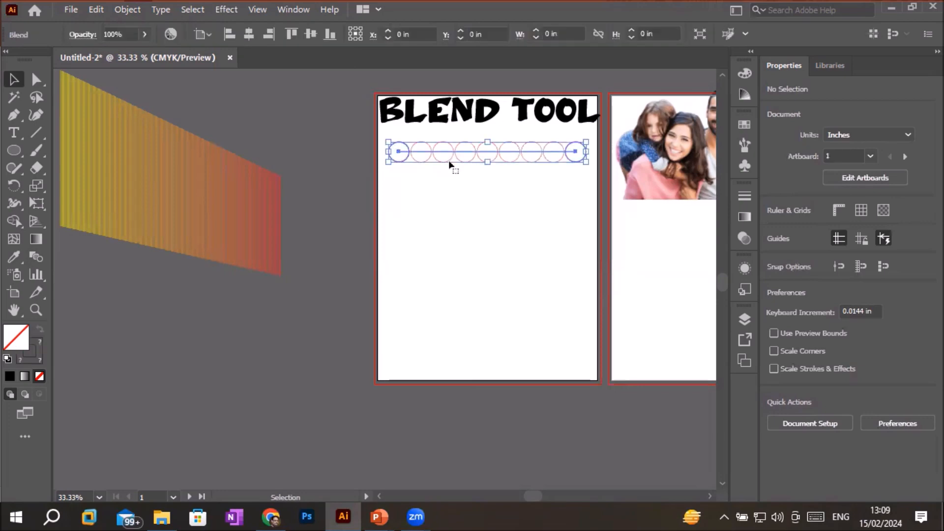
{"action": "left_click", "coordinate": [442, 220]}
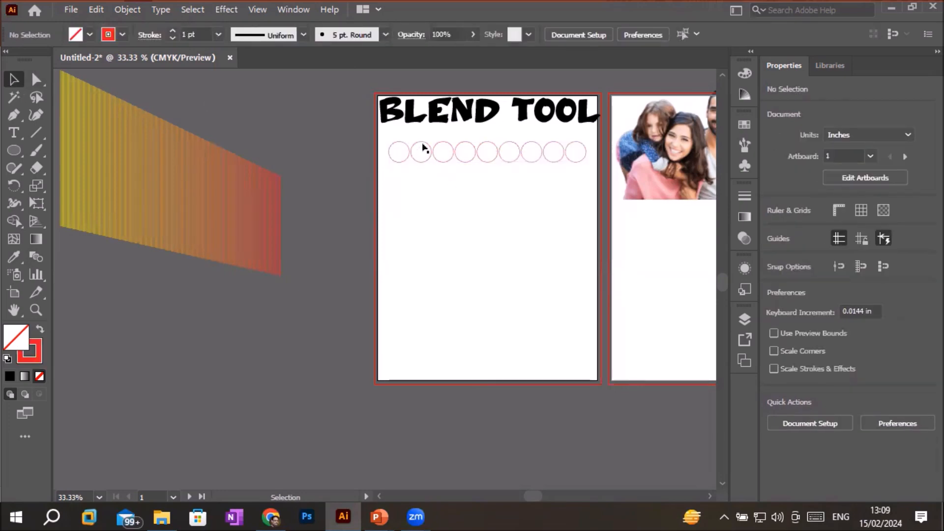
Copy the circle row straight down and repeat the duplication until seven evenly spaced rows fill the first artboard.
{"action": "left_click_drag", "start_coordinate": [444, 161], "coordinate": [447, 195]}
{"action": "key", "text": "ctrl+d"}
{"action": "key", "text": "ctrl+d"}
{"action": "key", "text": "ctrl+d"}
{"action": "key", "text": "ctrl+d"}
{"action": "key", "text": "ctrl+d"}
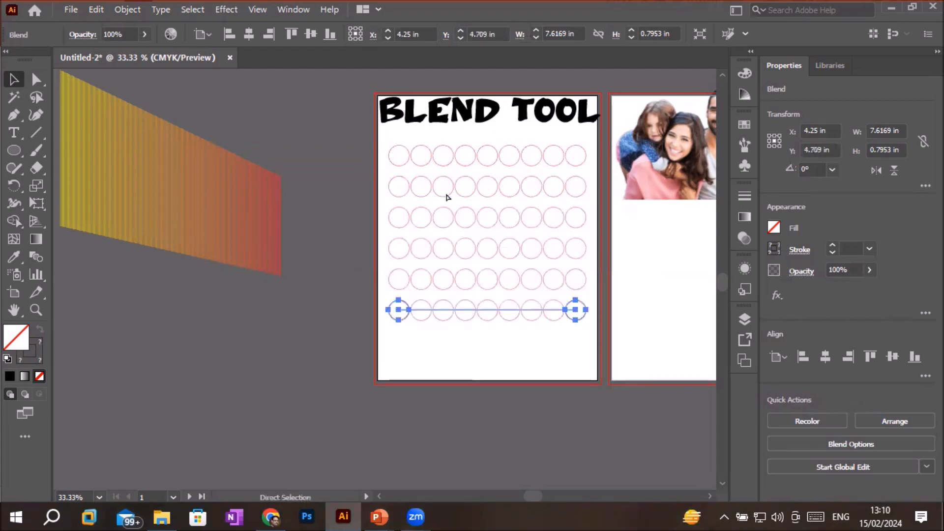
{"action": "left_click", "coordinate": [421, 410]}
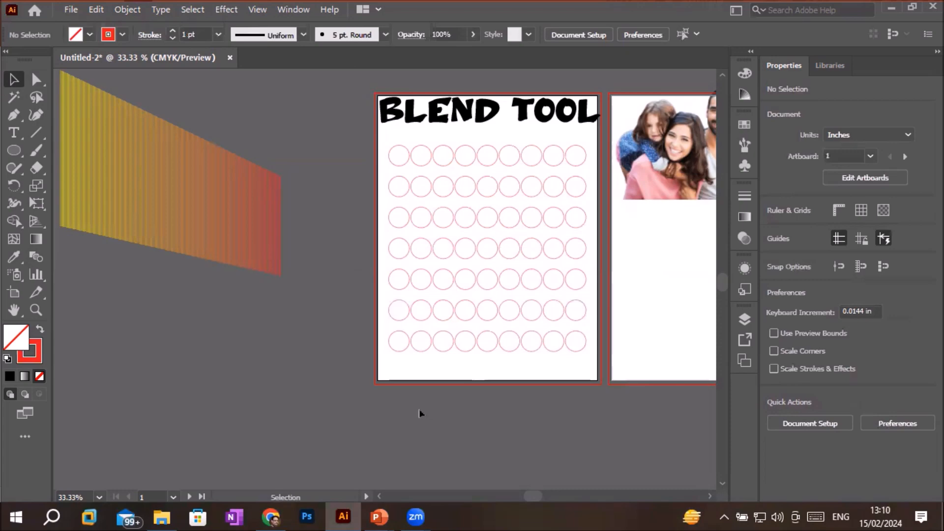
Undo the row duplications back to the single row of circles below the BLEND TOOL heading.
{"action": "key", "text": "ctrl+z"}
{"action": "key", "text": "ctrl+z"}
{"action": "key", "text": "ctrl+z"}
{"action": "key", "text": "ctrl+z"}
{"action": "key", "text": "ctrl+z"}
{"action": "key", "text": "ctrl+z"}
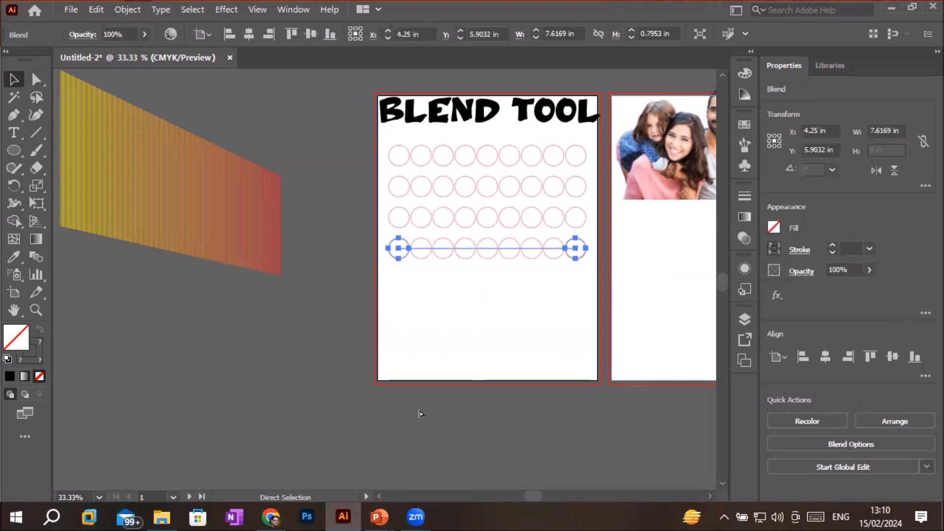
{"action": "key", "text": "ctrl+z"}
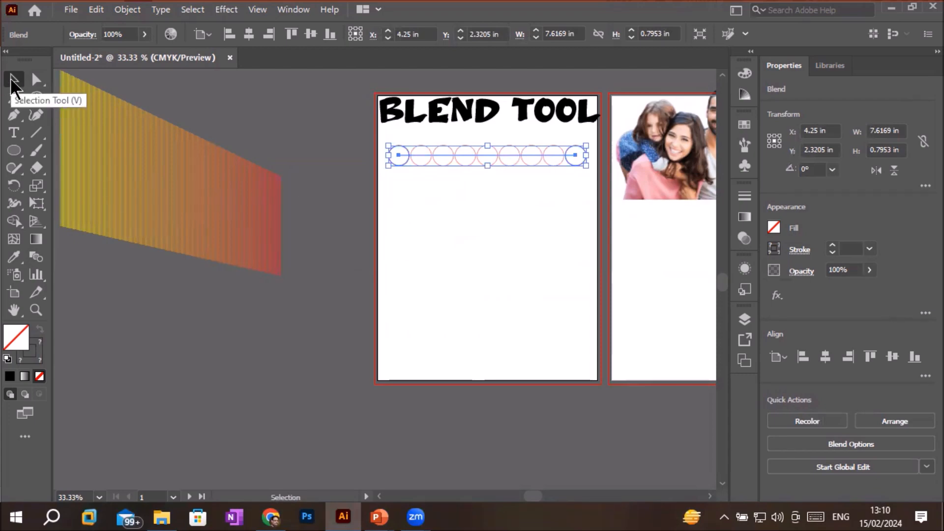
Distort the blend's first circle with Direct Selection by pulling its lower curve handle down until the shape is about 1.32 in tall.
{"action": "left_click", "coordinate": [36, 79]}
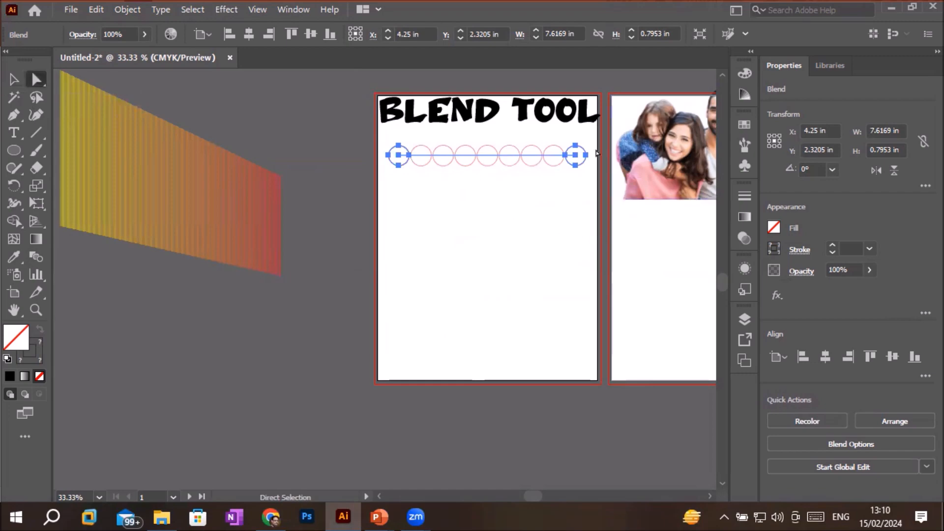
{"action": "left_click", "coordinate": [559, 207]}
{"action": "scroll", "coordinate": [445, 192], "scroll_direction": "up", "scroll_amount": 1}
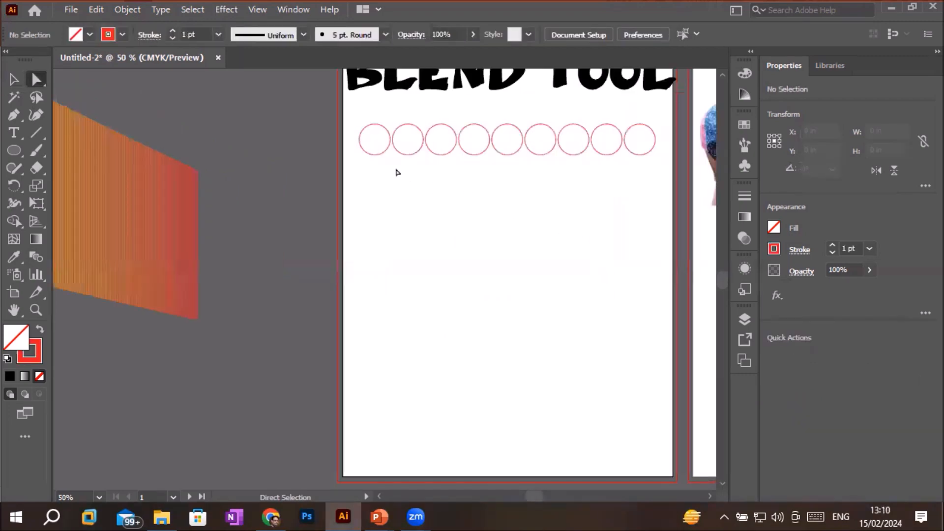
{"action": "left_click", "coordinate": [384, 152]}
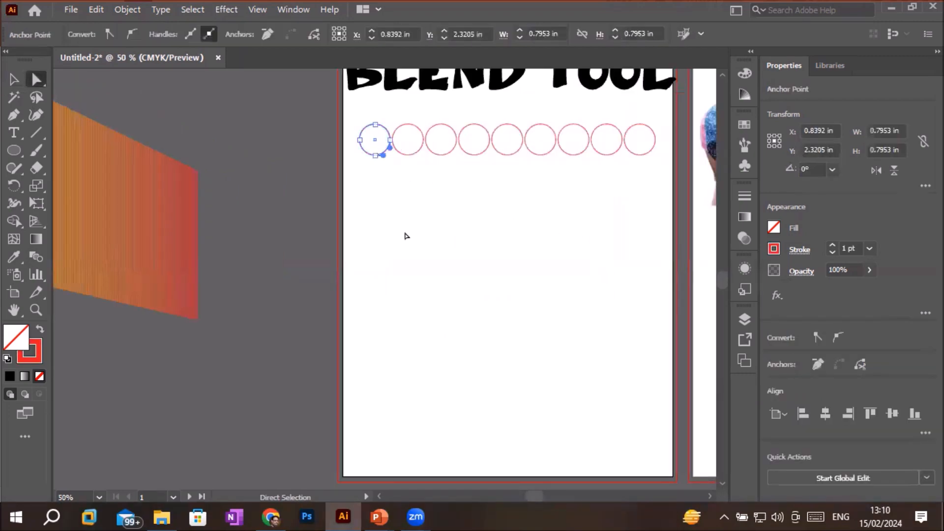
{"action": "left_click_drag", "start_coordinate": [386, 158], "coordinate": [390, 206]}
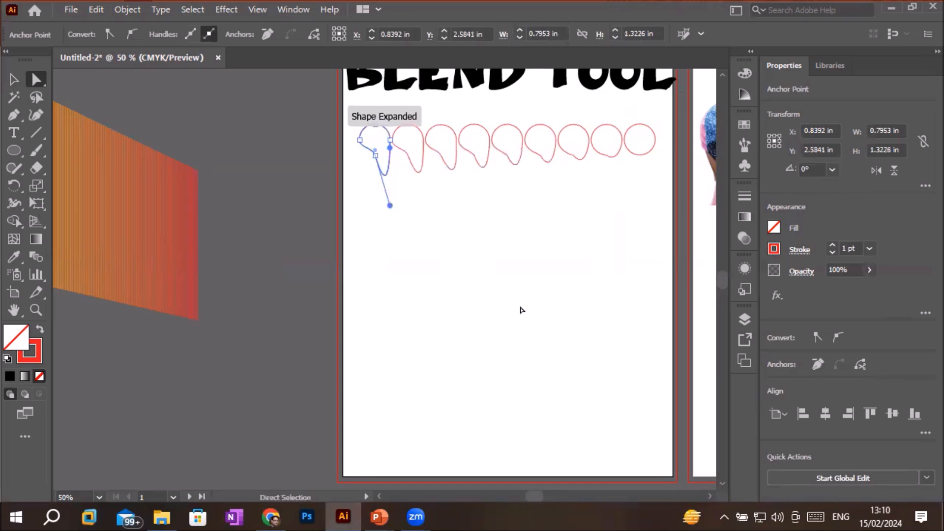
Stretch the blend's last circle into a teardrop about 2.37 in tall by moving its lowest anchor point straight down.
{"action": "left_click", "coordinate": [654, 149]}
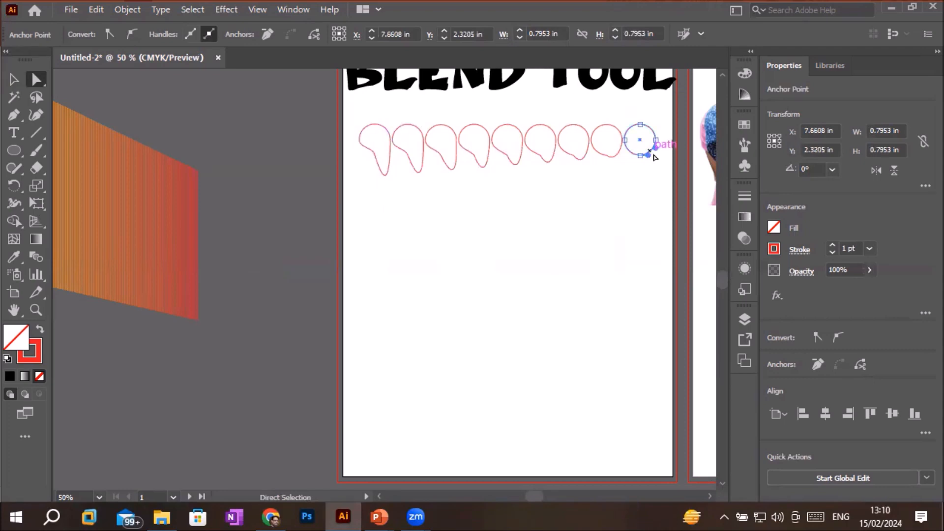
{"action": "left_click", "coordinate": [642, 126]}
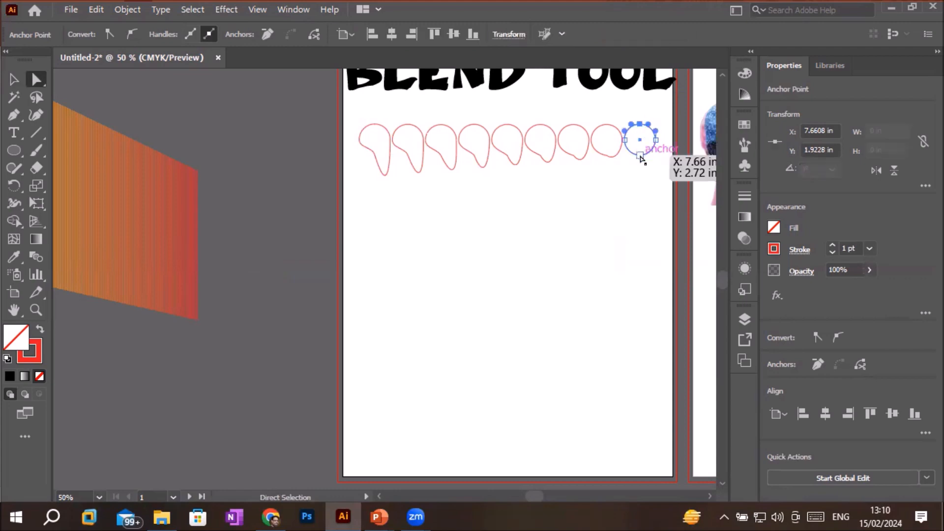
{"action": "left_click_drag", "start_coordinate": [641, 158], "coordinate": [640, 216]}
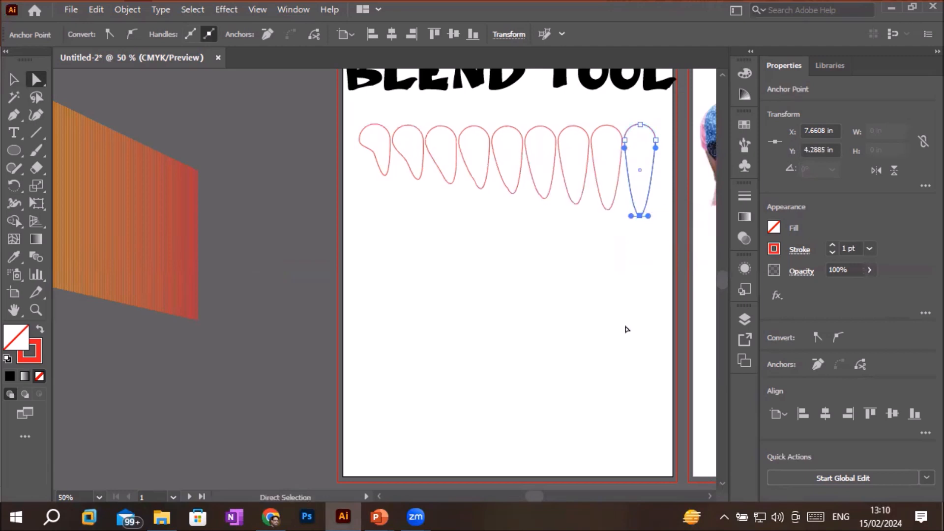
Select only the blend's first shape with Direct Selection and fill it with yellow.
{"action": "left_click", "coordinate": [14, 79]}
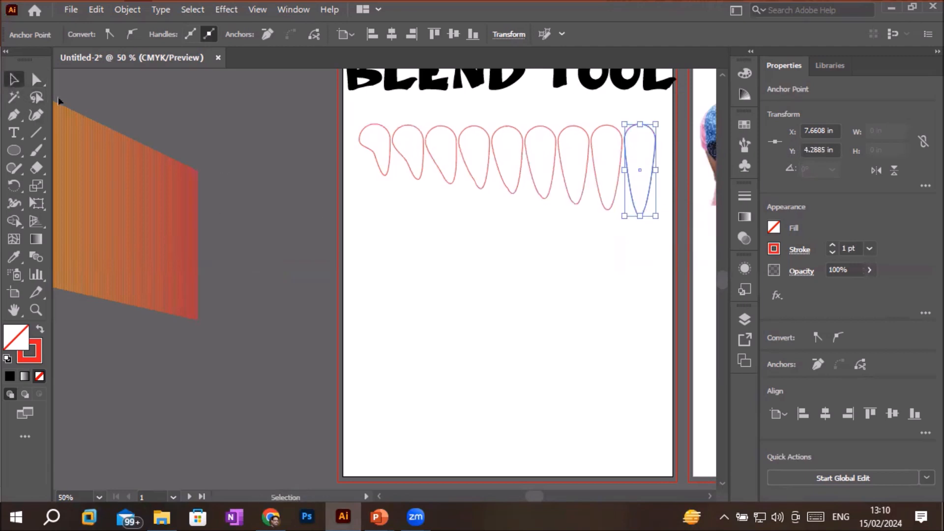
{"action": "left_click", "coordinate": [36, 79]}
{"action": "left_click", "coordinate": [377, 168]}
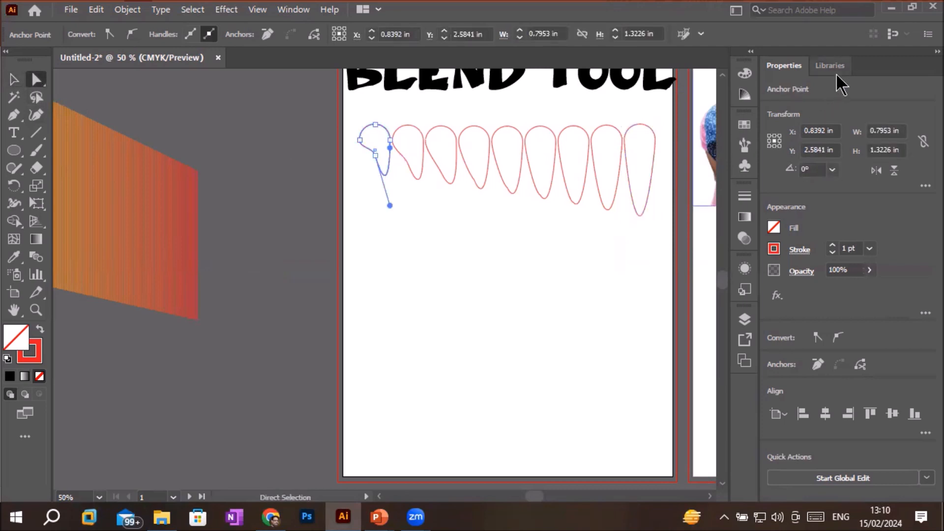
{"action": "left_click", "coordinate": [775, 228]}
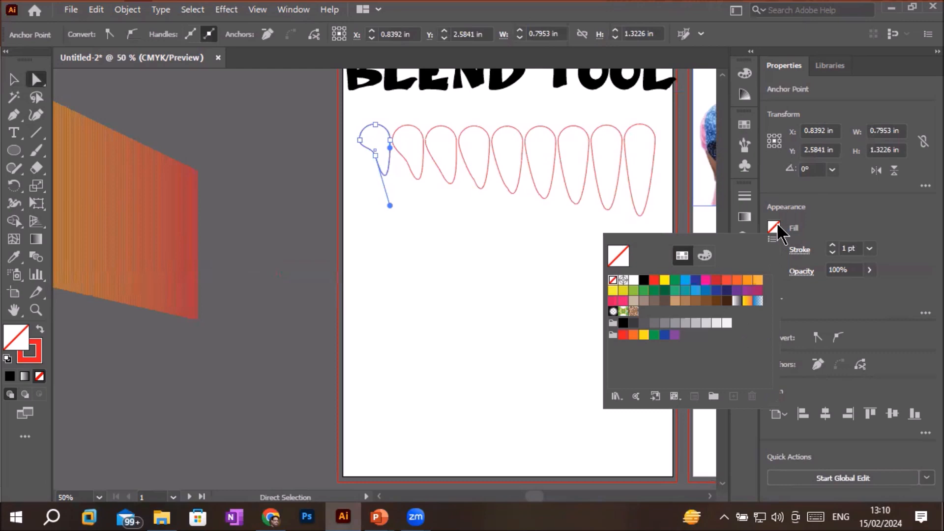
{"action": "left_click", "coordinate": [664, 281]}
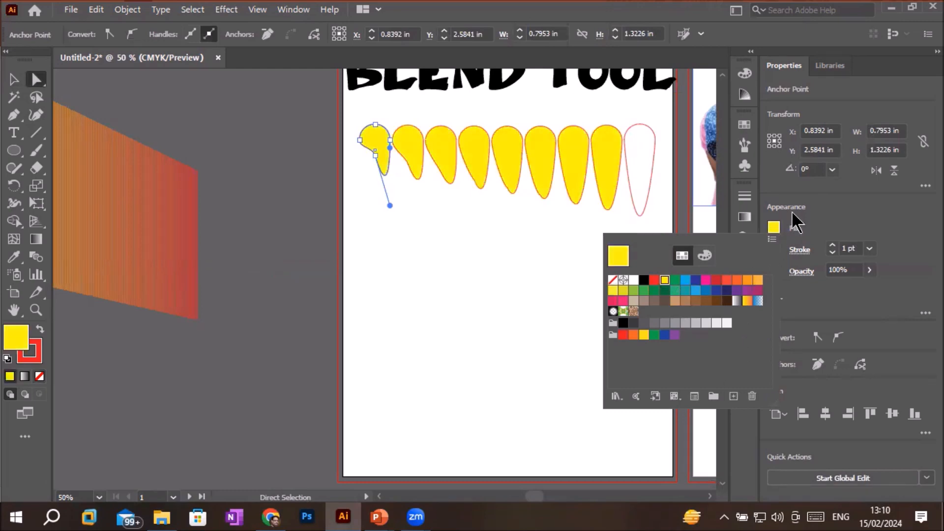
Fill the blend's last teardrop shape with dark red and deselect it.
{"action": "left_click", "coordinate": [647, 206]}
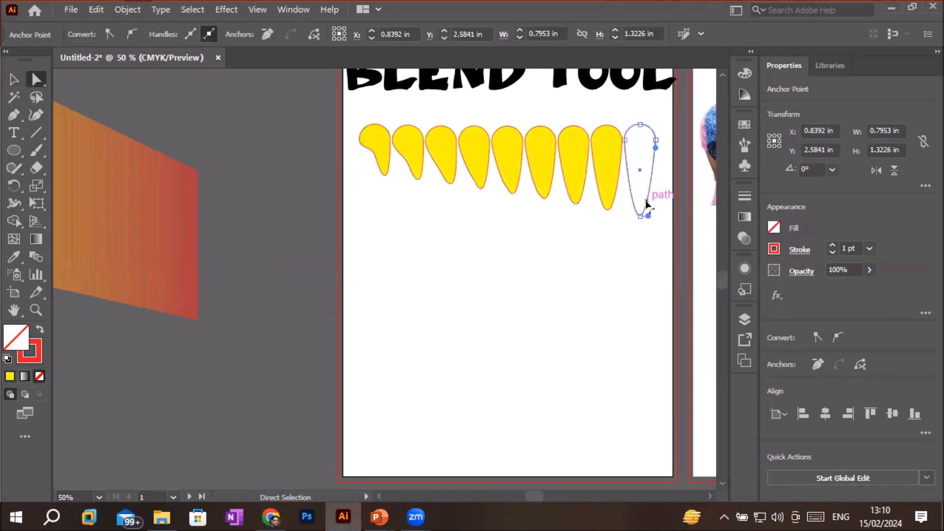
{"action": "left_click", "coordinate": [776, 228]}
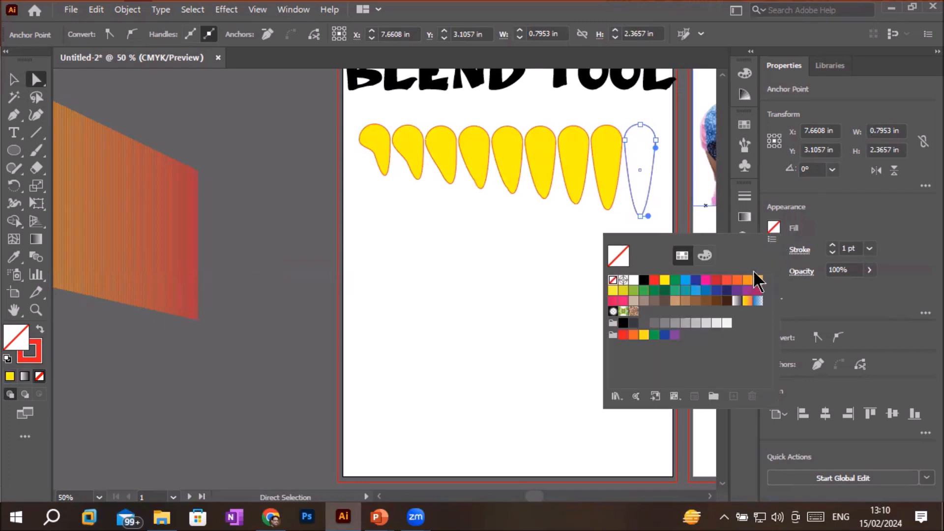
{"action": "left_click", "coordinate": [716, 280]}
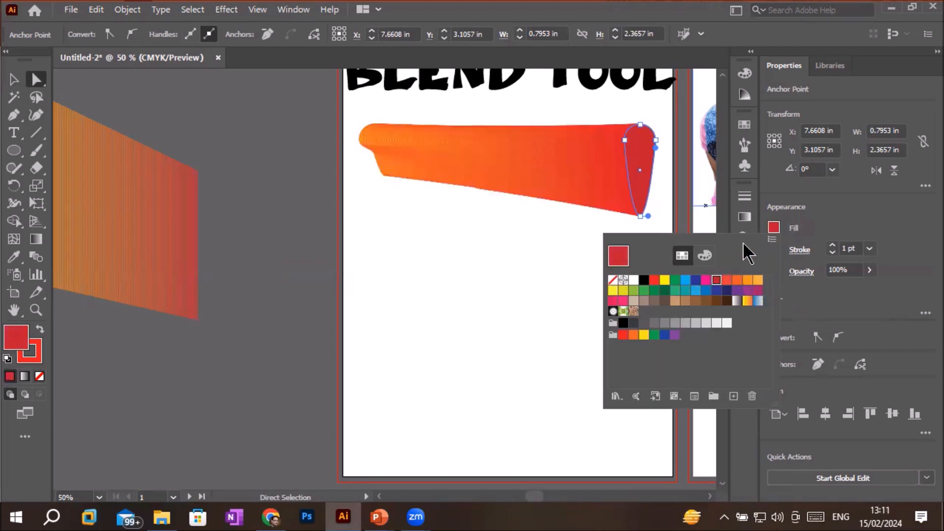
{"action": "left_click", "coordinate": [482, 274]}
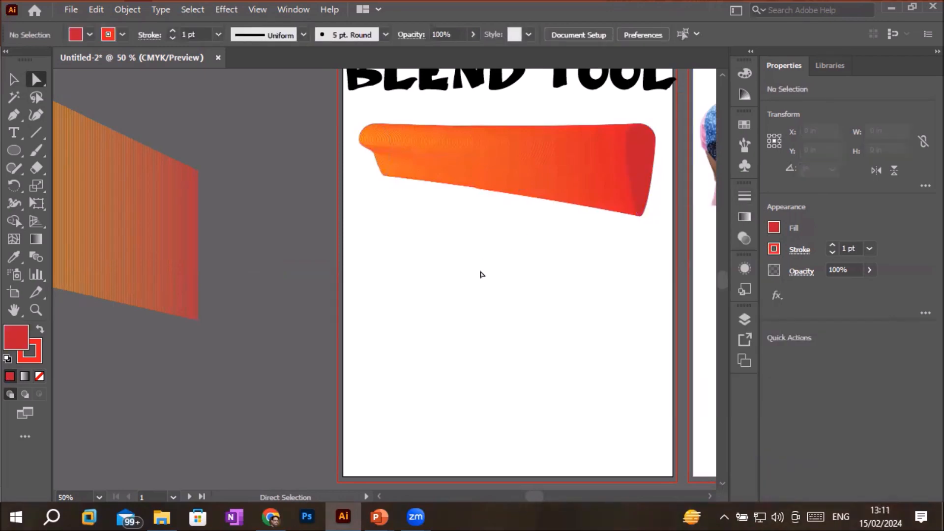
Move the yellow-to-red blend off the artboard onto the empty canvas and place the striped line blend just below it.
{"action": "scroll", "coordinate": [480, 270], "scroll_direction": "up", "scroll_amount": 1}
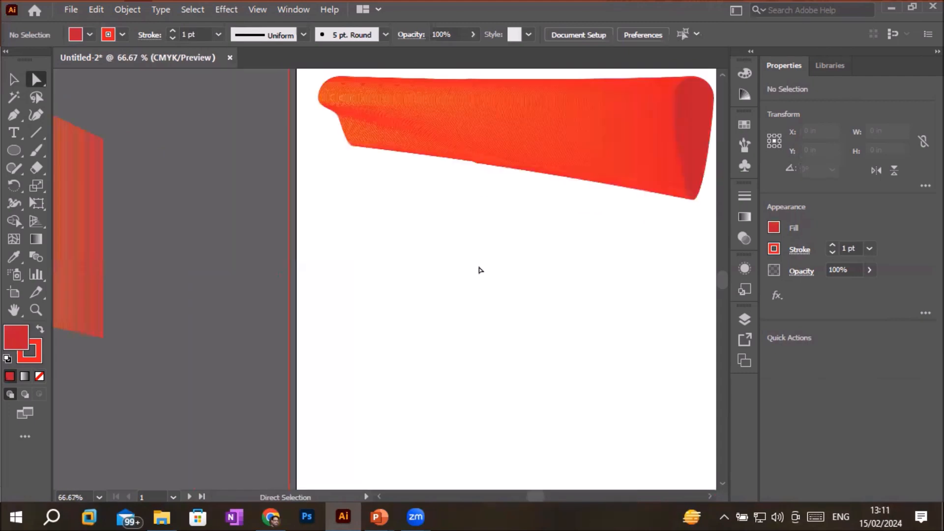
{"action": "scroll", "coordinate": [481, 270], "scroll_direction": "down", "scroll_amount": 2}
{"action": "key", "text": "v"}
{"action": "left_click_drag", "start_coordinate": [159, 226], "coordinate": [245, 339]}
{"action": "scroll", "coordinate": [471, 336], "scroll_direction": "up", "scroll_amount": 1}
{"action": "scroll", "coordinate": [173, 354], "scroll_direction": "down", "scroll_amount": 2}
{"action": "left_click_drag", "start_coordinate": [389, 228], "coordinate": [172, 128]}
{"action": "left_click_drag", "start_coordinate": [261, 332], "coordinate": [190, 266]}
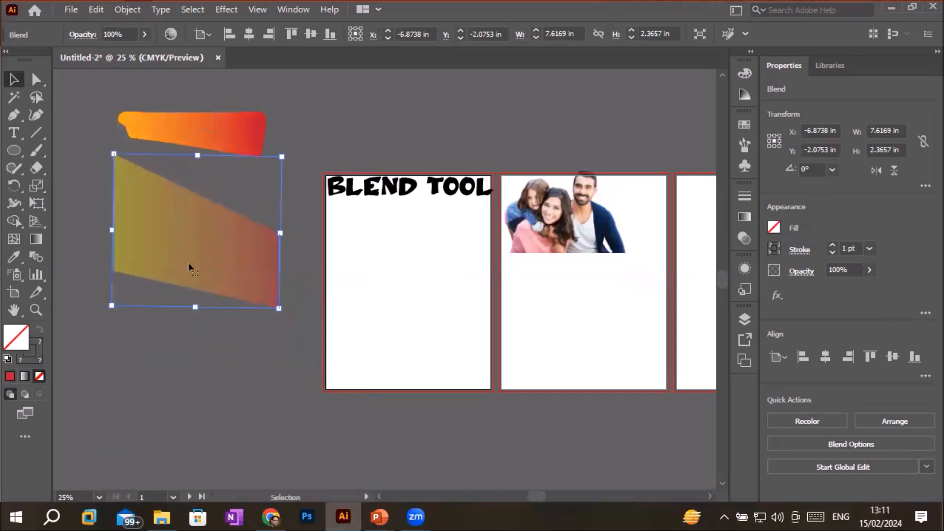
Draw a circle about 1.94 in across below the BLEND TOOL heading and fill it with dark blue.
{"action": "left_click", "coordinate": [15, 150]}
{"action": "left_click_drag", "start_coordinate": [348, 230], "coordinate": [385, 267]}
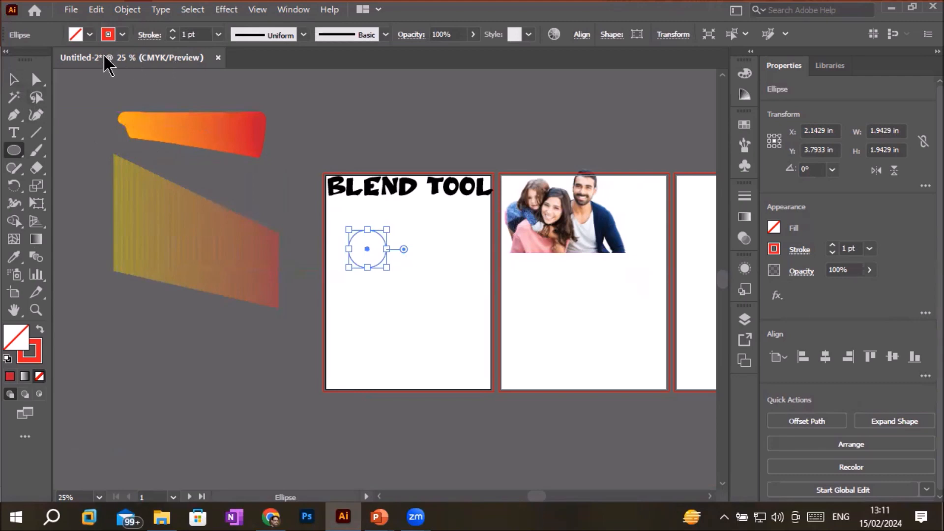
{"action": "left_click", "coordinate": [89, 34]}
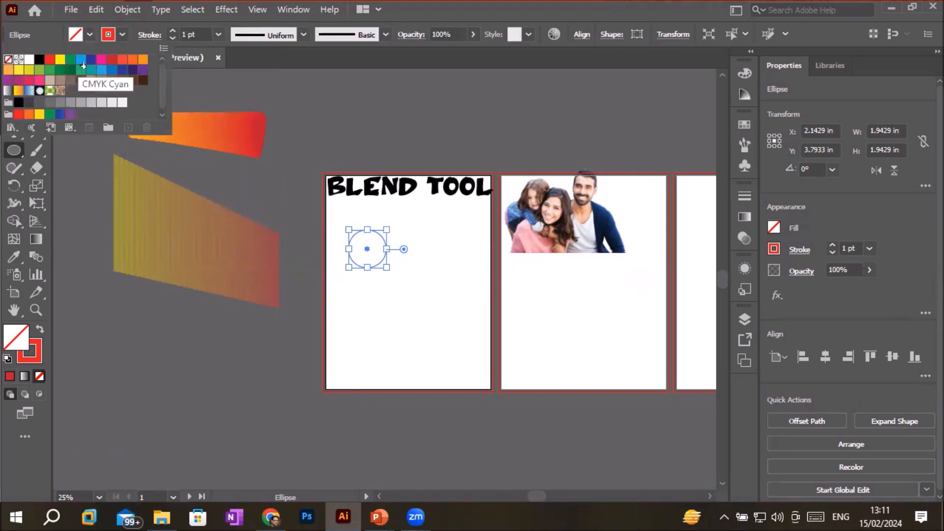
{"action": "left_click", "coordinate": [81, 61]}
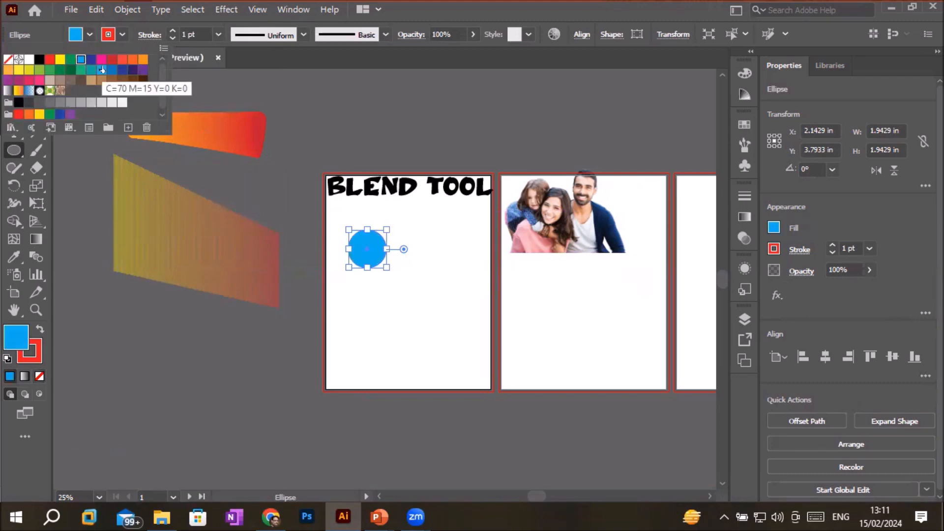
{"action": "left_click", "coordinate": [91, 59]}
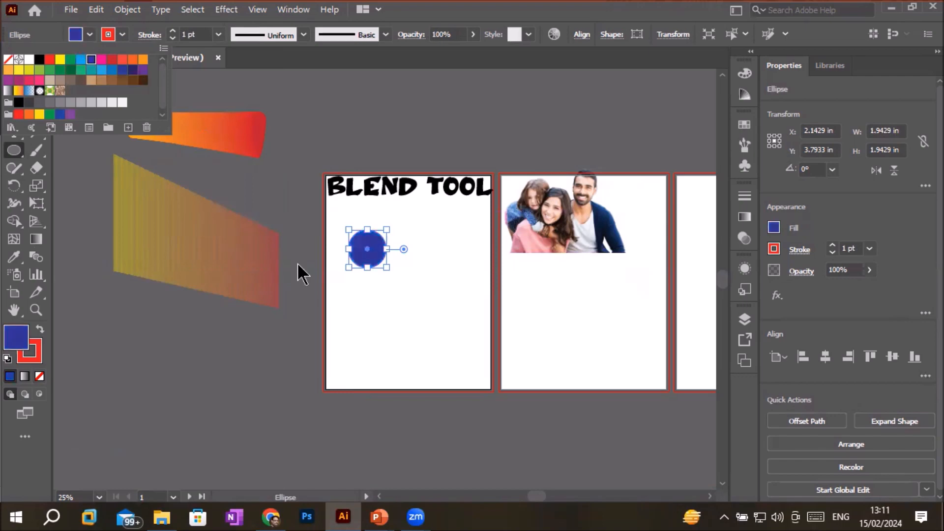
{"action": "key", "text": "Escape"}
Copy the blue circle into a cloud-shaped cluster of eight overlapping circles and unite them into one shape about 5.02 × 3.43 in.
{"action": "scroll", "coordinate": [374, 313], "scroll_direction": "up", "scroll_amount": 2}
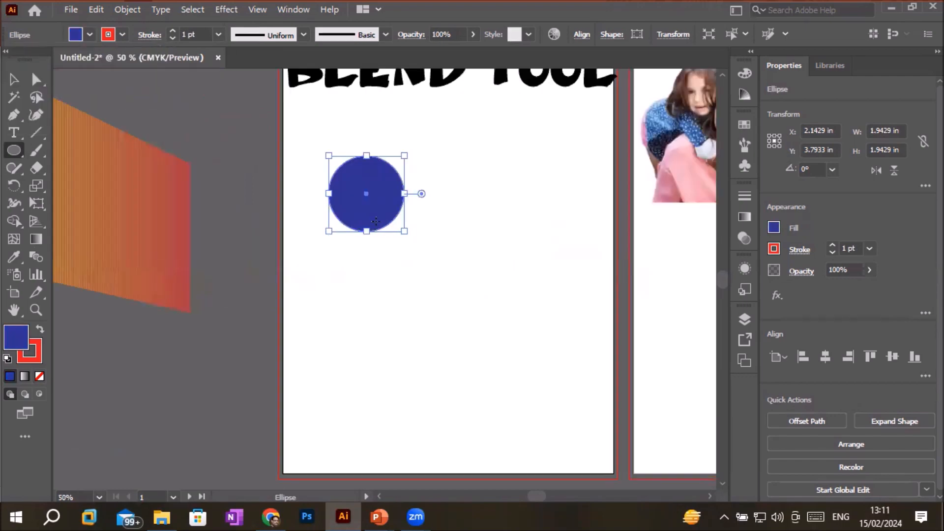
{"action": "left_click", "coordinate": [13, 78]}
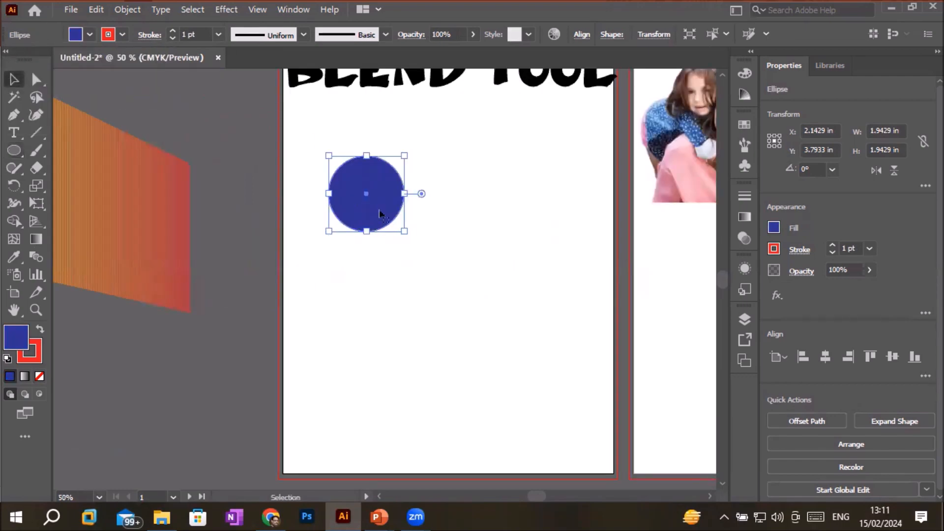
{"action": "left_click_drag", "start_coordinate": [380, 213], "coordinate": [412, 240], "text": "alt"}
{"action": "left_click_drag", "start_coordinate": [301, 127], "coordinate": [537, 277]}
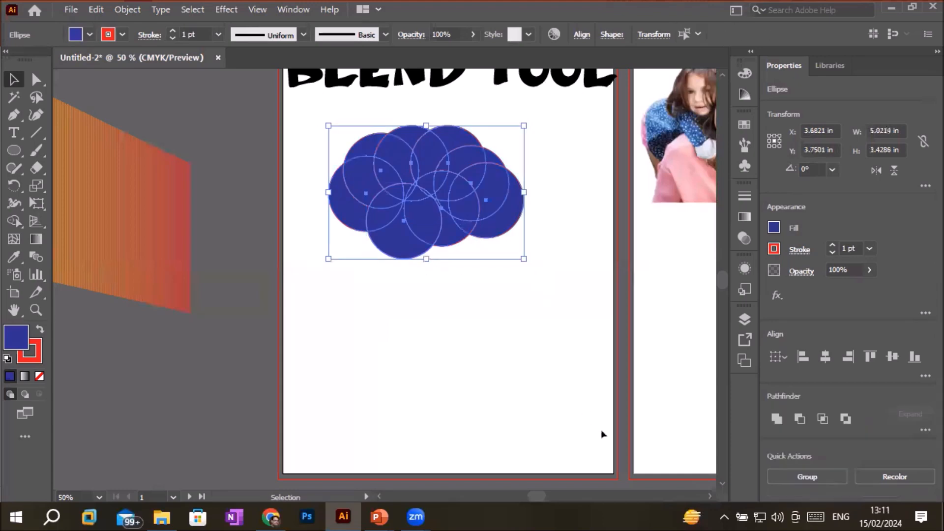
{"action": "left_click", "coordinate": [777, 418]}
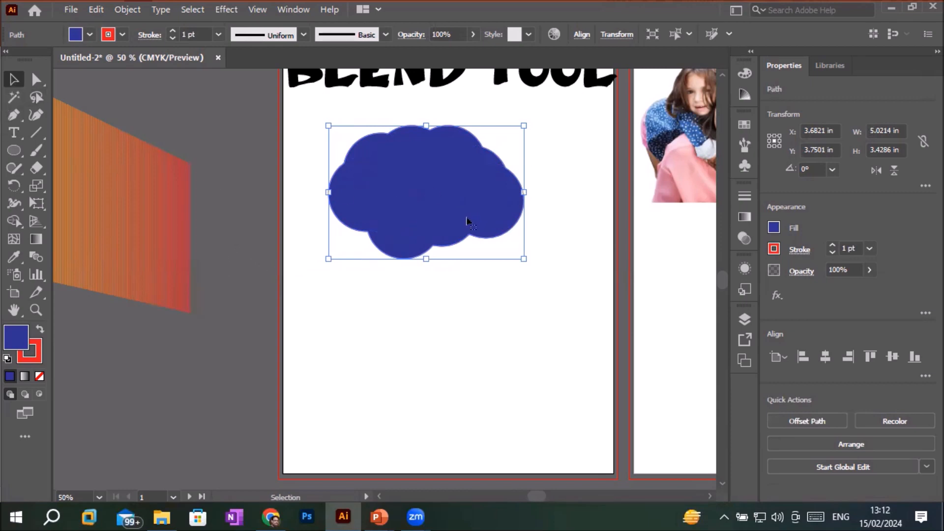
Copy the cloud below the original, shrink the copy to about 2.14 × 1.46 in and fill it with light blue.
{"action": "left_click_drag", "start_coordinate": [466, 221], "coordinate": [507, 372]}
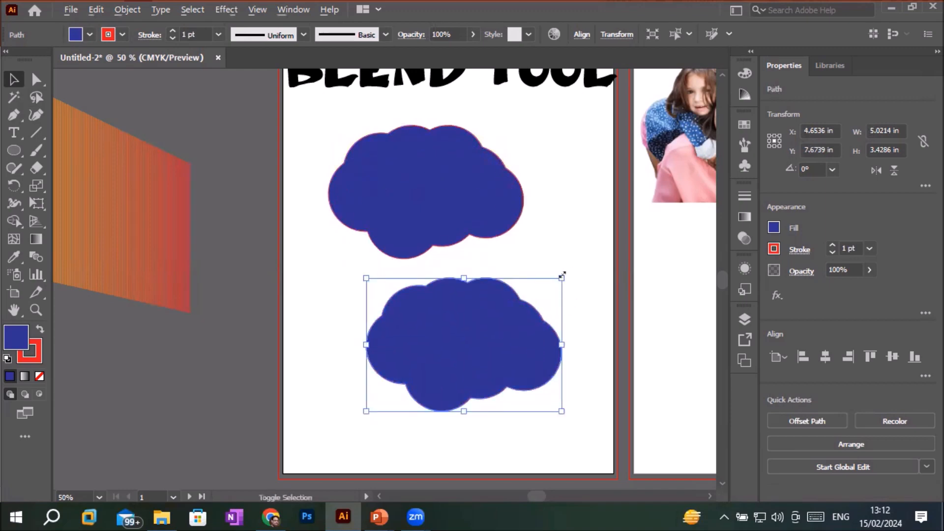
{"action": "left_click_drag", "start_coordinate": [562, 277], "coordinate": [506, 316]}
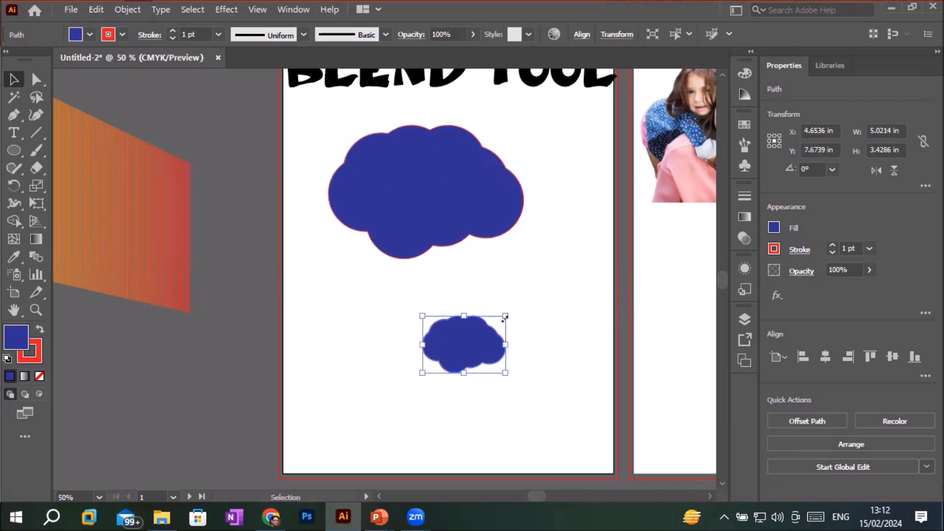
{"action": "left_click", "coordinate": [89, 34]}
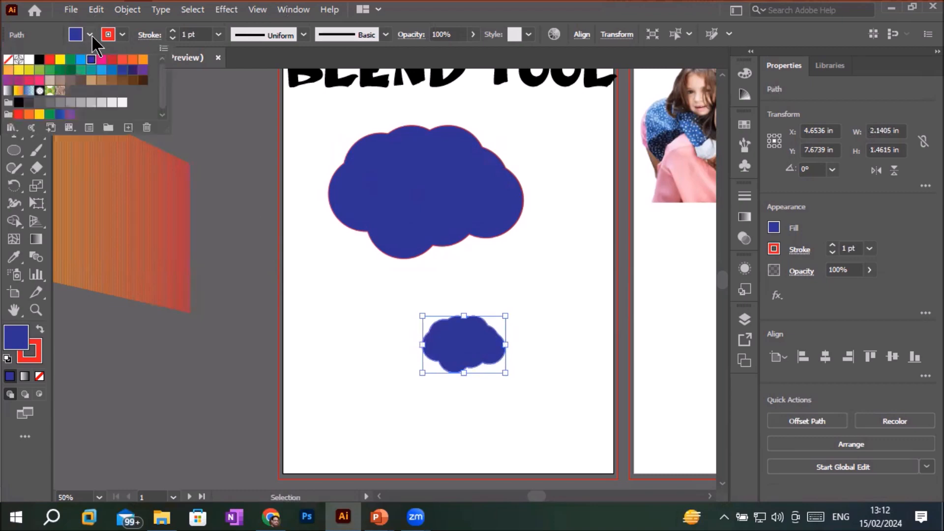
{"action": "left_click", "coordinate": [80, 59]}
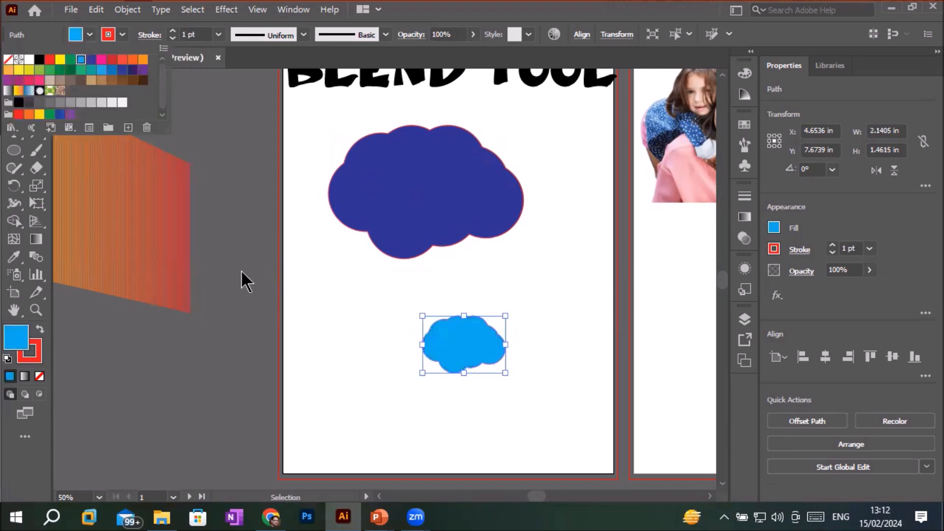
{"action": "left_click", "coordinate": [80, 37]}
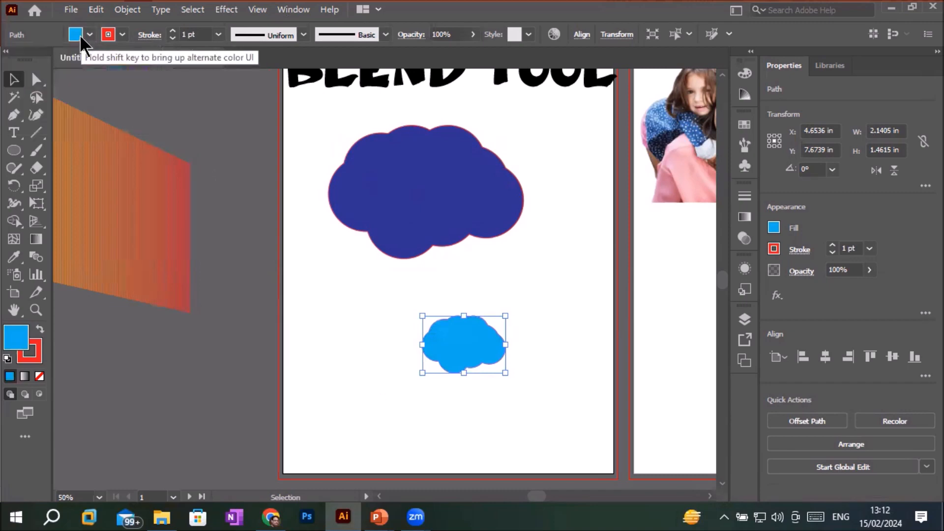
Remove the red stroke from both the small light blue cloud and the large dark blue cloud.
{"action": "left_click", "coordinate": [118, 34]}
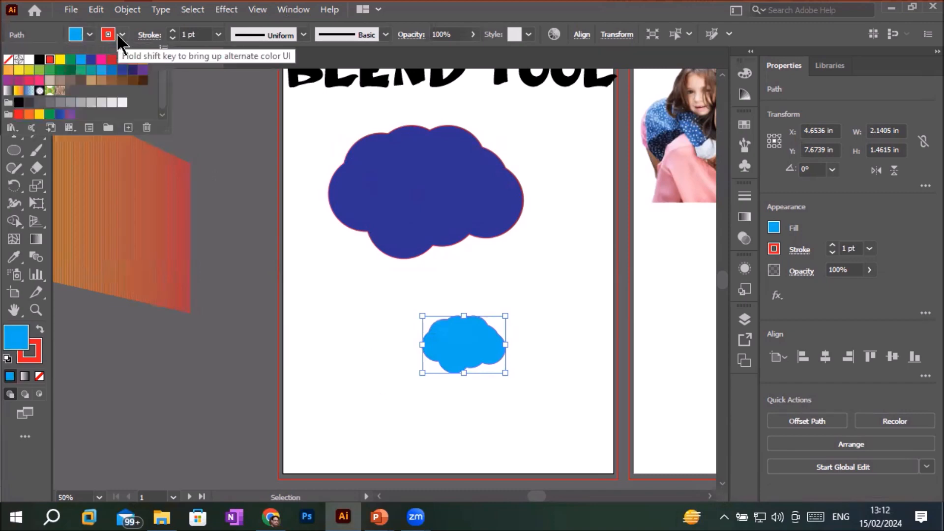
{"action": "left_click", "coordinate": [8, 59]}
{"action": "left_click", "coordinate": [442, 195]}
{"action": "left_click", "coordinate": [440, 193]}
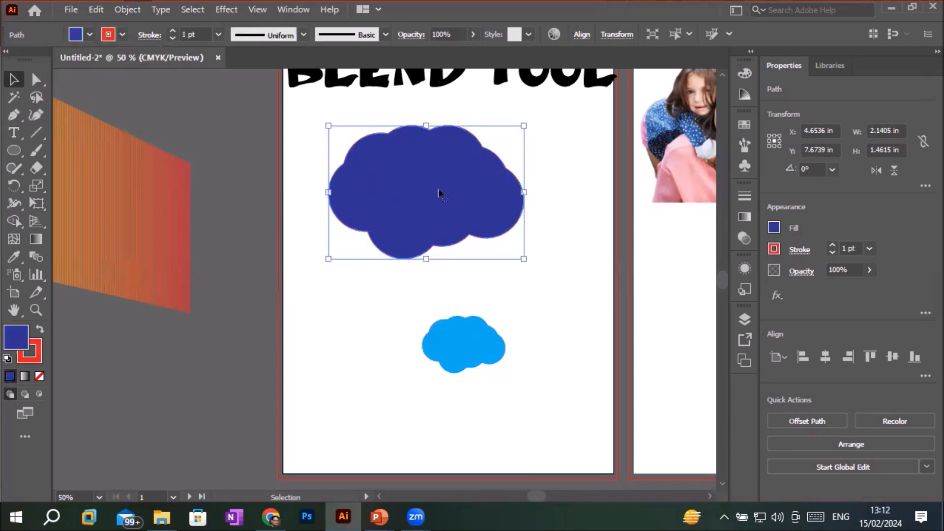
{"action": "left_click", "coordinate": [122, 35]}
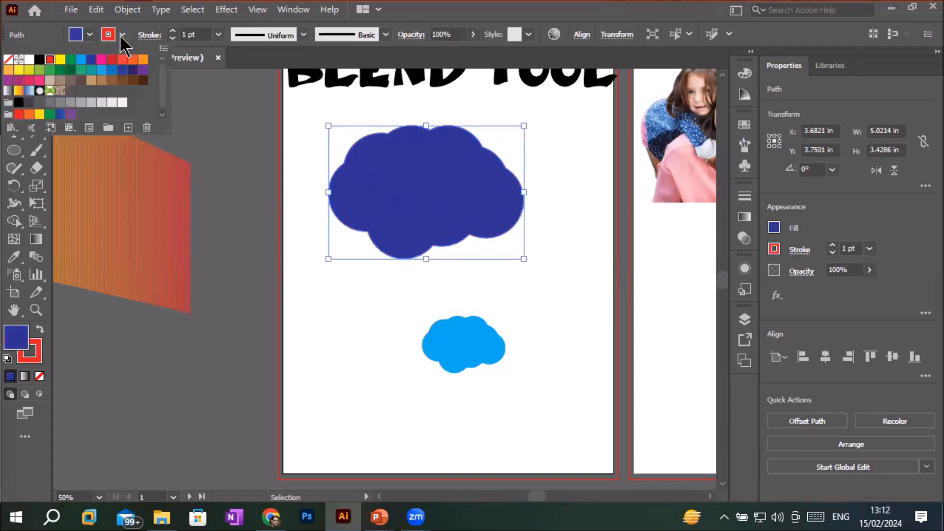
{"action": "left_click", "coordinate": [8, 60]}
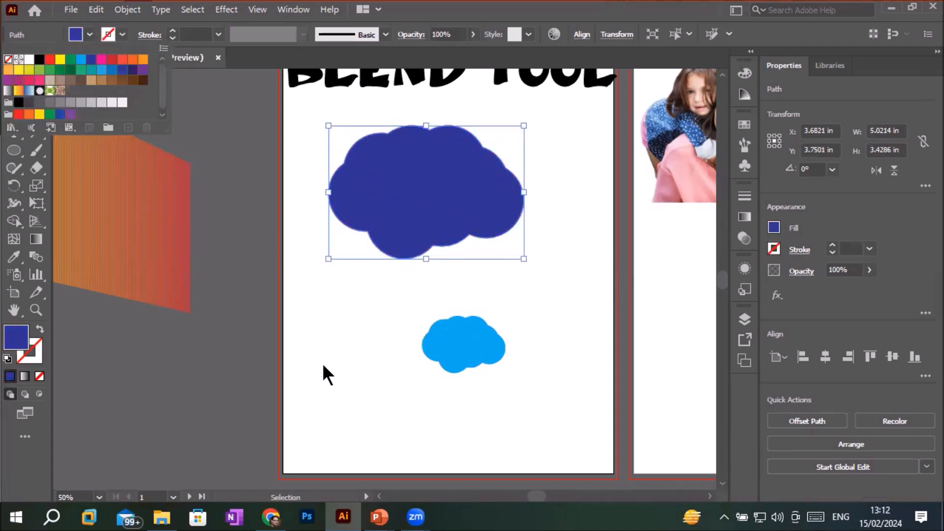
Place the small light blue cloud in the middle of the large dark blue cloud and blend the two shapes.
{"action": "left_click_drag", "start_coordinate": [480, 352], "coordinate": [439, 192]}
{"action": "left_click", "coordinate": [443, 352]}
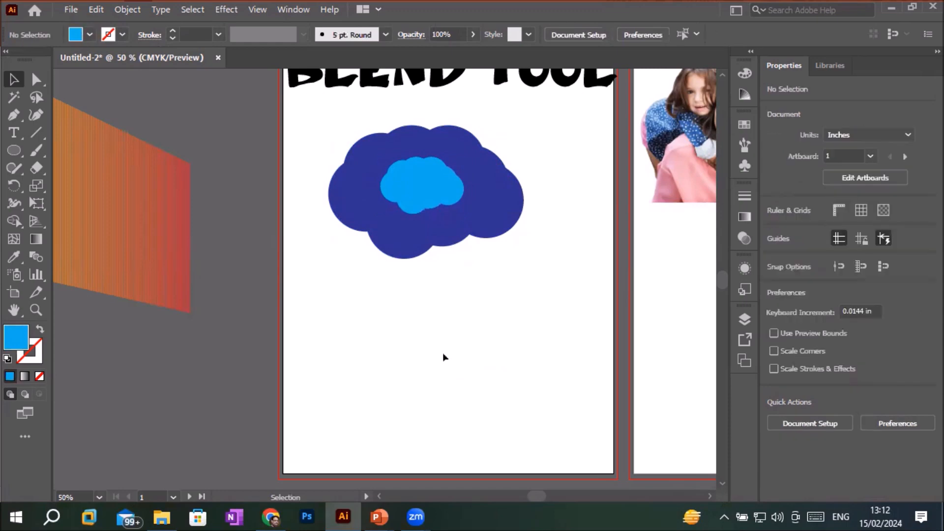
{"action": "left_click_drag", "start_coordinate": [310, 117], "coordinate": [543, 270]}
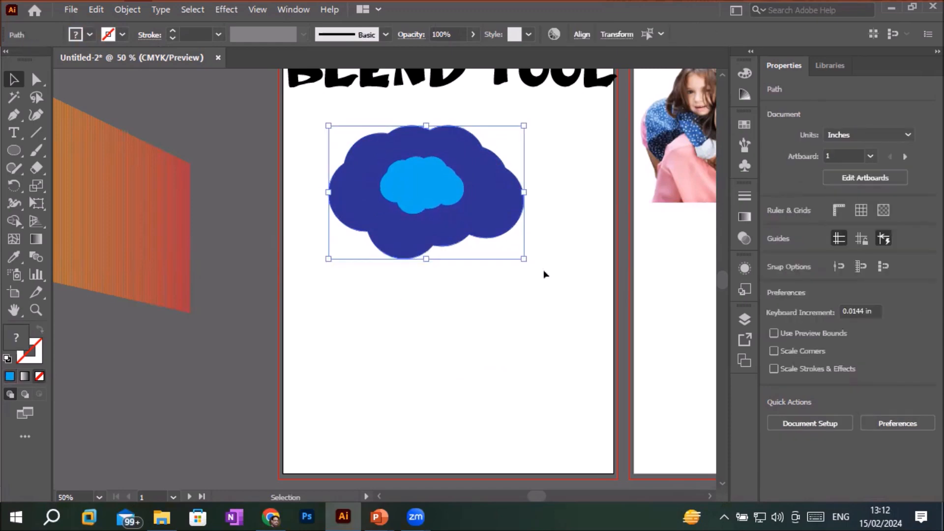
{"action": "left_click", "coordinate": [139, 9]}
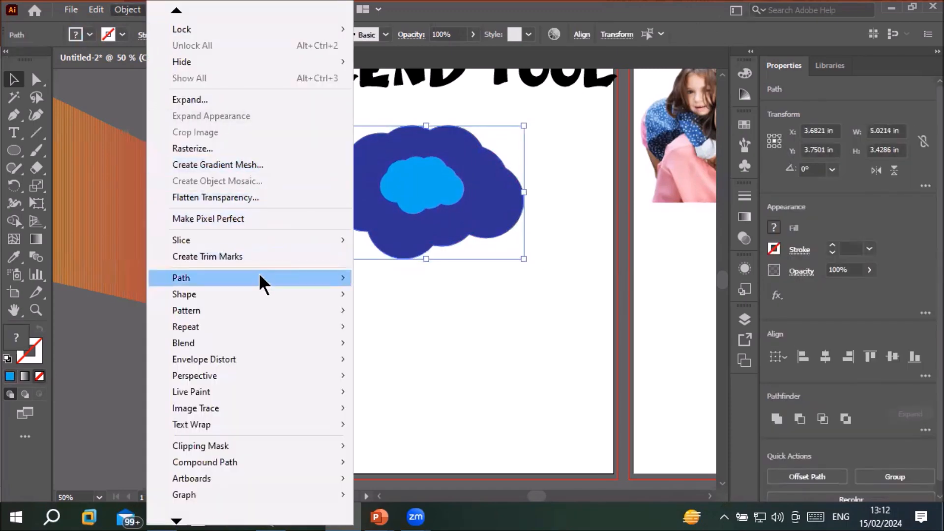
{"action": "mouse_move", "coordinate": [255, 343]}
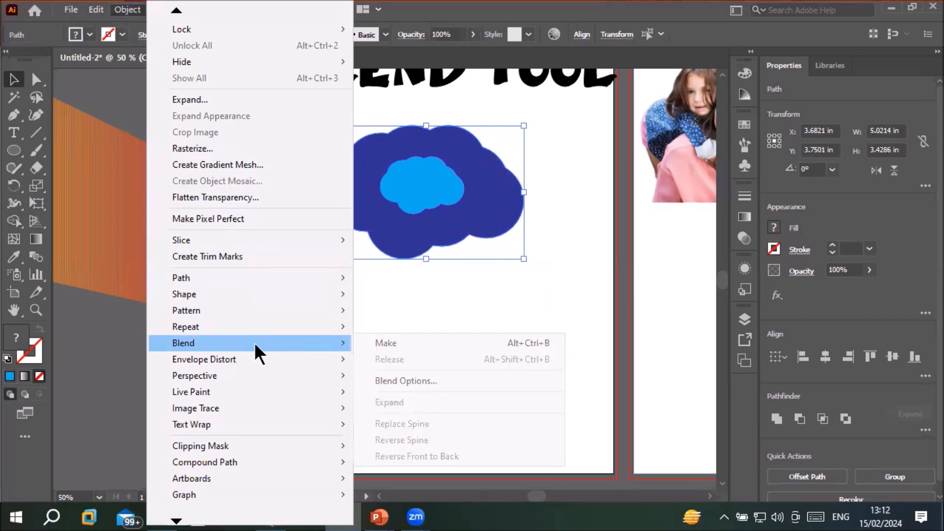
{"action": "left_click", "coordinate": [412, 344]}
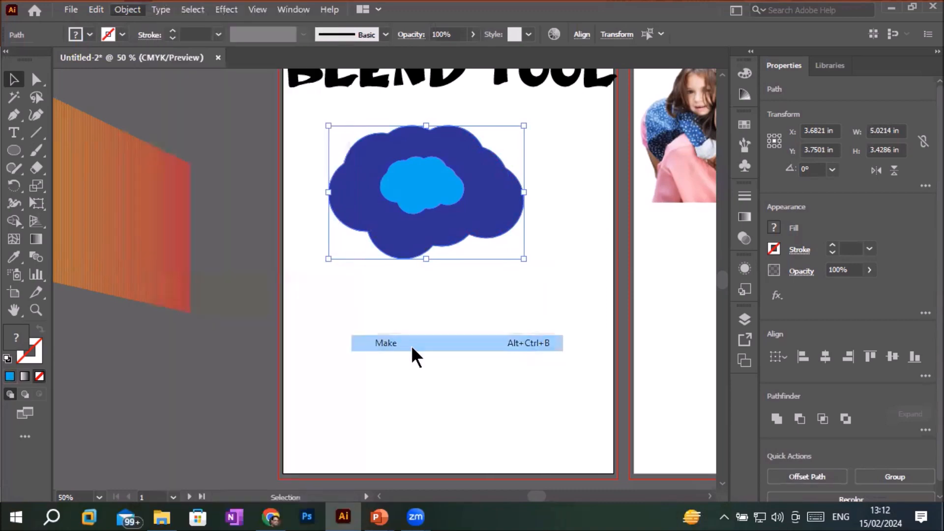
{"action": "left_click", "coordinate": [476, 372]}
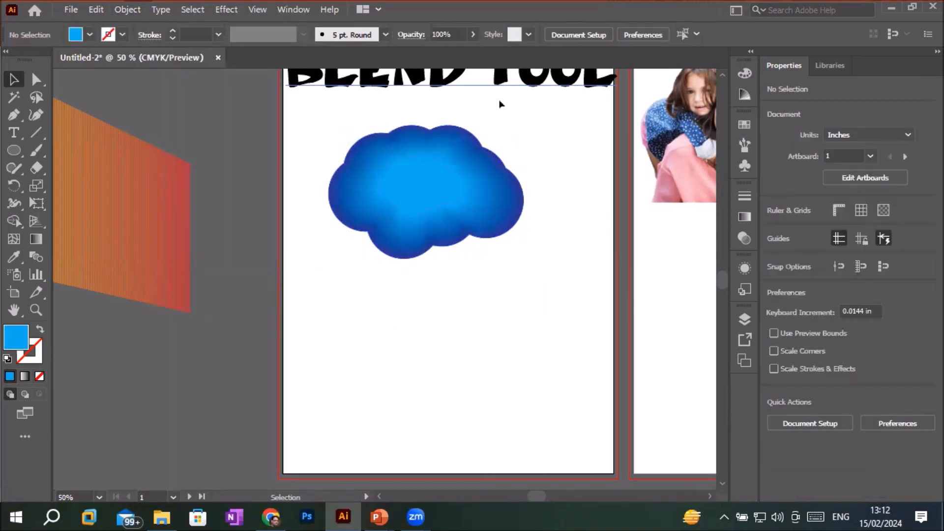
Select only the inner light blue cloud within the blend and shrink it about its centre to about 0.99 × 0.68 in.
{"action": "scroll", "coordinate": [502, 101], "scroll_direction": "up", "scroll_amount": 2}
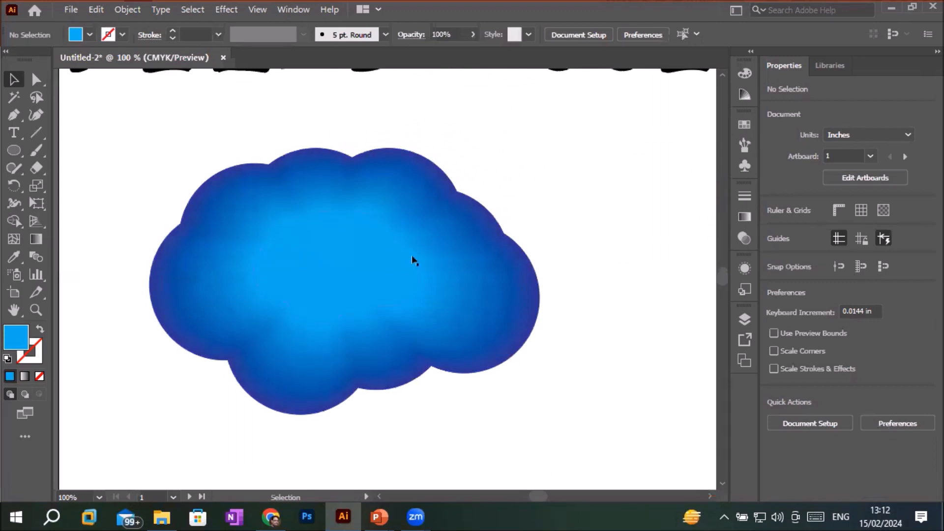
{"action": "left_click", "coordinate": [345, 269]}
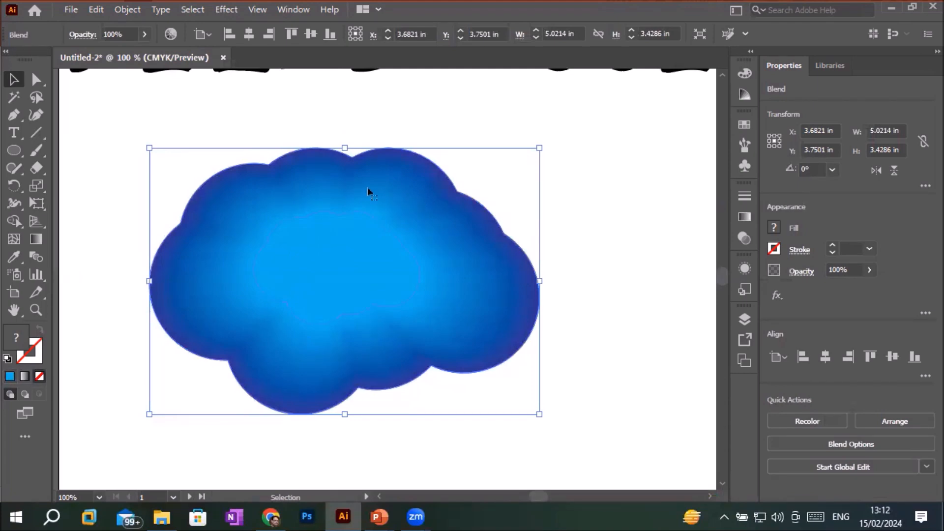
{"action": "left_click", "coordinate": [34, 79]}
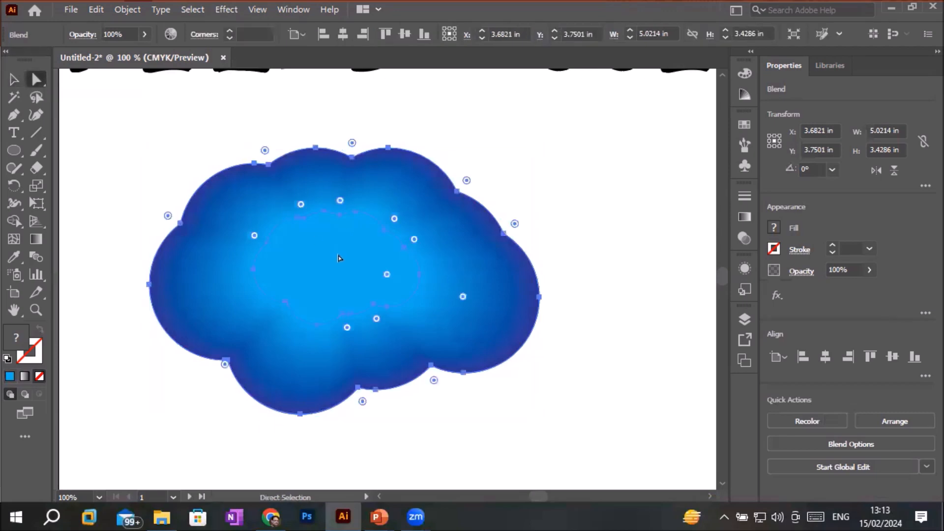
{"action": "left_click", "coordinate": [267, 113]}
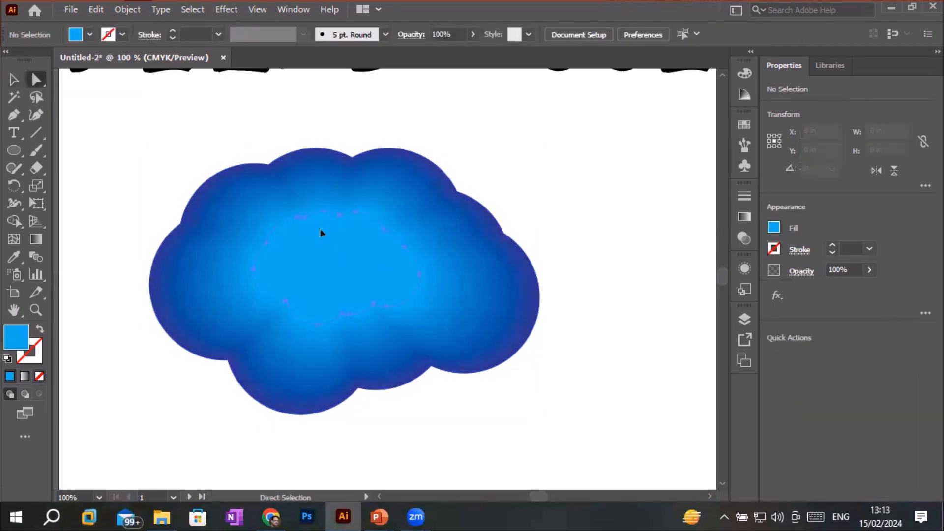
{"action": "left_click", "coordinate": [321, 231]}
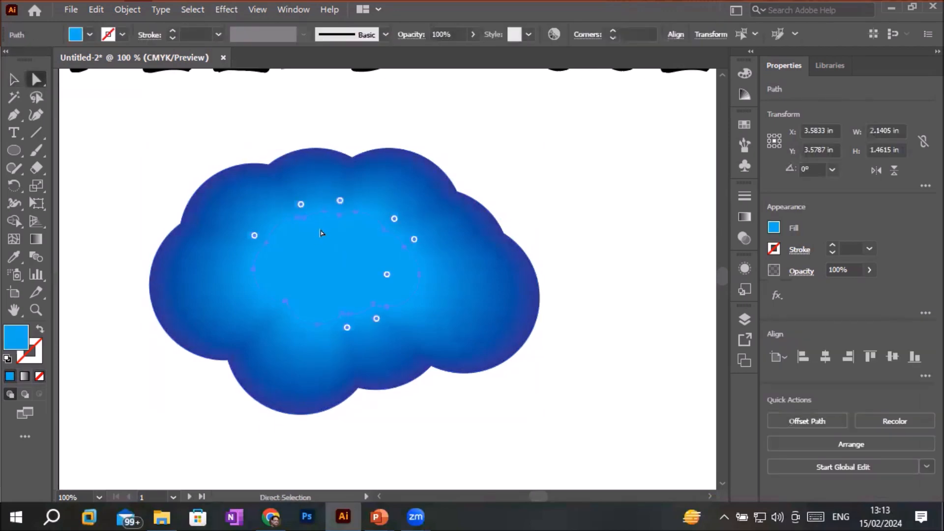
{"action": "left_click", "coordinate": [320, 160]}
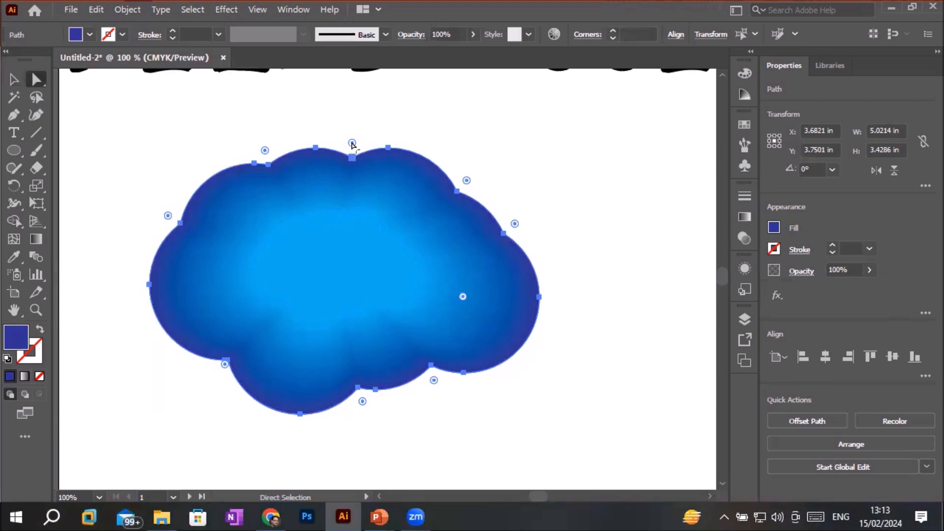
{"action": "left_click", "coordinate": [352, 244]}
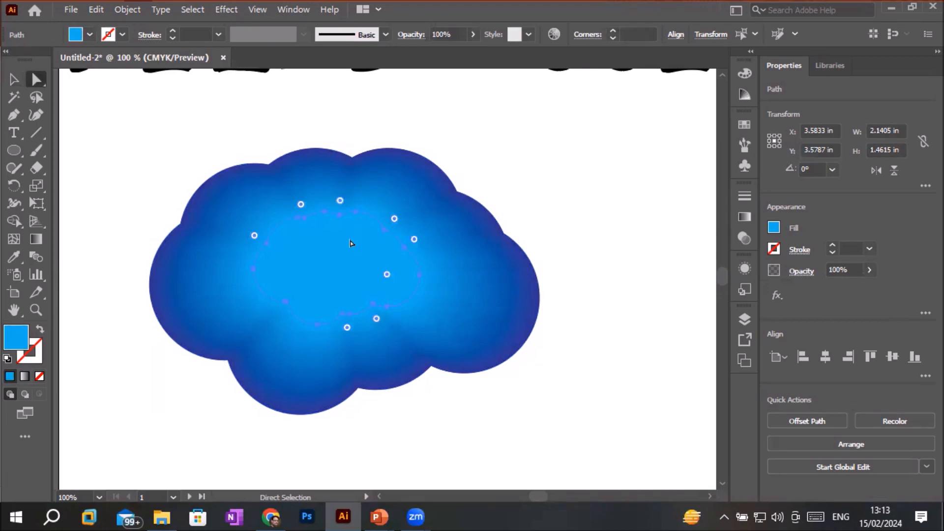
{"action": "left_click", "coordinate": [14, 80]}
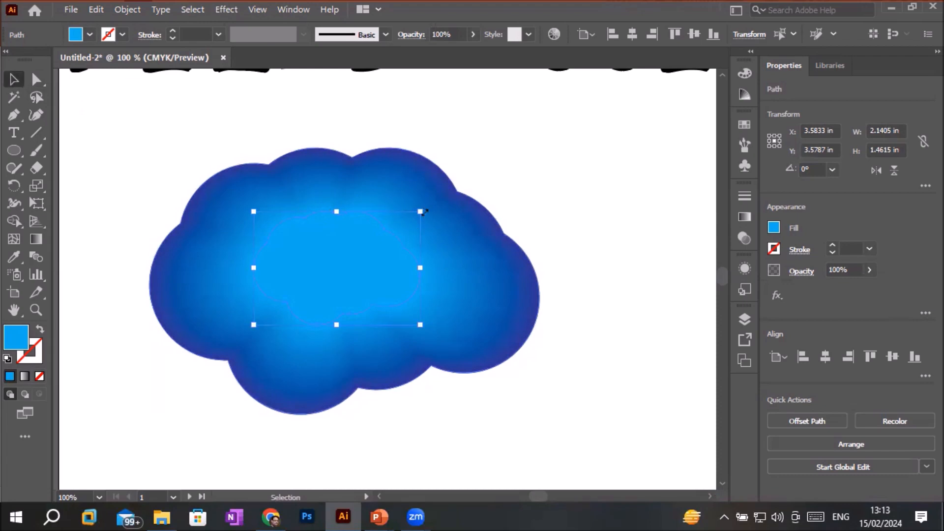
{"action": "left_click_drag", "start_coordinate": [421, 212], "coordinate": [382, 245]}
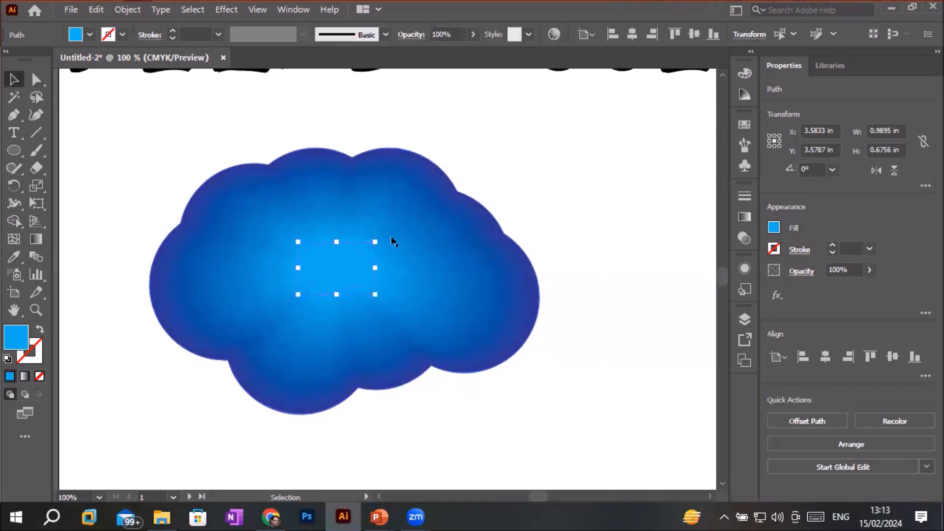
Fill the blend's inner cloud with white and deselect it.
{"action": "left_click", "coordinate": [88, 36]}
{"action": "left_click", "coordinate": [29, 59]}
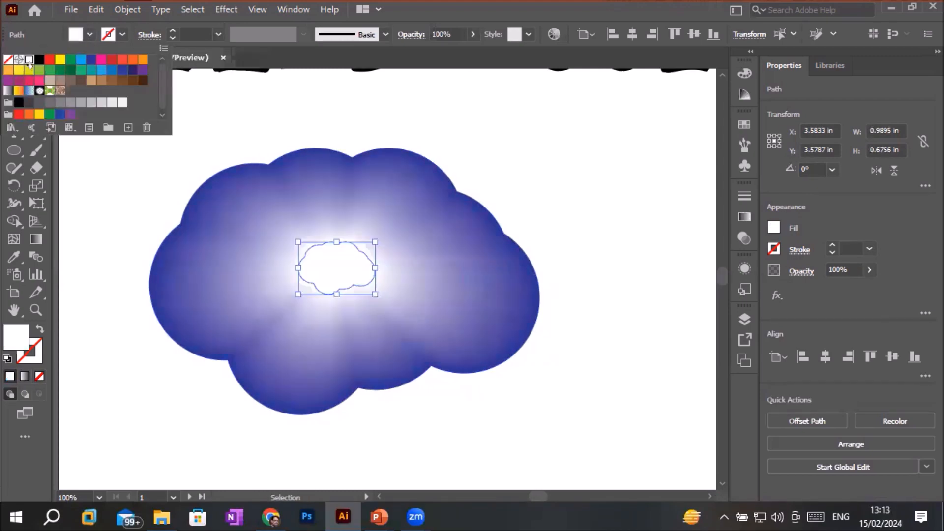
{"action": "left_click", "coordinate": [555, 142]}
{"action": "left_click", "coordinate": [555, 143]}
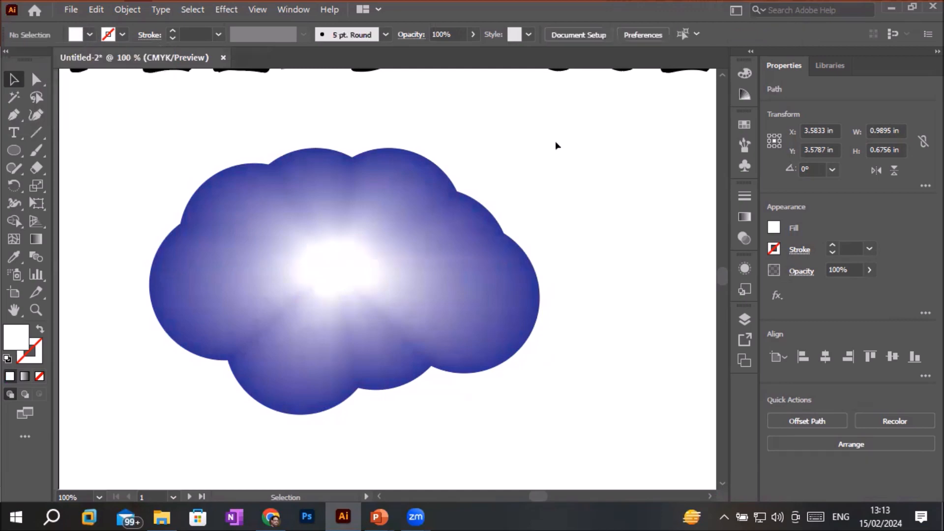
Move the whole cloud blend up and to the right, directly beneath the BLEND TOOL heading.
{"action": "scroll", "coordinate": [442, 409], "scroll_direction": "up", "scroll_amount": 1}
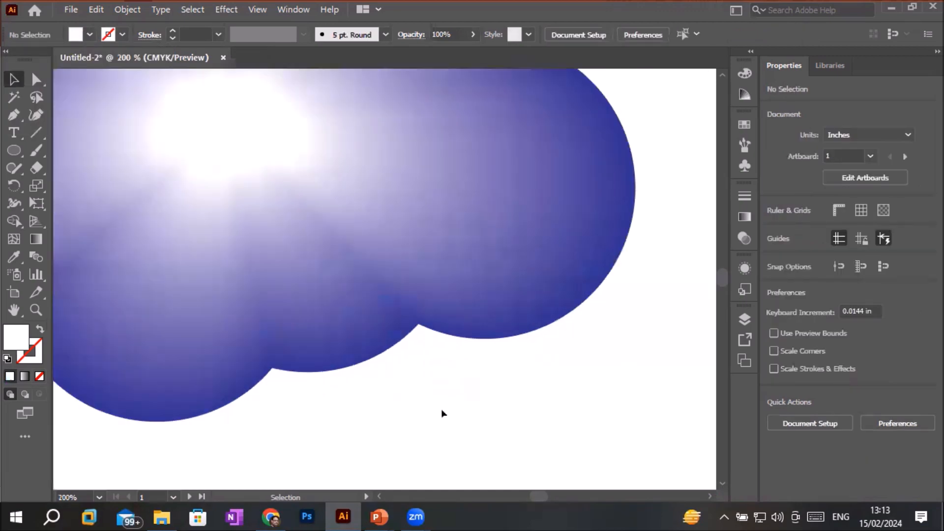
{"action": "scroll", "coordinate": [441, 409], "scroll_direction": "down", "scroll_amount": 2}
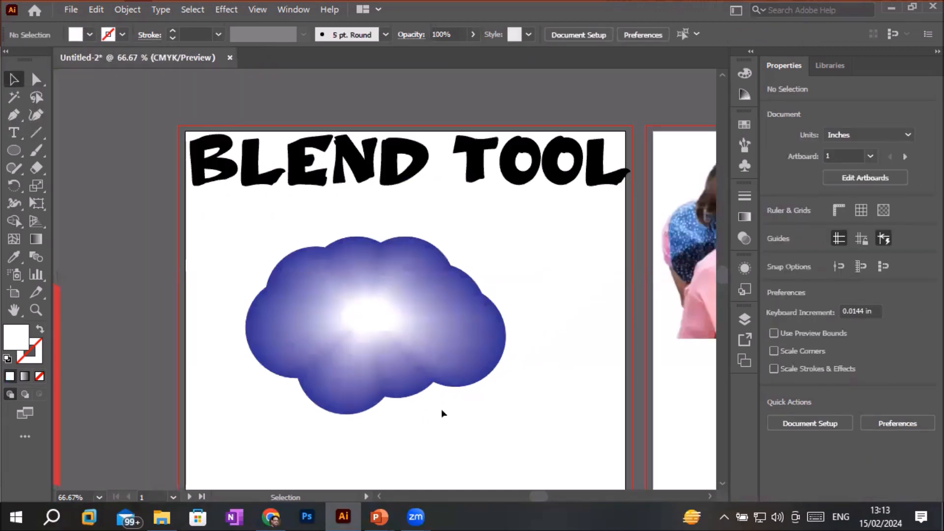
{"action": "left_click", "coordinate": [385, 316]}
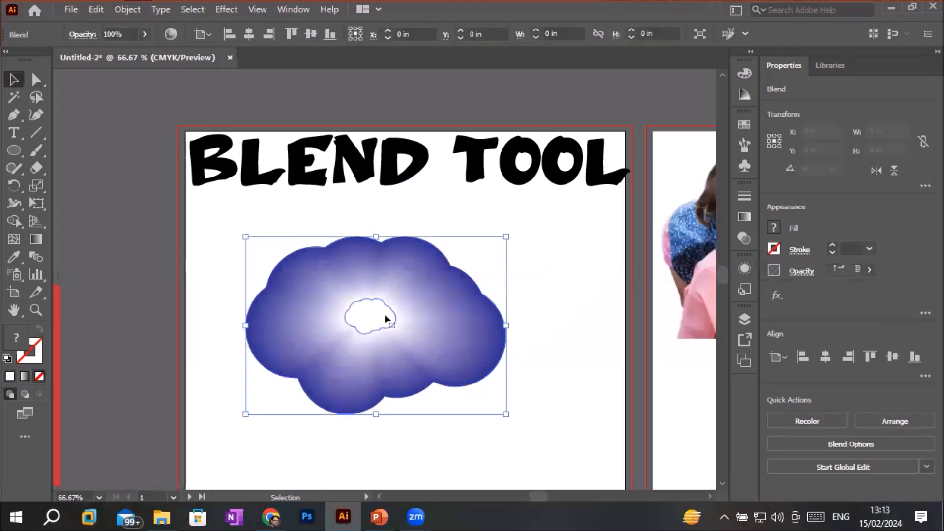
{"action": "left_click_drag", "start_coordinate": [387, 318], "coordinate": [443, 264]}
{"action": "left_click", "coordinate": [542, 429]}
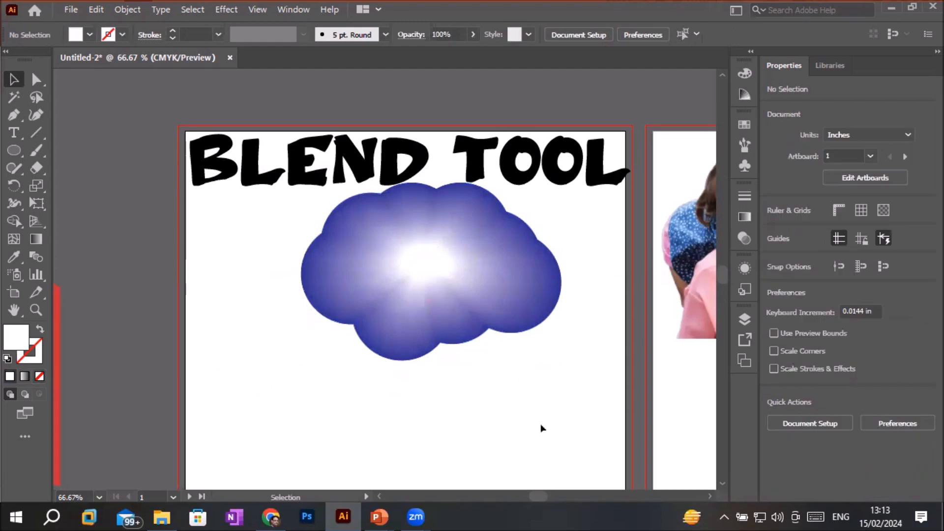
Shrink the cloud blend to about half its size and copy it into three small clouds spread below the heading.
{"action": "scroll", "coordinate": [543, 428], "scroll_direction": "down", "scroll_amount": 2}
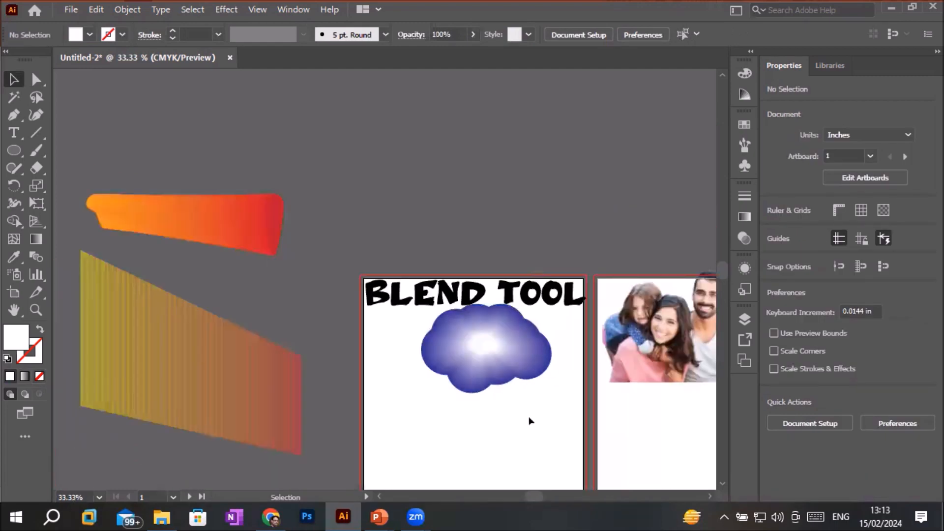
{"action": "left_click_drag", "start_coordinate": [527, 416], "coordinate": [457, 283]}
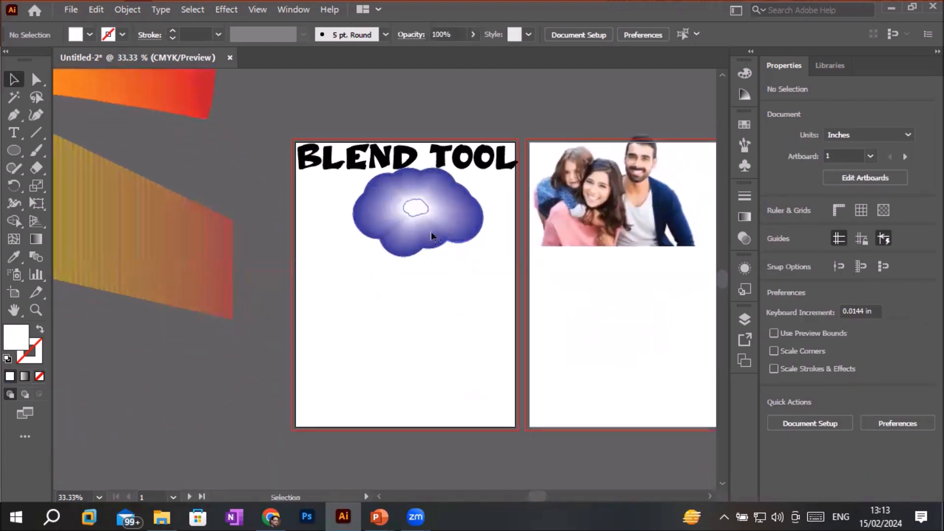
{"action": "left_click", "coordinate": [430, 234]}
{"action": "left_click_drag", "start_coordinate": [353, 257], "coordinate": [488, 205]}
{"action": "left_click", "coordinate": [412, 283]}
{"action": "left_click", "coordinate": [462, 321]}
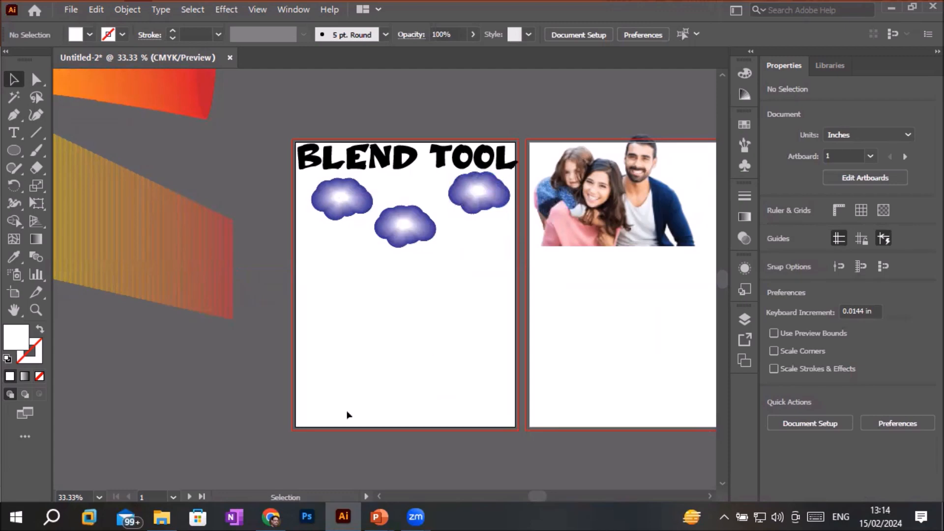
Draw a horizontal line about 7.54 in long near the bottom edge of the BLEND TOOL artboard.
{"action": "left_click", "coordinate": [36, 132]}
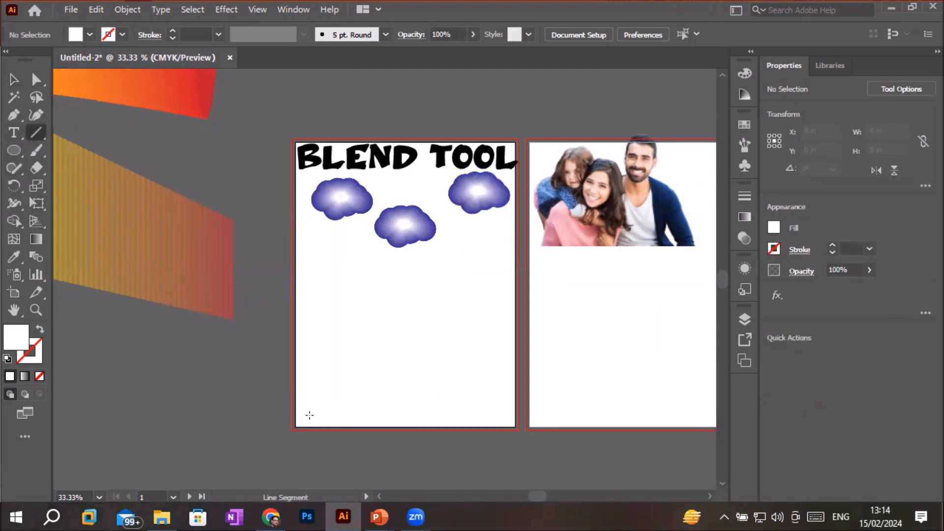
{"action": "left_click_drag", "start_coordinate": [307, 416], "coordinate": [501, 371]}
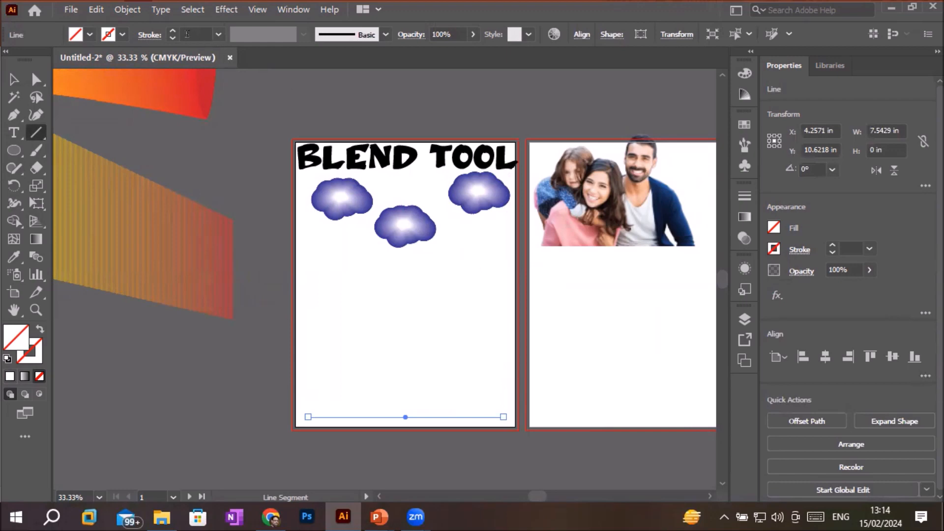
Set the horizontal line's stroke weight to 5 pt.
{"action": "left_click", "coordinate": [172, 32]}
{"action": "left_click", "coordinate": [172, 32]}
{"action": "left_click", "coordinate": [172, 32]}
{"action": "left_click", "coordinate": [172, 32]}
{"action": "left_click", "coordinate": [173, 32]}
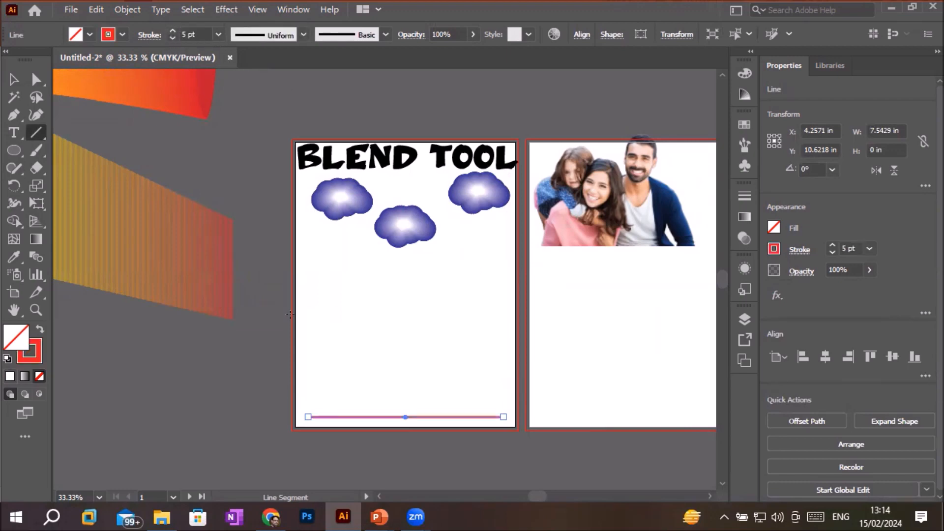
Reset the horizontal line to the default white fill and black 1 pt stroke.
{"action": "left_click", "coordinate": [122, 33]}
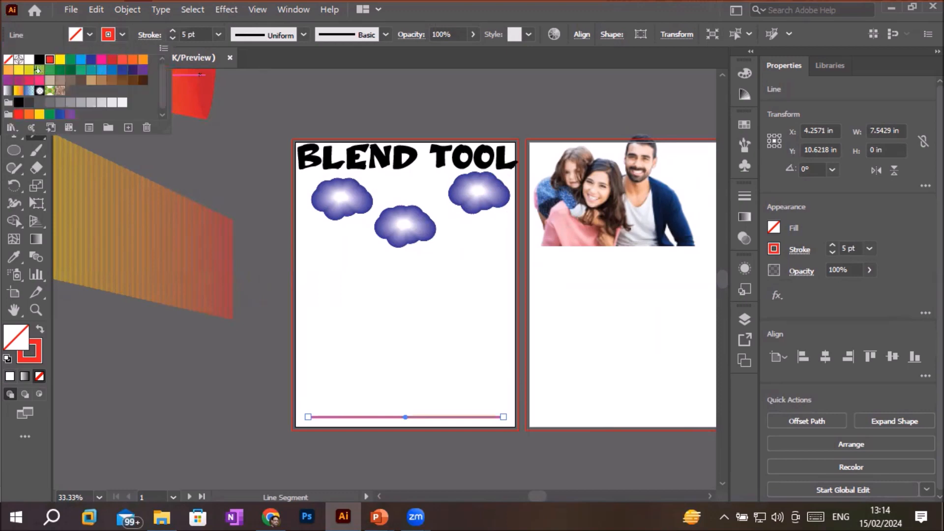
{"action": "left_click", "coordinate": [7, 362]}
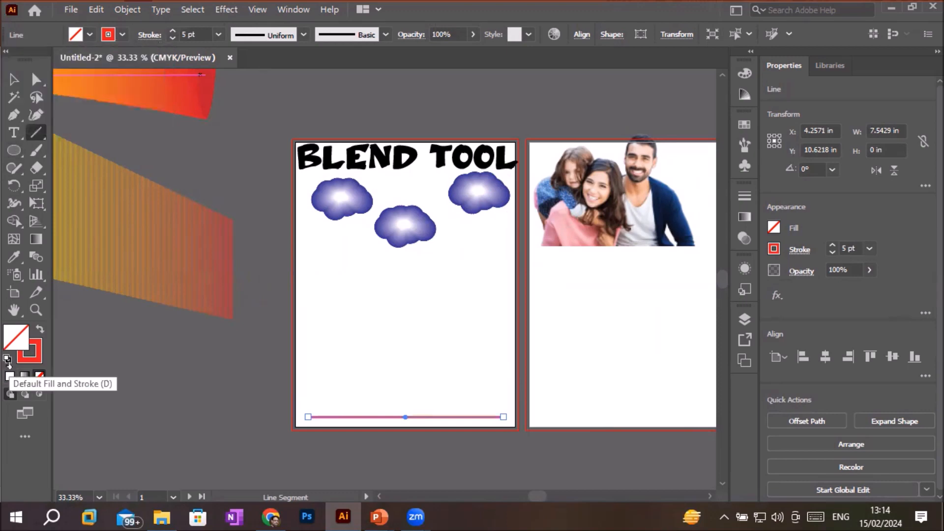
{"action": "left_click", "coordinate": [8, 361]}
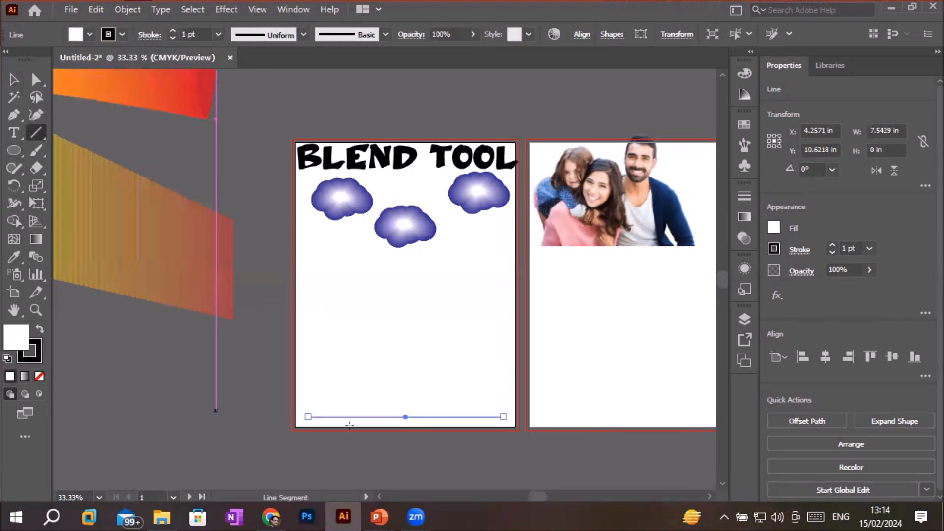
Start a Zig Zag effect on the horizontal line with preview on and an absolute size of 0.39 in.
{"action": "scroll", "coordinate": [385, 435], "scroll_direction": "up", "scroll_amount": 1}
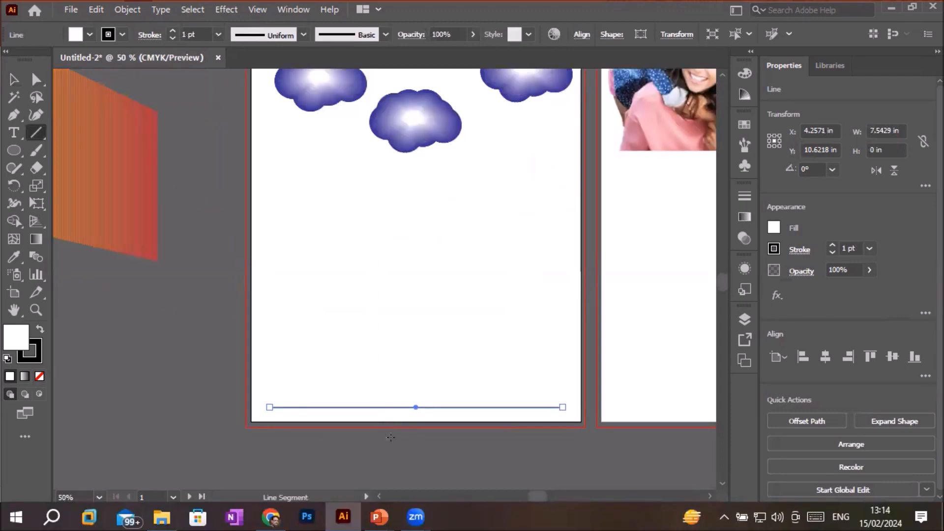
{"action": "scroll", "coordinate": [457, 448], "scroll_direction": "up", "scroll_amount": 2}
{"action": "scroll", "coordinate": [458, 448], "scroll_direction": "down", "scroll_amount": 1}
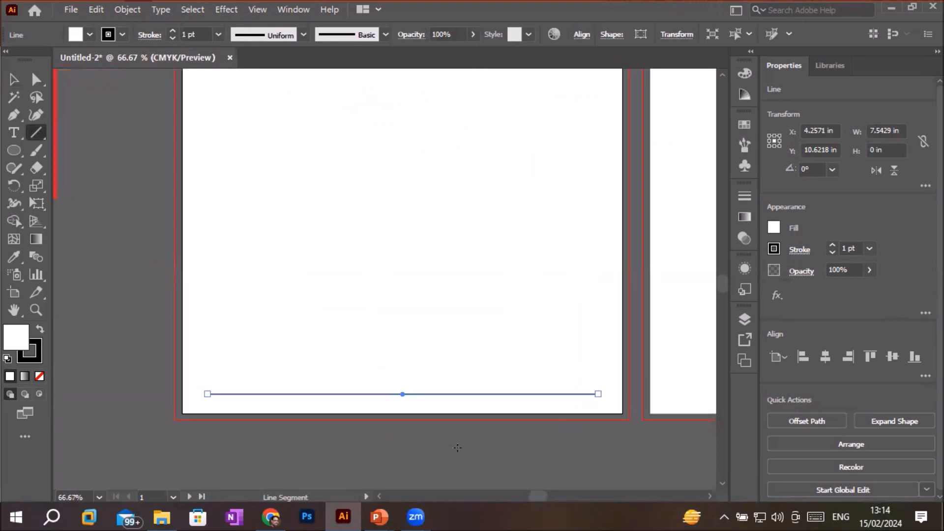
{"action": "left_click", "coordinate": [240, 17]}
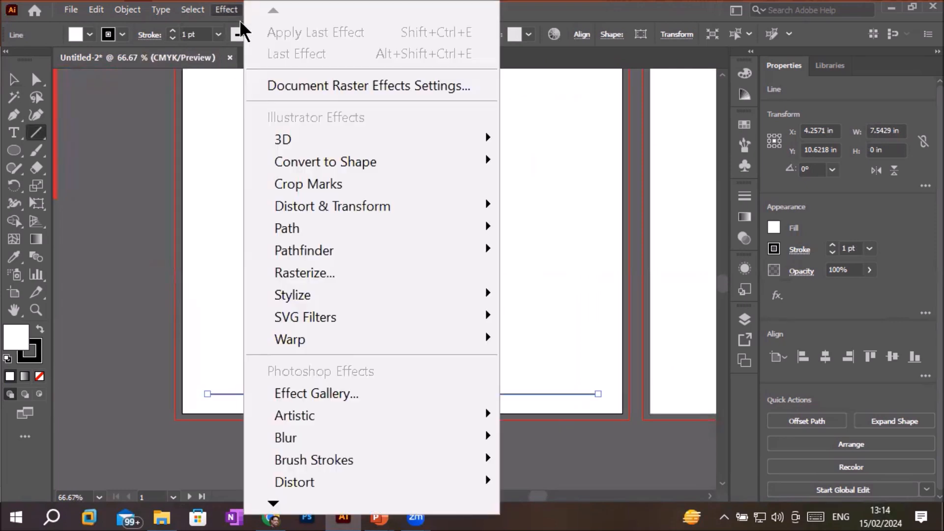
{"action": "mouse_move", "coordinate": [358, 218]}
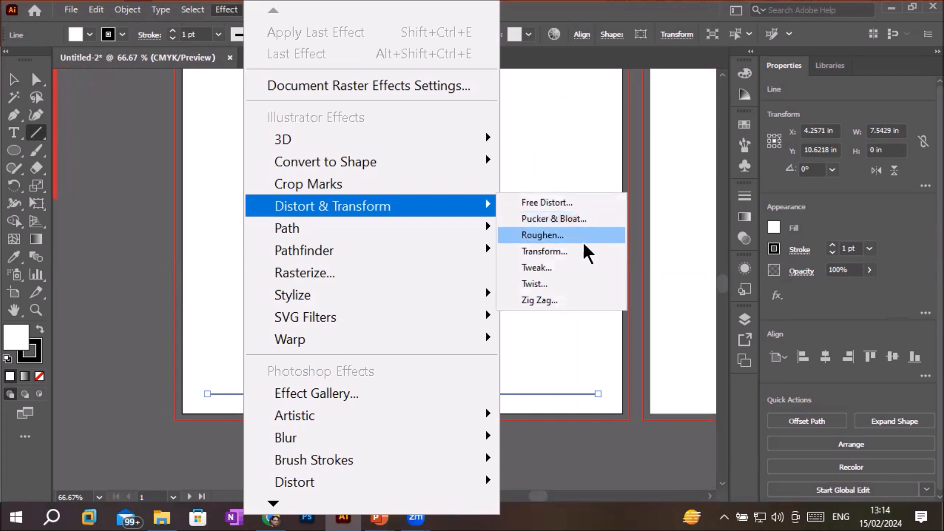
{"action": "left_click", "coordinate": [540, 299]}
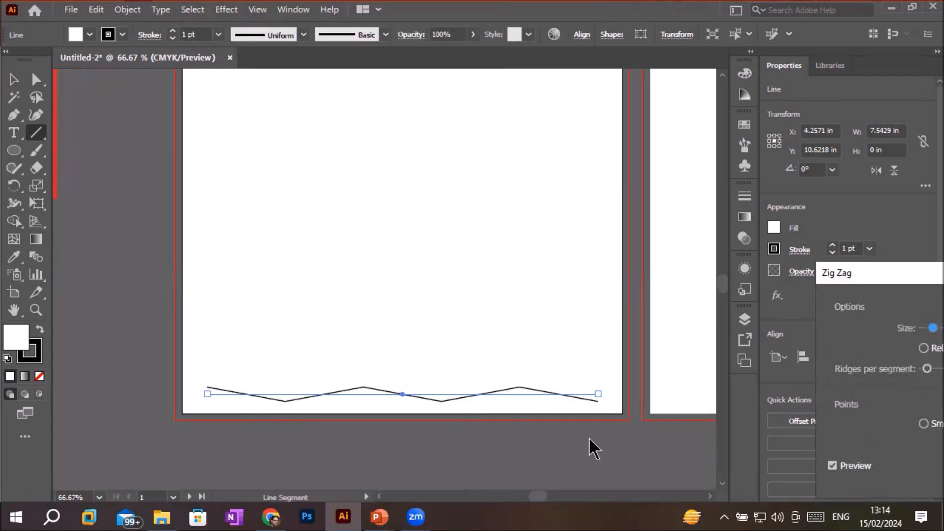
{"action": "left_click_drag", "start_coordinate": [841, 269], "coordinate": [522, 142]}
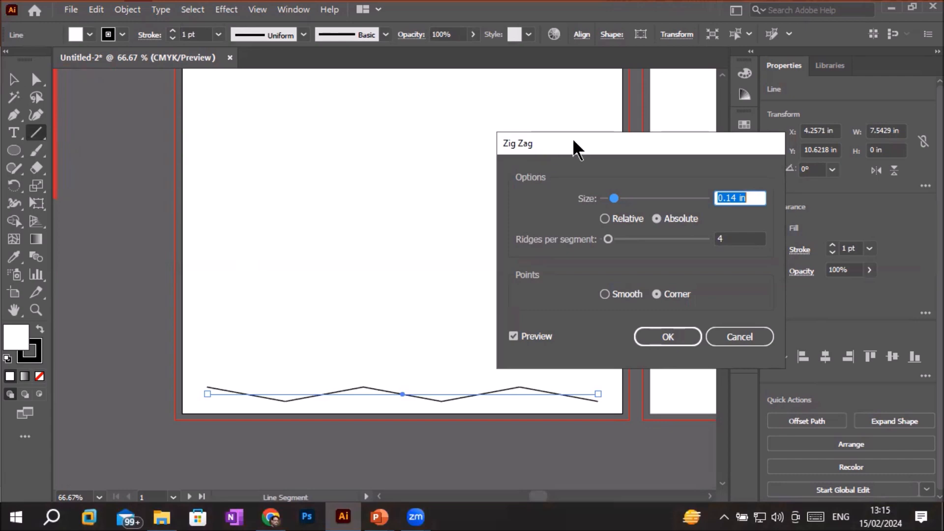
{"action": "left_click_drag", "start_coordinate": [573, 141], "coordinate": [576, 101]}
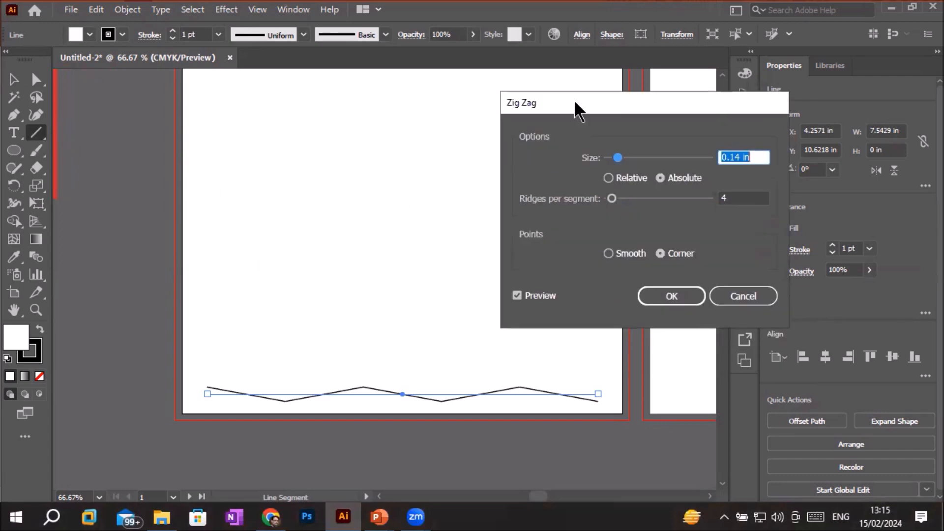
{"action": "left_click_drag", "start_coordinate": [618, 157], "coordinate": [692, 160]}
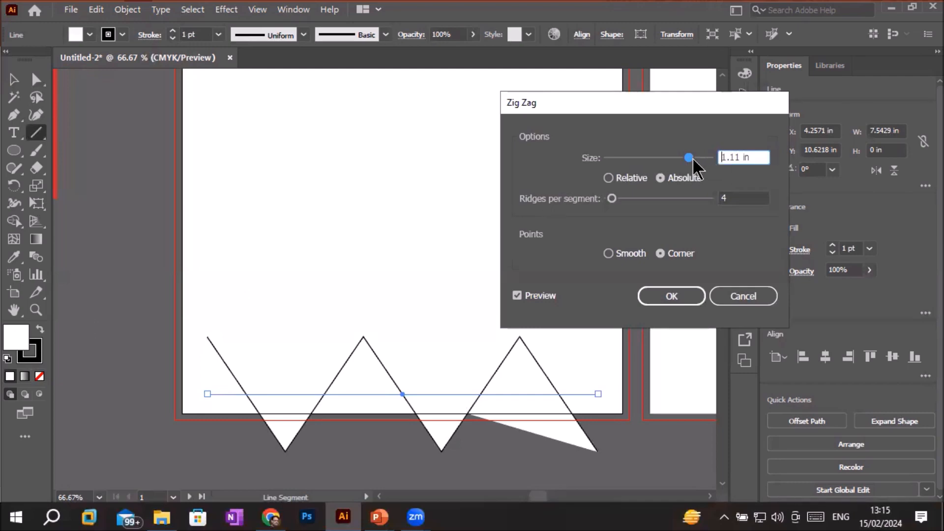
{"action": "left_click_drag", "start_coordinate": [685, 163], "coordinate": [636, 167]}
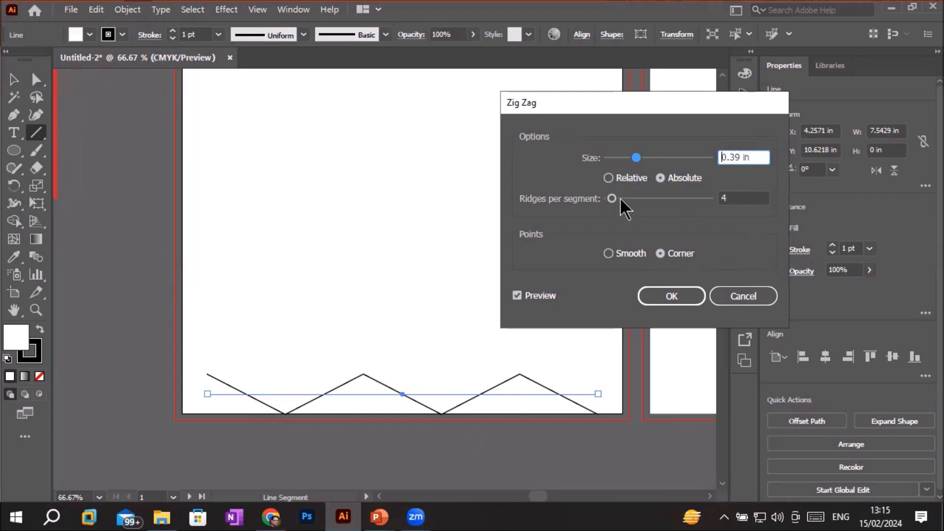
Set the Zig Zag effect's ridges per segment to 25.
{"action": "left_click", "coordinate": [765, 196]}
{"action": "key", "text": "Up"}
{"action": "key", "text": "Up"}
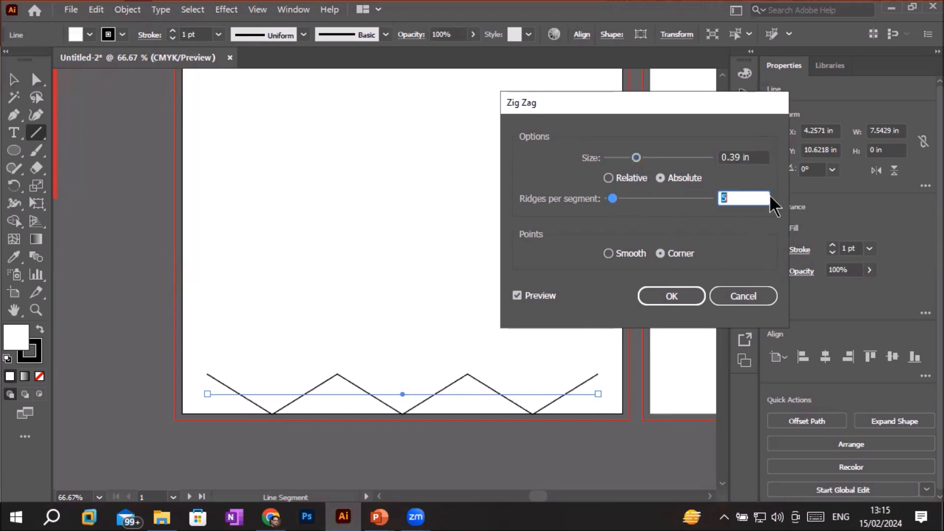
{"action": "key", "text": "Up"}
{"action": "key", "text": "Up"}
{"action": "key", "text": "Up"}
{"action": "key", "text": "Up"}
{"action": "key", "text": "Up"}
{"action": "key", "text": "Up"}
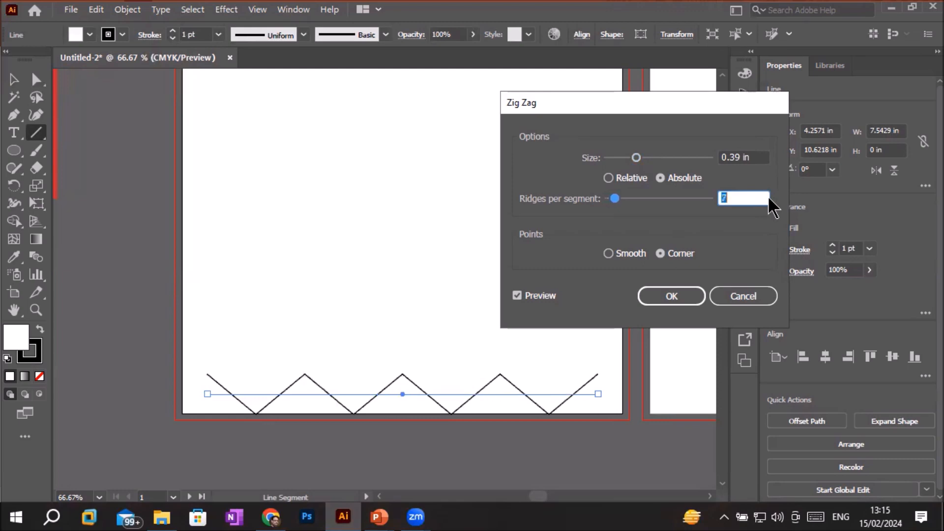
{"action": "key", "text": "Up"}
{"action": "key", "text": "Up"}
{"action": "key", "text": "Up"}
{"action": "key", "text": "Up"}
{"action": "key", "text": "Up"}
{"action": "key", "text": "Up"}
{"action": "key", "text": "Up"}
{"action": "key", "text": "Up"}
{"action": "key", "text": "Up"}
{"action": "key", "text": "Up"}
{"action": "key", "text": "Up"}
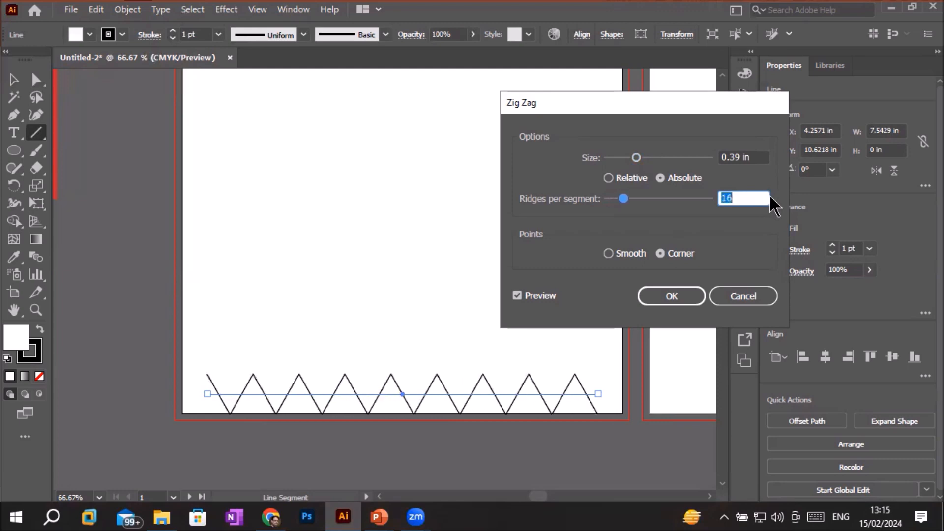
{"action": "key", "text": "Up"}
{"action": "key", "text": "Up"}
{"action": "key", "text": "Up"}
{"action": "key", "text": "Up"}
{"action": "key", "text": "Up"}
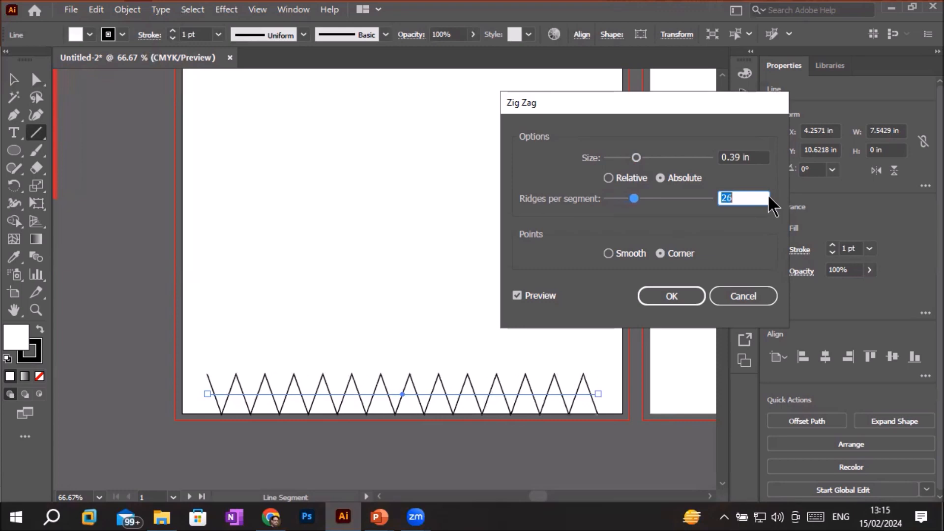
{"action": "key", "text": "Down"}
{"action": "key", "text": "Down"}
{"action": "key", "text": "Down"}
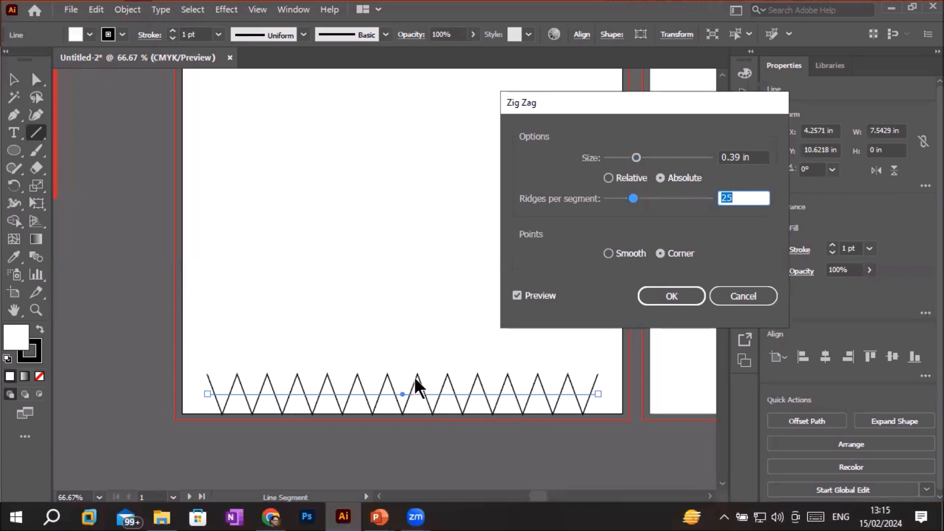
Switch the Zig Zag points to Smooth, set the ridges per segment to 10 and apply the effect.
{"action": "left_click", "coordinate": [609, 254]}
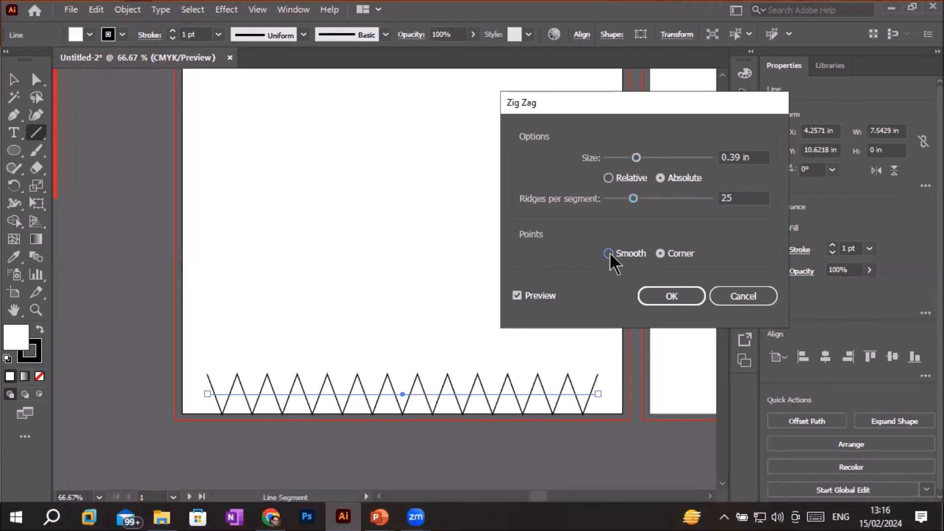
{"action": "left_click", "coordinate": [661, 254]}
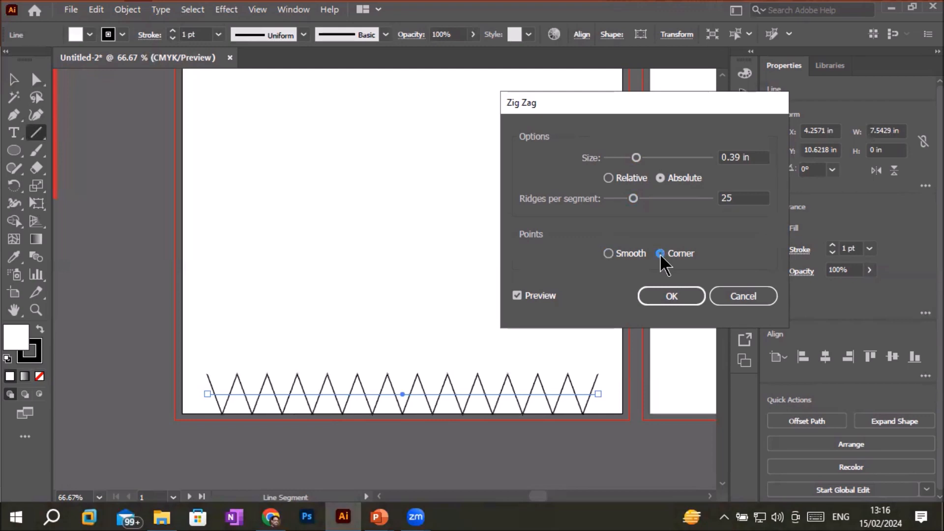
{"action": "left_click", "coordinate": [609, 253]}
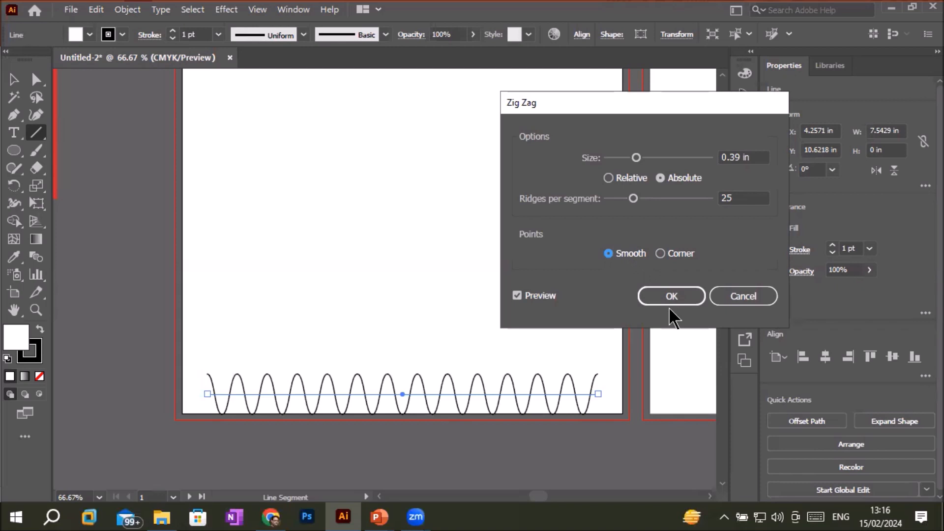
{"action": "left_click", "coordinate": [756, 194]}
{"action": "key", "text": "Down"}
{"action": "key", "text": "Down"}
{"action": "key", "text": "Down"}
{"action": "key", "text": "Down"}
{"action": "key", "text": "Down"}
{"action": "key", "text": "Down"}
{"action": "key", "text": "Down"}
{"action": "key", "text": "Down"}
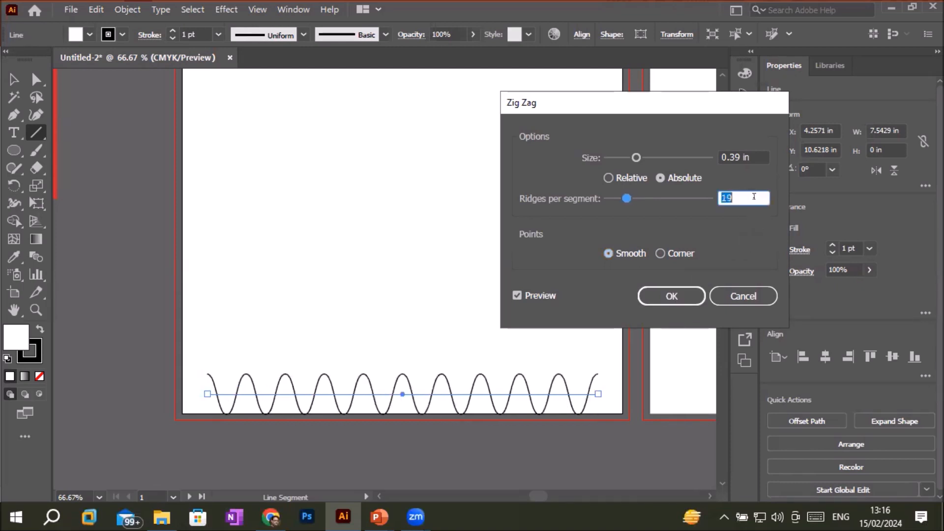
{"action": "key", "text": "Down"}
{"action": "key", "text": "Down"}
{"action": "key", "text": "Down"}
{"action": "key", "text": "Down"}
{"action": "key", "text": "Down"}
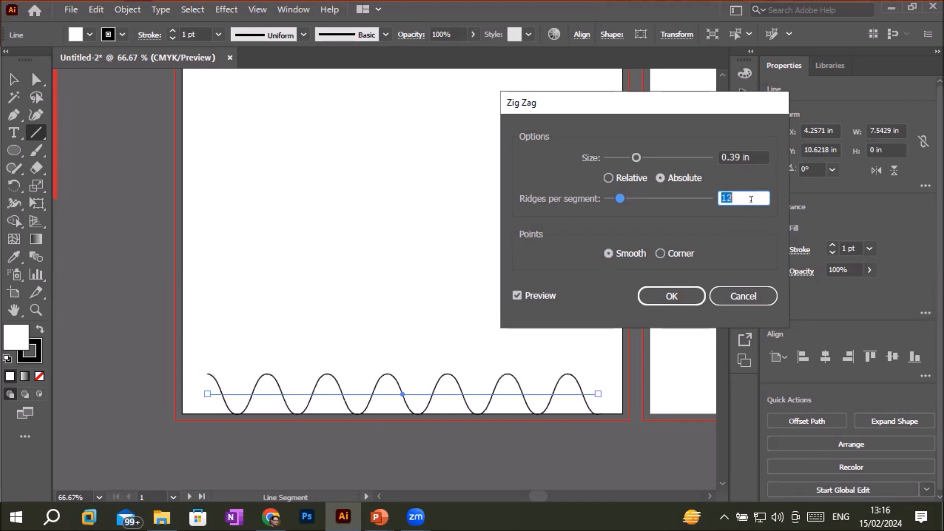
{"action": "key", "text": "Down"}
{"action": "key", "text": "Down"}
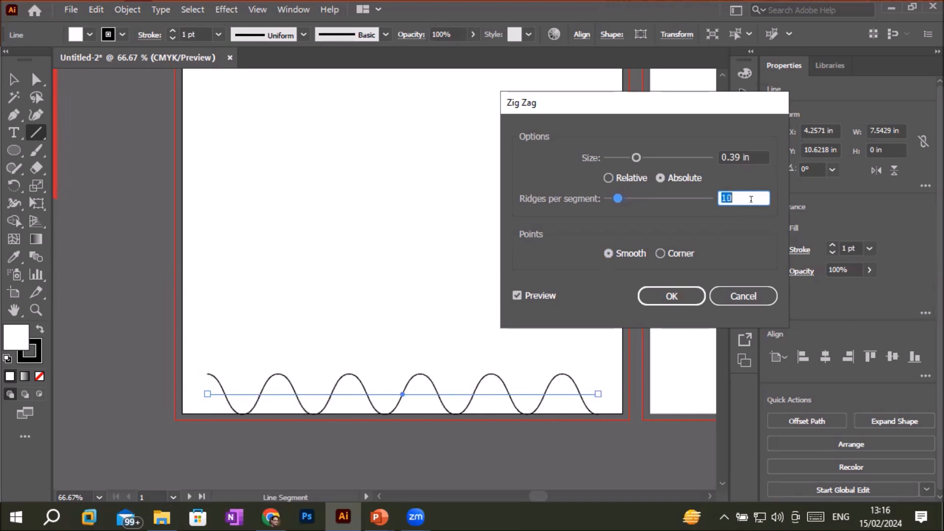
{"action": "left_click", "coordinate": [683, 297]}
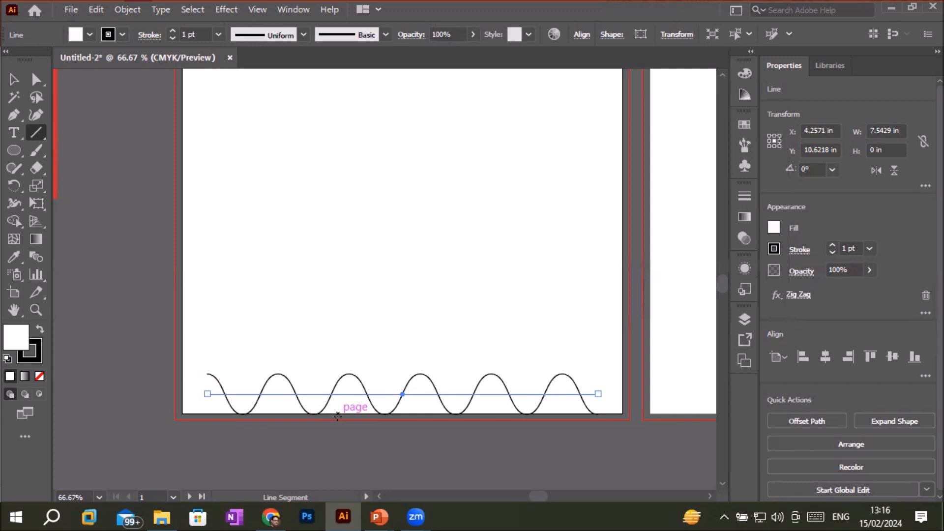
Remove the wavy line's fill and move the line up about 0.36 in, clear of the artboard's bottom edge.
{"action": "left_click", "coordinate": [90, 34]}
{"action": "left_click", "coordinate": [4, 61]}
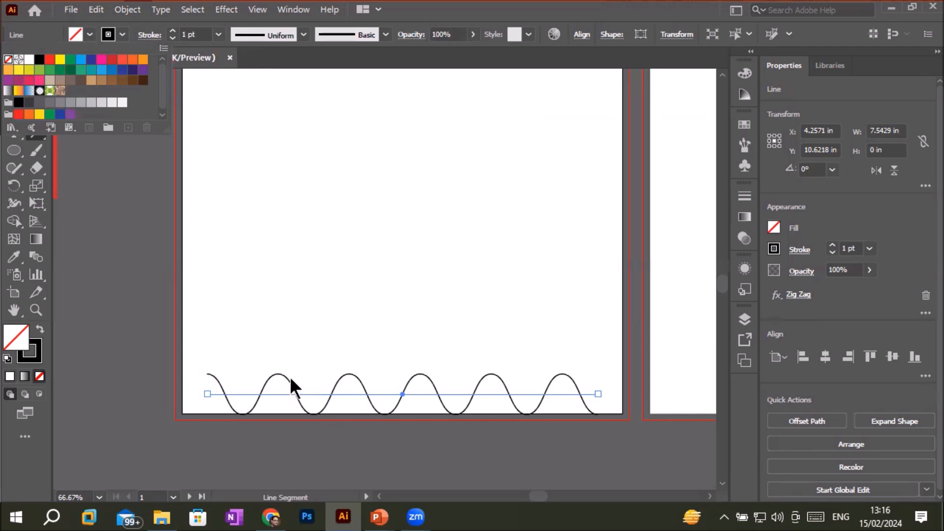
{"action": "left_click", "coordinate": [287, 354]}
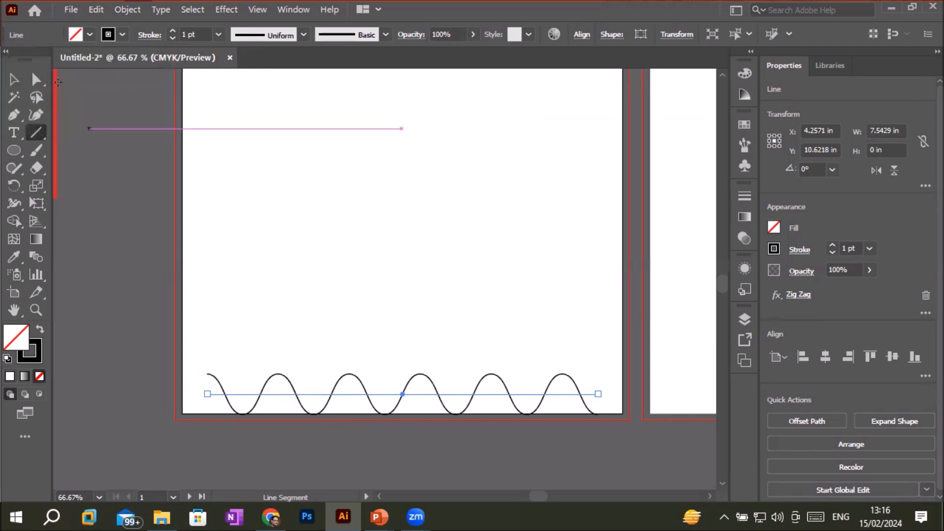
{"action": "left_click", "coordinate": [13, 79]}
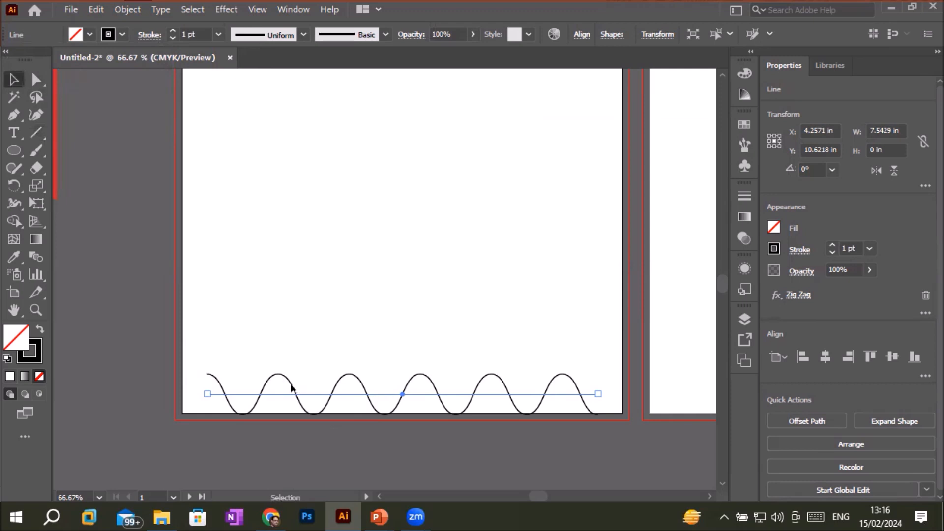
{"action": "left_click_drag", "start_coordinate": [291, 388], "coordinate": [293, 369]}
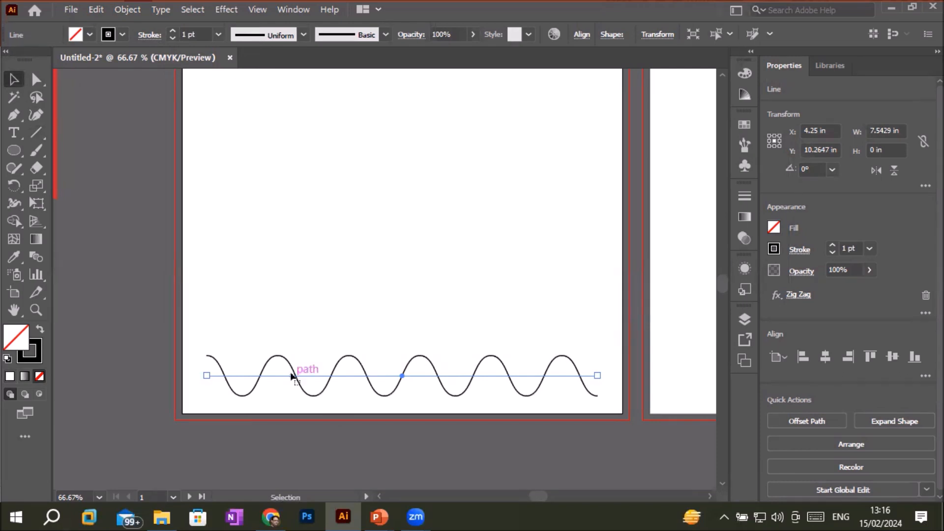
Set the wavy line's stroke weight to 5 pt and expand its appearance into a path.
{"action": "left_click", "coordinate": [173, 30]}
{"action": "left_click", "coordinate": [172, 31]}
{"action": "left_click", "coordinate": [172, 30]}
{"action": "left_click", "coordinate": [173, 30]}
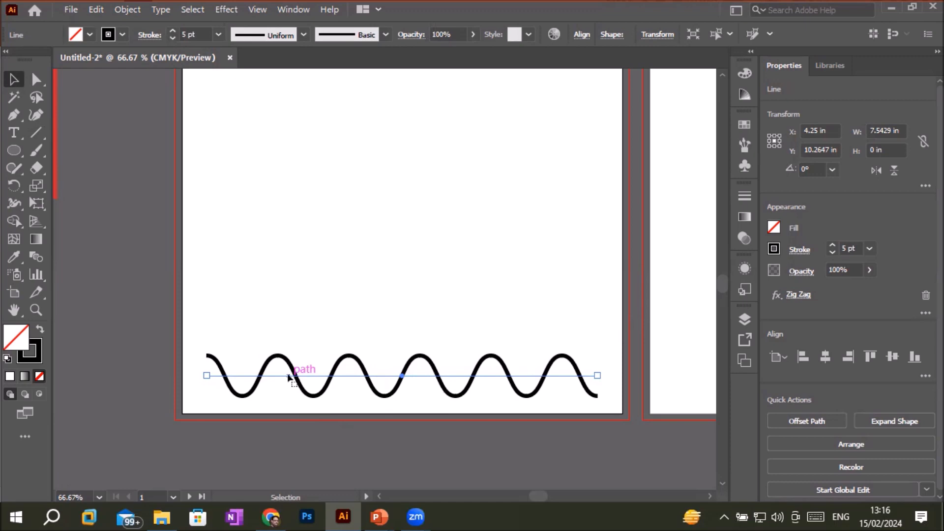
{"action": "left_click", "coordinate": [128, 9]}
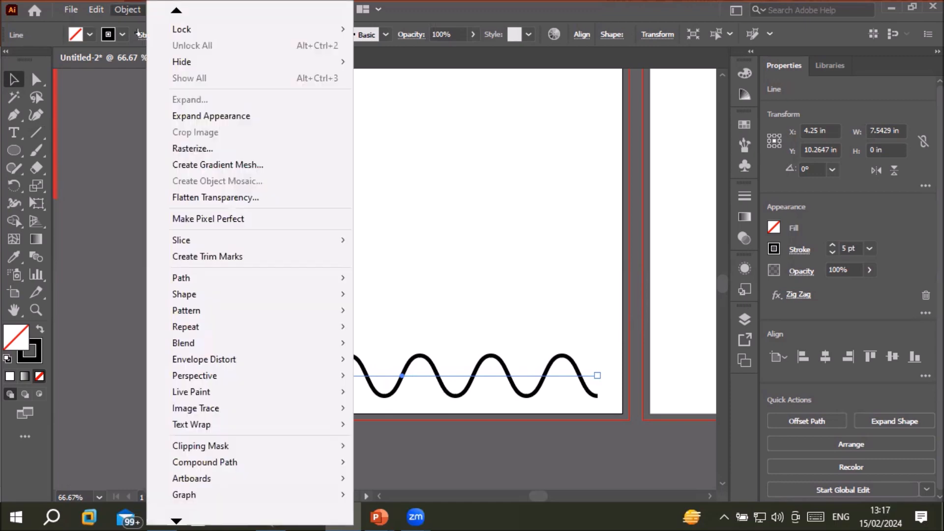
{"action": "left_click", "coordinate": [228, 116]}
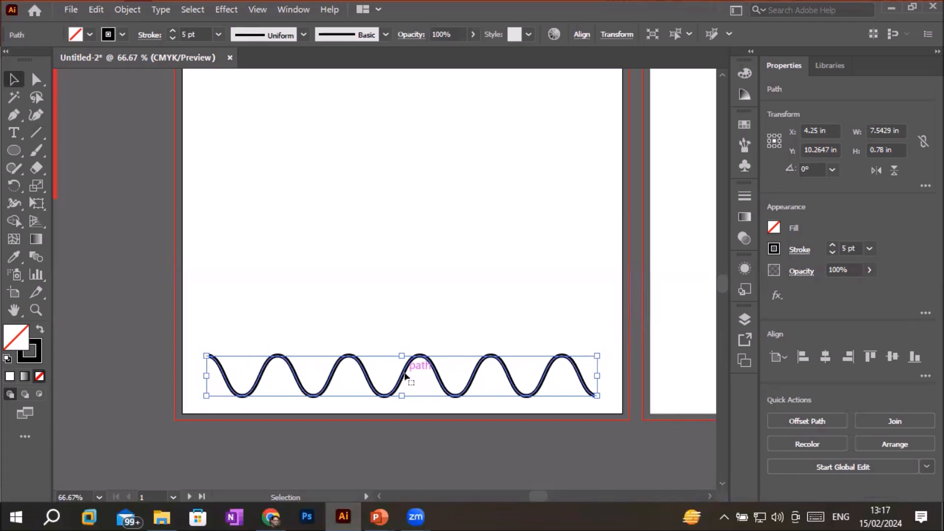
Copy the wavy path about 0.5 in straight up and repeat the copy eight times to stack waves up the artboard.
{"action": "left_click_drag", "start_coordinate": [405, 375], "coordinate": [403, 348]}
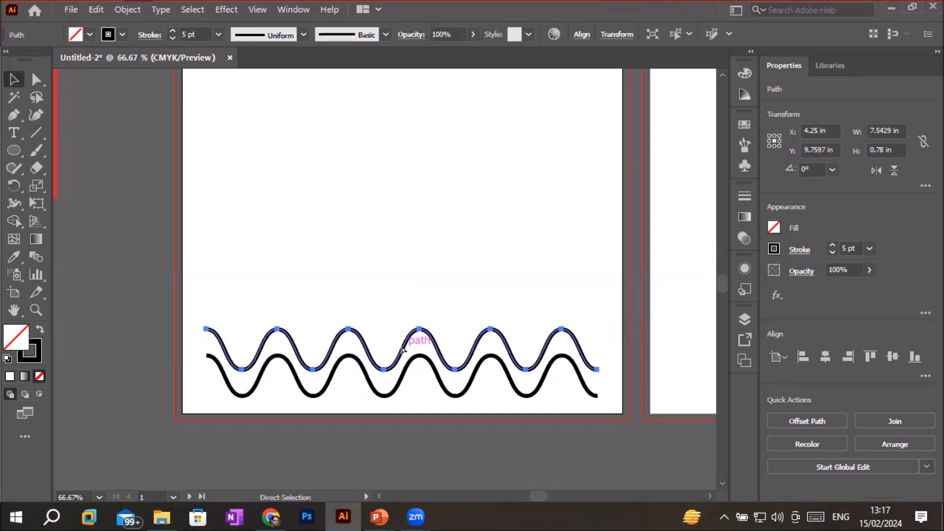
{"action": "key", "text": "ctrl+d"}
{"action": "key", "text": "ctrl+d"}
{"action": "key", "text": "ctrl+d"}
{"action": "key", "text": "ctrl+d"}
{"action": "key", "text": "ctrl+d"}
{"action": "key", "text": "ctrl+d"}
{"action": "key", "text": "ctrl+d"}
{"action": "key", "text": "ctrl+d"}
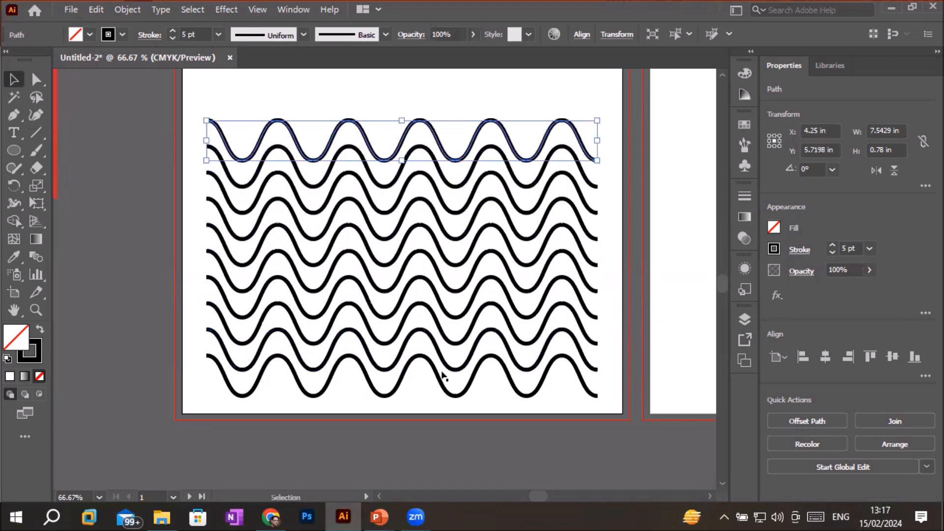
Undo all the stacked copies, leaving only the original wavy path at the bottom of the artboard.
{"action": "key", "text": "ctrl+minus"}
{"action": "key", "text": "ctrl+z"}
{"action": "key", "text": "ctrl+z"}
{"action": "key", "text": "ctrl+z"}
{"action": "key", "text": "ctrl+z"}
{"action": "key", "text": "ctrl+z"}
{"action": "key", "text": "ctrl+z"}
{"action": "key", "text": "ctrl+z"}
{"action": "key", "text": "ctrl+z"}
{"action": "key", "text": "ctrl+z"}
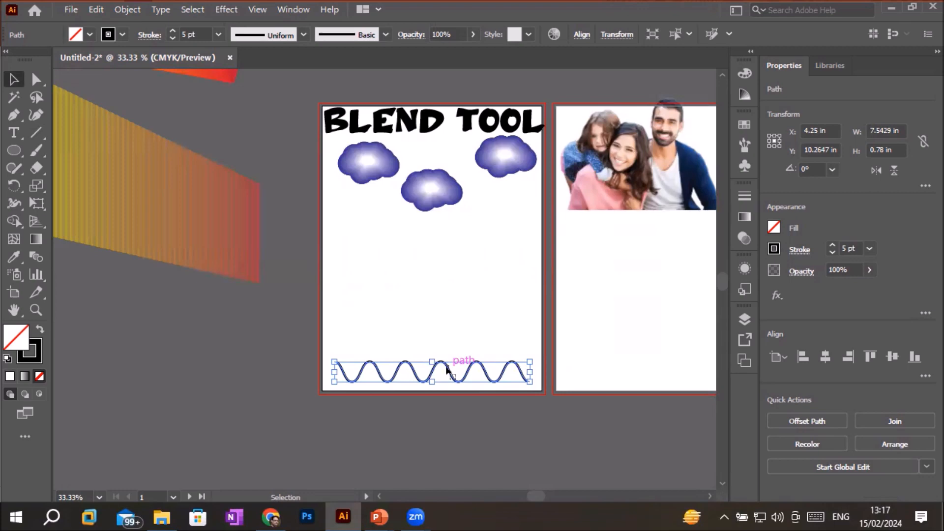
Set the wavy path's stroke colour to yellow.
{"action": "left_click", "coordinate": [123, 34]}
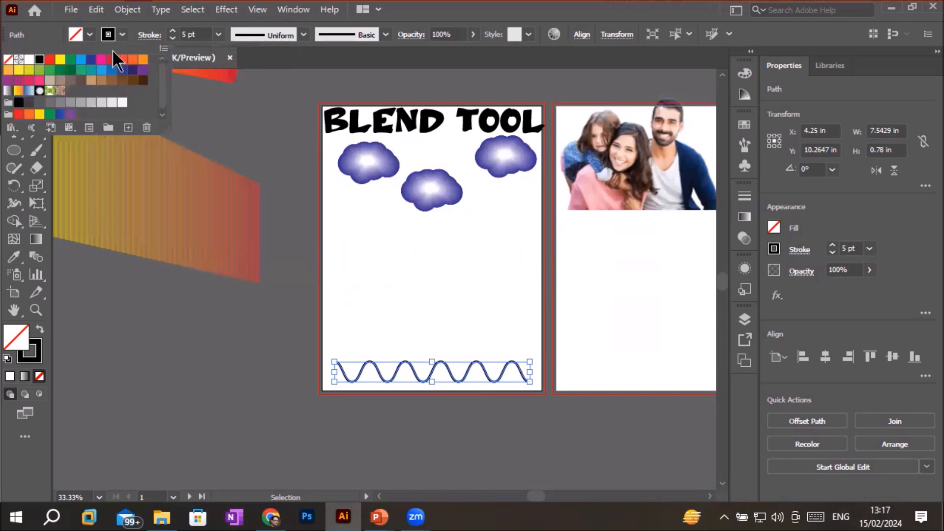
{"action": "left_click", "coordinate": [60, 59]}
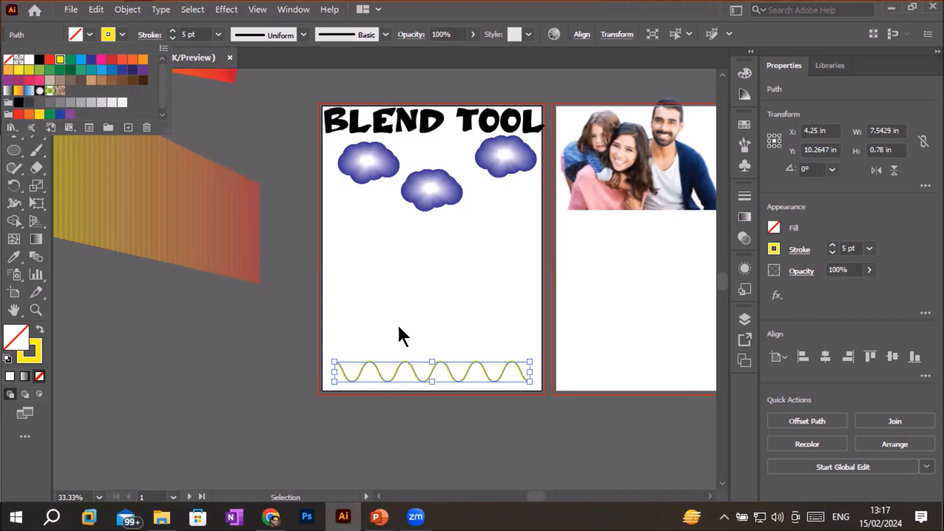
{"action": "left_click", "coordinate": [399, 373]}
Copy the yellow wave about 5.33 in straight up and set the copy's stroke colour to dark blue.
{"action": "scroll", "coordinate": [400, 376], "scroll_direction": "up", "scroll_amount": 4}
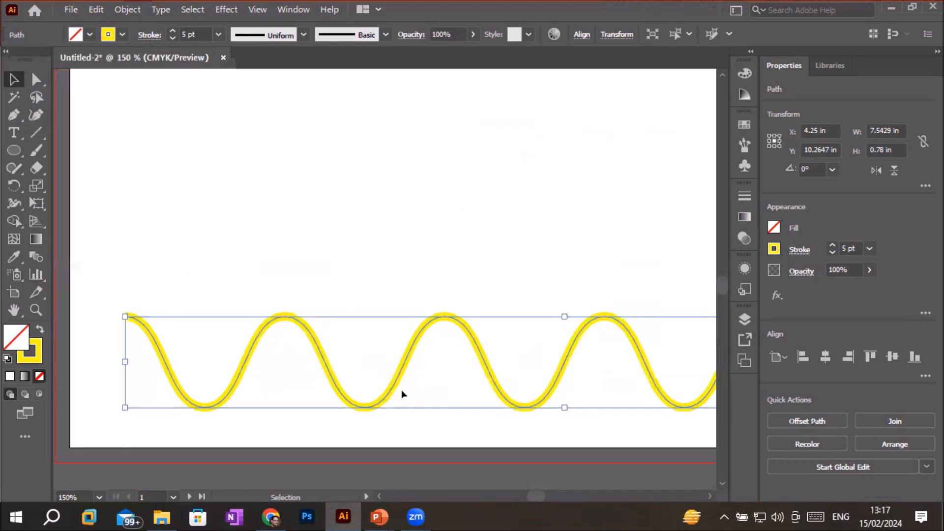
{"action": "scroll", "coordinate": [401, 393], "scroll_direction": "up", "scroll_amount": 1}
{"action": "scroll", "coordinate": [401, 392], "scroll_direction": "down", "scroll_amount": 3}
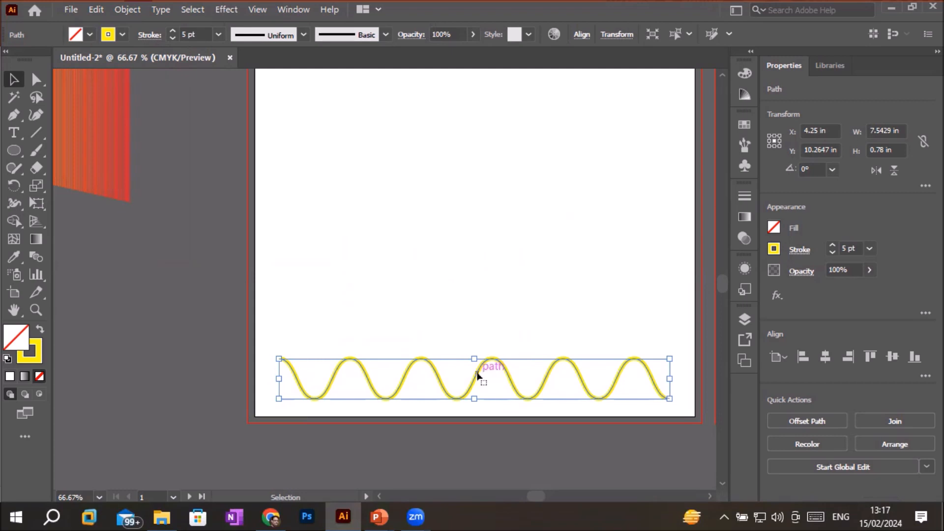
{"action": "mouse_move", "coordinate": [477, 375]}
{"action": "left_mouse_down"}
{"action": "mouse_move", "coordinate": [468, 113]}
{"action": "mouse_move", "coordinate": [476, 99]}
{"action": "left_mouse_up"}
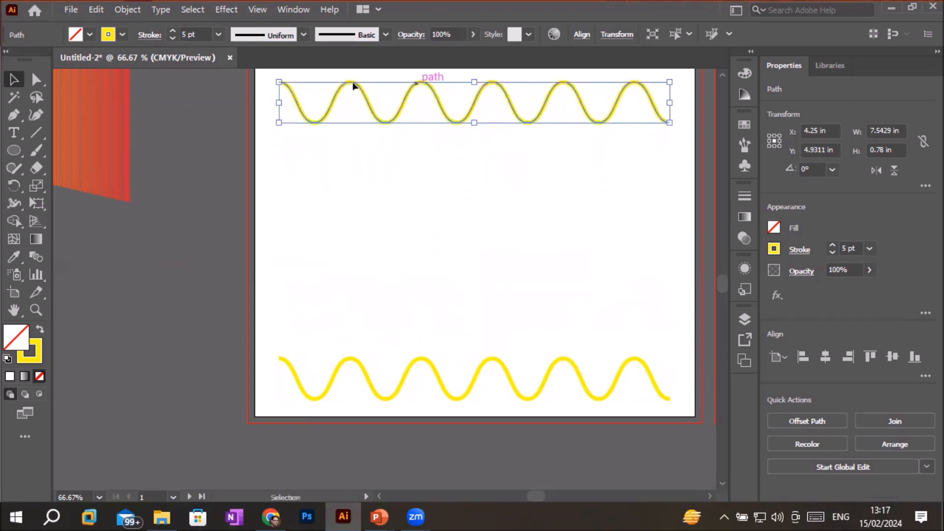
{"action": "left_click", "coordinate": [121, 34]}
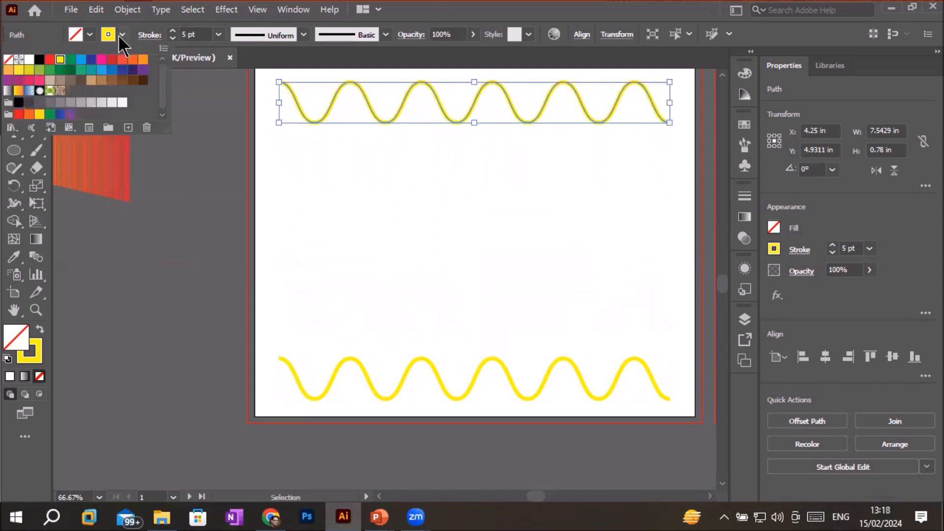
{"action": "left_click", "coordinate": [91, 59]}
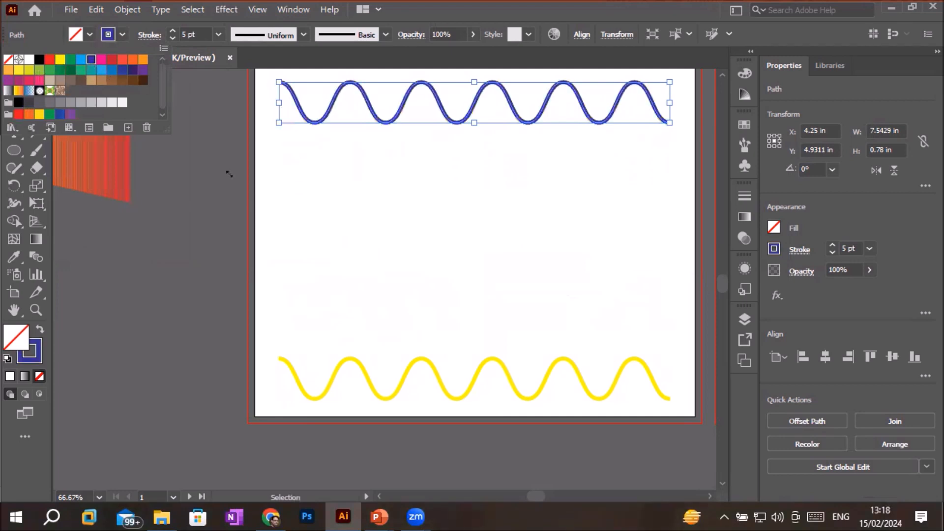
{"action": "left_click", "coordinate": [427, 249]}
Shrink the blue wave from its upper edge to a height of about 0.72 in.
{"action": "scroll", "coordinate": [427, 250], "scroll_direction": "down", "scroll_amount": 2}
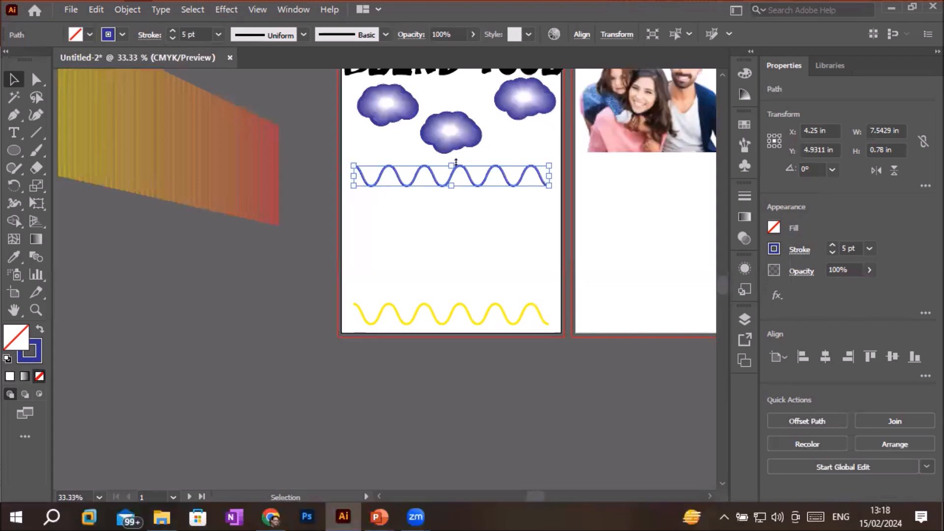
{"action": "left_click_drag", "start_coordinate": [456, 163], "coordinate": [453, 188]}
{"action": "left_click_drag", "start_coordinate": [453, 203], "coordinate": [465, 168]}
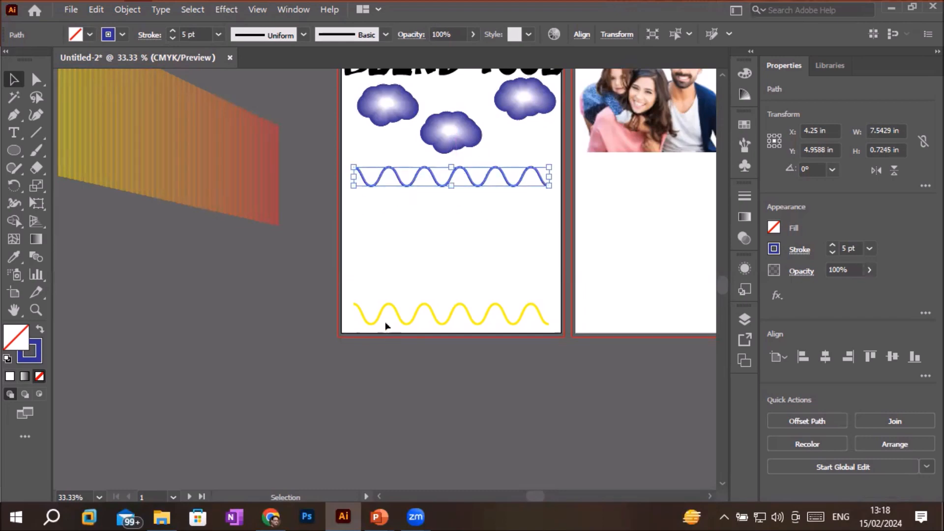
Make a blend between the blue and yellow waves and deselect it.
{"action": "left_click_drag", "start_coordinate": [317, 161], "coordinate": [577, 343]}
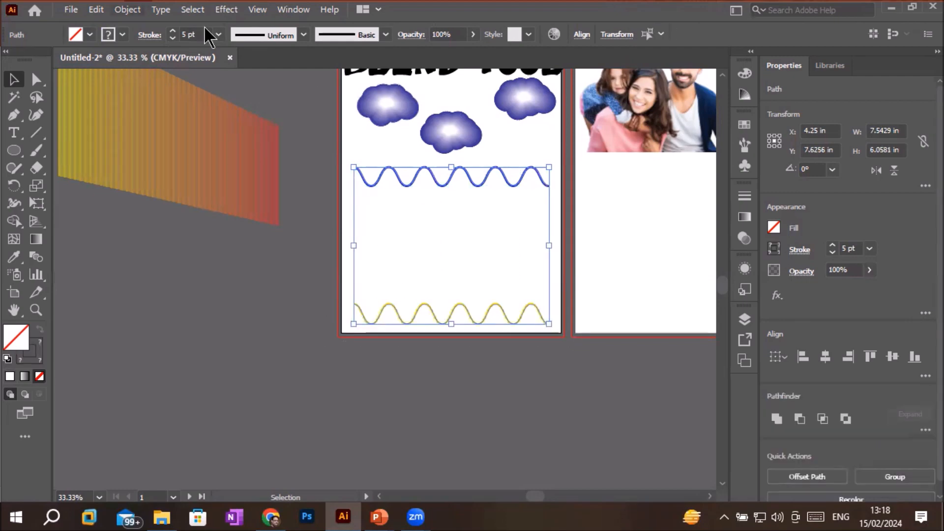
{"action": "left_click", "coordinate": [128, 9]}
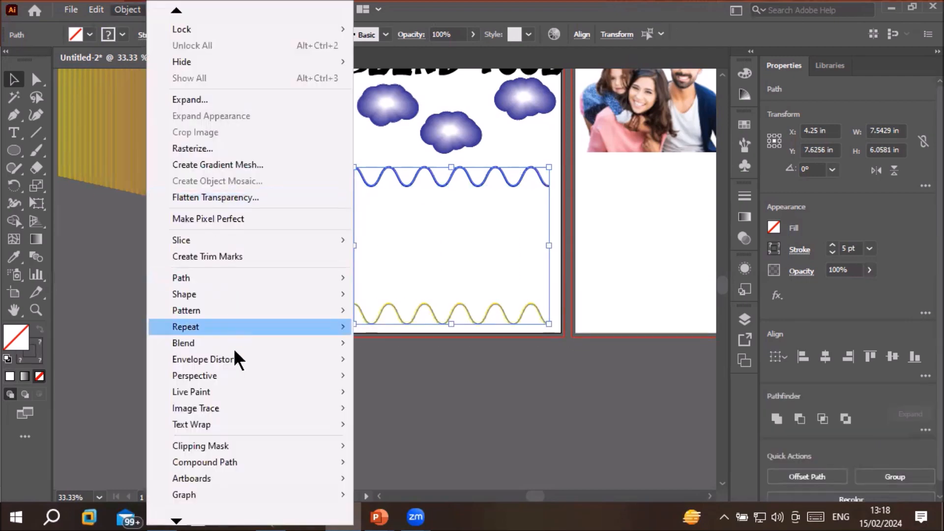
{"action": "mouse_move", "coordinate": [278, 345]}
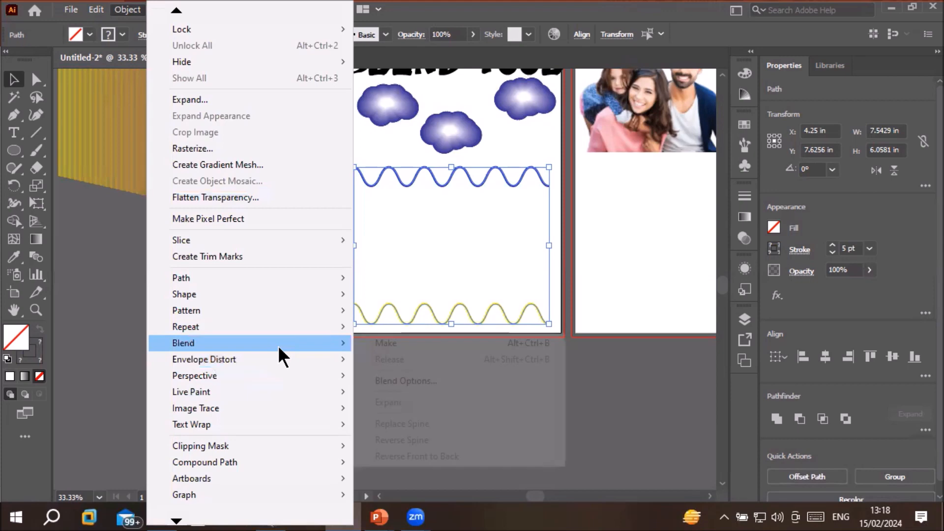
{"action": "left_click", "coordinate": [394, 347]}
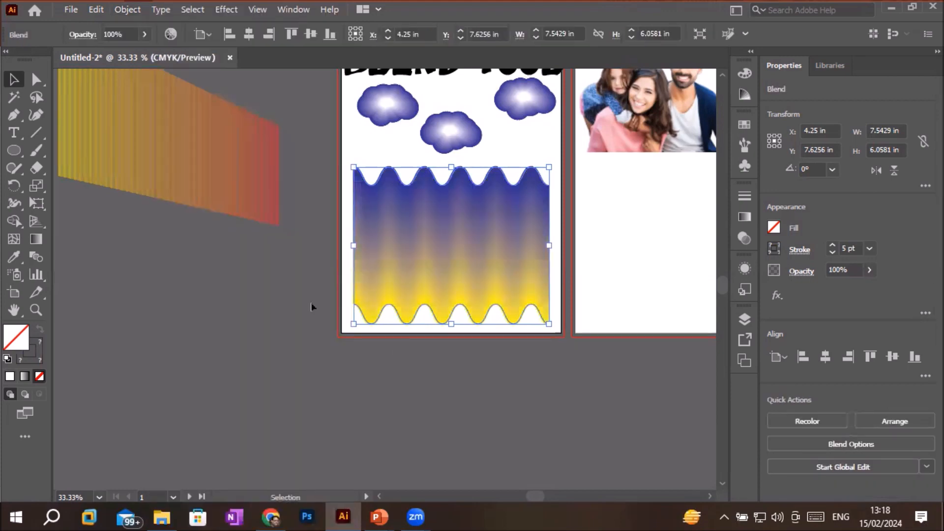
{"action": "left_click", "coordinate": [284, 317]}
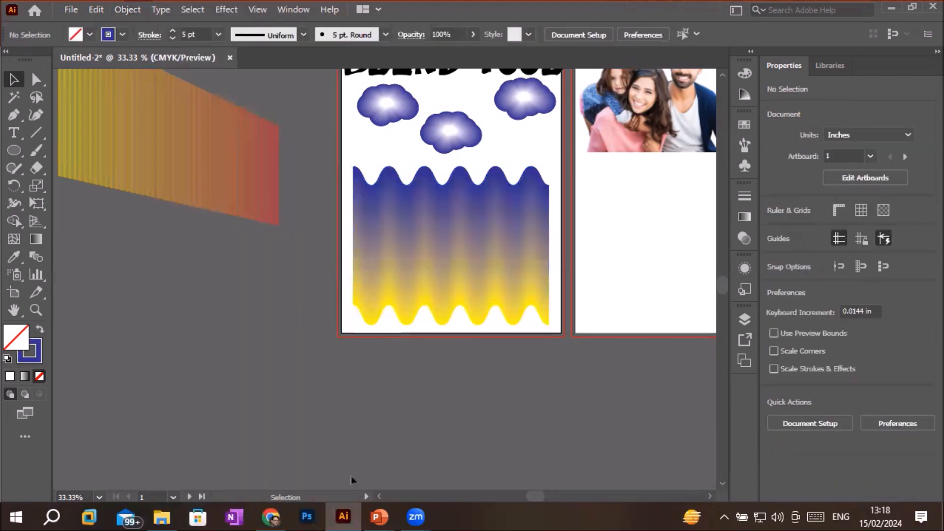
Move the family photo onto the wave blend and place it above all other objects in Layer 1.
{"action": "left_click_drag", "start_coordinate": [675, 147], "coordinate": [458, 288]}
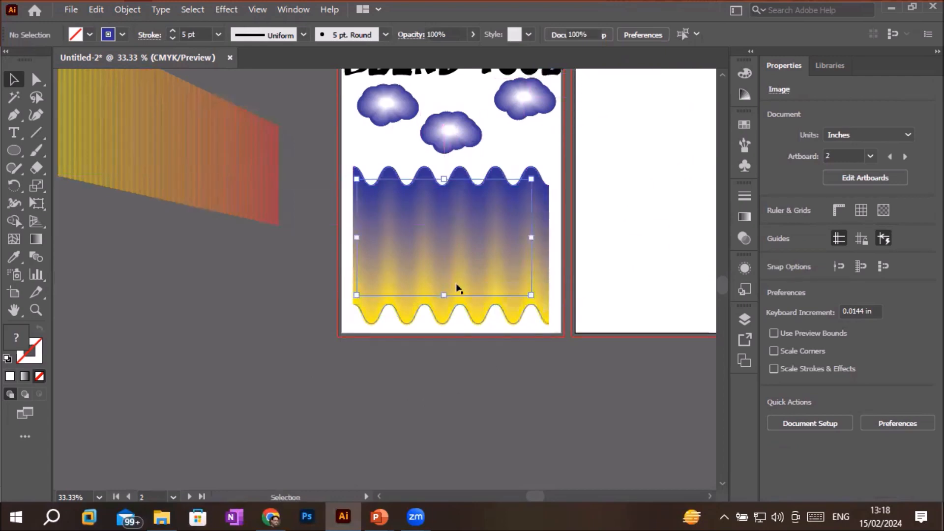
{"action": "left_click", "coordinate": [743, 358]}
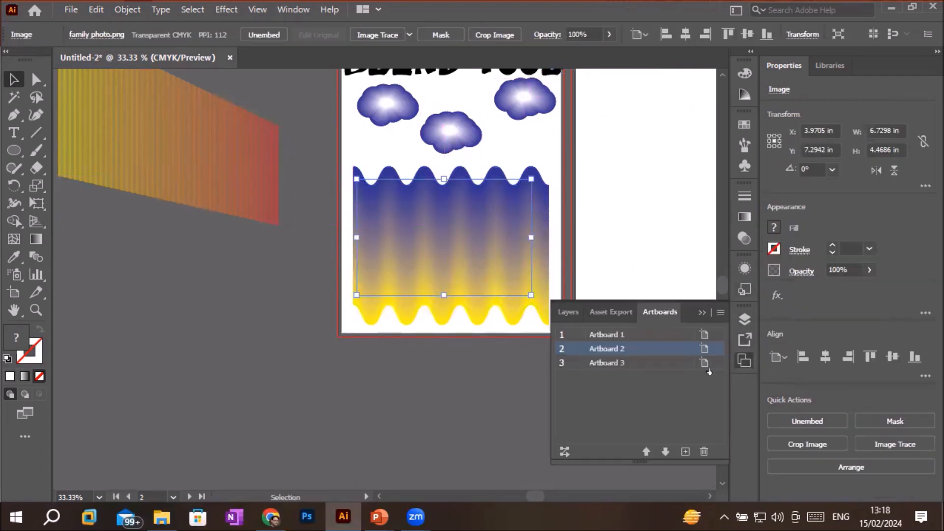
{"action": "left_click", "coordinate": [574, 313]}
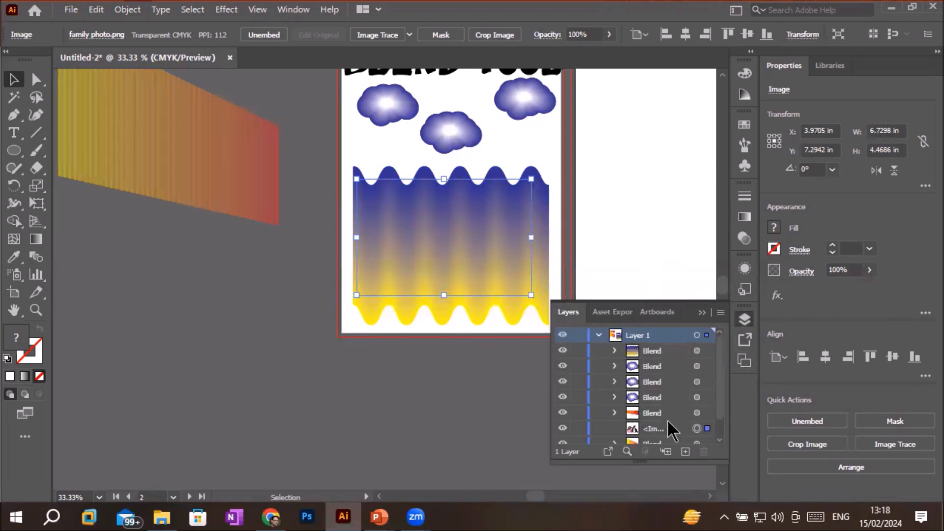
{"action": "left_click", "coordinate": [634, 428]}
{"action": "left_click_drag", "start_coordinate": [635, 427], "coordinate": [649, 351]}
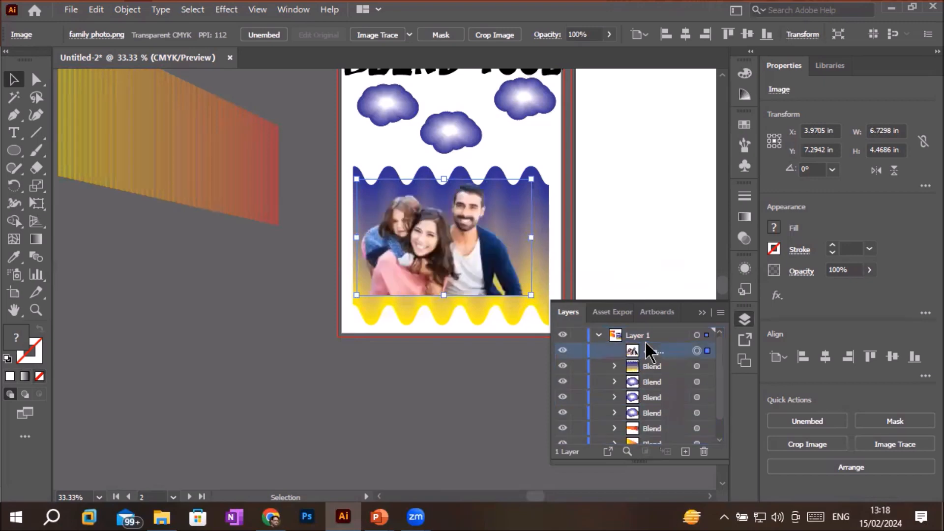
{"action": "left_click", "coordinate": [625, 216]}
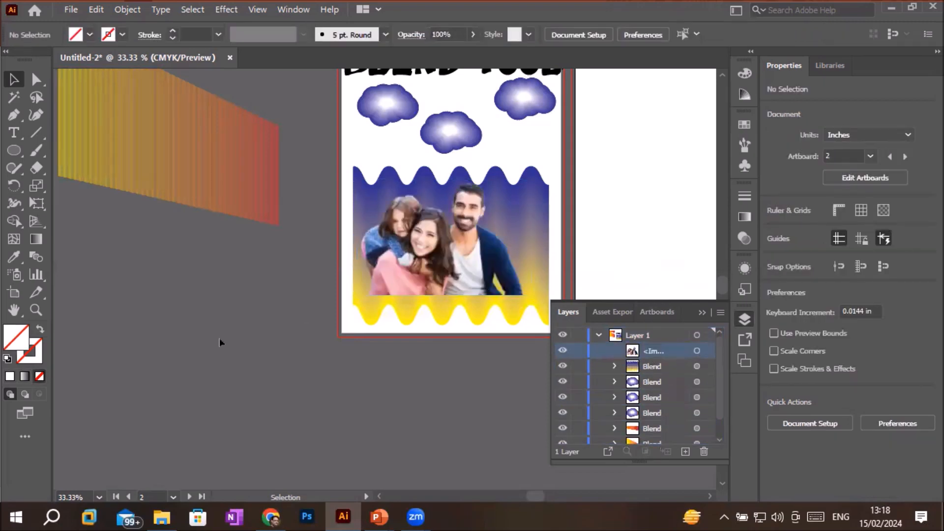
Draw a rectangle about 7.34 by 1.09 in near the bottom of the empty second artboard.
{"action": "scroll", "coordinate": [249, 363], "scroll_direction": "up", "scroll_amount": 1}
{"action": "scroll", "coordinate": [252, 363], "scroll_direction": "down", "scroll_amount": 1}
{"action": "scroll", "coordinate": [251, 363], "scroll_direction": "up", "scroll_amount": 1}
{"action": "scroll", "coordinate": [252, 363], "scroll_direction": "down", "scroll_amount": 1}
{"action": "key", "text": "space"}
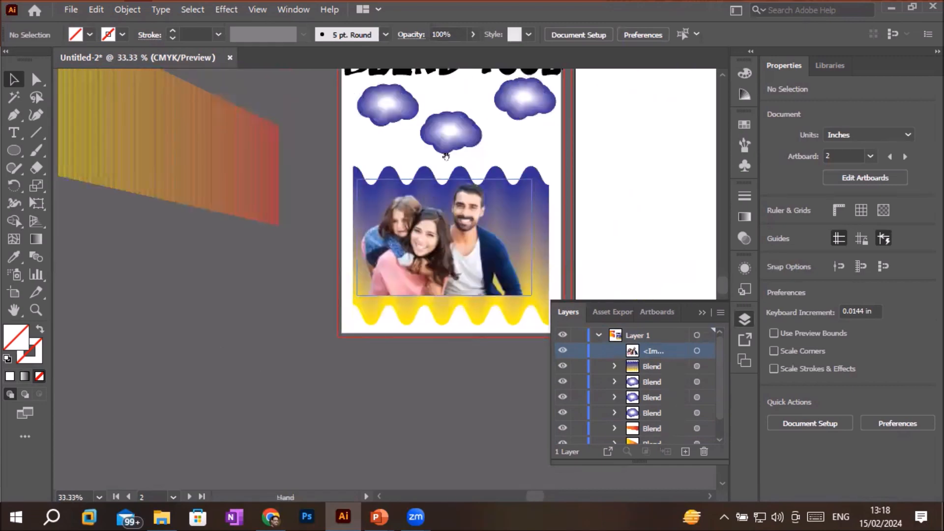
{"action": "left_click_drag", "start_coordinate": [488, 151], "coordinate": [388, 246]}
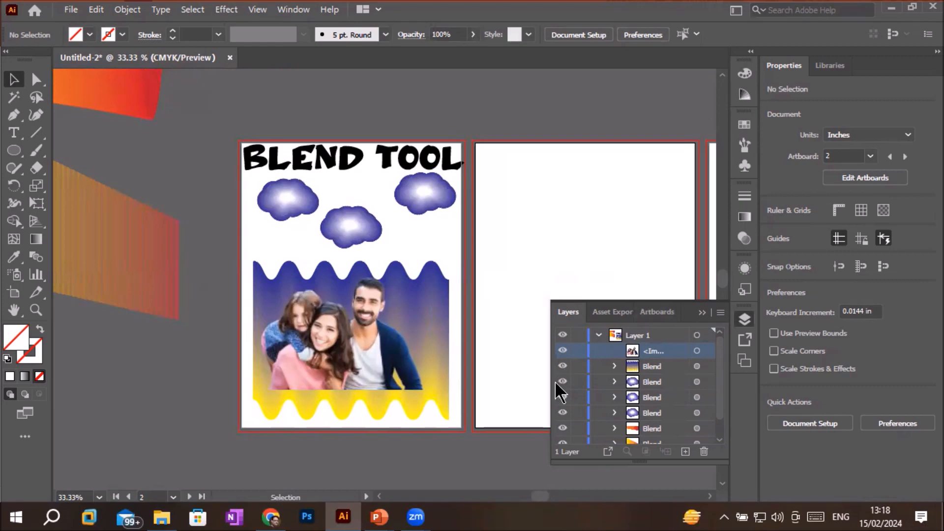
{"action": "left_click", "coordinate": [698, 312]}
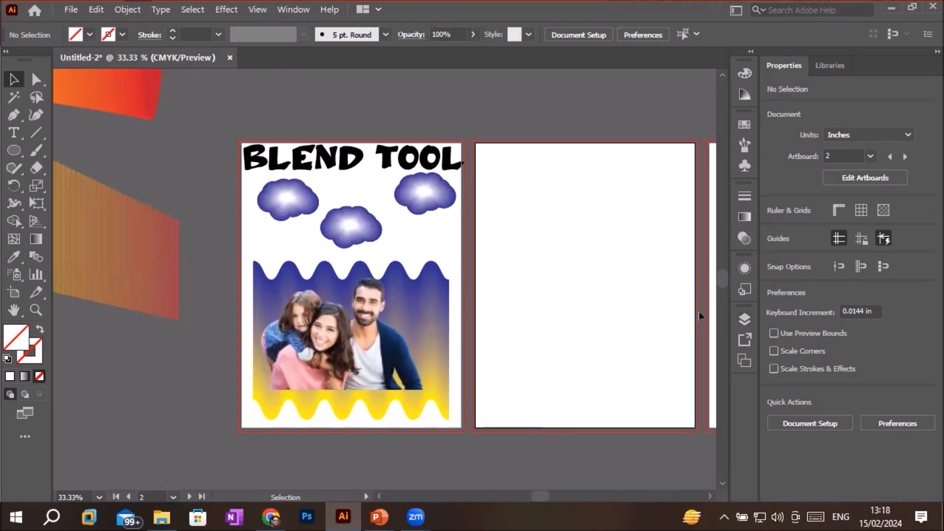
{"action": "left_click_drag", "start_coordinate": [13, 156], "coordinate": [72, 149]}
{"action": "left_click_drag", "start_coordinate": [492, 386], "coordinate": [686, 415]}
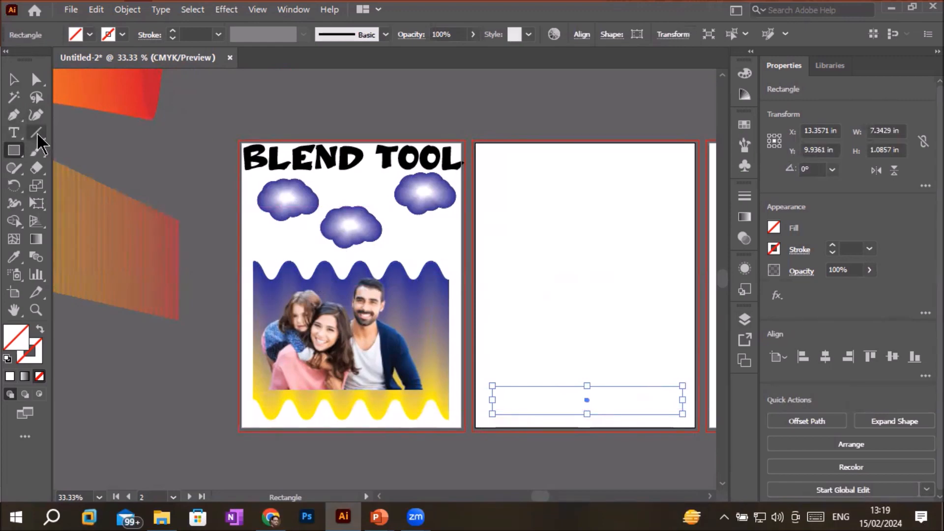
Draw an arc about 3.91 in wide and 5.07 in high above the rectangle and apply the default fill and stroke.
{"action": "left_click_drag", "start_coordinate": [38, 136], "coordinate": [79, 150]}
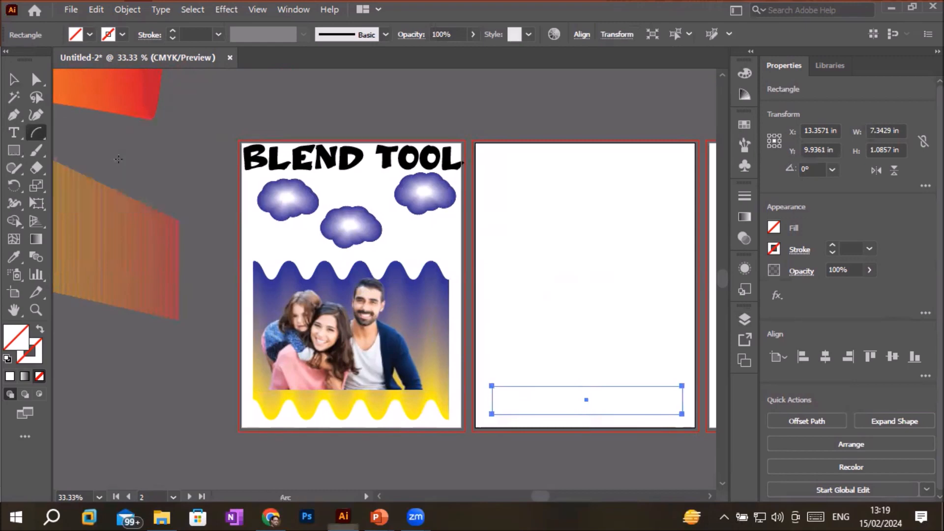
{"action": "mouse_move", "coordinate": [514, 303]}
{"action": "left_mouse_down"}
{"action": "mouse_move", "coordinate": [671, 166]}
{"action": "mouse_move", "coordinate": [605, 173]}
{"action": "mouse_move", "coordinate": [615, 173]}
{"action": "left_mouse_up"}
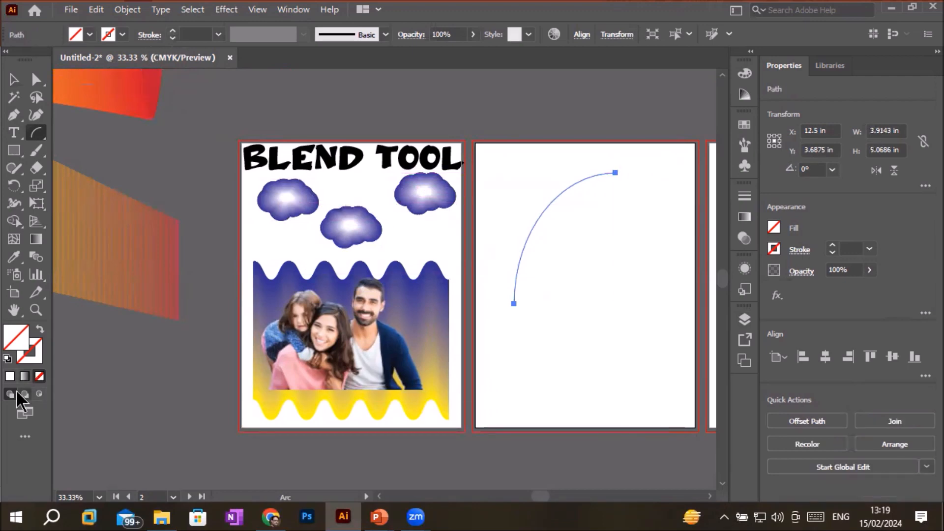
{"action": "left_click", "coordinate": [7, 359]}
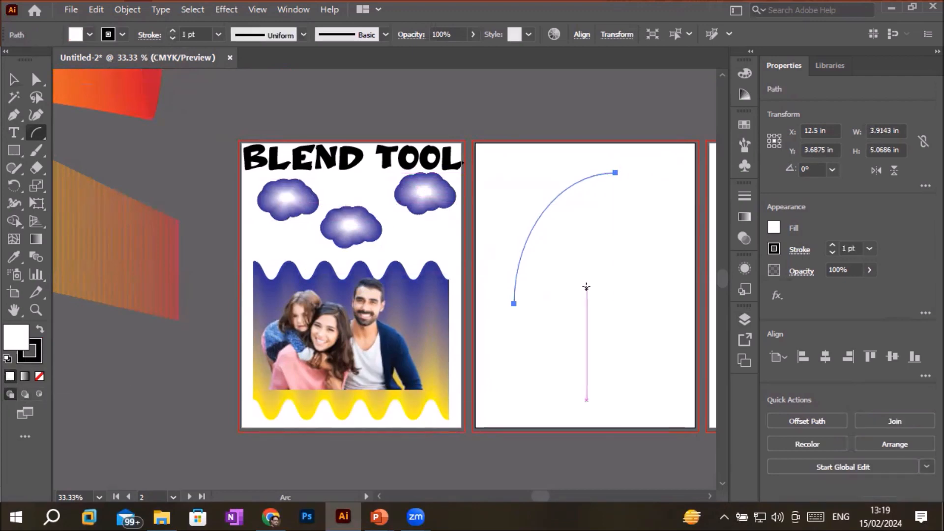
Duplicate the arc on the second artboard, flip the copy horizontally, and position both halves to form a symmetrical arch.
{"action": "left_click", "coordinate": [13, 79]}
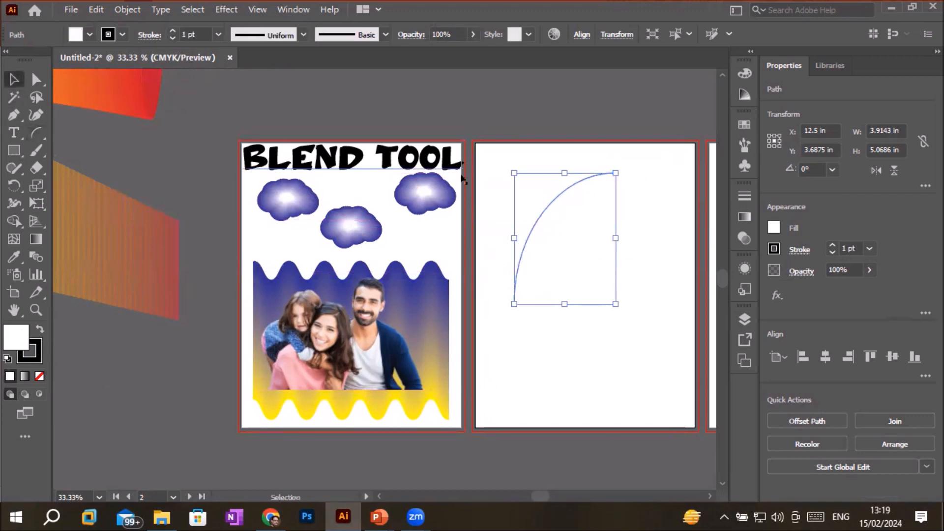
{"action": "left_click_drag", "start_coordinate": [550, 208], "coordinate": [531, 209]}
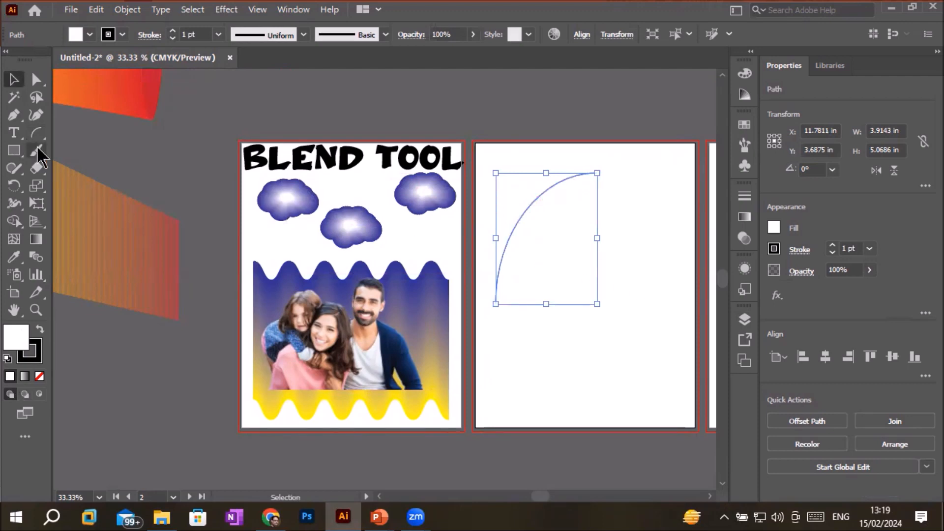
{"action": "left_click_drag", "start_coordinate": [510, 241], "coordinate": [607, 246]}
{"action": "left_click", "coordinate": [877, 170]}
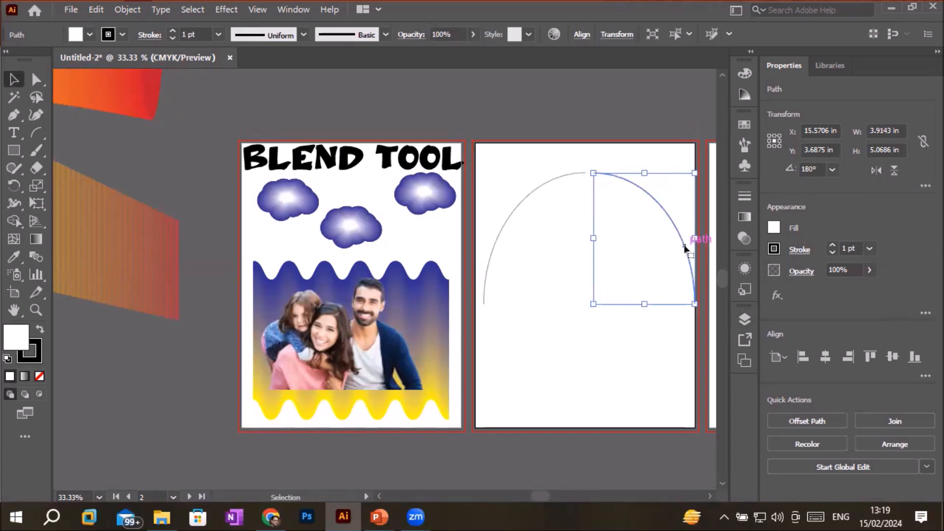
{"action": "left_click_drag", "start_coordinate": [685, 249], "coordinate": [681, 250]}
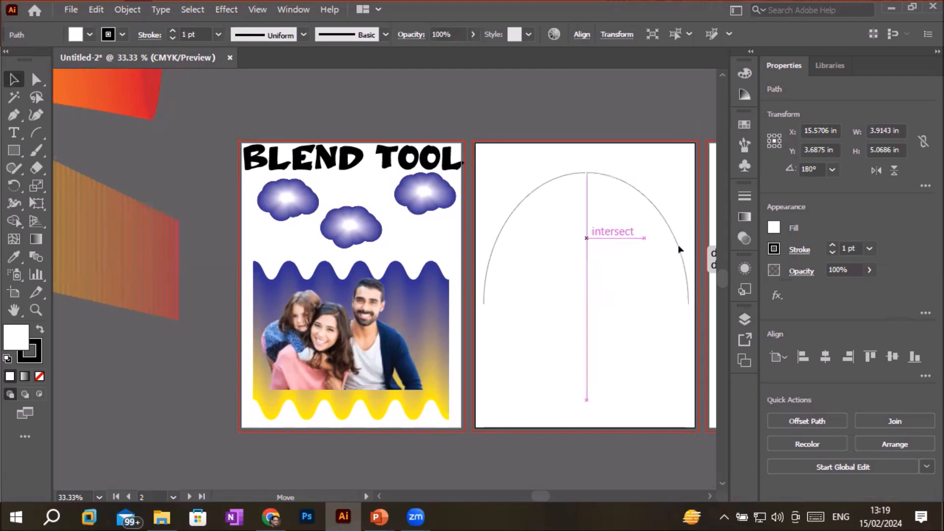
{"action": "left_click_drag", "start_coordinate": [679, 249], "coordinate": [679, 249]}
{"action": "left_click", "coordinate": [661, 348]}
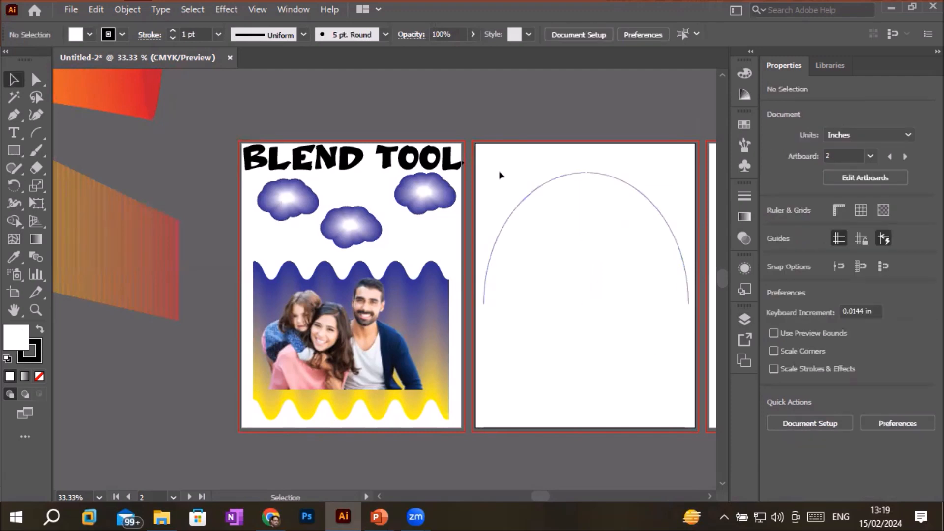
Select both black arcs of the arch and make a blend between them.
{"action": "left_click_drag", "start_coordinate": [496, 163], "coordinate": [696, 363]}
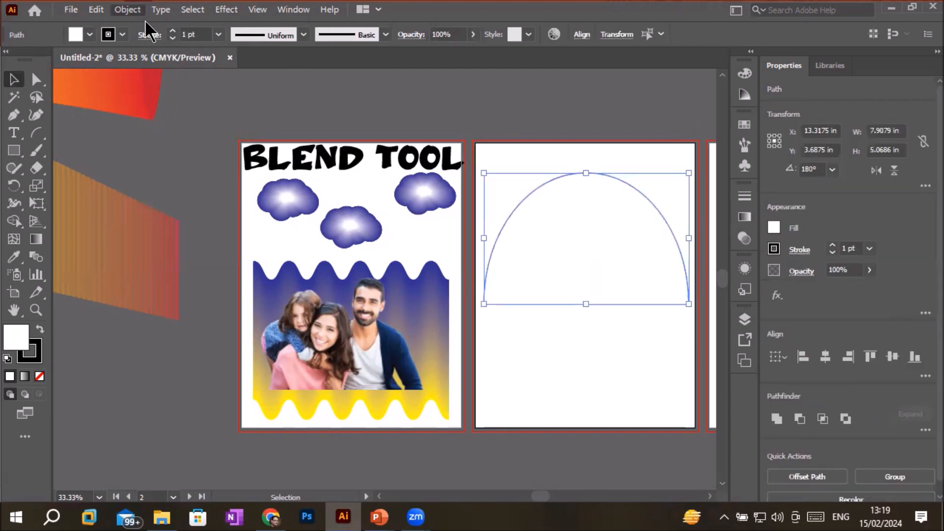
{"action": "left_click", "coordinate": [128, 10]}
{"action": "mouse_move", "coordinate": [231, 344]}
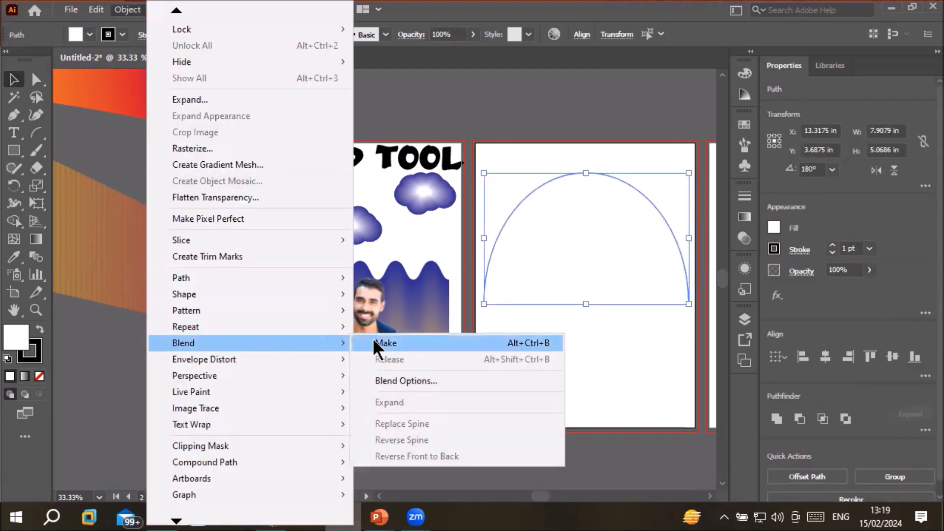
{"action": "left_click", "coordinate": [376, 340]}
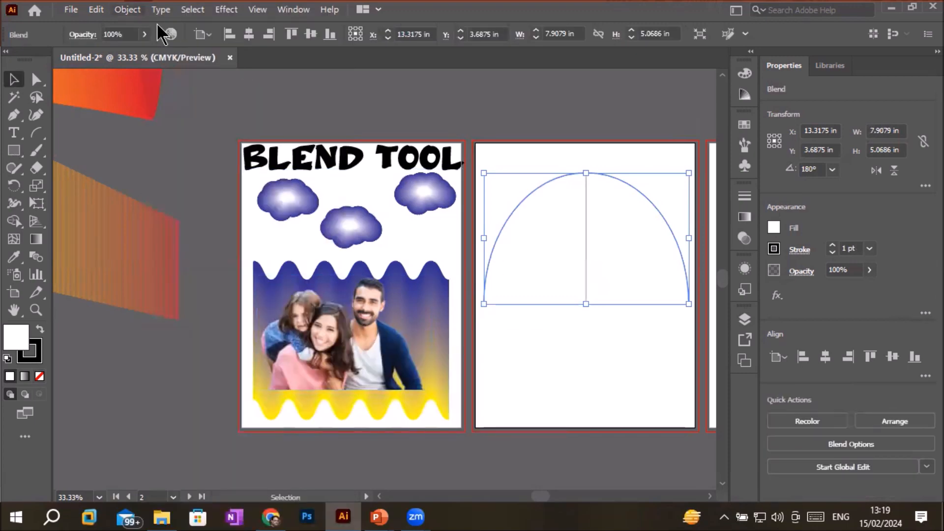
Try Specified Steps spacing with increasing step counts in the blend options, with preview on, and switch back to Smooth Color.
{"action": "key", "text": "alt+o"}
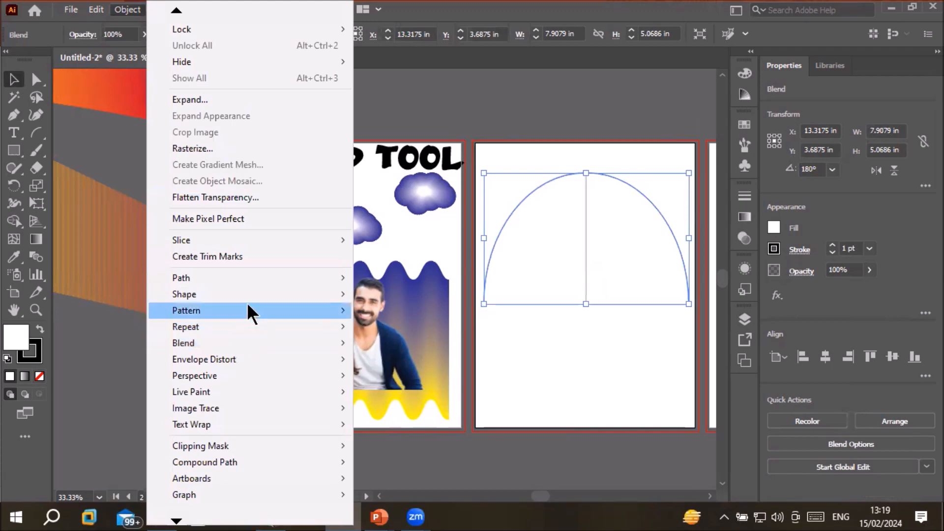
{"action": "mouse_move", "coordinate": [258, 342]}
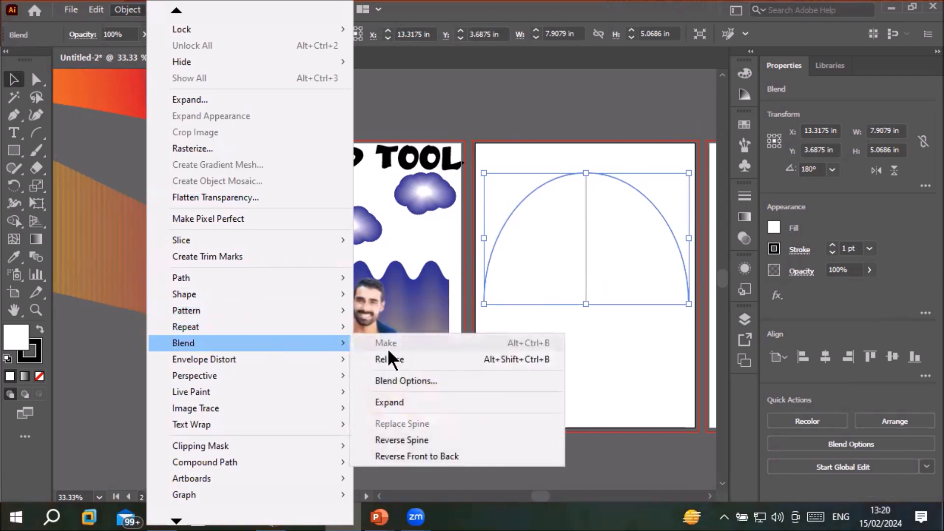
{"action": "left_click", "coordinate": [402, 380]}
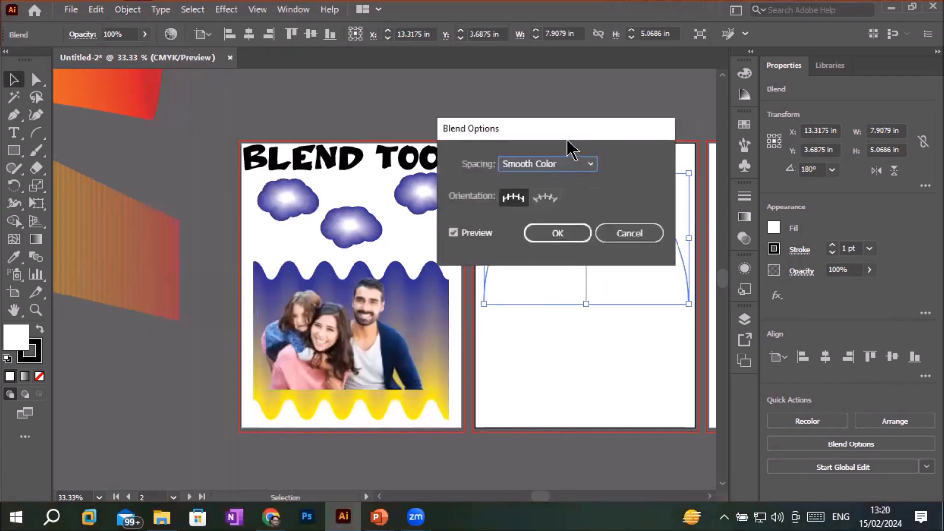
{"action": "left_click_drag", "start_coordinate": [559, 131], "coordinate": [268, 170]}
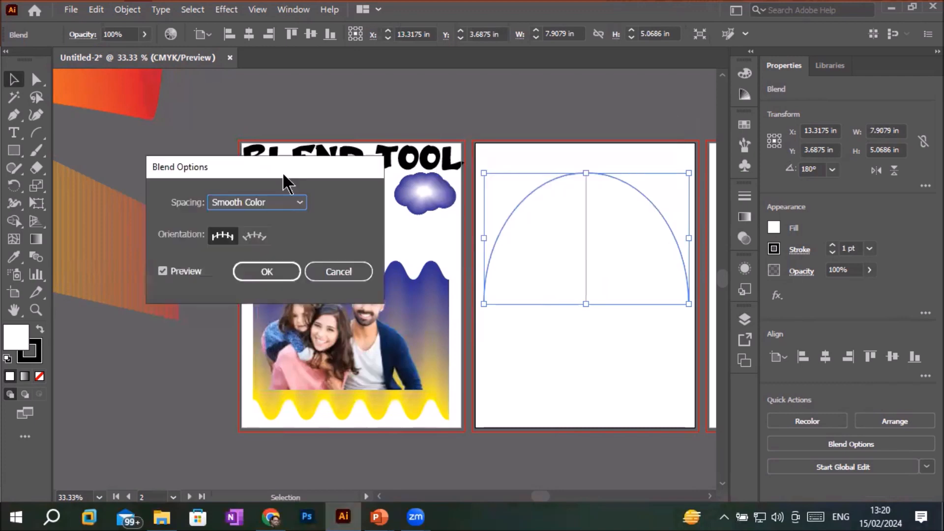
{"action": "left_click", "coordinate": [298, 203]}
{"action": "left_click", "coordinate": [276, 235]}
{"action": "left_click", "coordinate": [340, 202]}
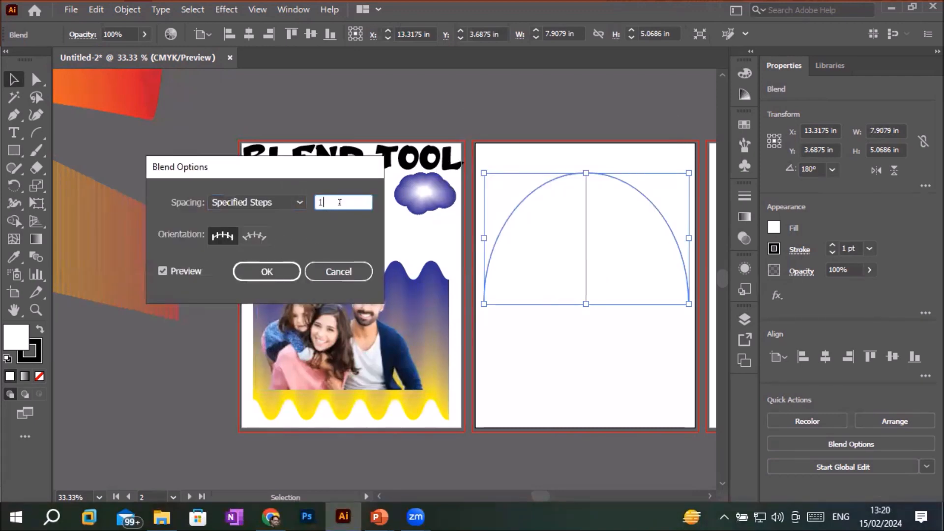
{"action": "key", "text": "Up"}
{"action": "key", "text": "Up"}
{"action": "key", "text": "Up"}
{"action": "key", "text": "Up"}
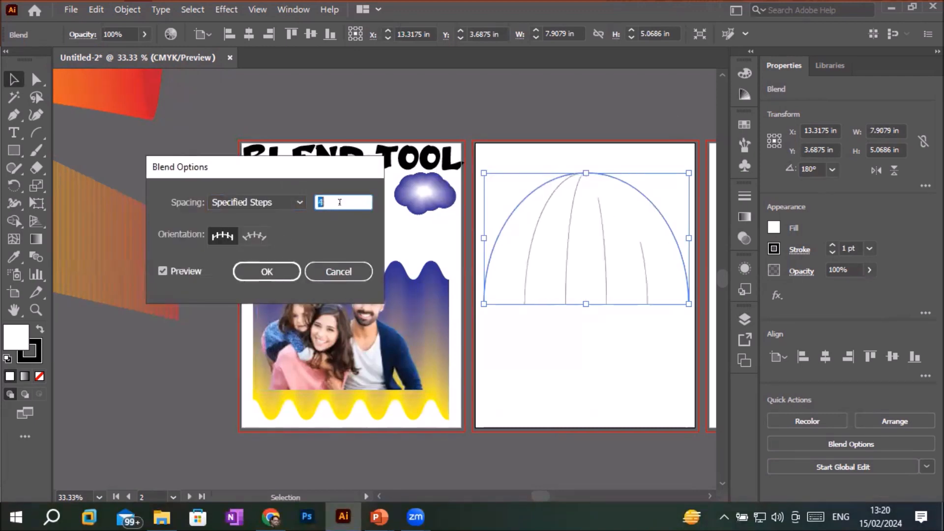
{"action": "key", "text": "Up"}
{"action": "key", "text": "Up"}
{"action": "key", "text": "Up"}
{"action": "key", "text": "Up"}
{"action": "key", "text": "Up"}
{"action": "key", "text": "Up"}
{"action": "key", "text": "Up"}
{"action": "key", "text": "Up"}
{"action": "key", "text": "Up"}
{"action": "key", "text": "Up"}
{"action": "key", "text": "Up"}
{"action": "key", "text": "Up"}
{"action": "key", "text": "Up"}
{"action": "key", "text": "Up"}
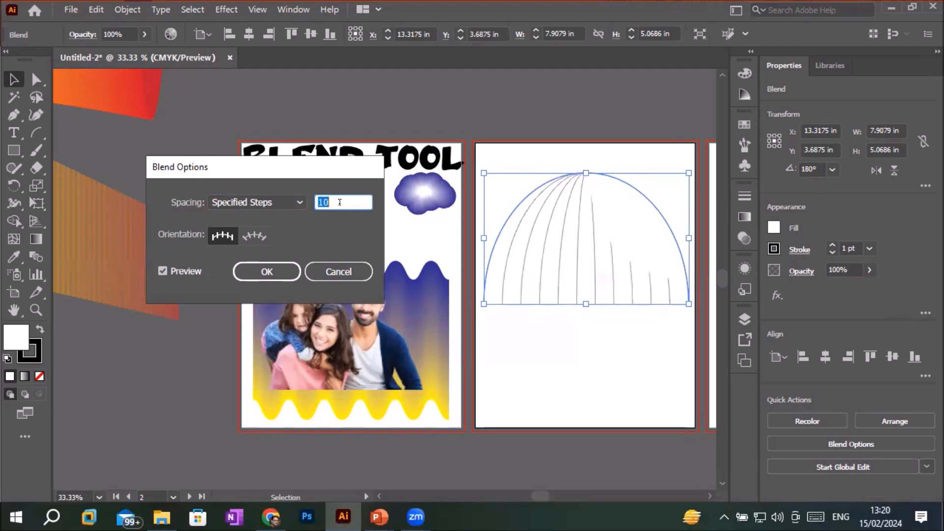
{"action": "key", "text": "Up"}
{"action": "key", "text": "Up"}
{"action": "key", "text": "Up"}
{"action": "key", "text": "Up"}
{"action": "key", "text": "Up"}
{"action": "key", "text": "Up"}
{"action": "key", "text": "Up"}
{"action": "key", "text": "Up"}
{"action": "key", "text": "Up"}
{"action": "key", "text": "Up"}
{"action": "key", "text": "Up"}
{"action": "key", "text": "Up"}
{"action": "key", "text": "Up"}
{"action": "key", "text": "Up"}
{"action": "key", "text": "Up"}
{"action": "key", "text": "Up"}
{"action": "key", "text": "Up"}
{"action": "key", "text": "Up"}
{"action": "key", "text": "Up"}
{"action": "key", "text": "Up"}
{"action": "left_click", "coordinate": [301, 204]}
{"action": "left_click", "coordinate": [250, 219]}
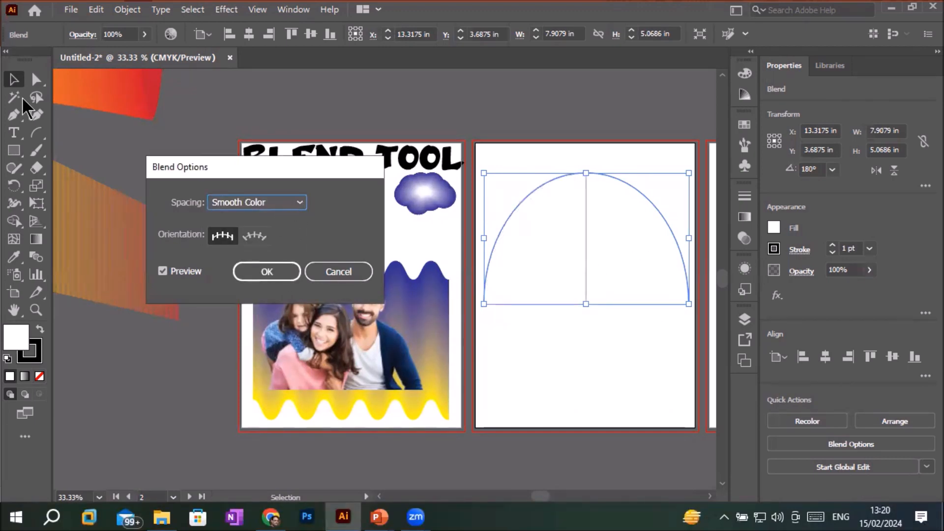
Cancel the blend options, undo the blend of the two arcs, and deselect them.
{"action": "left_click", "coordinate": [339, 271]}
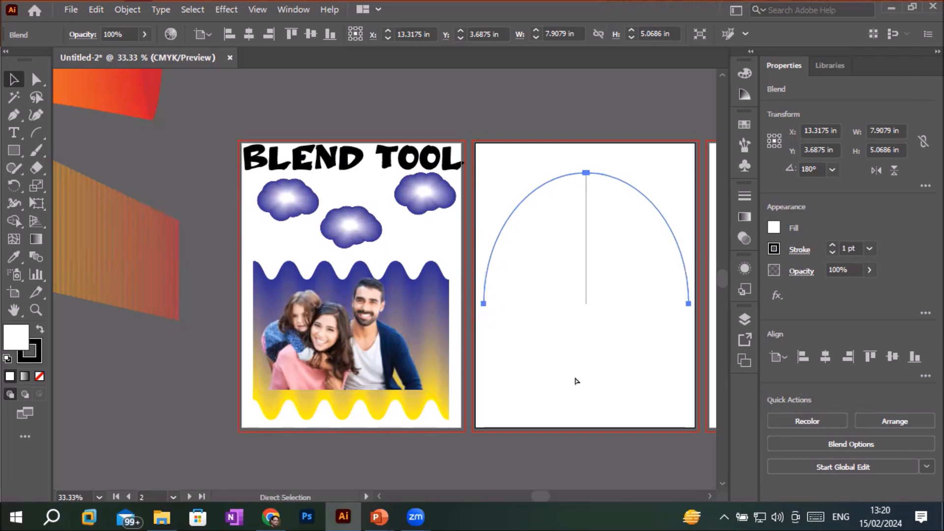
{"action": "key", "text": "ctrl+z"}
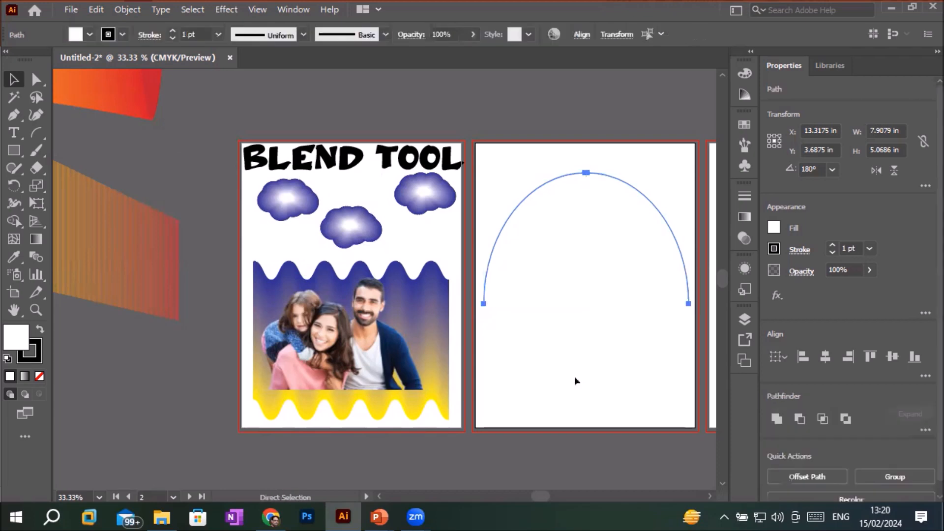
{"action": "left_click", "coordinate": [575, 378]}
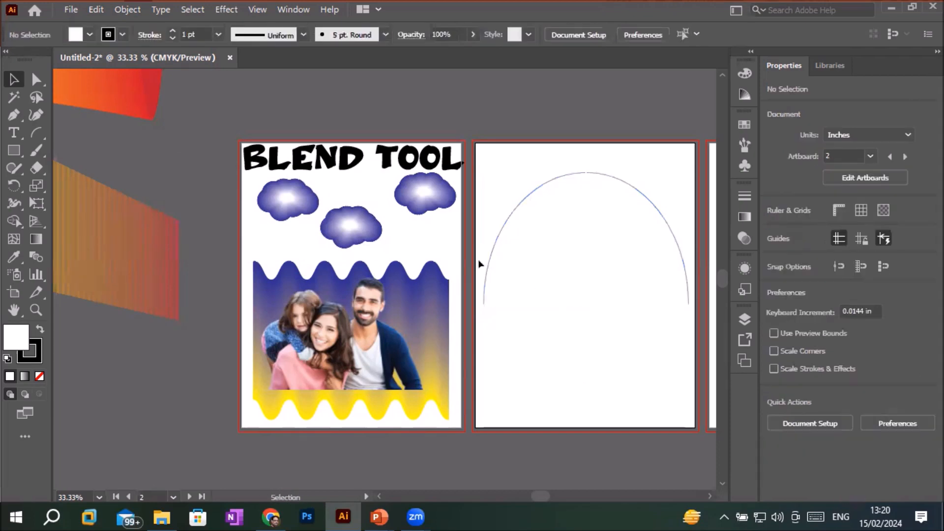
Set the fill of both the left and right arcs to None.
{"action": "left_click", "coordinate": [489, 266]}
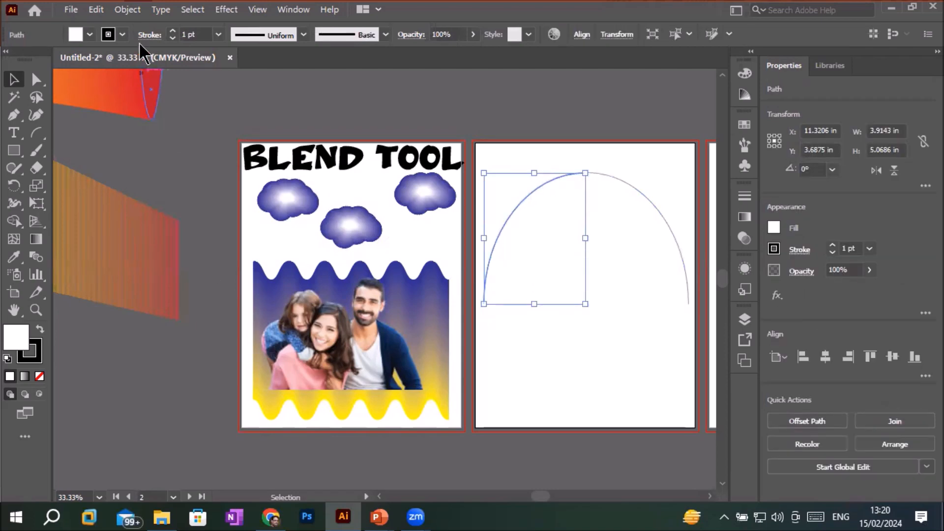
{"action": "left_click", "coordinate": [90, 35]}
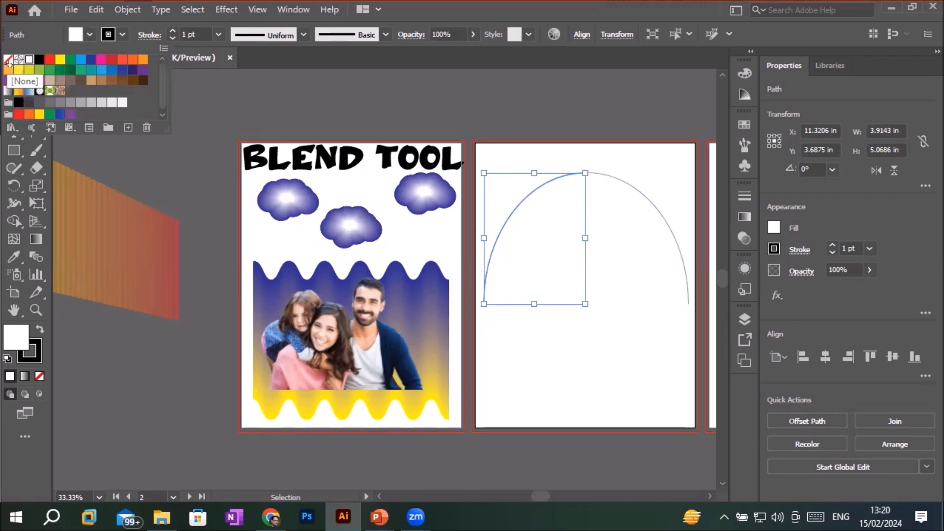
{"action": "left_click", "coordinate": [8, 60]}
{"action": "key", "text": "Escape"}
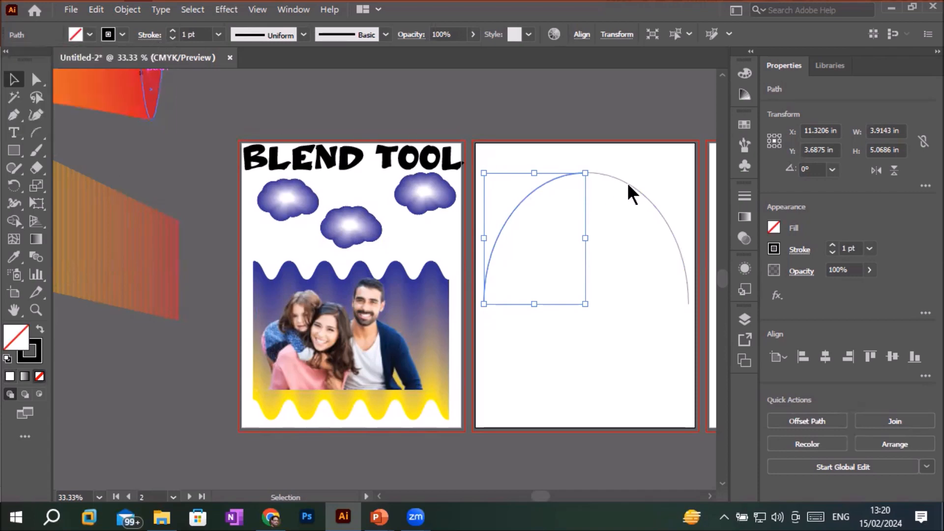
{"action": "left_click", "coordinate": [630, 185]}
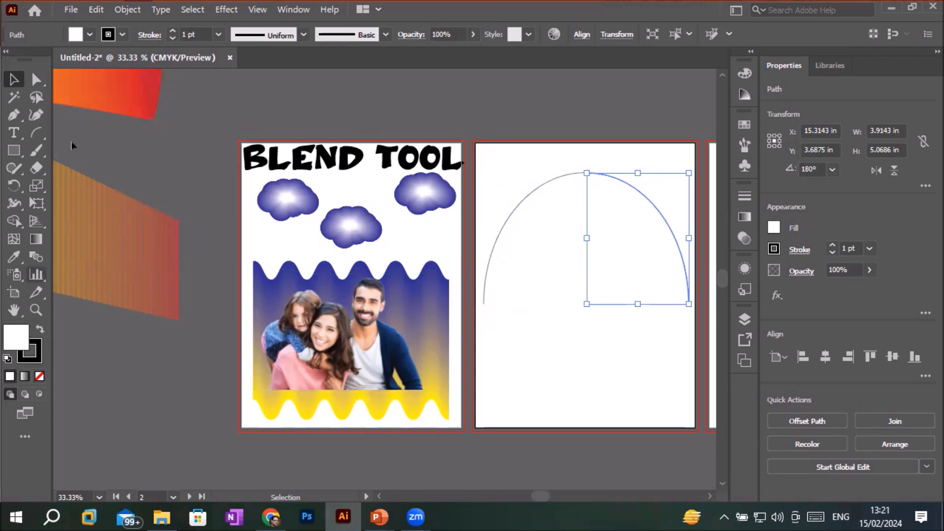
{"action": "left_click", "coordinate": [89, 34]}
{"action": "left_click", "coordinate": [8, 59]}
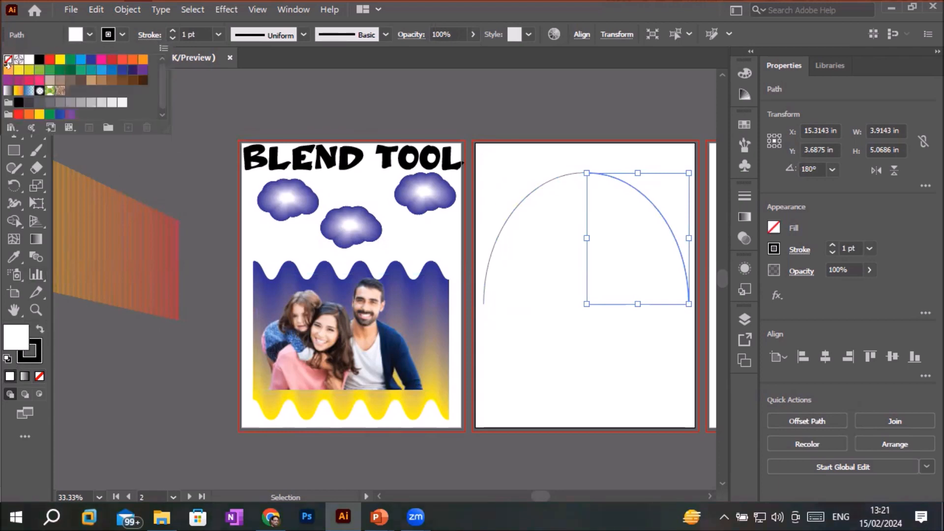
{"action": "left_click", "coordinate": [543, 363]}
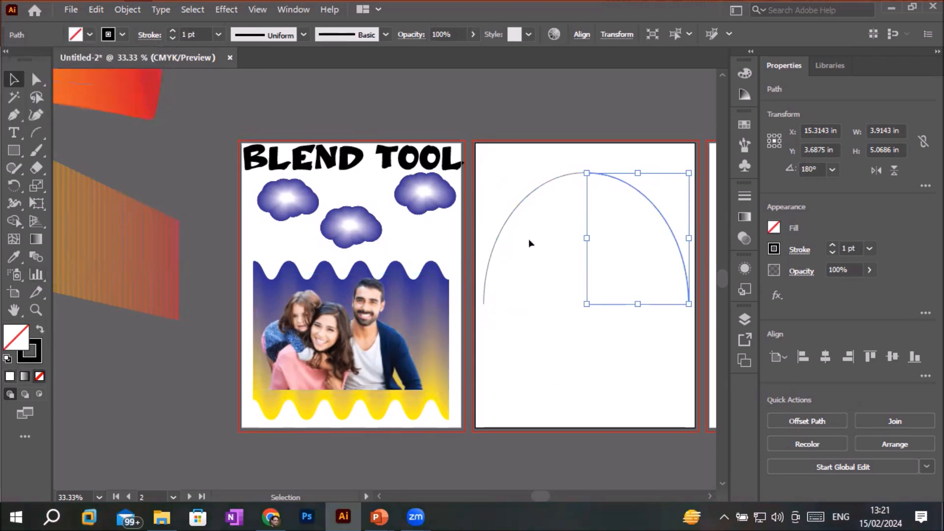
Set the left arc's stroke color to red.
{"action": "left_click", "coordinate": [505, 228]}
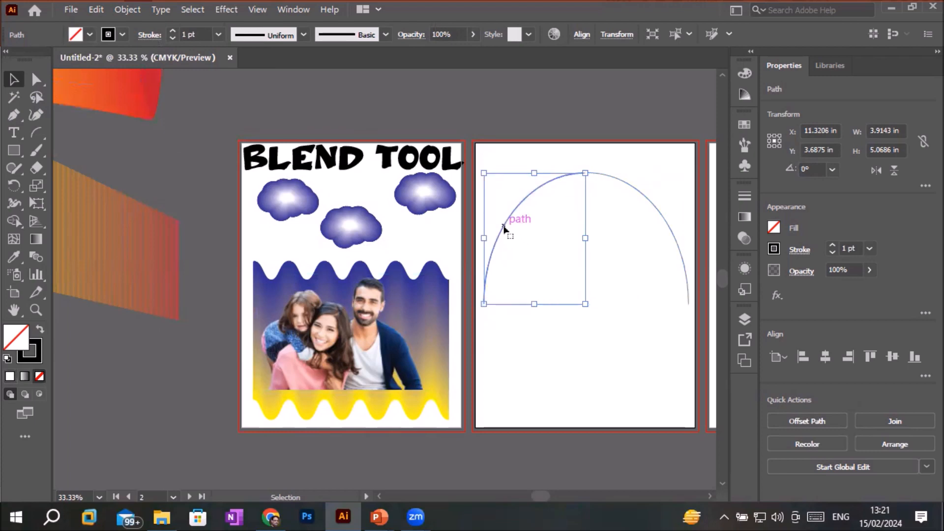
{"action": "left_click", "coordinate": [123, 35]}
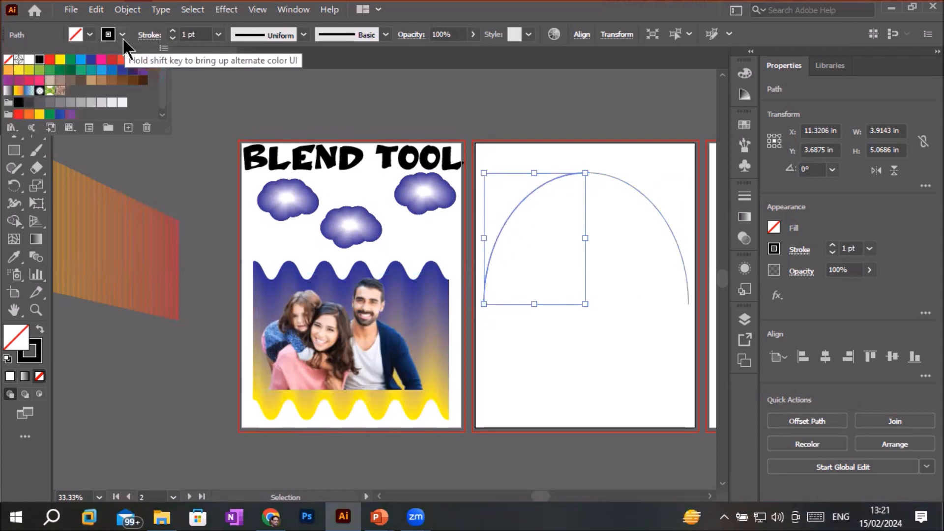
{"action": "left_click", "coordinate": [49, 60]}
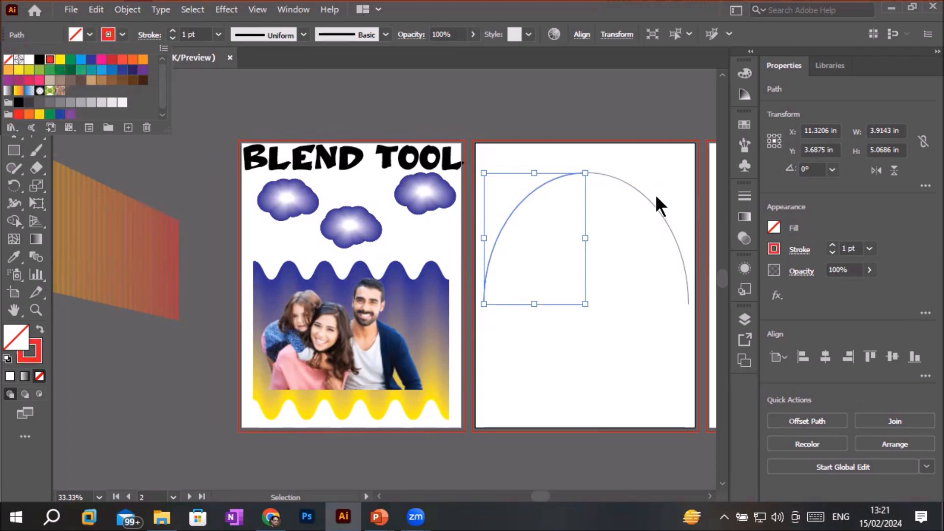
Set the right arc's stroke color to dark blue in isolation mode and return to the full artwork.
{"action": "left_click", "coordinate": [650, 198]}
{"action": "double_click", "coordinate": [650, 200]}
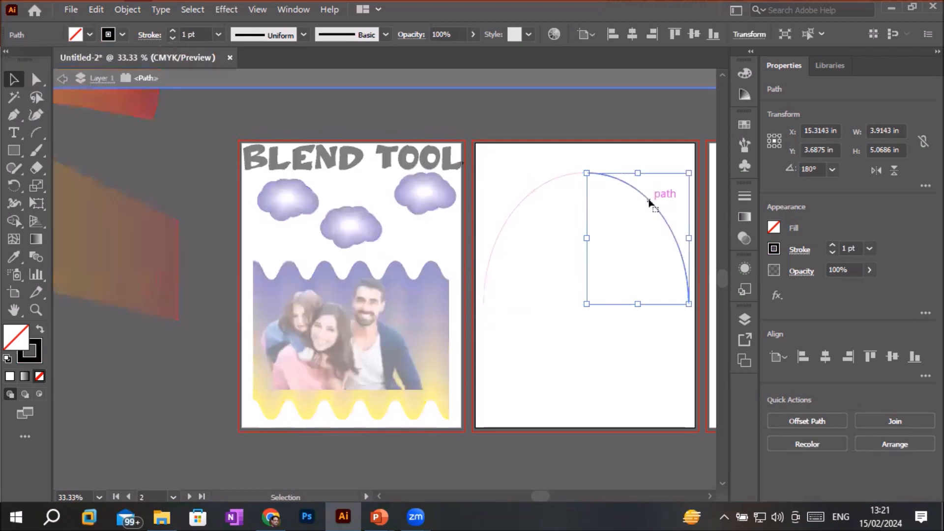
{"action": "left_click", "coordinate": [123, 35]}
{"action": "left_click", "coordinate": [93, 60]}
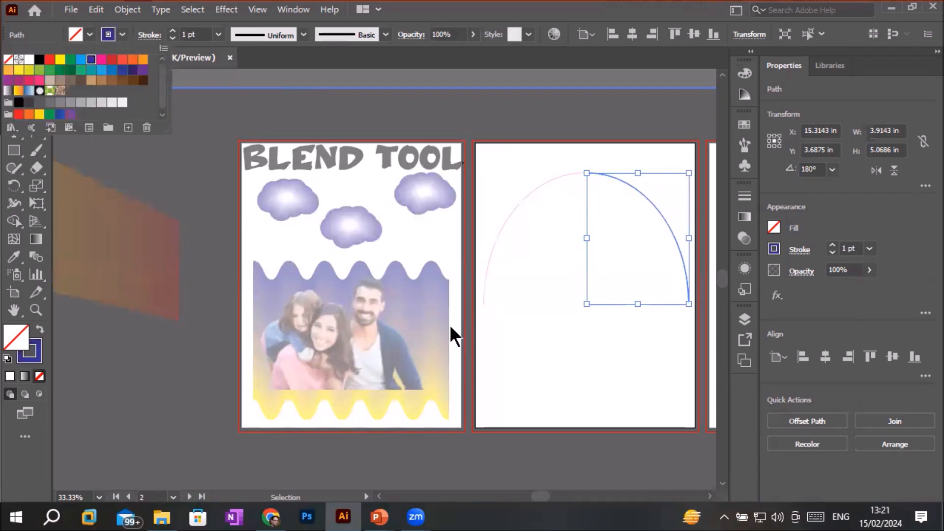
{"action": "left_click", "coordinate": [543, 379]}
{"action": "double_click", "coordinate": [544, 382]}
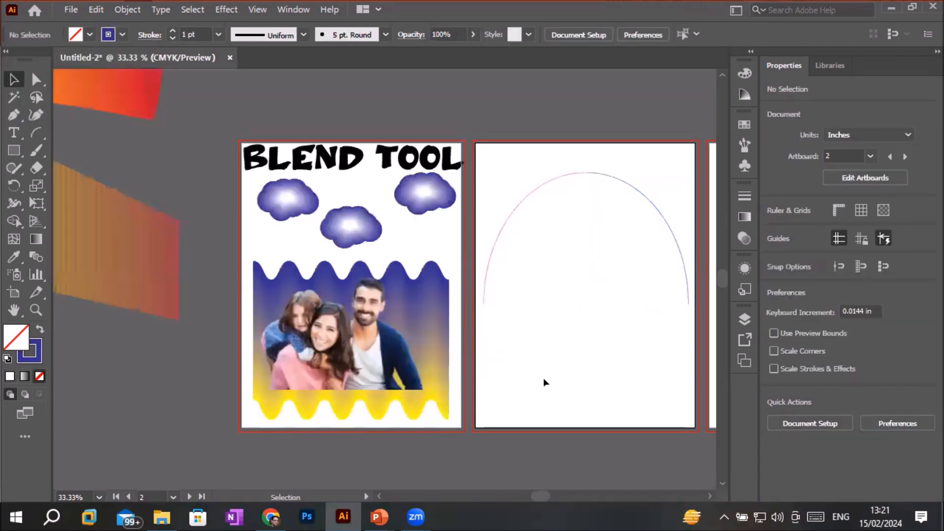
Select the red and dark blue arcs and make a blend between them.
{"action": "left_click_drag", "start_coordinate": [488, 168], "coordinate": [701, 295]}
{"action": "key", "text": "alt+o"}
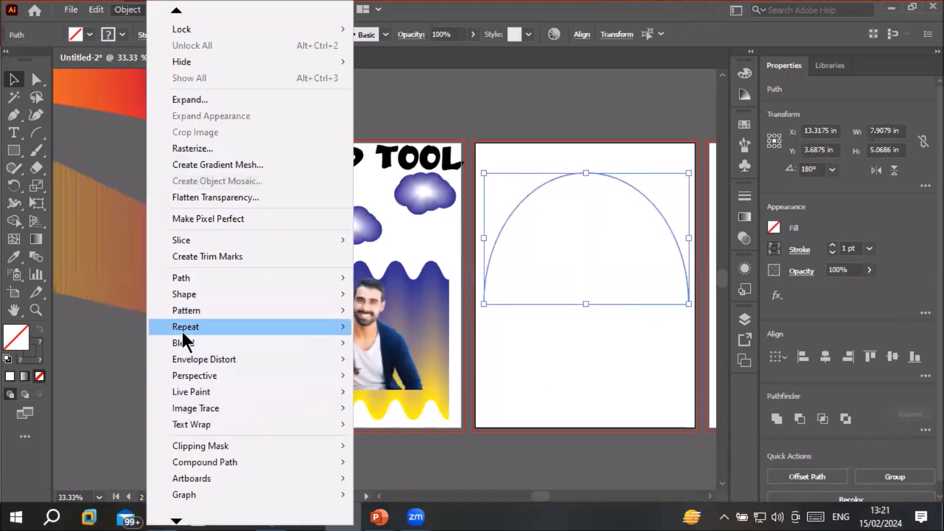
{"action": "mouse_move", "coordinate": [181, 343]}
{"action": "left_click", "coordinate": [401, 343]}
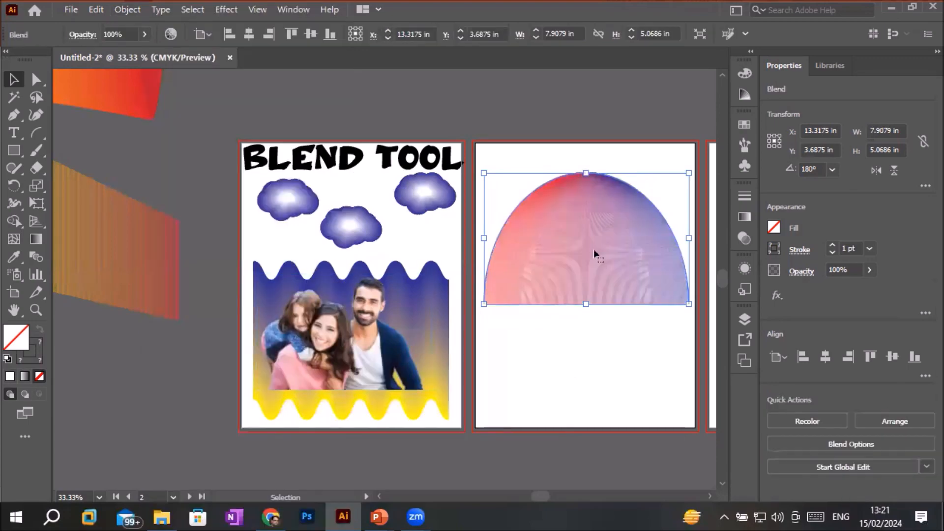
{"action": "scroll", "coordinate": [591, 256], "scroll_direction": "up", "scroll_amount": 4}
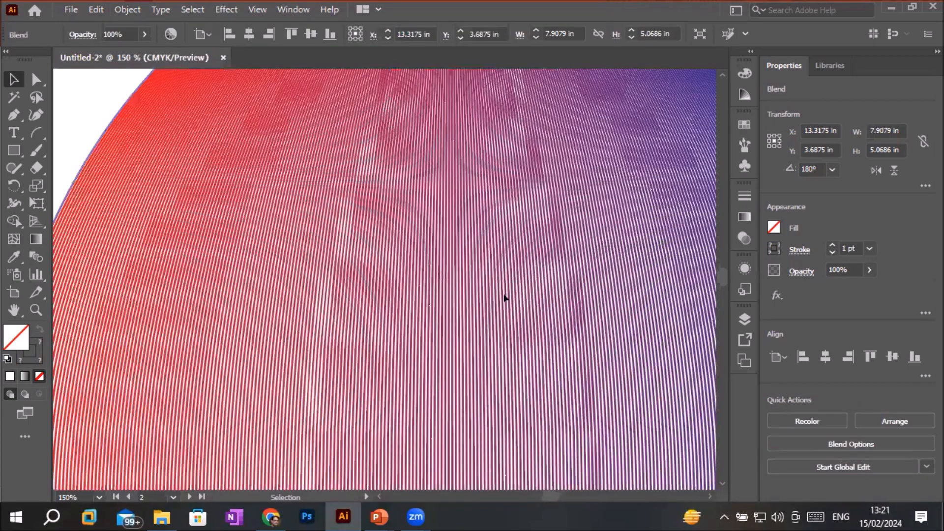
{"action": "scroll", "coordinate": [505, 297], "scroll_direction": "up", "scroll_amount": 5}
{"action": "scroll", "coordinate": [504, 298], "scroll_direction": "down", "scroll_amount": 5}
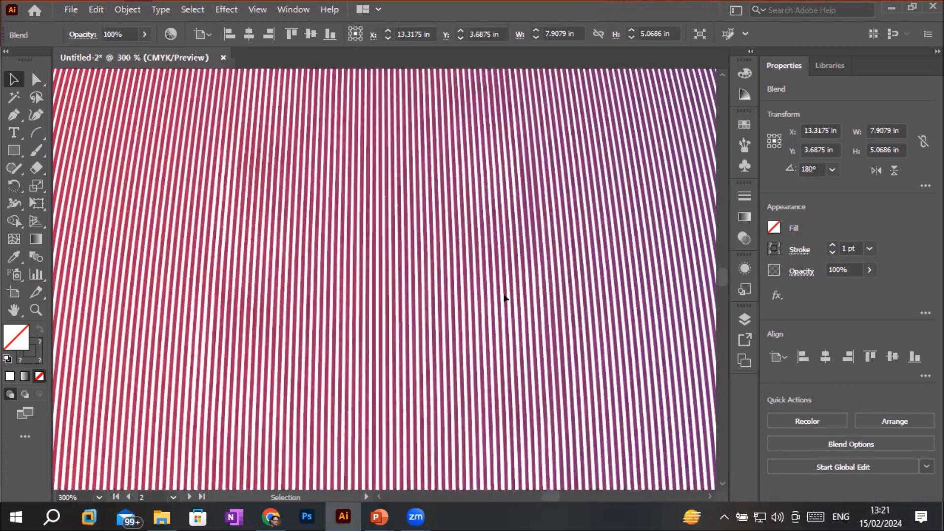
Select the red and blue dome blend on the second artboard and change its blend spacing to Specified Distance.
{"action": "scroll", "coordinate": [504, 298], "scroll_direction": "down", "scroll_amount": 2}
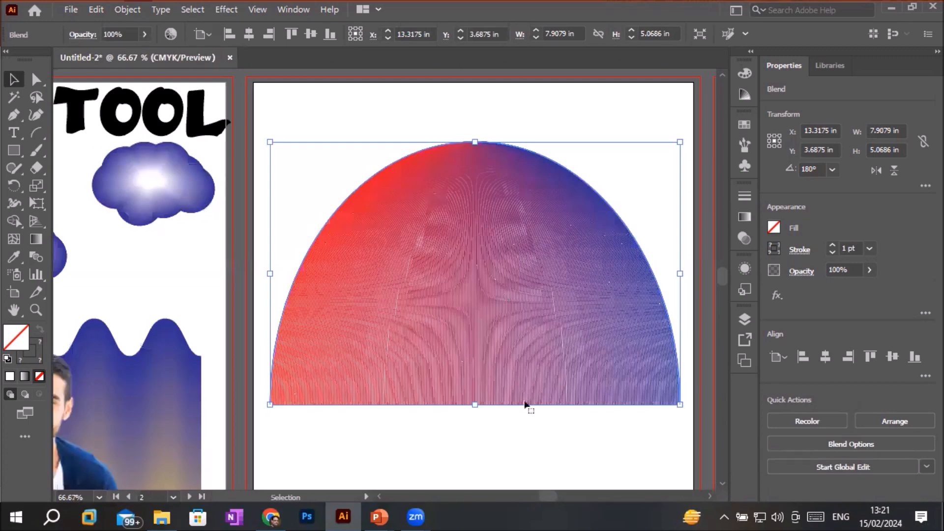
{"action": "scroll", "coordinate": [525, 405], "scroll_direction": "down", "scroll_amount": 2}
{"action": "left_click", "coordinate": [532, 443]}
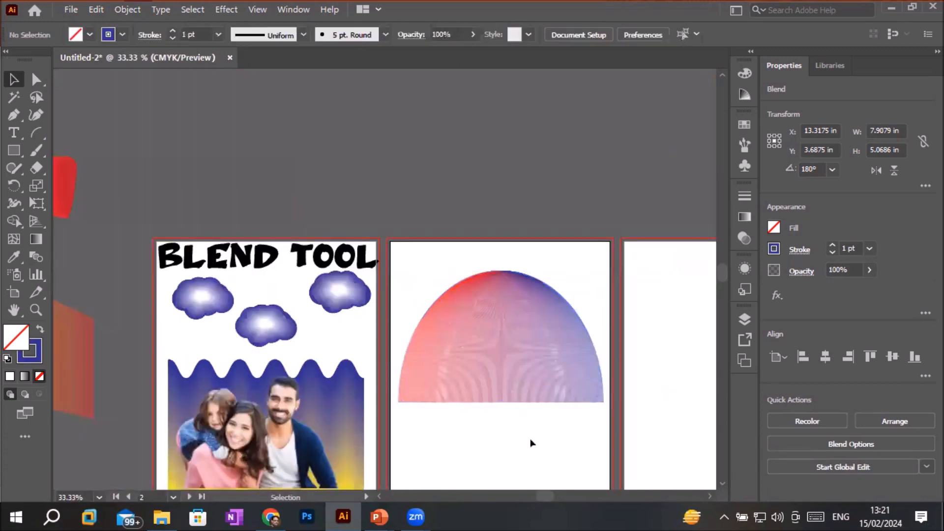
{"action": "left_click_drag", "start_coordinate": [531, 439], "coordinate": [455, 236]}
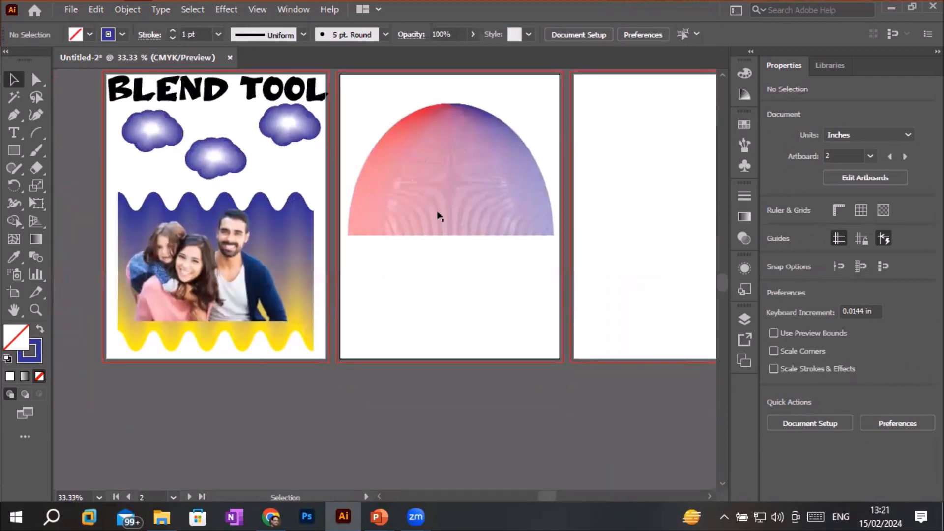
{"action": "left_click", "coordinate": [405, 158]}
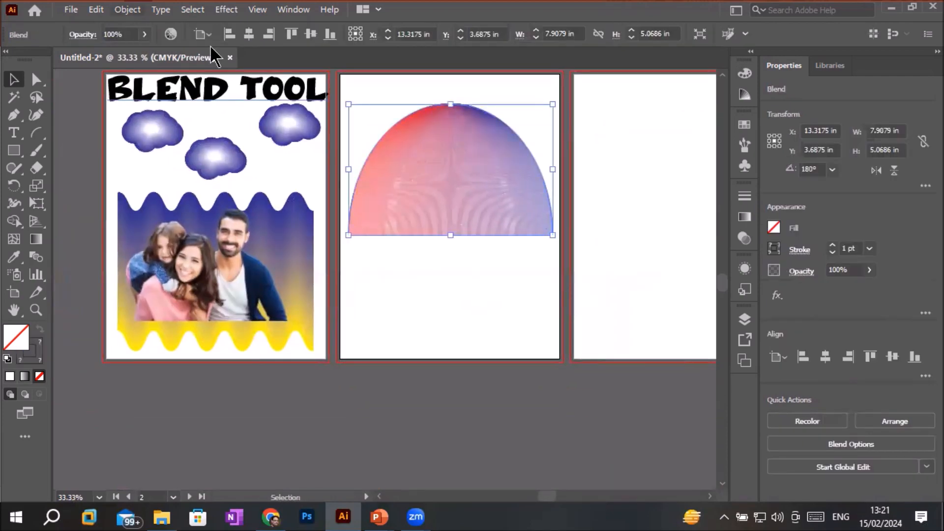
{"action": "left_click", "coordinate": [127, 9]}
{"action": "mouse_move", "coordinate": [176, 343]}
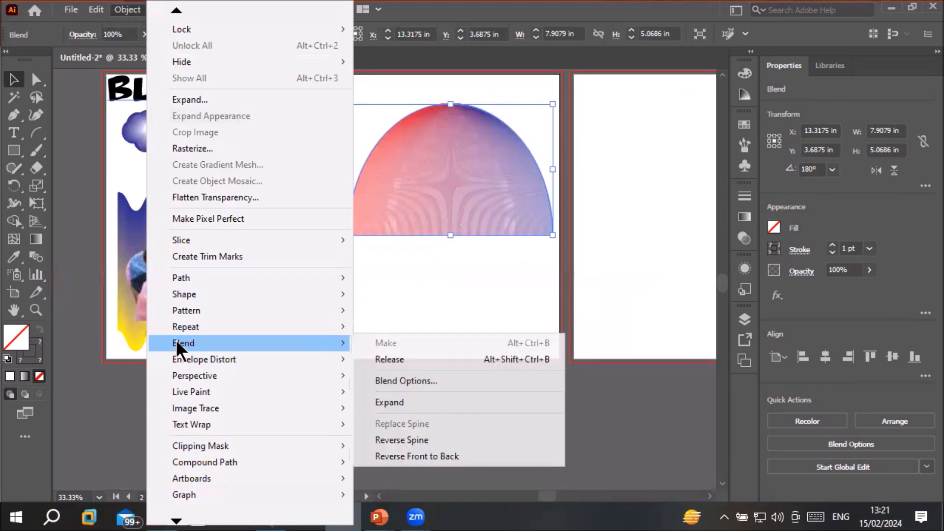
{"action": "left_click", "coordinate": [456, 385]}
{"action": "left_click_drag", "start_coordinate": [300, 160], "coordinate": [238, 262]}
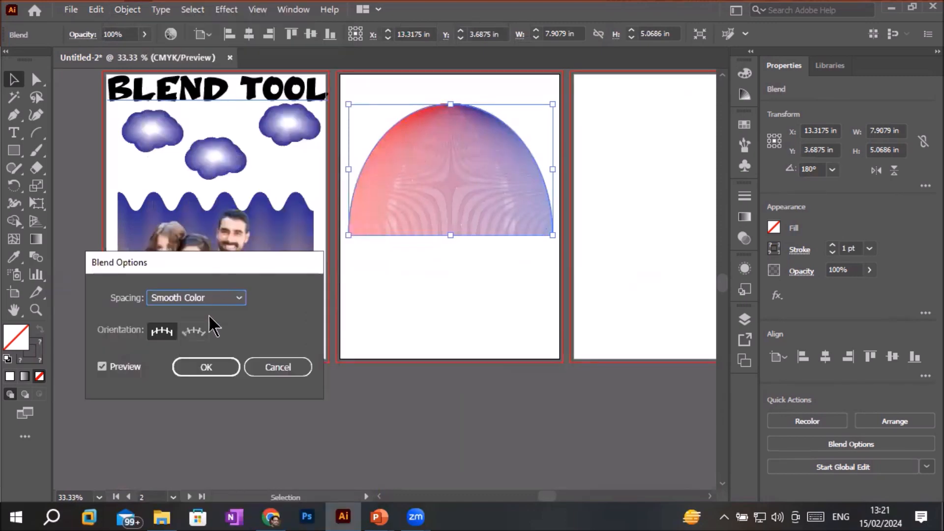
{"action": "left_click", "coordinate": [223, 297]}
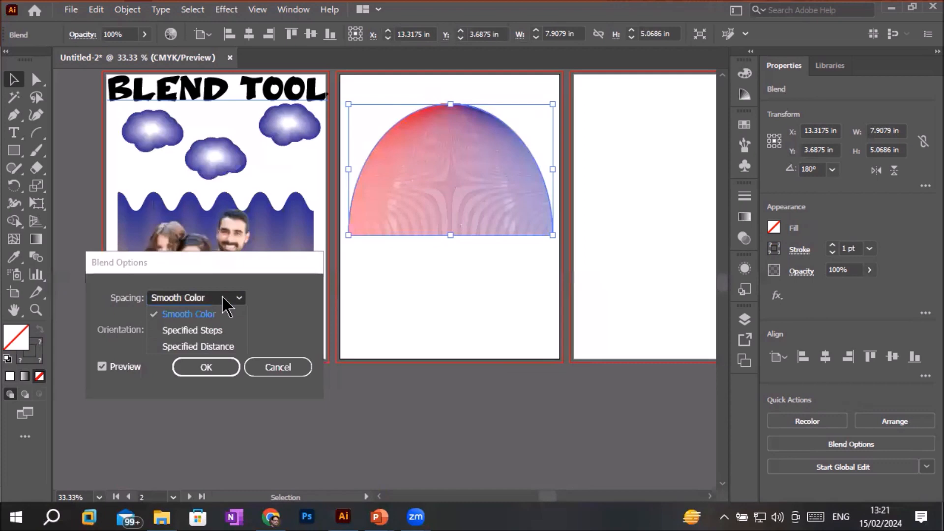
{"action": "left_click", "coordinate": [205, 347]}
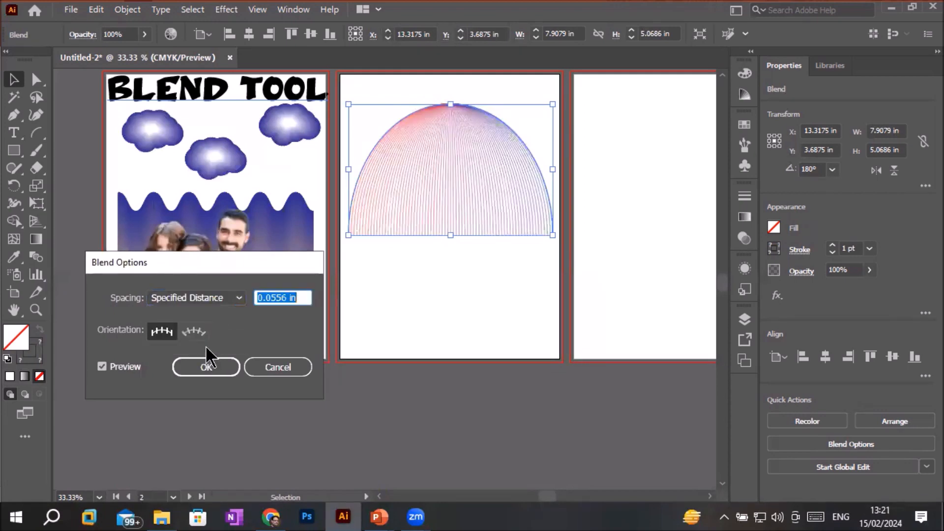
Try a 0.25 in blend distance for the dome, settle on 0.125 in and apply the blend options.
{"action": "left_click", "coordinate": [282, 298]}
{"action": "type", "text": "0.25"}
{"action": "key", "text": "Tab"}
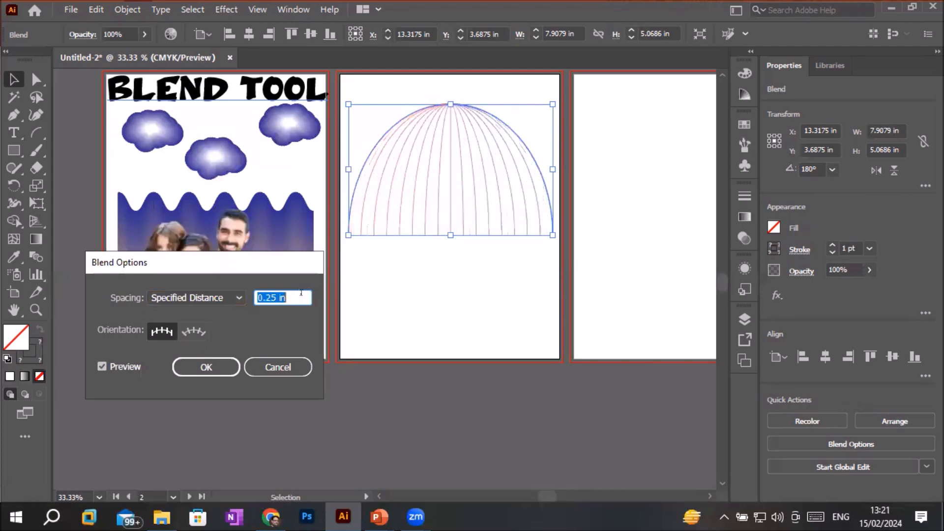
{"action": "type", "text": "0.125"}
{"action": "key", "text": "Tab"}
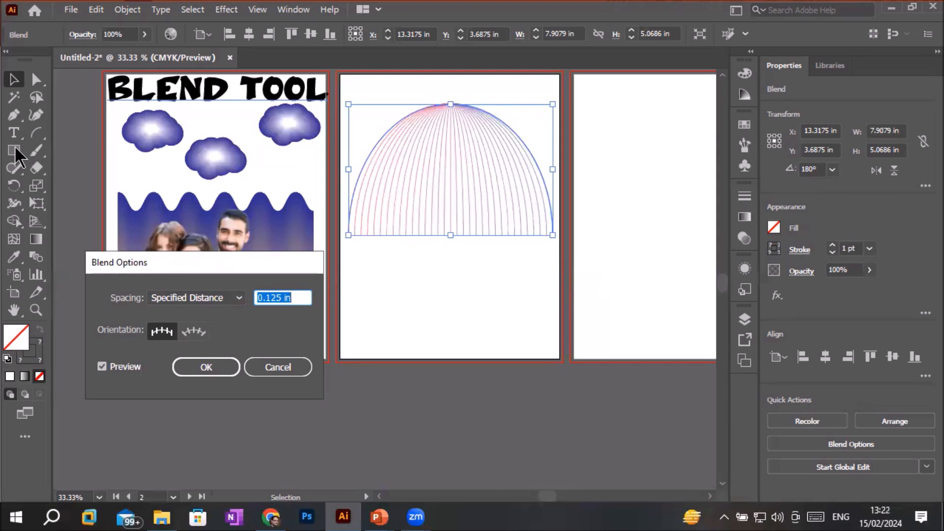
{"action": "key", "text": "Return"}
Draw a black rectangle as wide as the dome directly under its base and flatten it into a thin horizontal bar.
{"action": "key", "text": "m"}
{"action": "left_click_drag", "start_coordinate": [349, 236], "coordinate": [551, 332]}
{"action": "key", "text": "v"}
{"action": "left_click_drag", "start_coordinate": [451, 330], "coordinate": [451, 238]}
{"action": "left_click", "coordinate": [63, 328]}
Draw a thin black vertical post below the left end of the bar and place a copy of it below the right end.
{"action": "key", "text": "m"}
{"action": "left_click_drag", "start_coordinate": [365, 238], "coordinate": [369, 340]}
{"action": "key", "text": "v"}
{"action": "left_click_drag", "start_coordinate": [369, 266], "coordinate": [531, 263]}
{"action": "left_click", "coordinate": [475, 281]}
Draw a black circle about 1.93 in wide between the posts and place a copy to its right.
{"action": "key", "text": "l"}
{"action": "left_click_drag", "start_coordinate": [392, 258], "coordinate": [440, 308]}
{"action": "key", "text": "v"}
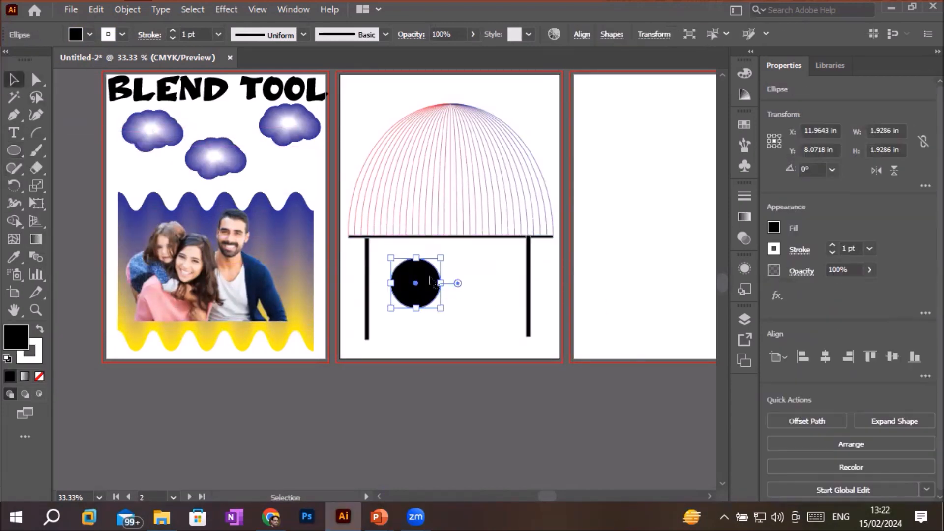
{"action": "left_click_drag", "start_coordinate": [430, 277], "coordinate": [500, 277]}
{"action": "left_click", "coordinate": [631, 311]}
Draw a rectangle about 6.34 by 0.77 in near the bottom of the third artboard with default white fill and black stroke.
{"action": "key", "text": "space"}
{"action": "left_click_drag", "start_coordinate": [633, 310], "coordinate": [387, 312]}
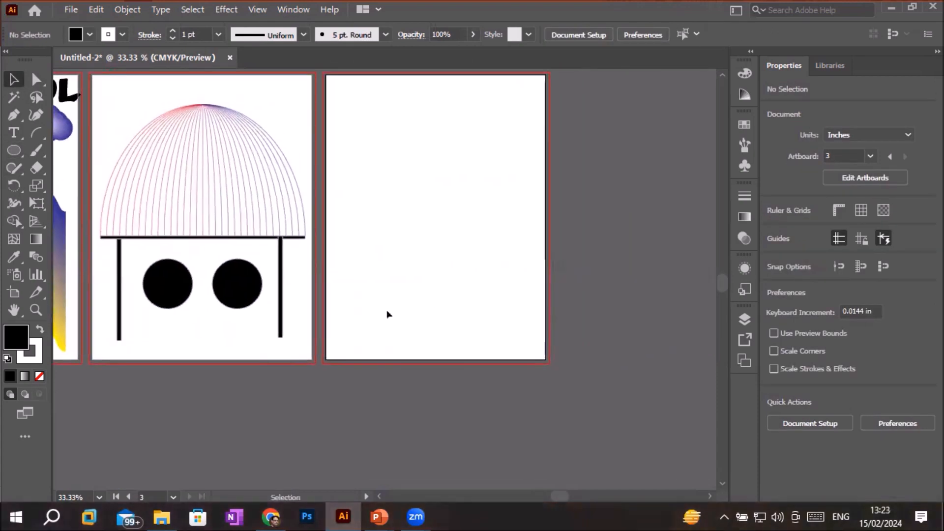
{"action": "left_click", "coordinate": [14, 151]}
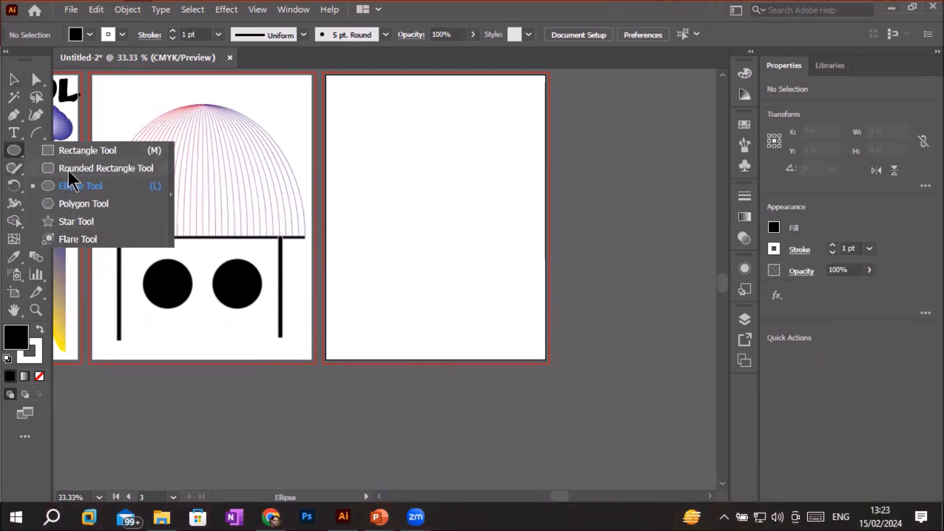
{"action": "left_click", "coordinate": [82, 151]}
{"action": "left_click_drag", "start_coordinate": [363, 313], "coordinate": [527, 333]}
{"action": "left_click", "coordinate": [8, 359]}
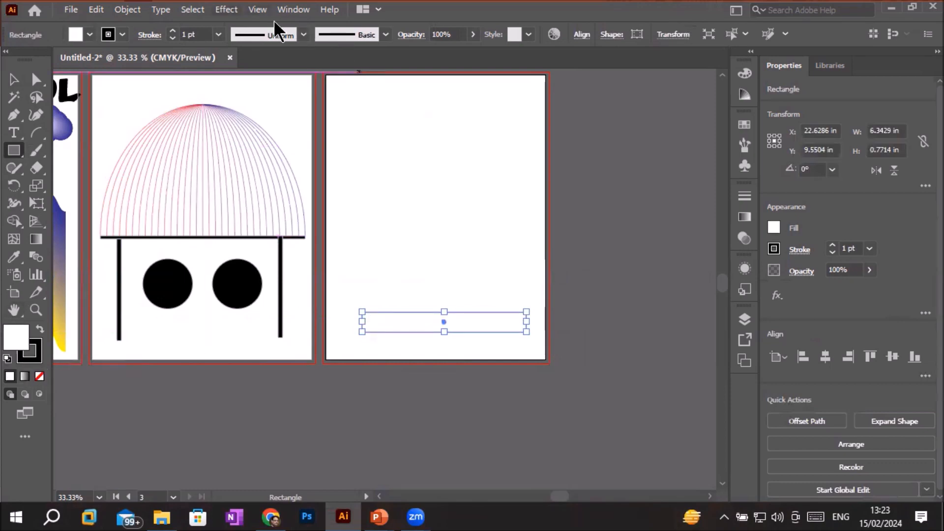
Apply a Zig Zag effect to the rectangle with 0.51 in absolute size, 10 ridges per segment and smooth points.
{"action": "left_click", "coordinate": [226, 9]}
{"action": "mouse_move", "coordinate": [381, 213]}
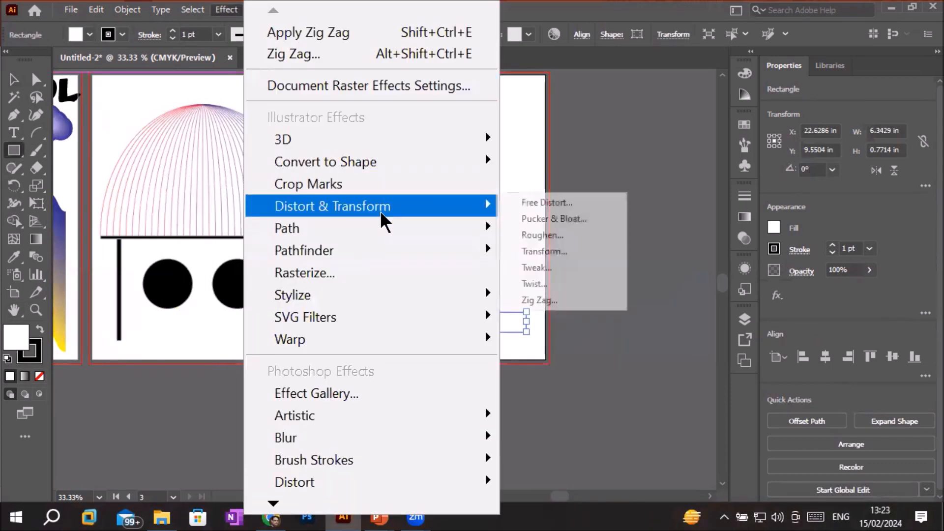
{"action": "left_click", "coordinate": [552, 300]}
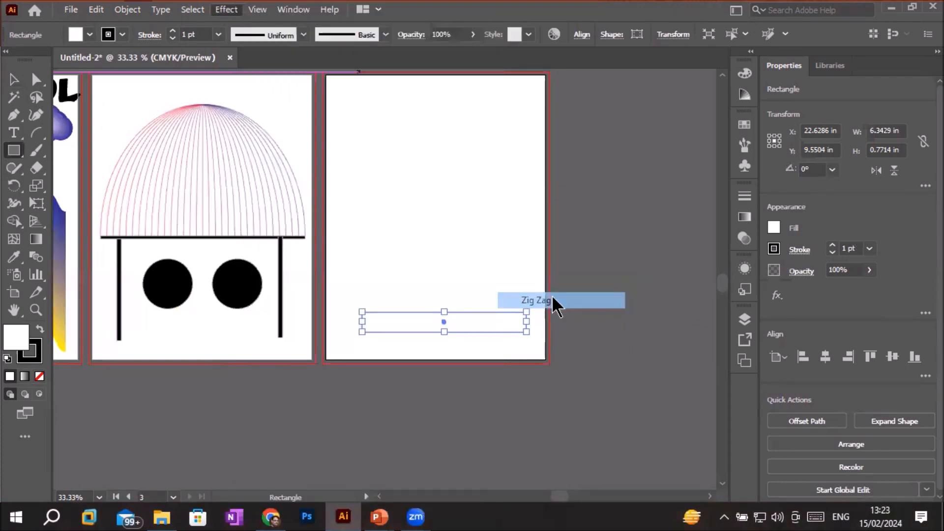
{"action": "left_click_drag", "start_coordinate": [586, 102], "coordinate": [681, 86]}
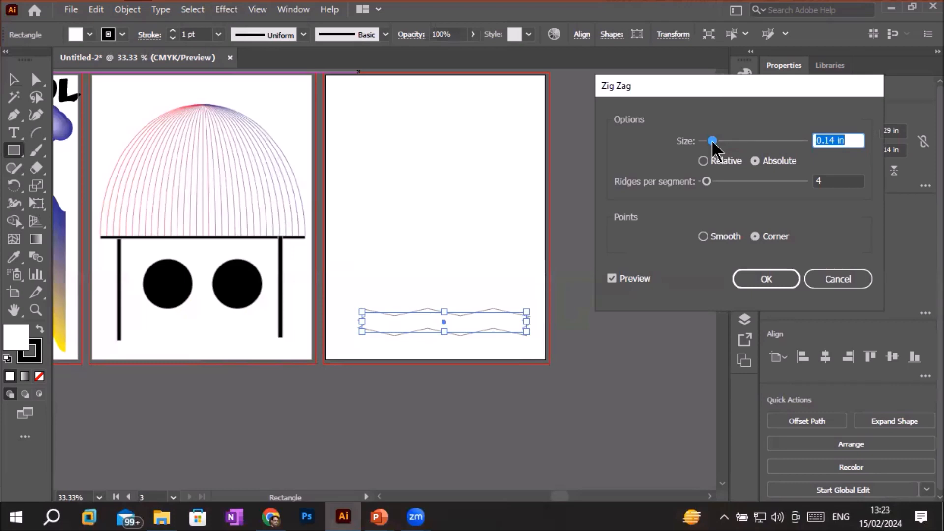
{"action": "left_click_drag", "start_coordinate": [712, 141], "coordinate": [740, 141]}
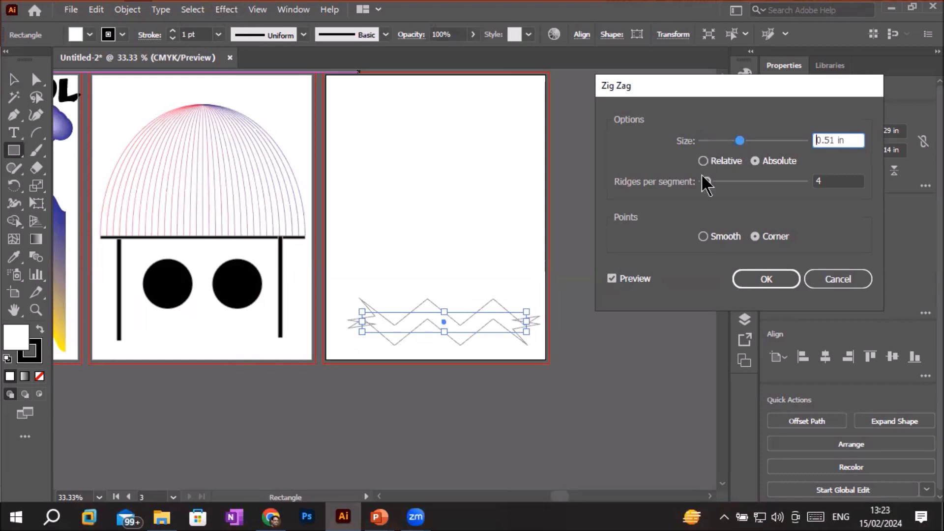
{"action": "left_click_drag", "start_coordinate": [707, 182], "coordinate": [712, 183]}
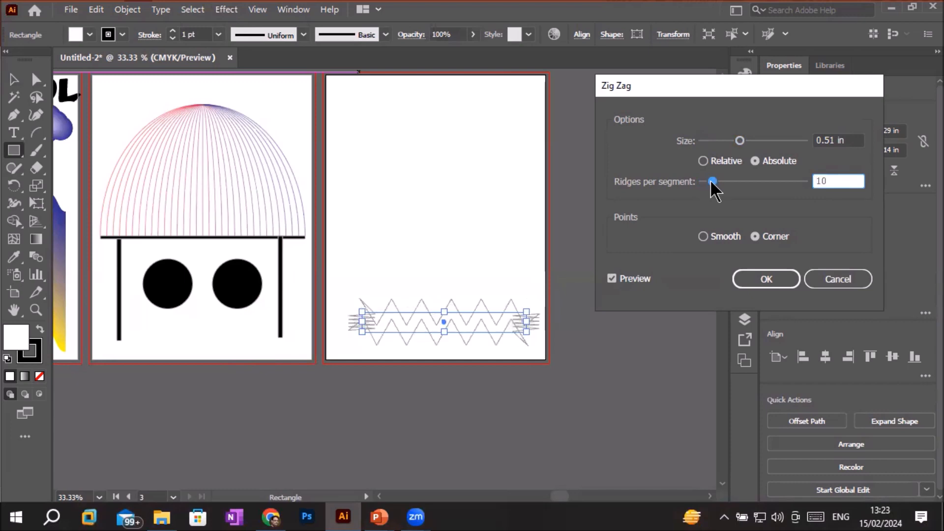
{"action": "left_click", "coordinate": [711, 236]}
{"action": "left_click", "coordinate": [748, 281]}
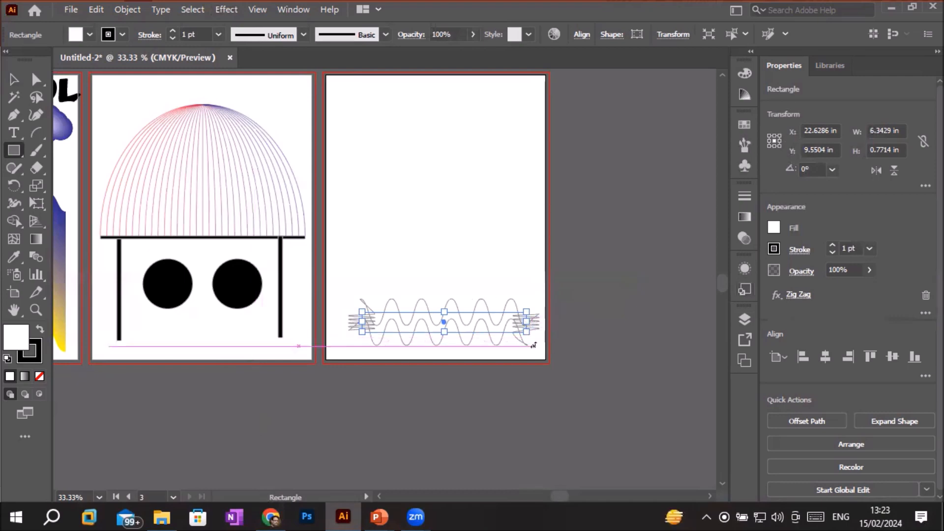
Set the fill of the wavy rectangle to None.
{"action": "scroll", "coordinate": [540, 347], "scroll_direction": "up", "scroll_amount": 1}
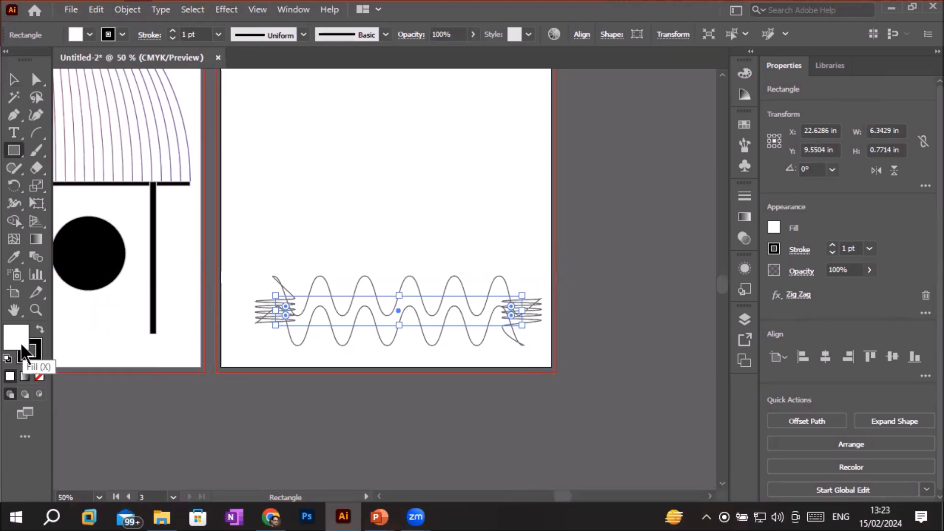
{"action": "left_click", "coordinate": [89, 34]}
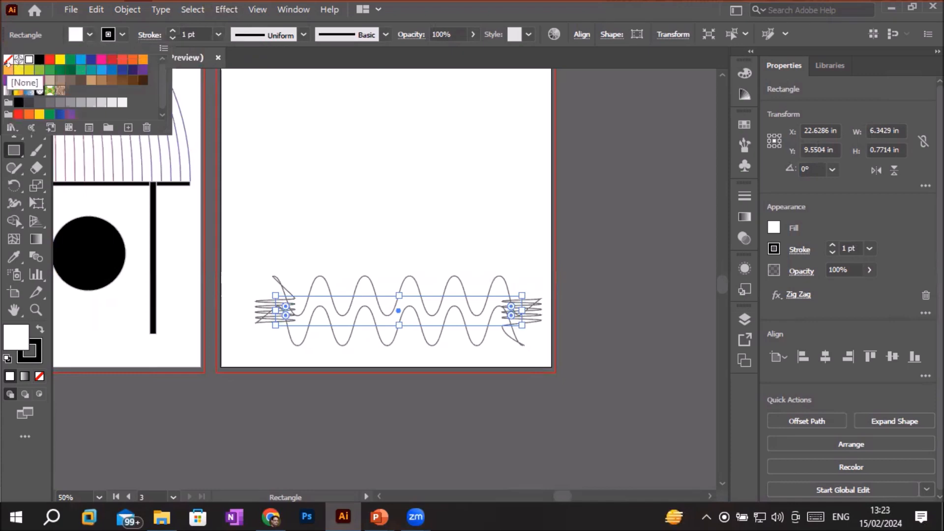
{"action": "left_click", "coordinate": [8, 59]}
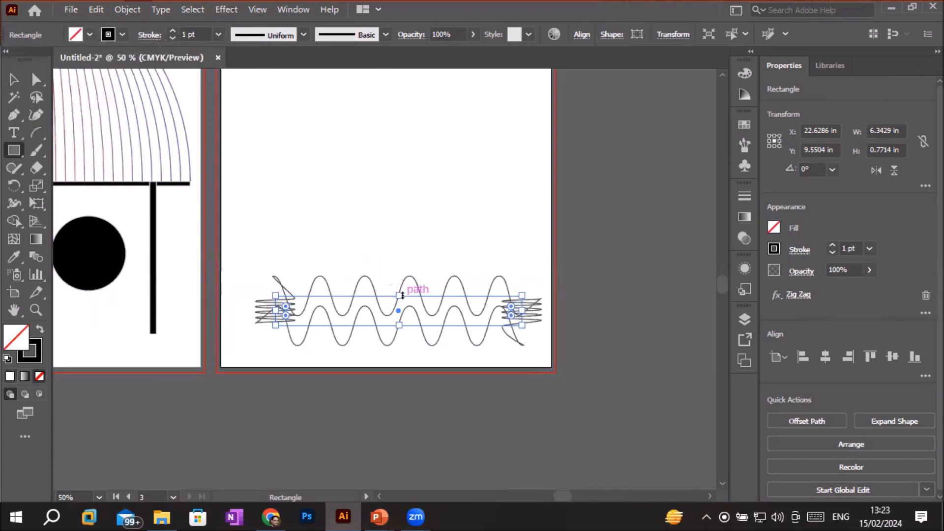
Duplicate the wavy rectangle and position the copy near the top of the third artboard.
{"action": "scroll", "coordinate": [268, 269], "scroll_direction": "down", "scroll_amount": 2}
{"action": "left_click", "coordinate": [15, 82]}
{"action": "left_click_drag", "start_coordinate": [334, 290], "coordinate": [330, 135]}
{"action": "mouse_move", "coordinate": [327, 127]}
{"action": "left_mouse_down"}
{"action": "mouse_move", "coordinate": [327, 158]}
{"action": "mouse_move", "coordinate": [330, 119]}
{"action": "left_mouse_up"}
Select the top and bottom wavy rectangles together and make a blend between them.
{"action": "left_click", "coordinate": [334, 291], "text": "shift"}
{"action": "left_click", "coordinate": [128, 9]}
{"action": "mouse_move", "coordinate": [152, 347]}
{"action": "left_click", "coordinate": [276, 347]}
{"action": "left_click_drag", "start_coordinate": [329, 297], "coordinate": [328, 307]}
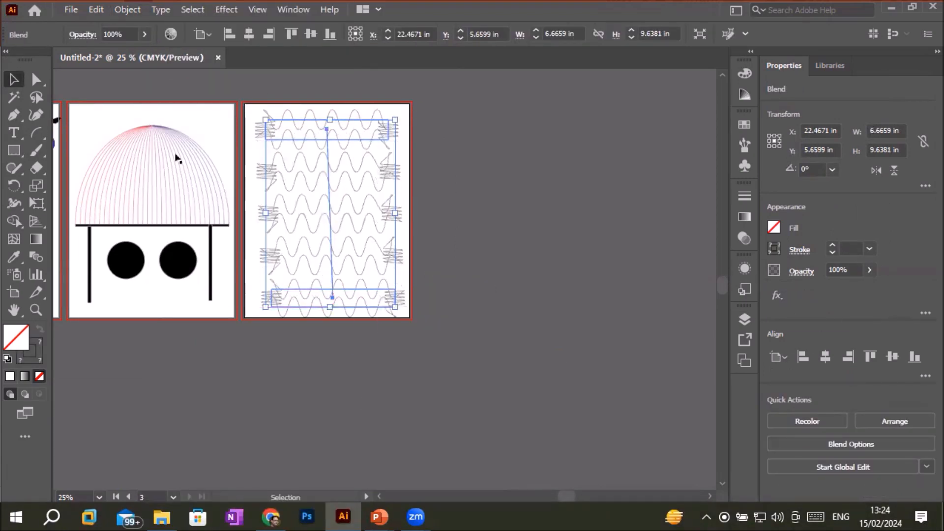
Open the blend options for the wavy blend and change its spacing to Specified Steps.
{"action": "left_click", "coordinate": [127, 9]}
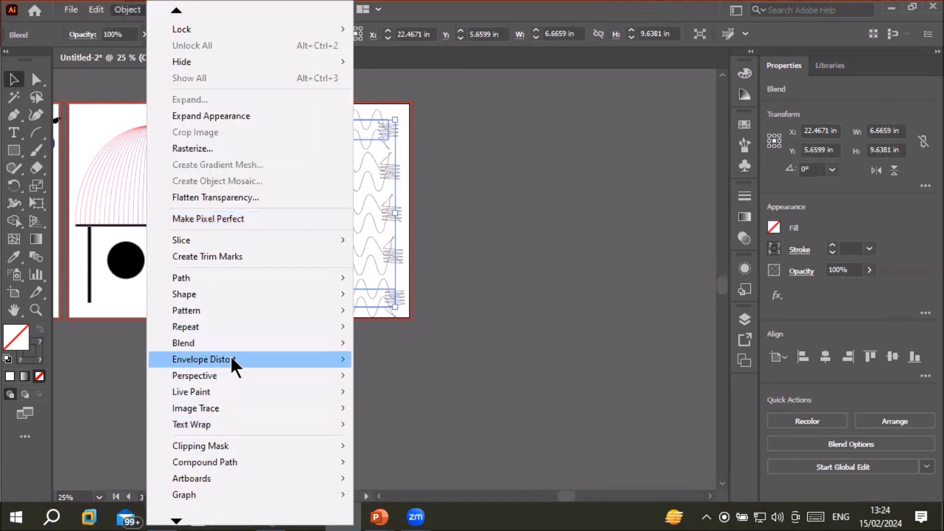
{"action": "mouse_move", "coordinate": [248, 343]}
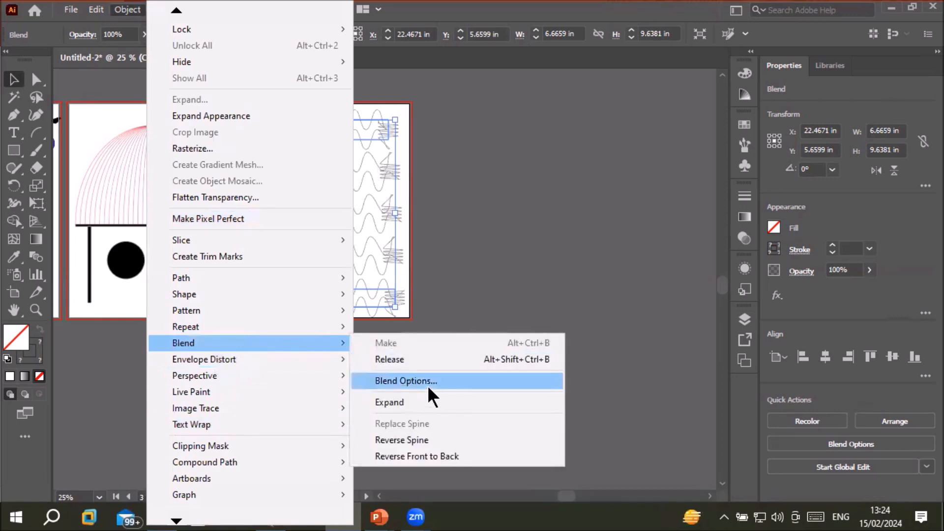
{"action": "left_click", "coordinate": [424, 382]}
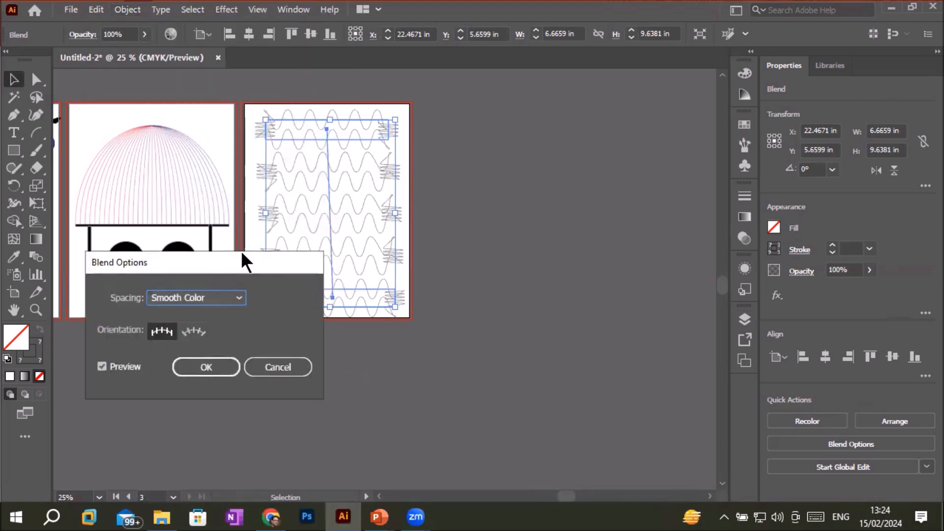
{"action": "left_click_drag", "start_coordinate": [241, 252], "coordinate": [606, 165]}
{"action": "left_click", "coordinate": [562, 212]}
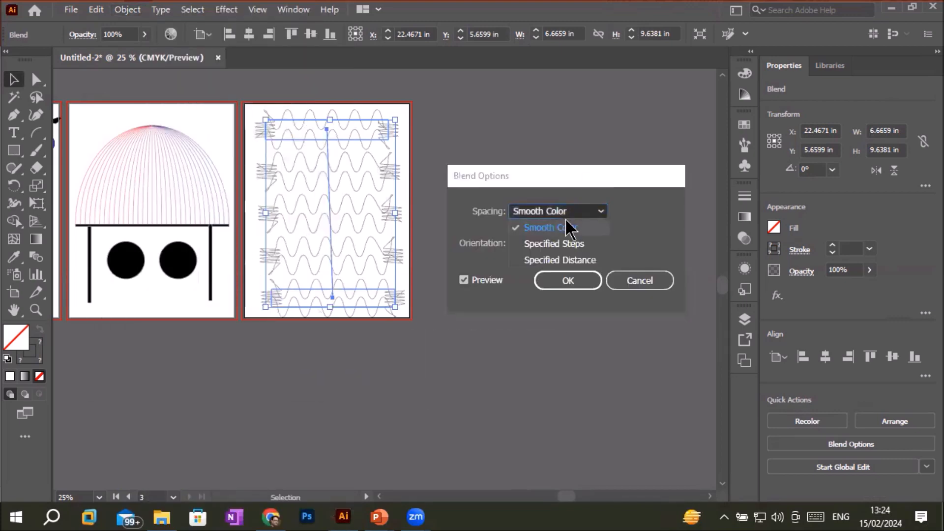
{"action": "left_click", "coordinate": [574, 246]}
Preview the wavy blend with more steps, reduce it to three intermediate copies, apply the options and deselect.
{"action": "left_click", "coordinate": [656, 214]}
{"action": "key", "text": "Up"}
{"action": "key", "text": "Up"}
{"action": "key", "text": "Up"}
{"action": "key", "text": "Up"}
{"action": "key", "text": "Up"}
{"action": "key", "text": "Up"}
{"action": "key", "text": "Up"}
{"action": "key", "text": "Up"}
{"action": "key", "text": "Up"}
{"action": "key", "text": "Up"}
{"action": "key", "text": "Up"}
{"action": "key", "text": "Up"}
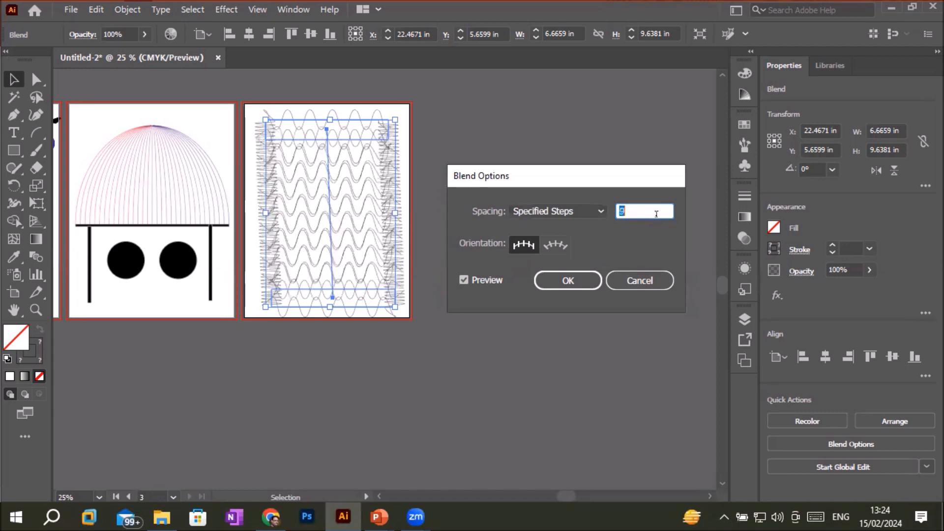
{"action": "key", "text": "Up"}
{"action": "key", "text": "Up"}
{"action": "key", "text": "Down"}
{"action": "key", "text": "Down"}
{"action": "key", "text": "Down"}
{"action": "key", "text": "Down"}
{"action": "key", "text": "Down"}
{"action": "key", "text": "Down"}
{"action": "key", "text": "Down"}
{"action": "key", "text": "Down"}
{"action": "key", "text": "Down"}
{"action": "key", "text": "Down"}
{"action": "key", "text": "Down"}
{"action": "key", "text": "Down"}
{"action": "key", "text": "Down"}
{"action": "key", "text": "Down"}
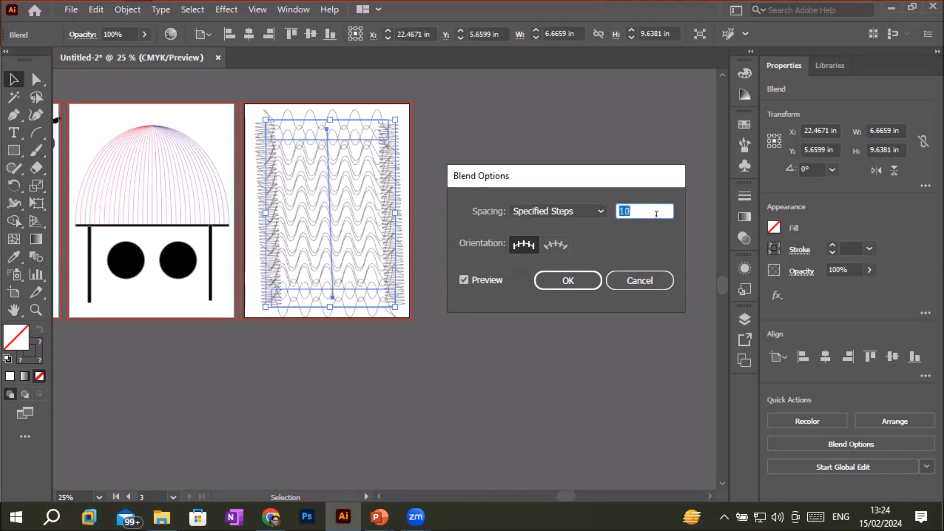
{"action": "left_click", "coordinate": [562, 276]}
{"action": "left_click", "coordinate": [434, 339]}
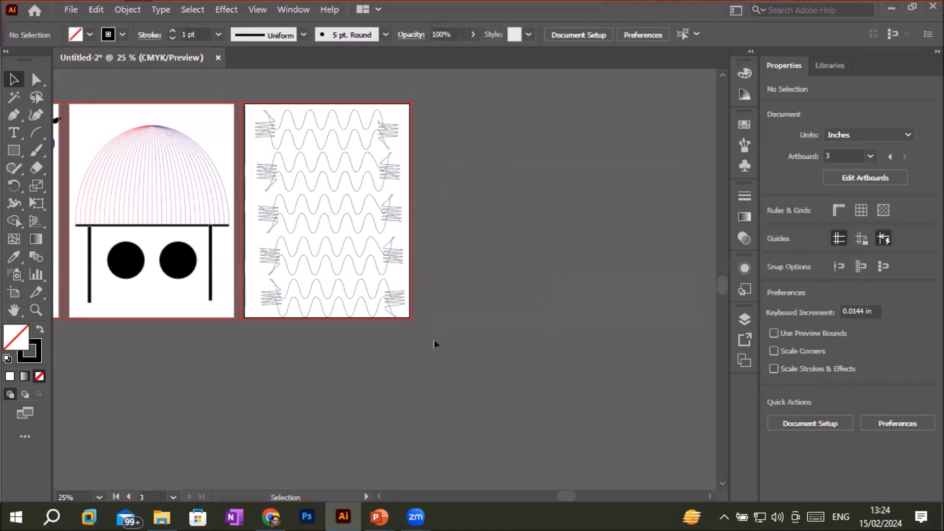
{"action": "key", "text": "alt+c"}
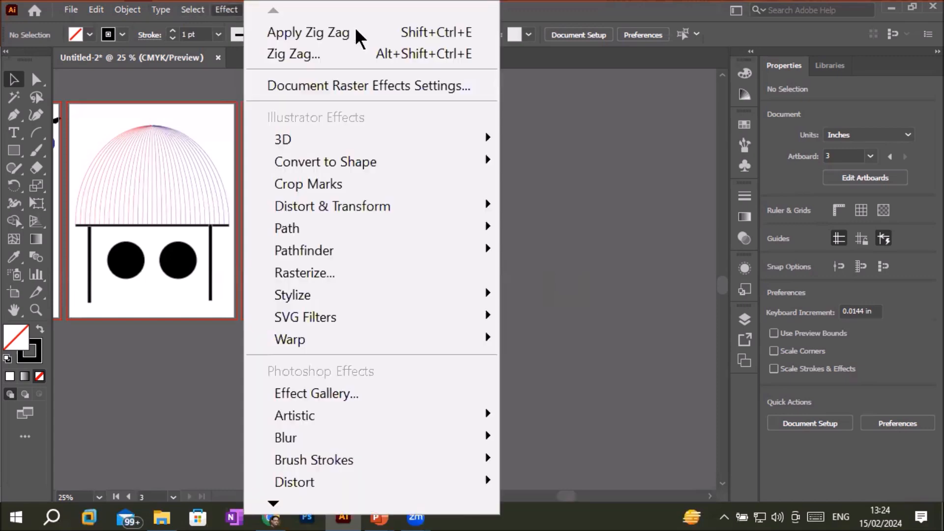
{"action": "mouse_move", "coordinate": [386, 203]}
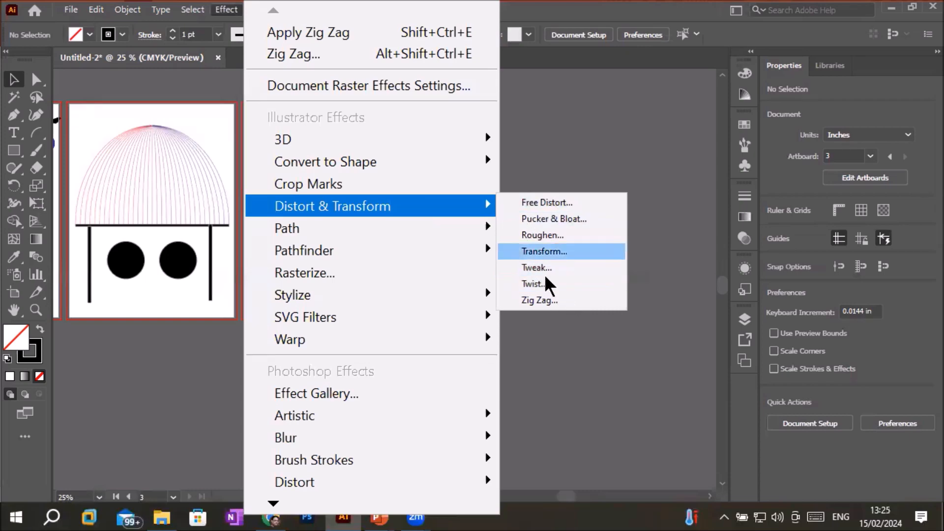
{"action": "left_click", "coordinate": [202, 126]}
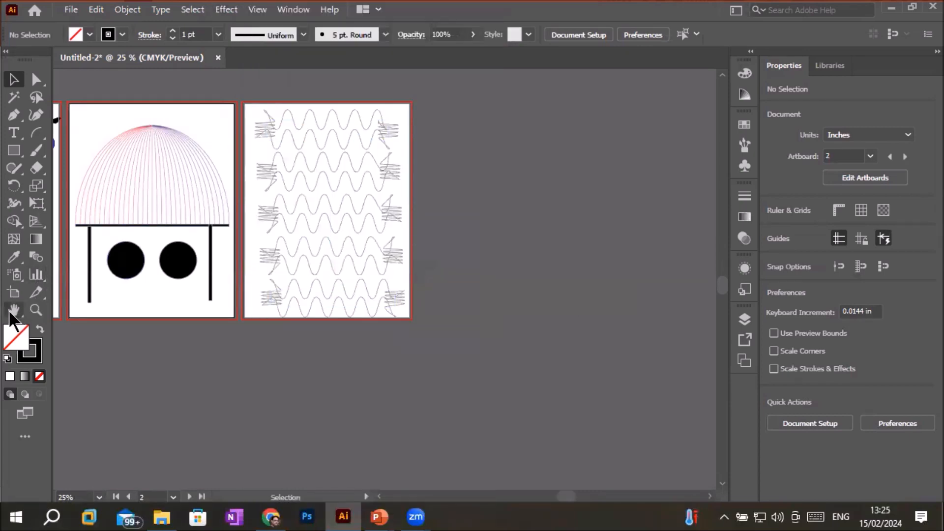
Add three more Letter-size portrait artboards after the third artboard.
{"action": "left_click", "coordinate": [14, 293]}
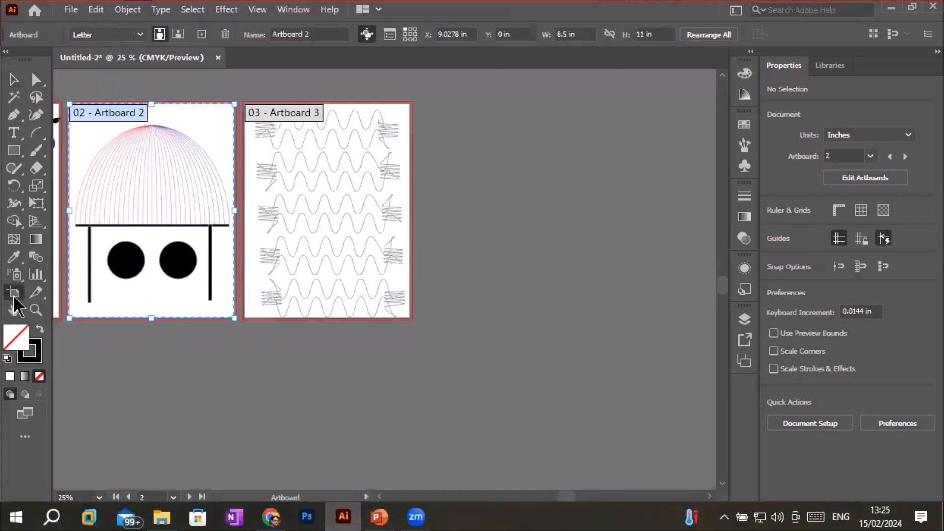
{"action": "left_click", "coordinate": [201, 35]}
{"action": "left_click", "coordinate": [201, 35]}
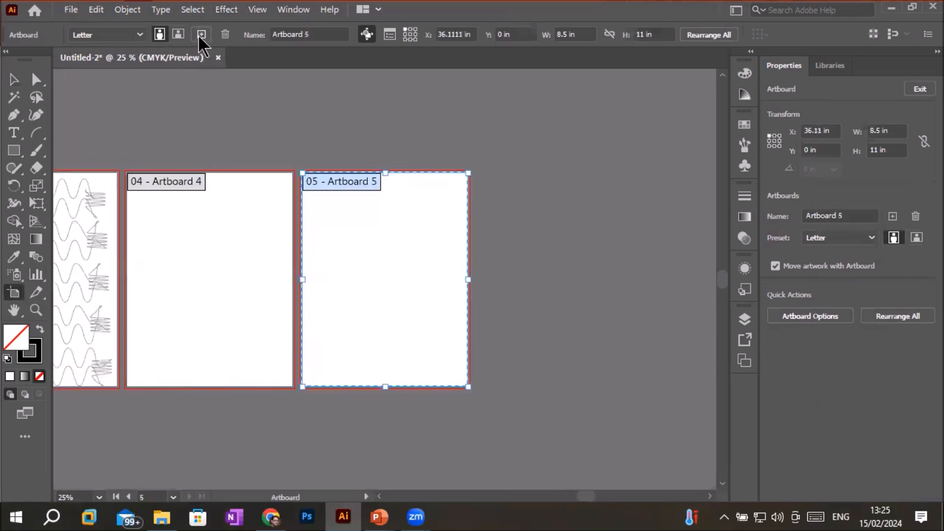
{"action": "left_click", "coordinate": [201, 35]}
Draw an arc about 8.4 by 11 in from the fourth artboard's lower-left corner to its upper-right corner, with the default white fill and black stroke.
{"action": "left_click_drag", "start_coordinate": [206, 313], "coordinate": [424, 285]}
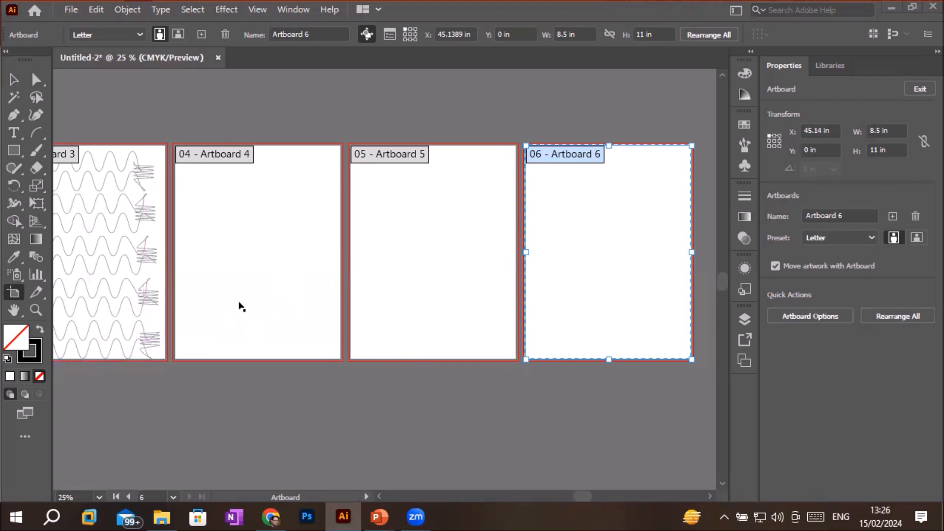
{"action": "scroll", "coordinate": [261, 276], "scroll_direction": "up", "scroll_amount": 1}
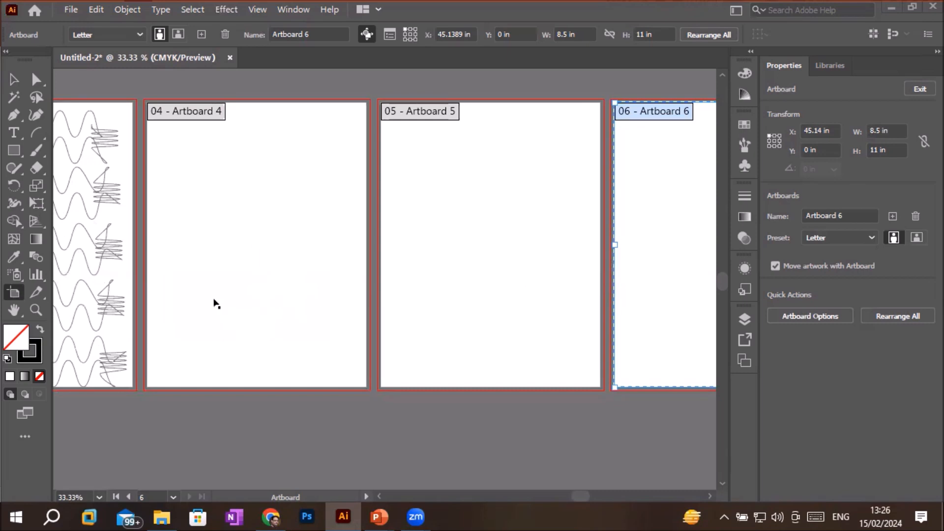
{"action": "left_click", "coordinate": [37, 134]}
{"action": "mouse_move", "coordinate": [150, 387]}
{"action": "left_mouse_down"}
{"action": "mouse_move", "coordinate": [271, 204]}
{"action": "mouse_move", "coordinate": [369, 118]}
{"action": "mouse_move", "coordinate": [366, 101]}
{"action": "left_mouse_up"}
{"action": "left_click", "coordinate": [8, 359]}
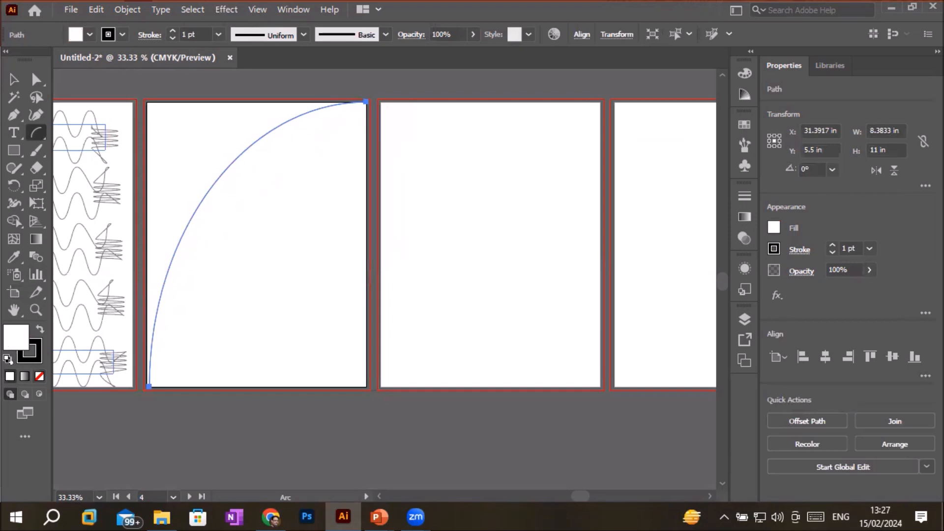
Draw a circle about 0.76 in wide beneath the arc on the fourth artboard.
{"action": "left_click", "coordinate": [14, 151]}
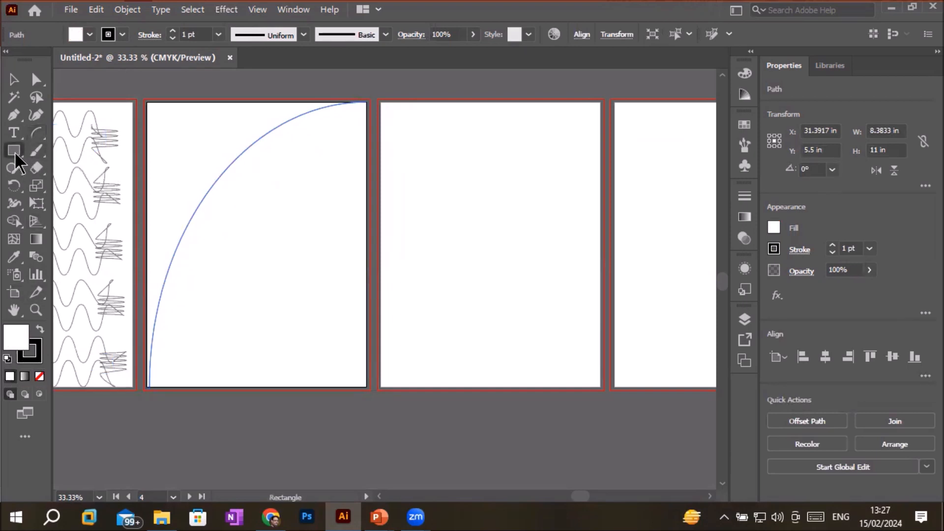
{"action": "left_click", "coordinate": [15, 151]}
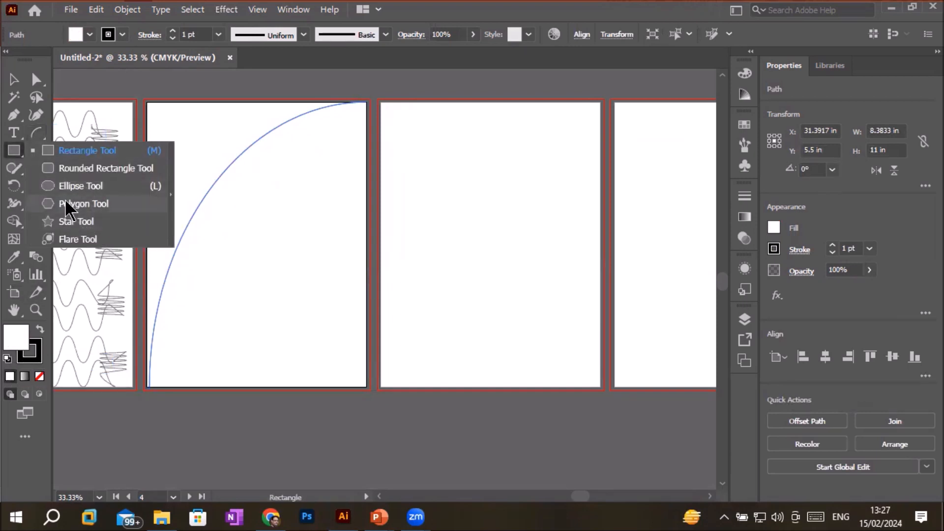
{"action": "left_click", "coordinate": [70, 184]}
{"action": "left_click_drag", "start_coordinate": [235, 266], "coordinate": [253, 286]}
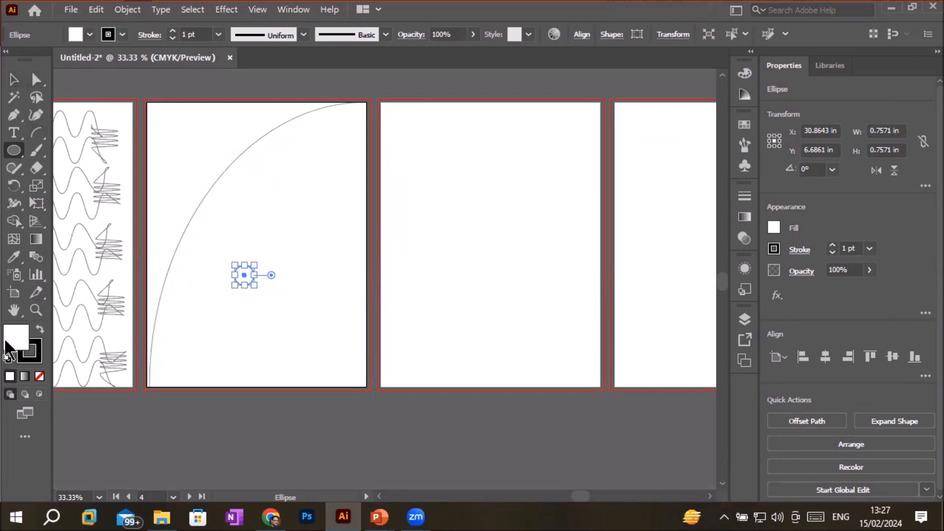
Give the small circle a red fill and remove its stroke.
{"action": "left_click", "coordinate": [89, 35]}
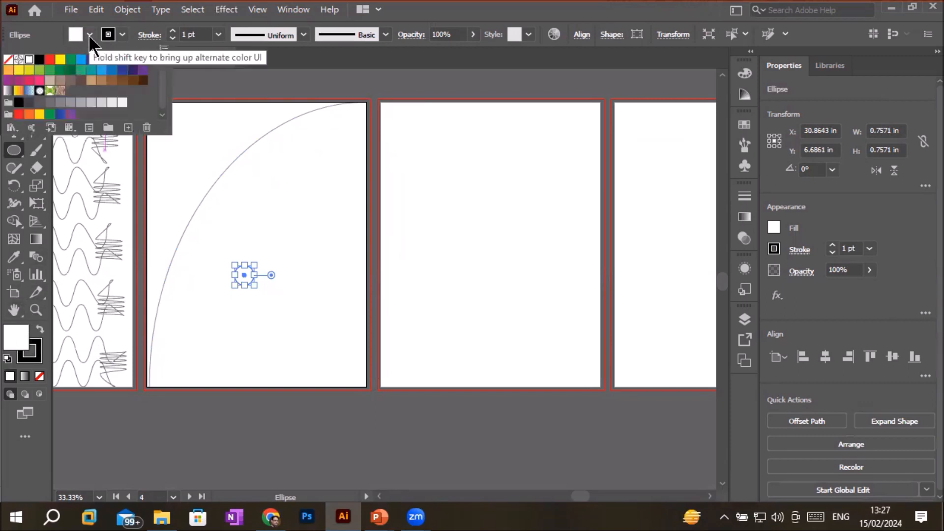
{"action": "left_click", "coordinate": [50, 59]}
{"action": "left_click", "coordinate": [122, 35]}
{"action": "left_click", "coordinate": [122, 34]}
{"action": "left_click", "coordinate": [8, 60]}
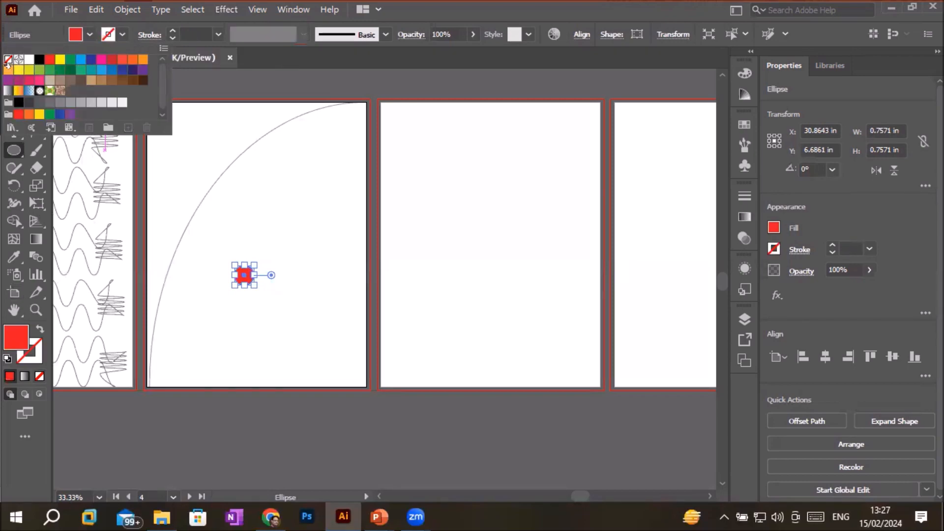
{"action": "left_click", "coordinate": [13, 152]}
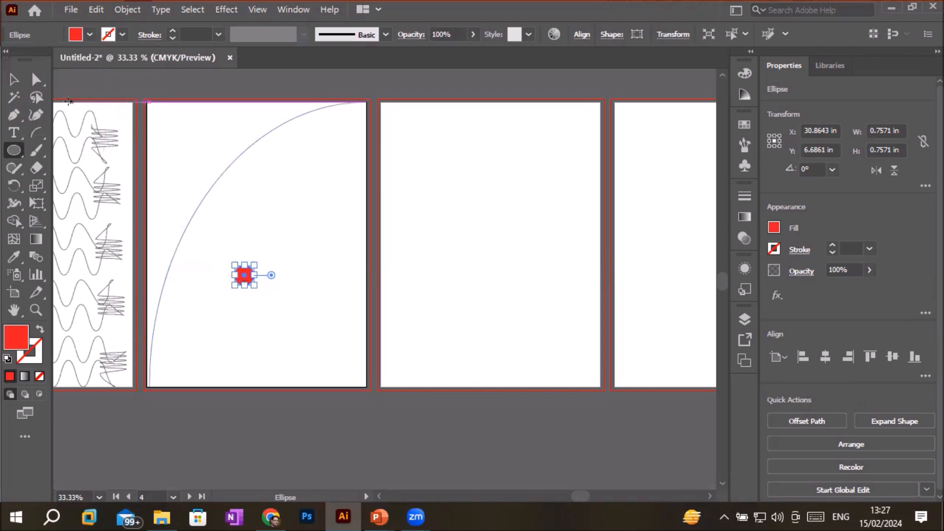
Duplicate the red circle up and to the right, and fill the copy with CMYK Blue.
{"action": "left_click", "coordinate": [14, 79]}
{"action": "left_click_drag", "start_coordinate": [246, 284], "coordinate": [324, 221]}
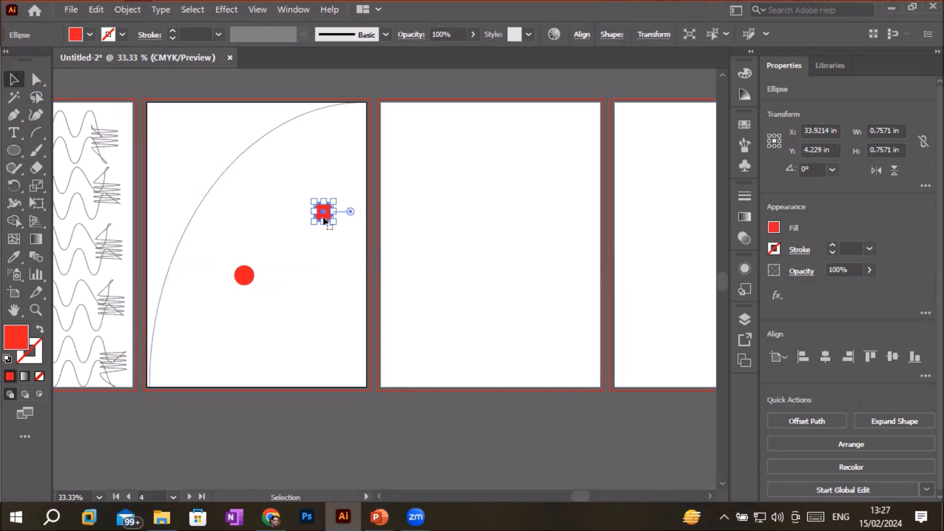
{"action": "left_click", "coordinate": [92, 36]}
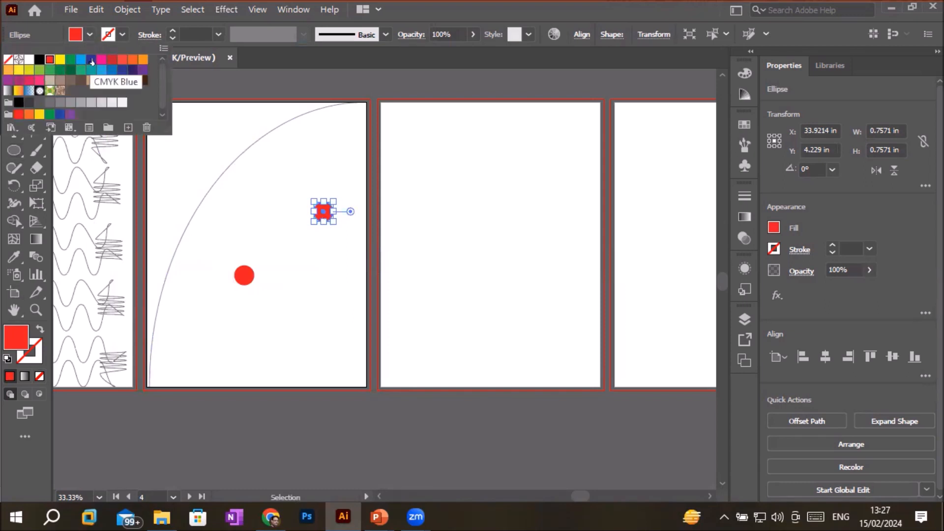
{"action": "left_click", "coordinate": [91, 61]}
{"action": "left_click", "coordinate": [311, 317]}
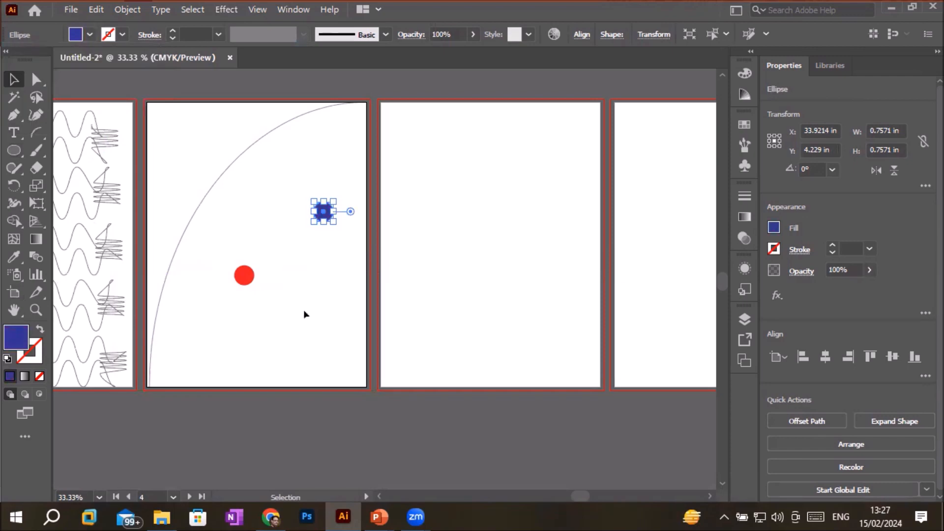
Blend the red circle into the blue circle with the Blend tool.
{"action": "left_click", "coordinate": [248, 283]}
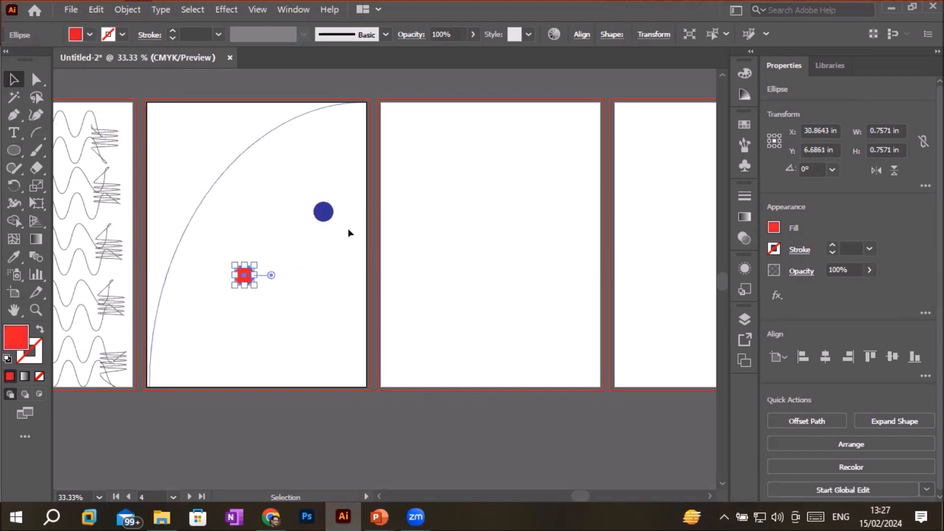
{"action": "left_click", "coordinate": [36, 257]}
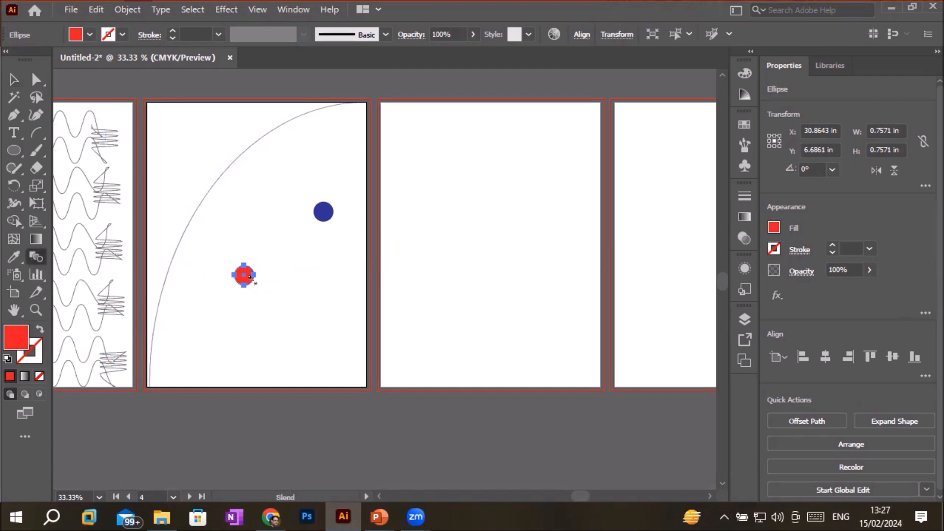
{"action": "left_click", "coordinate": [250, 277]}
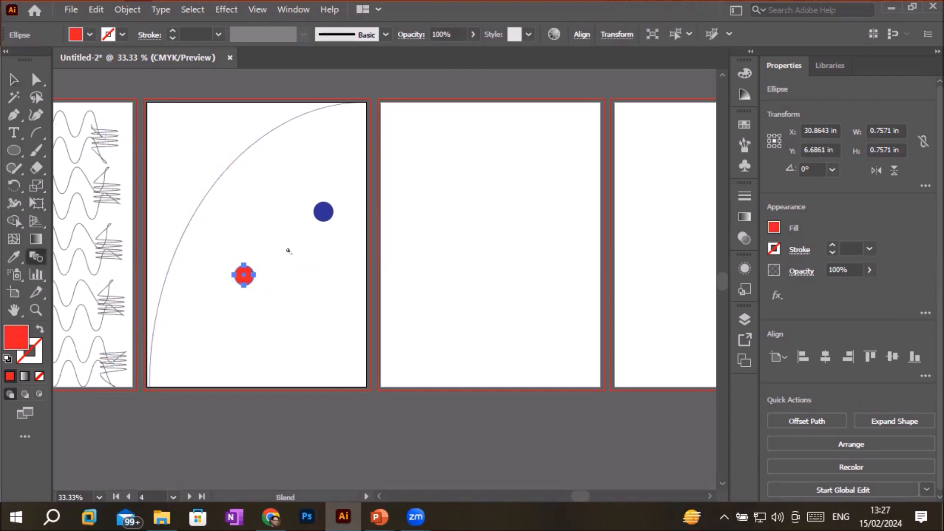
{"action": "left_click", "coordinate": [331, 214]}
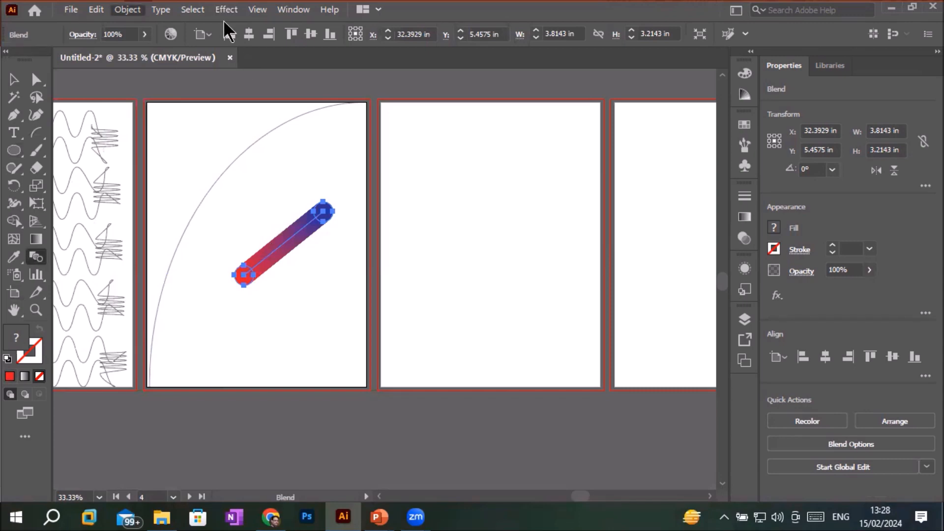
{"action": "left_click", "coordinate": [127, 10]}
{"action": "mouse_move", "coordinate": [225, 342]}
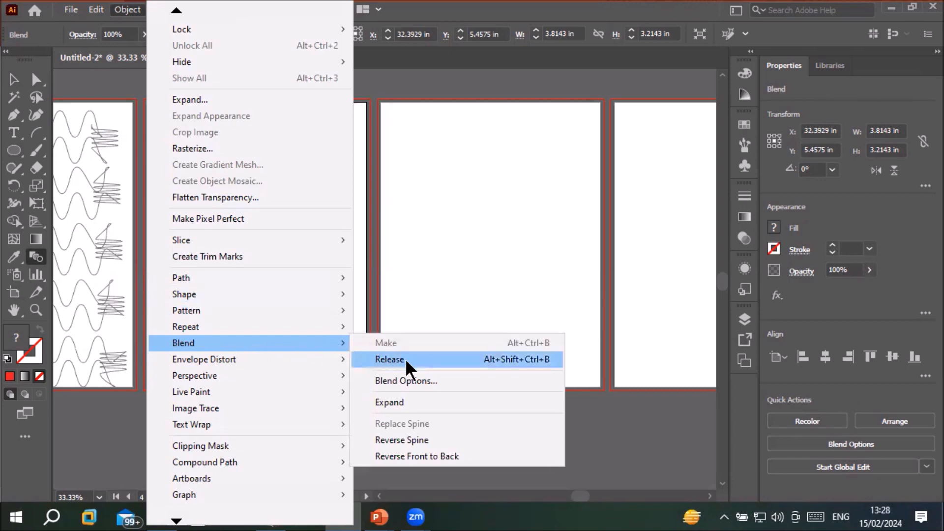
{"action": "left_click", "coordinate": [439, 250]}
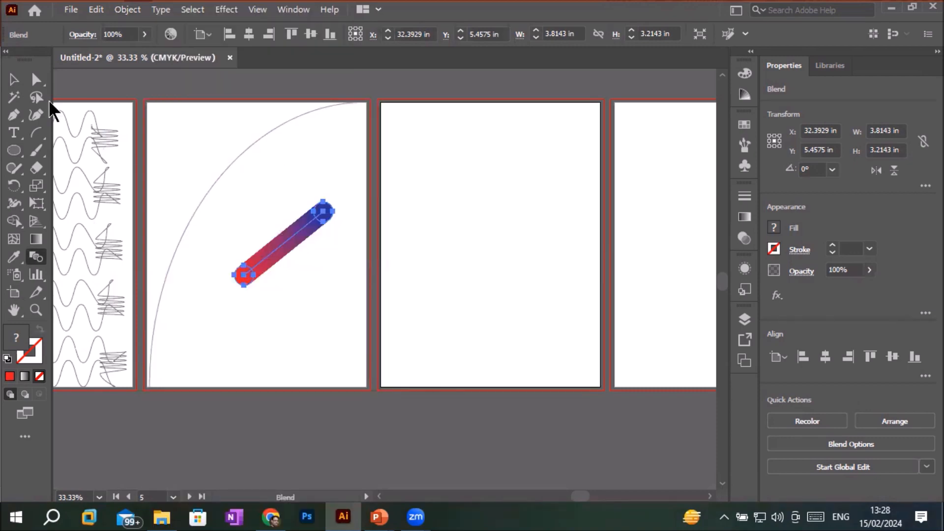
Select the arc together with the circle blend and replace the blend's spine with the arc.
{"action": "left_click", "coordinate": [15, 81]}
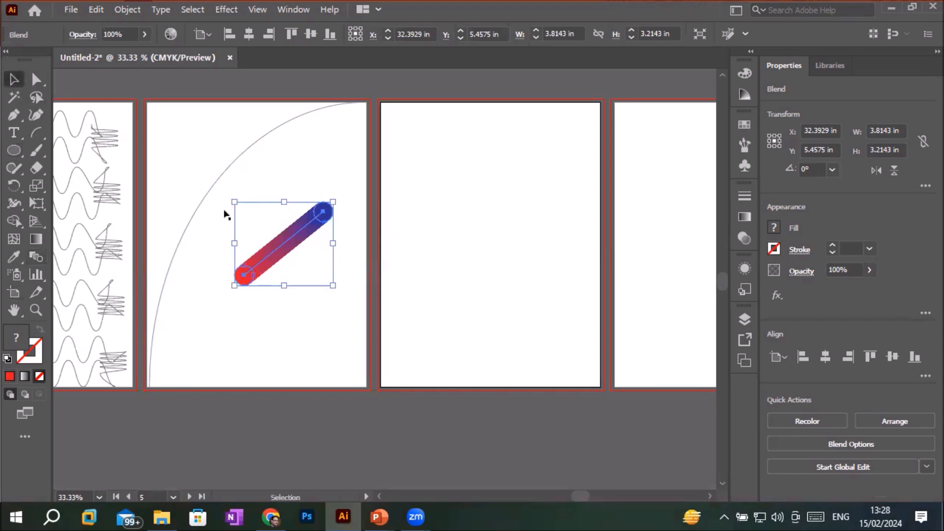
{"action": "left_click", "coordinate": [223, 175], "text": "shift"}
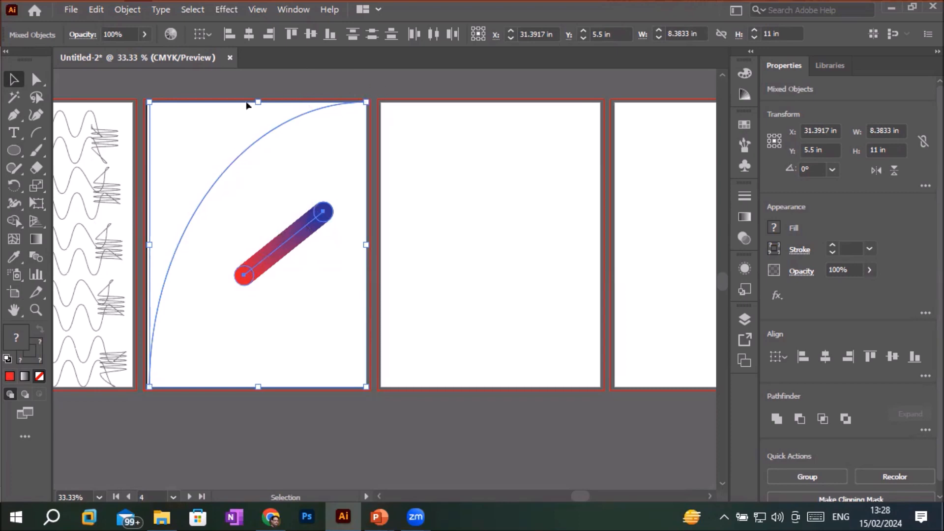
{"action": "left_click", "coordinate": [147, 14]}
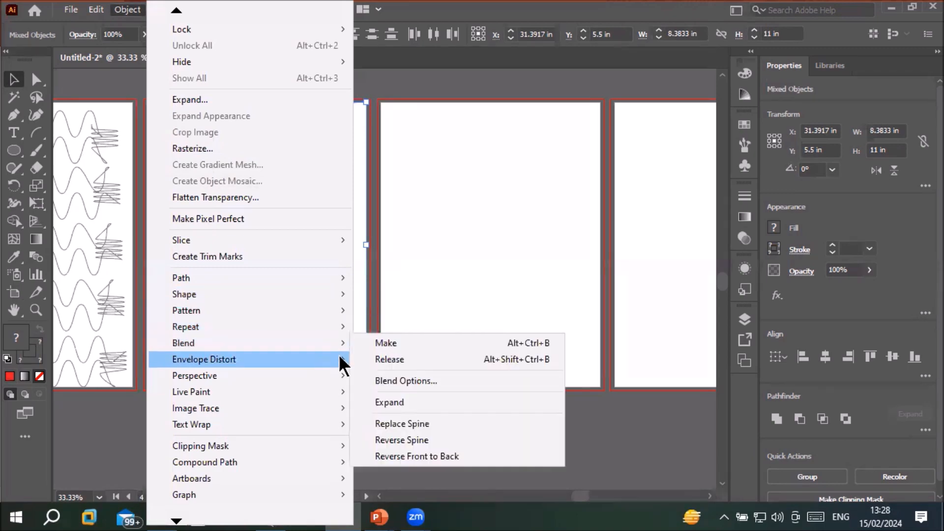
{"action": "left_click", "coordinate": [402, 424]}
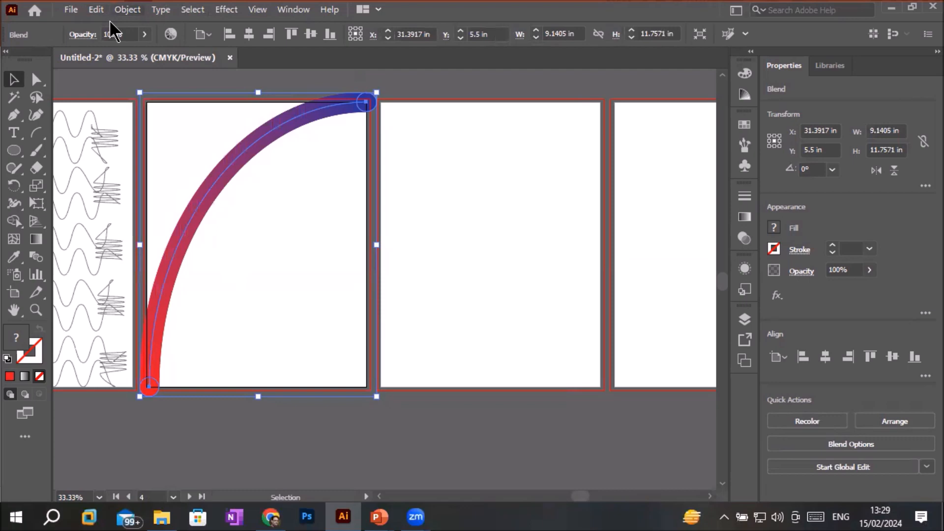
Open the blend options for the arc blend and set its spacing to Specified Steps with 11 steps.
{"action": "left_click", "coordinate": [126, 10]}
{"action": "mouse_move", "coordinate": [275, 343]}
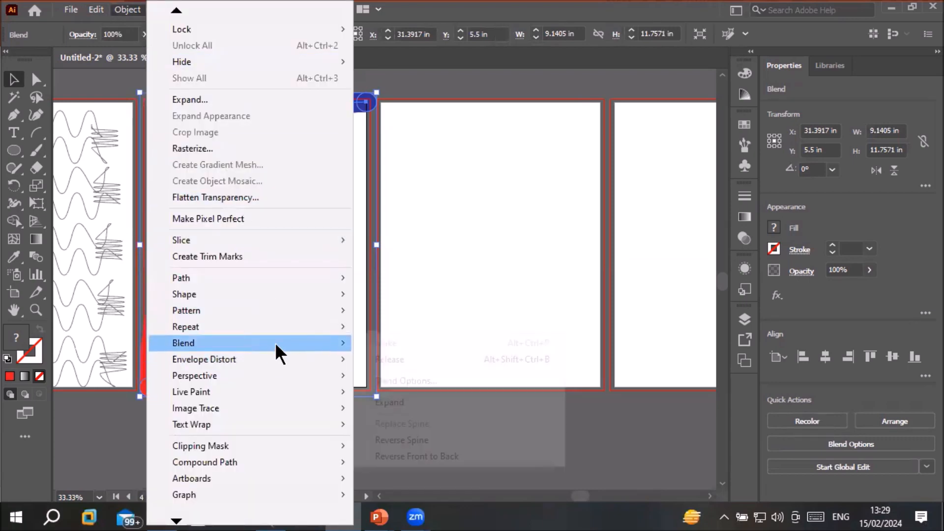
{"action": "left_click", "coordinate": [416, 381]}
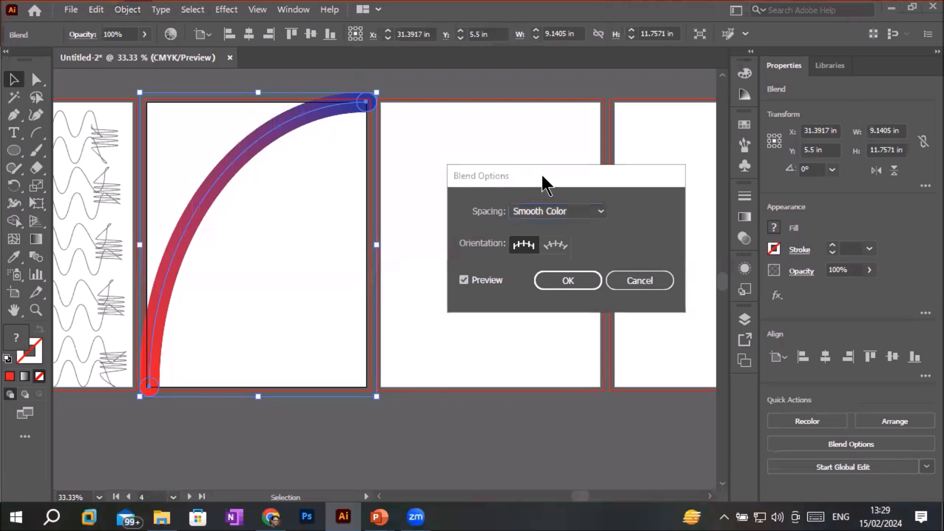
{"action": "left_click", "coordinate": [586, 210]}
{"action": "left_click", "coordinate": [571, 241]}
{"action": "type", "text": "3"}
{"action": "key", "text": "BackSpace"}
{"action": "type", "text": "14"}
Preview the arc blend with up to 21 steps, reduce it to 14, apply the options and deselect.
{"action": "double_click", "coordinate": [637, 212]}
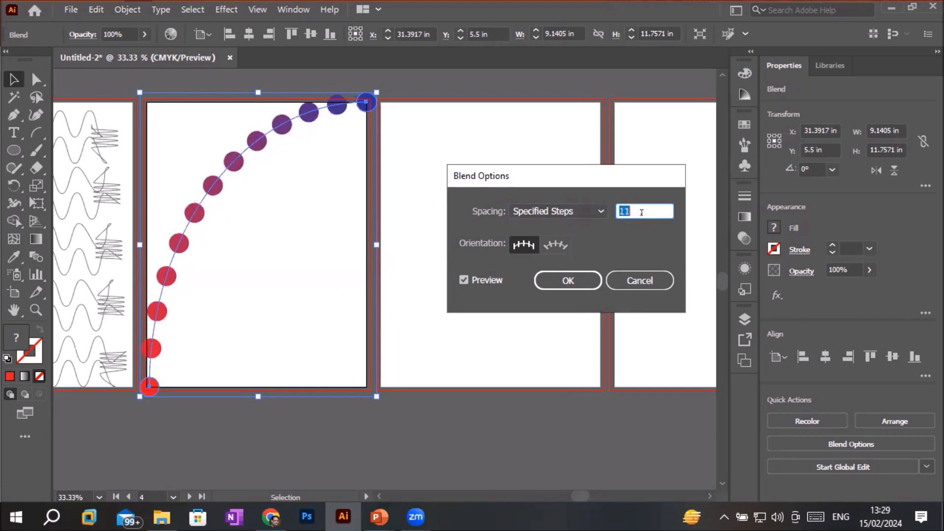
{"action": "key", "text": "Up"}
{"action": "key", "text": "Up"}
{"action": "key", "text": "Up"}
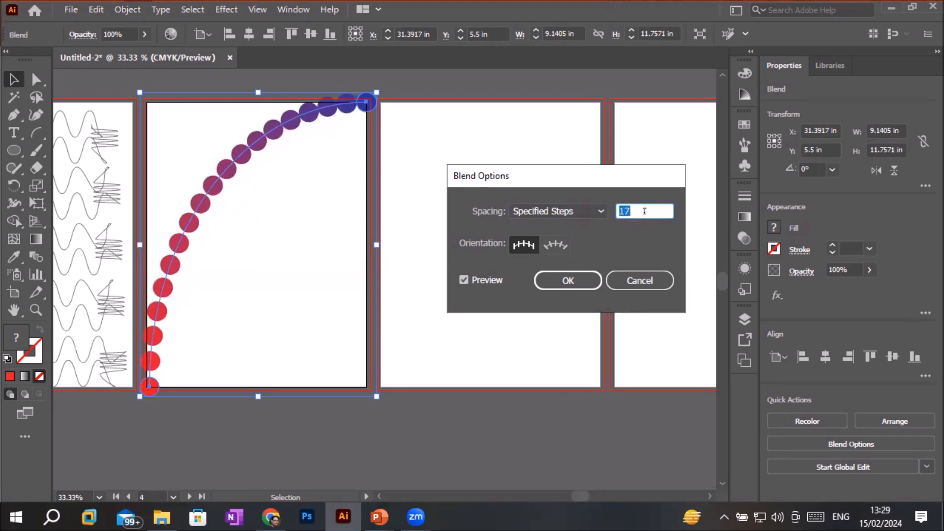
{"action": "key", "text": "Up"}
{"action": "key", "text": "Up"}
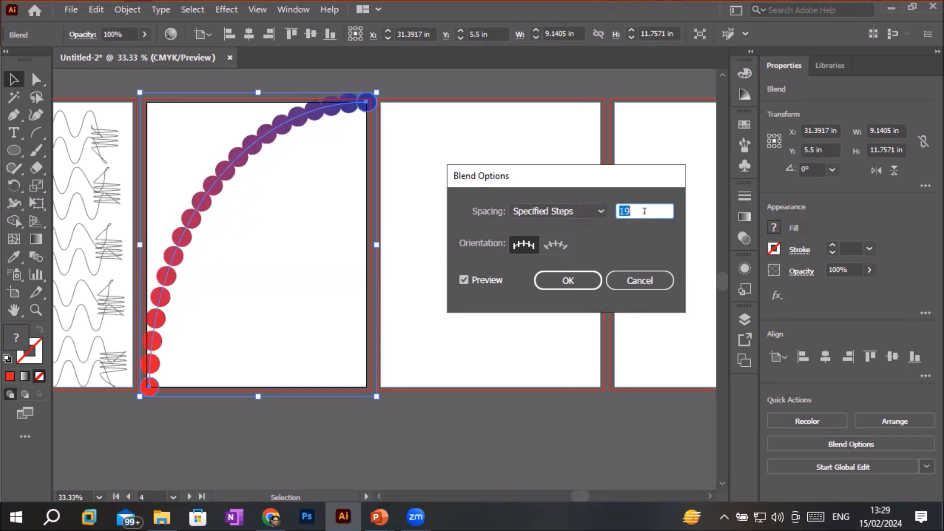
{"action": "key", "text": "Up"}
{"action": "key", "text": "Up"}
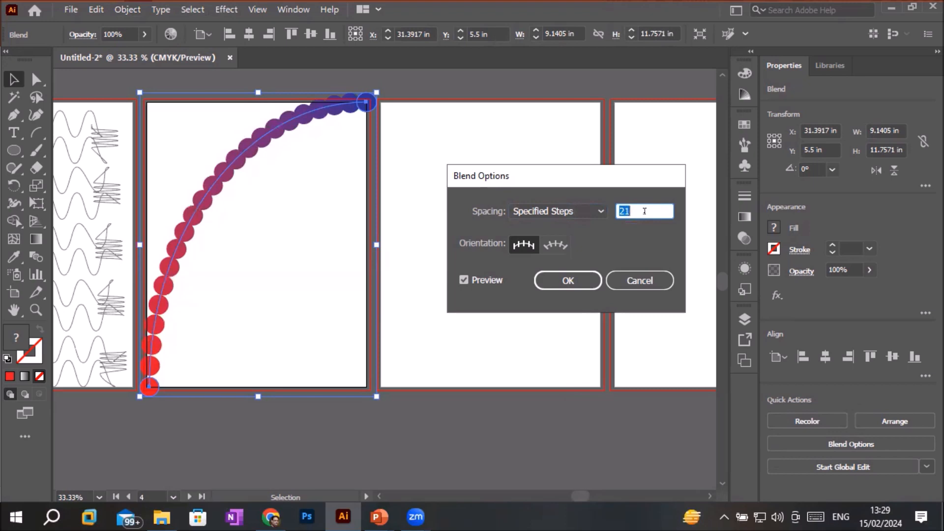
{"action": "key", "text": "Down"}
{"action": "key", "text": "Down"}
{"action": "key", "text": "Down"}
{"action": "key", "text": "Down"}
{"action": "key", "text": "Down"}
{"action": "key", "text": "Down"}
{"action": "key", "text": "Down"}
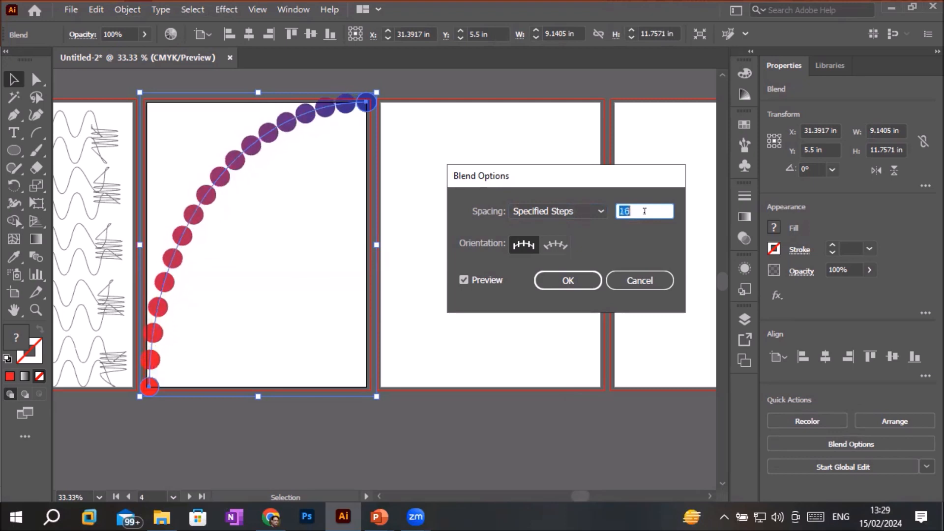
{"action": "left_click", "coordinate": [575, 282]}
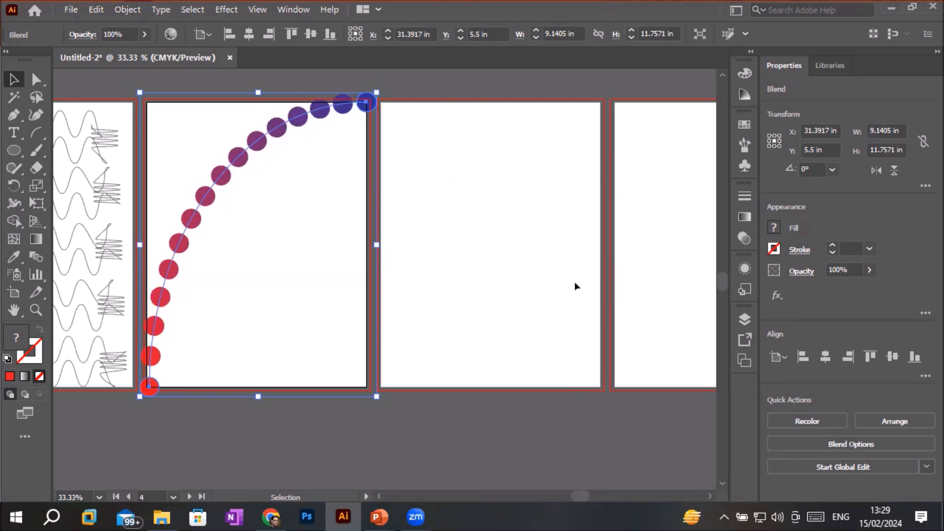
{"action": "left_click", "coordinate": [449, 295]}
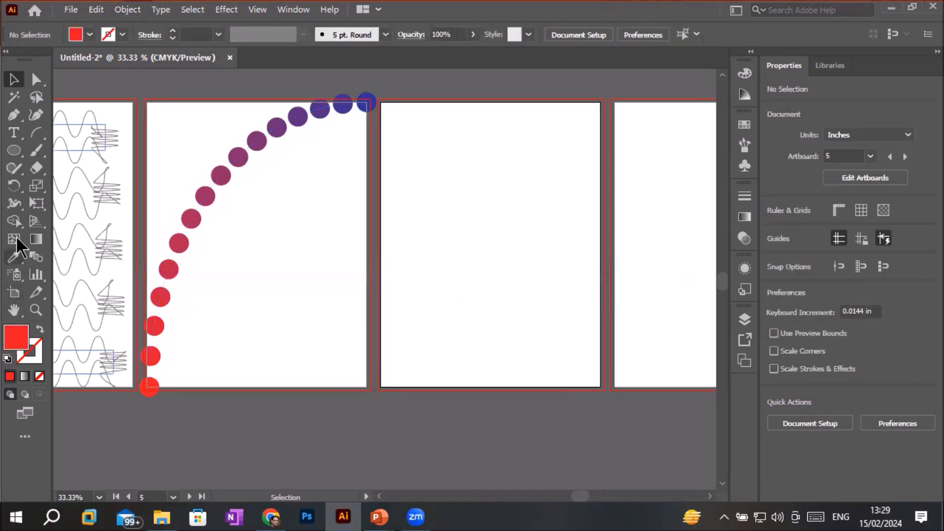
Draw a wavy open path rising from lower left to upper right across the fifth artboard with the Pen tool.
{"action": "left_click", "coordinate": [11, 117]}
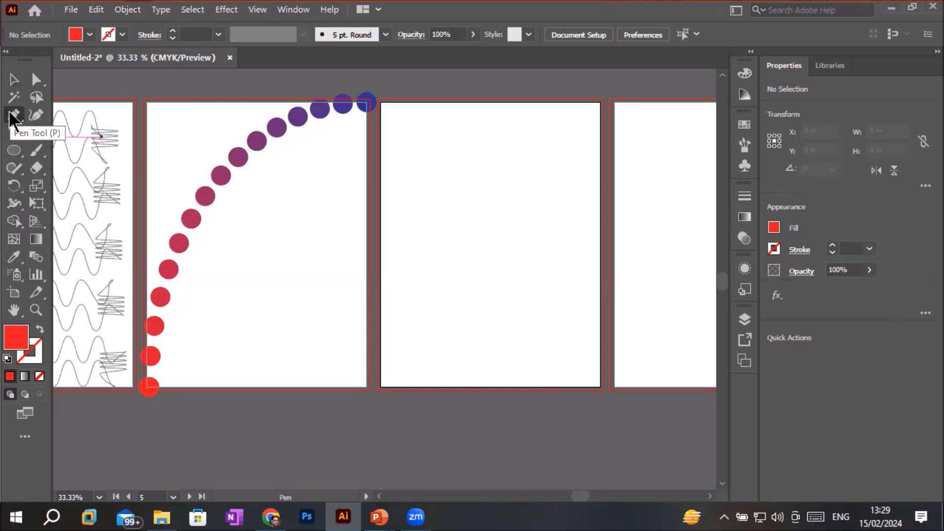
{"action": "left_click", "coordinate": [402, 304]}
{"action": "mouse_move", "coordinate": [444, 276]}
{"action": "left_mouse_down"}
{"action": "mouse_move", "coordinate": [468, 295]}
{"action": "mouse_move", "coordinate": [509, 296]}
{"action": "left_mouse_up"}
{"action": "left_click_drag", "start_coordinate": [541, 211], "coordinate": [607, 233]}
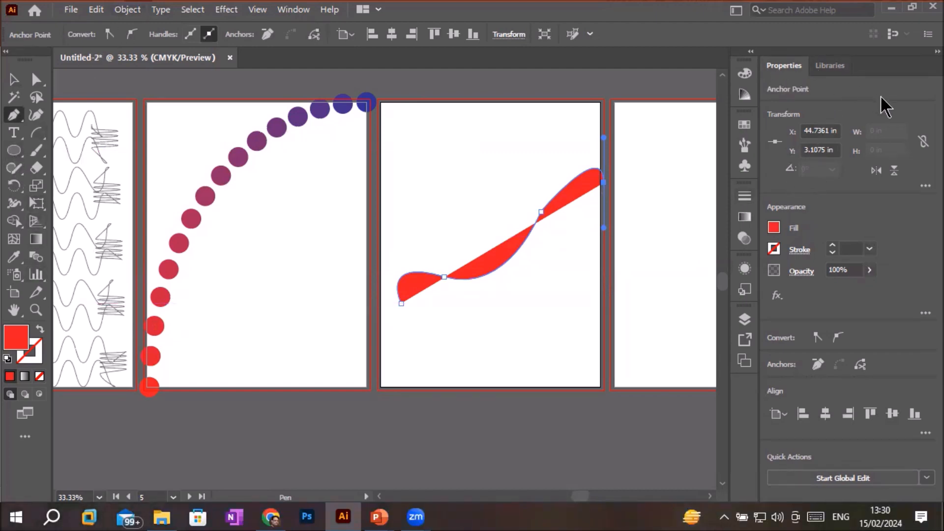
Remove the fill from the wavy path on the fifth artboard and give it a 5 pt black stroke.
{"action": "left_click", "coordinate": [774, 227]}
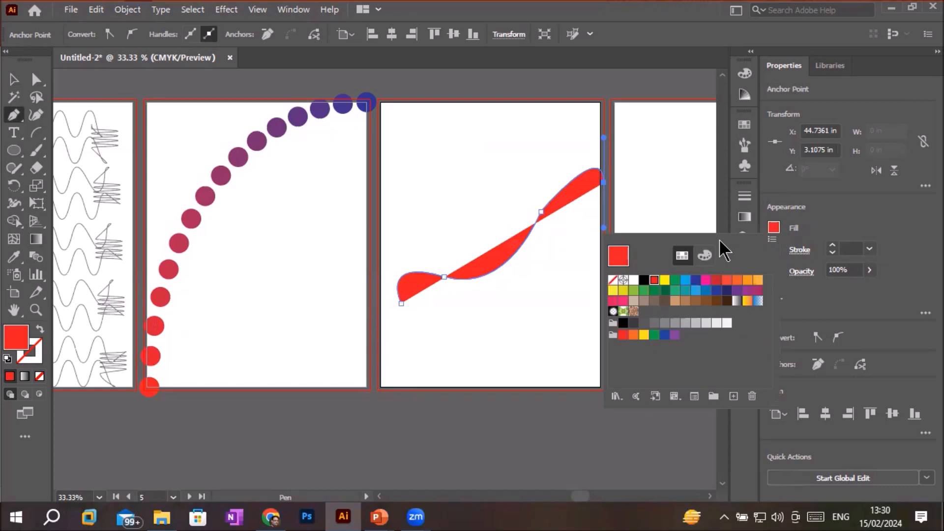
{"action": "left_click", "coordinate": [613, 280]}
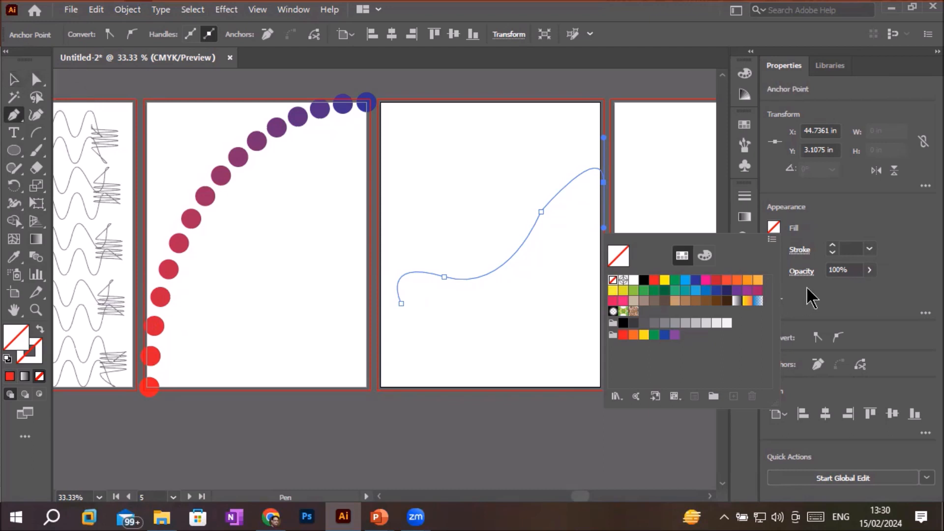
{"action": "left_click", "coordinate": [832, 246]}
{"action": "left_click", "coordinate": [832, 246]}
{"action": "left_click", "coordinate": [831, 246]}
{"action": "left_click", "coordinate": [831, 245]}
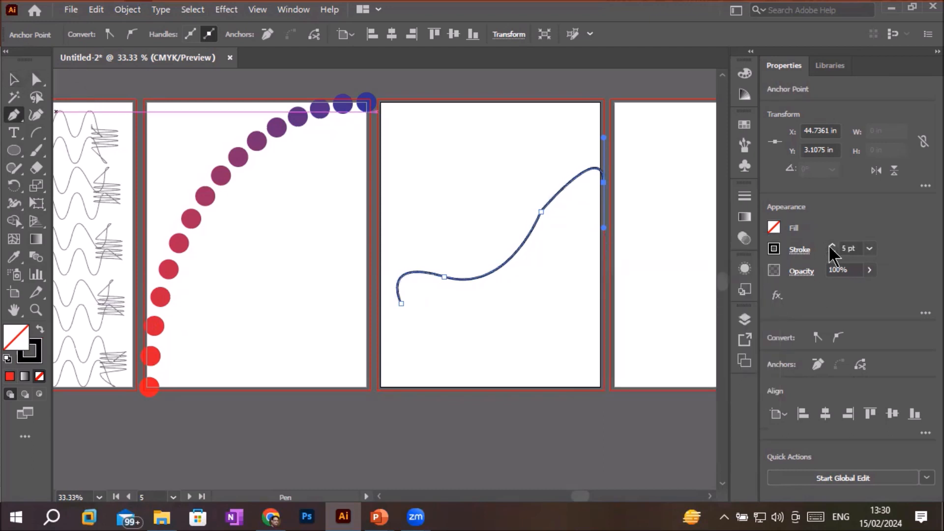
Draw a narrow upright rectangle about 0.31 by 1.2 in above the wavy path's lower end, with default white fill and 1 pt black stroke.
{"action": "left_click", "coordinate": [38, 139]}
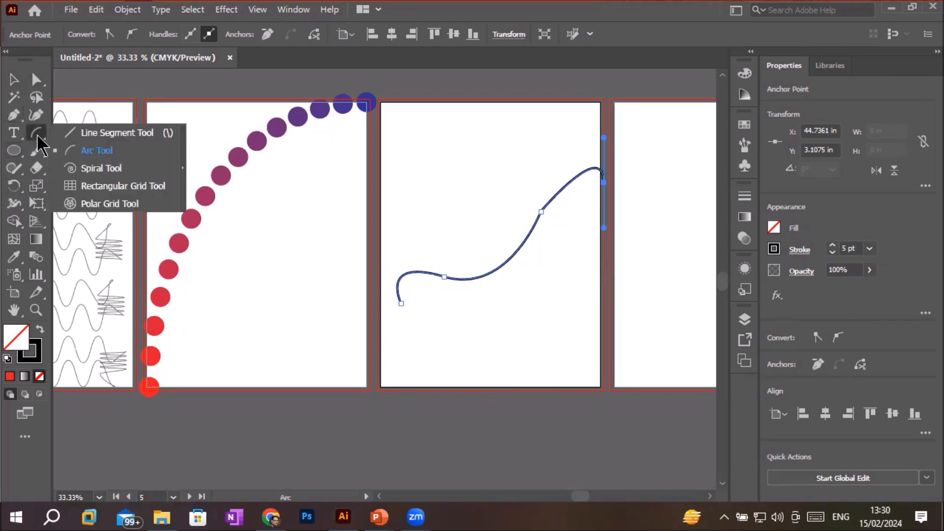
{"action": "left_click", "coordinate": [15, 151]}
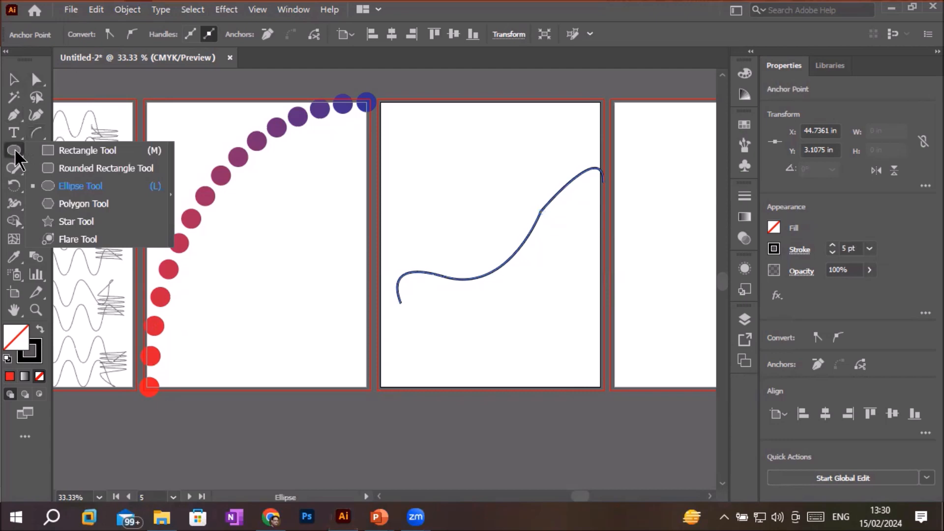
{"action": "left_click", "coordinate": [84, 153]}
{"action": "left_click_drag", "start_coordinate": [398, 137], "coordinate": [405, 169]}
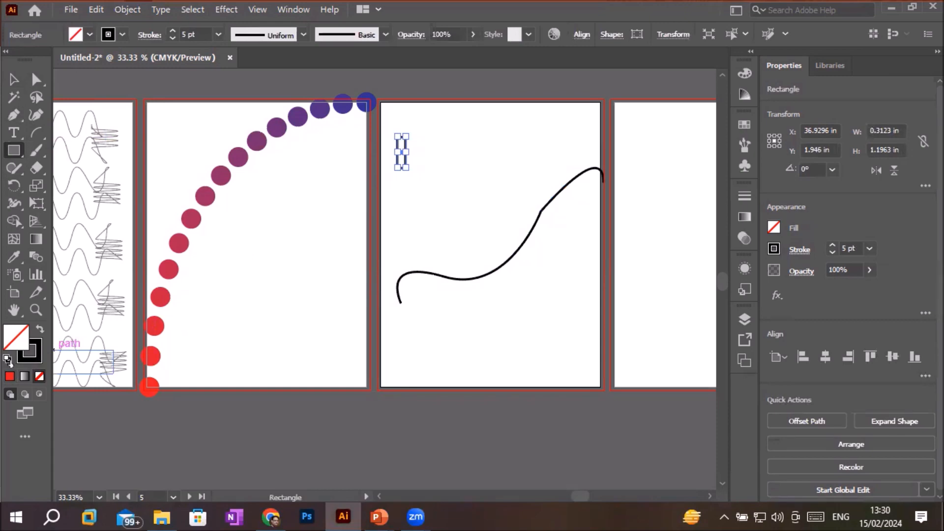
{"action": "left_click", "coordinate": [8, 359]}
{"action": "left_click", "coordinate": [14, 80]}
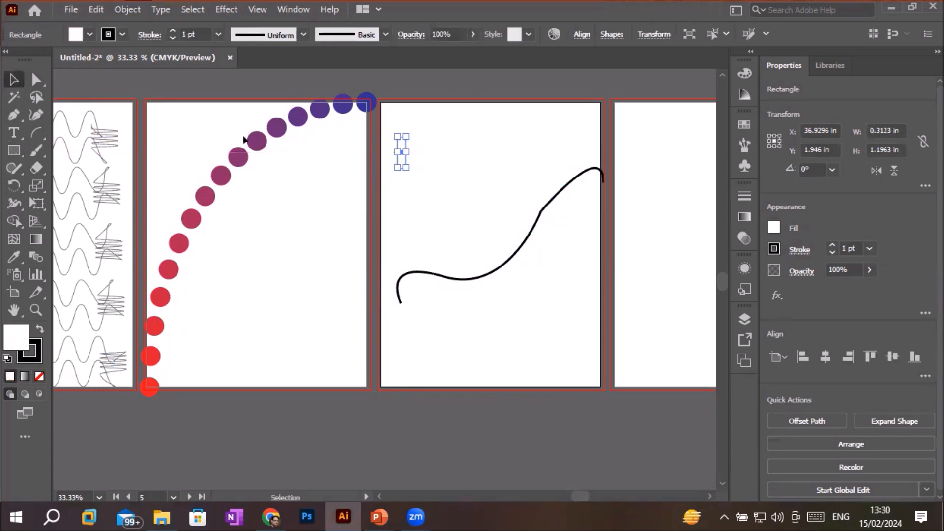
{"action": "scroll", "coordinate": [427, 180], "scroll_direction": "up", "scroll_amount": 2, "text": "alt"}
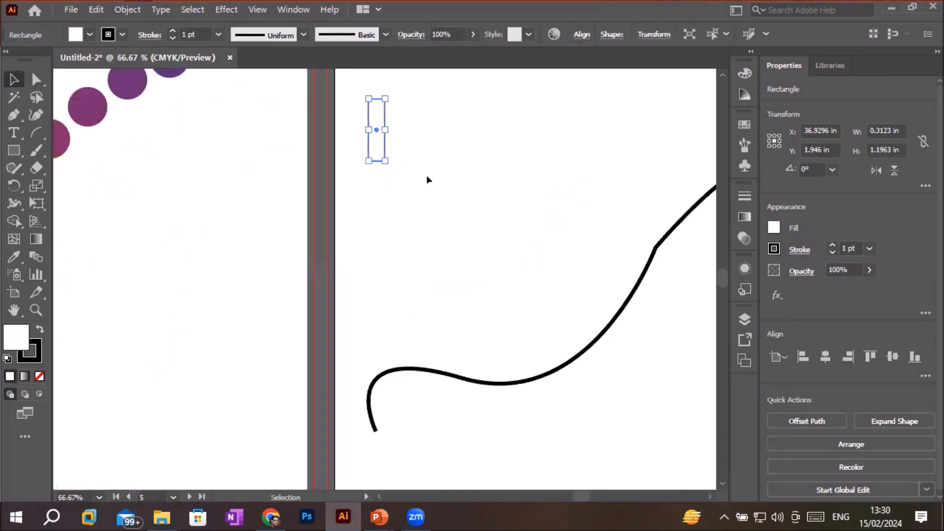
{"action": "left_click_drag", "start_coordinate": [398, 153], "coordinate": [518, 153], "text": "alt"}
{"action": "scroll", "coordinate": [572, 188], "scroll_direction": "down", "scroll_amount": 1, "text": "alt"}
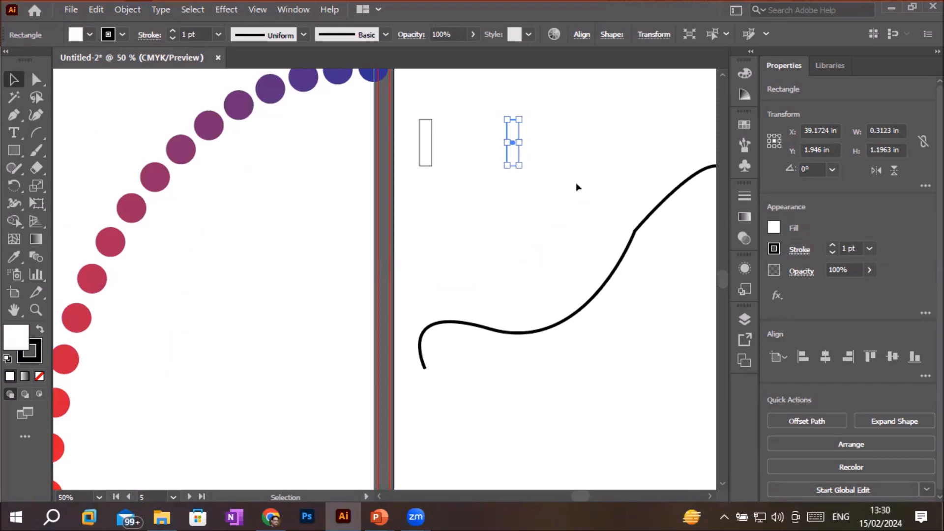
{"action": "scroll", "coordinate": [578, 187], "scroll_direction": "down", "scroll_amount": 1, "text": "alt"}
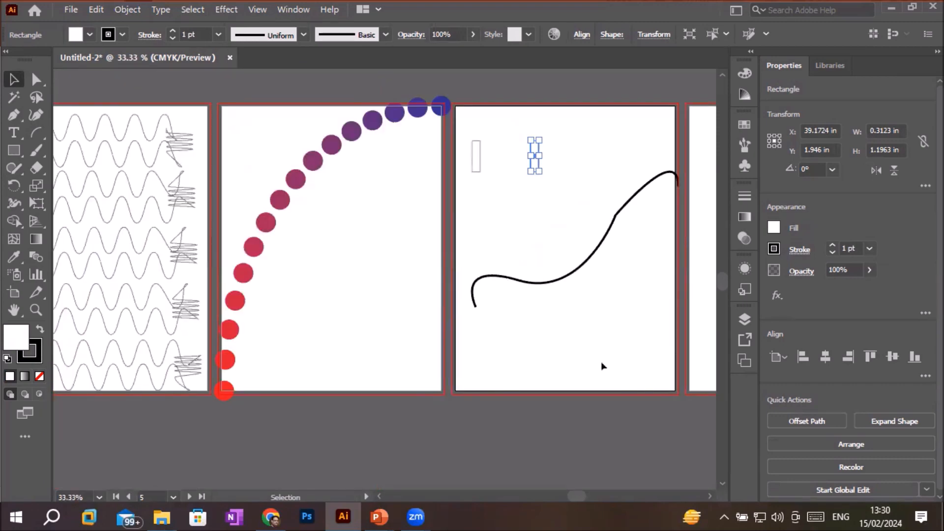
{"action": "scroll", "coordinate": [574, 363], "scroll_direction": "right", "scroll_amount": 3}
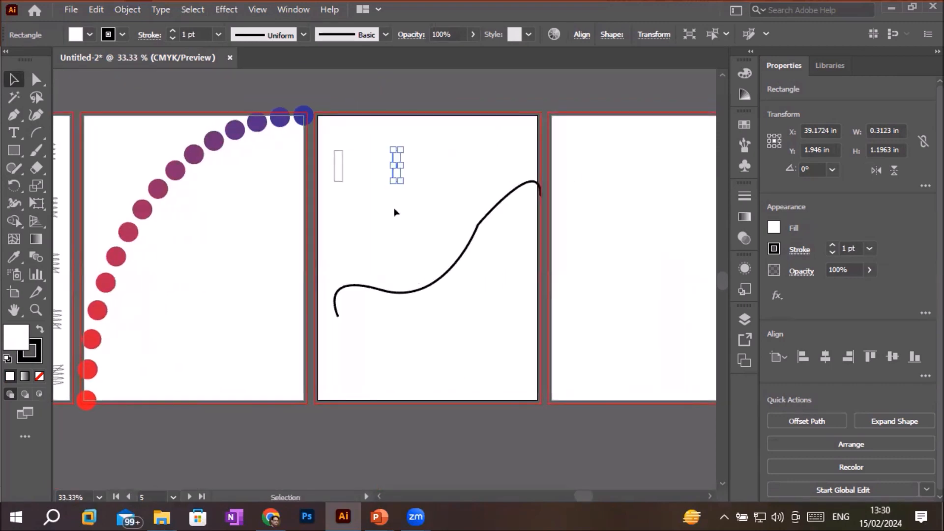
{"action": "key", "text": "Delete"}
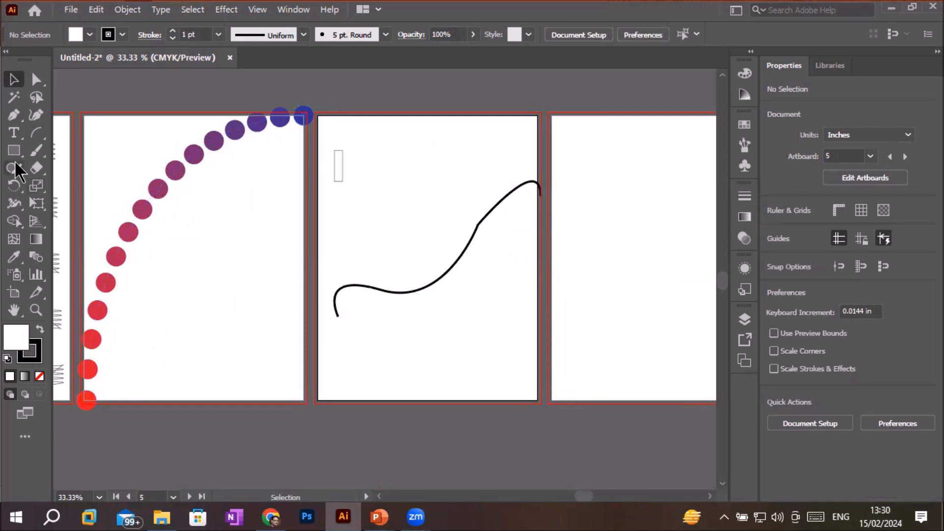
Draw a circle about 0.89 in across and a five-pointed star about 1.17 in wide in a row beside the rectangle.
{"action": "left_click", "coordinate": [15, 155]}
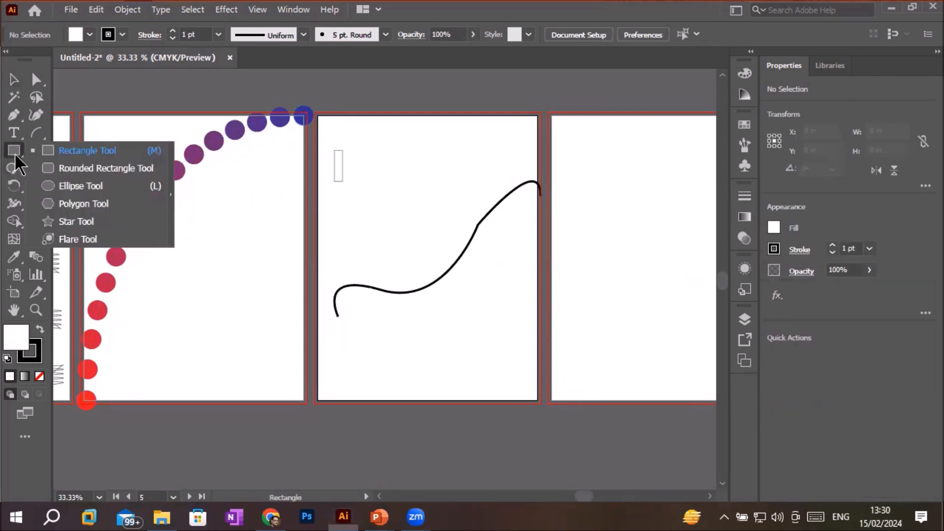
{"action": "left_click", "coordinate": [59, 185]}
{"action": "left_click_drag", "start_coordinate": [412, 158], "coordinate": [437, 182]}
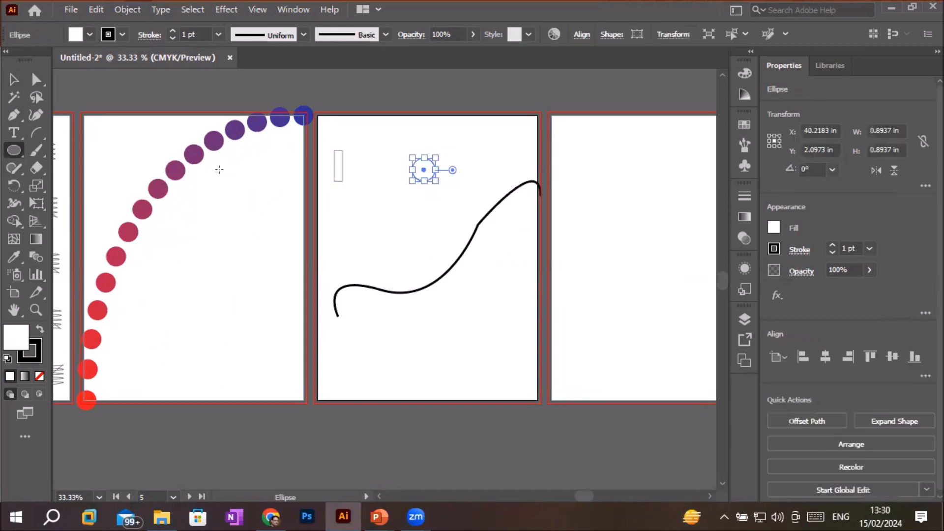
{"action": "left_click", "coordinate": [14, 151]}
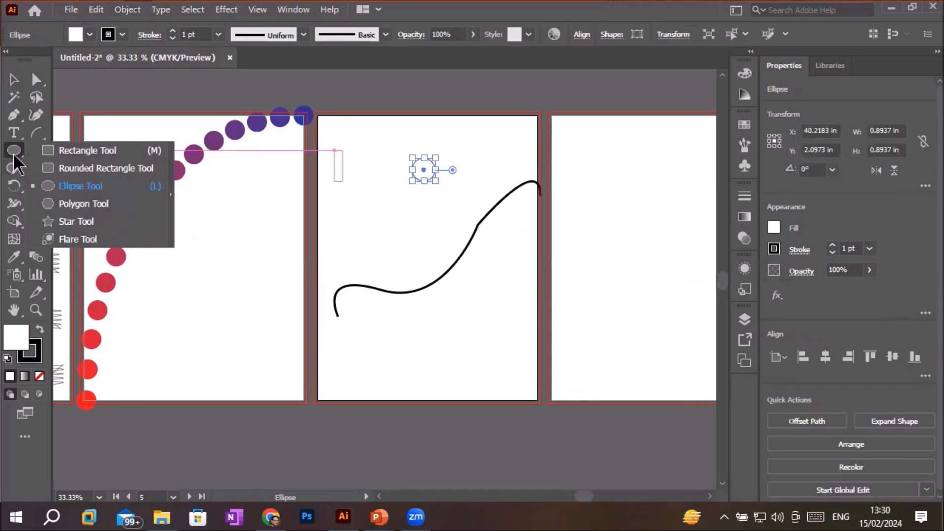
{"action": "left_click", "coordinate": [78, 222]}
{"action": "left_click_drag", "start_coordinate": [504, 156], "coordinate": [514, 170]}
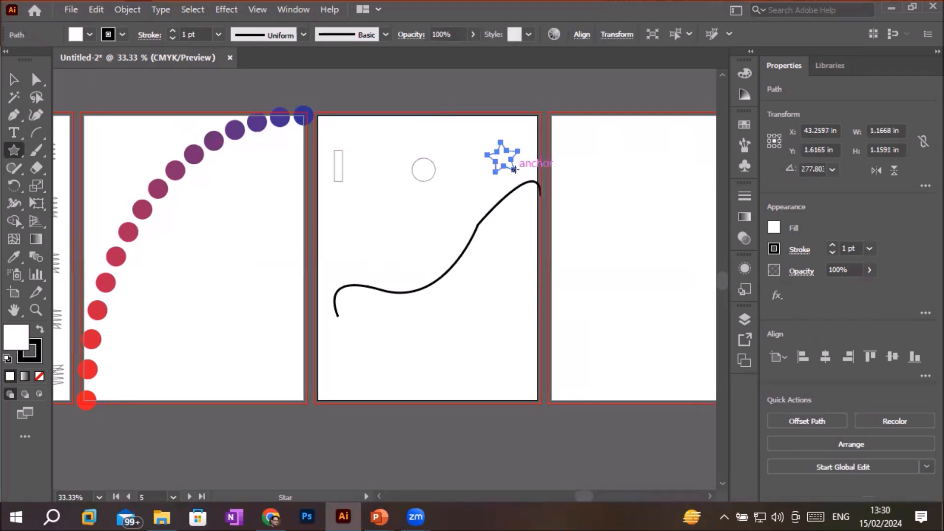
{"action": "left_click", "coordinate": [15, 79]}
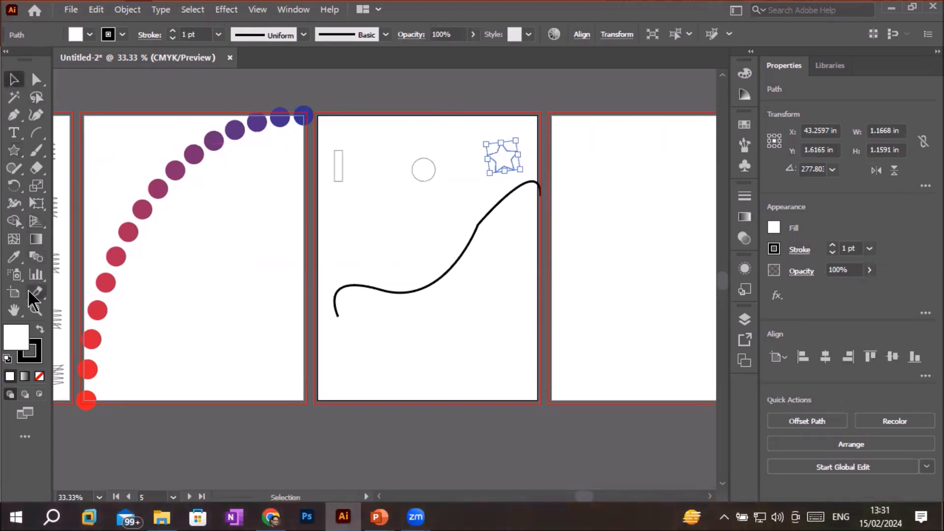
Blend the rectangle, circle and star in sequence with the Blend tool, and deselect the result.
{"action": "left_click", "coordinate": [36, 257]}
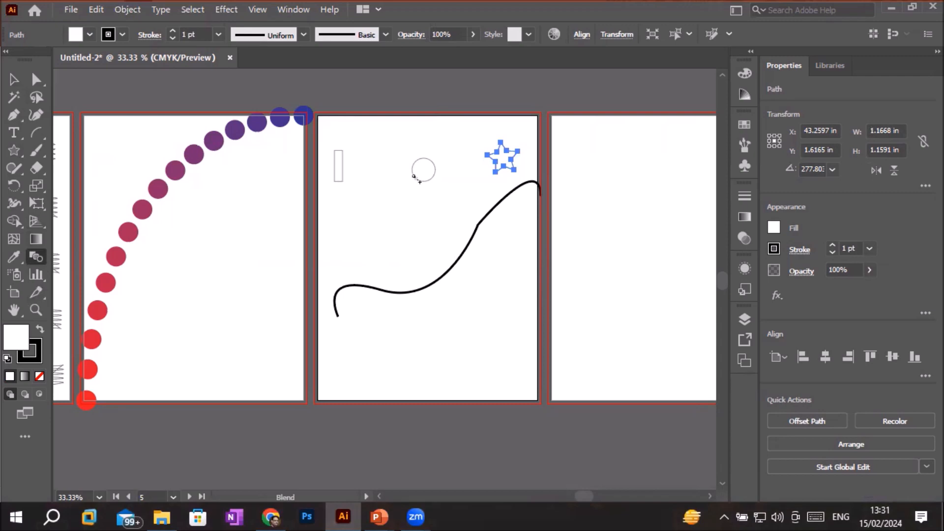
{"action": "left_click", "coordinate": [414, 176]}
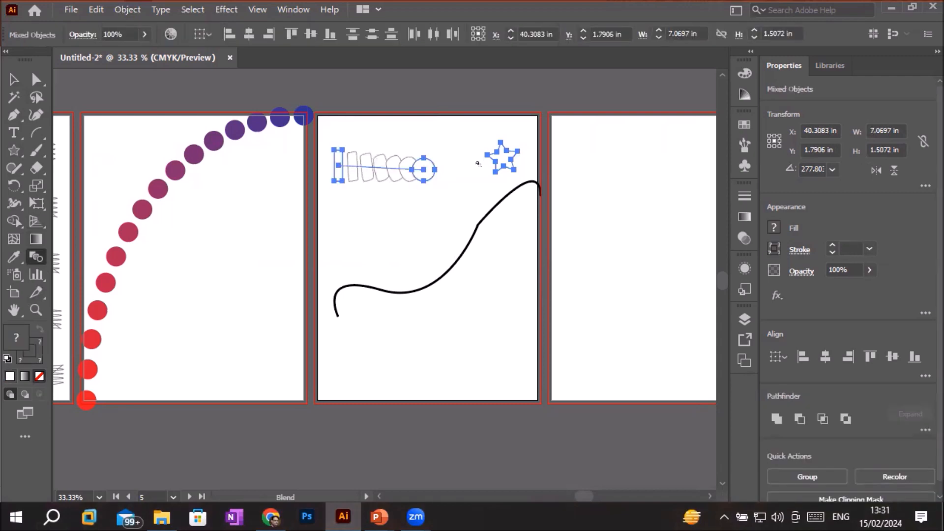
{"action": "left_click", "coordinate": [508, 166]}
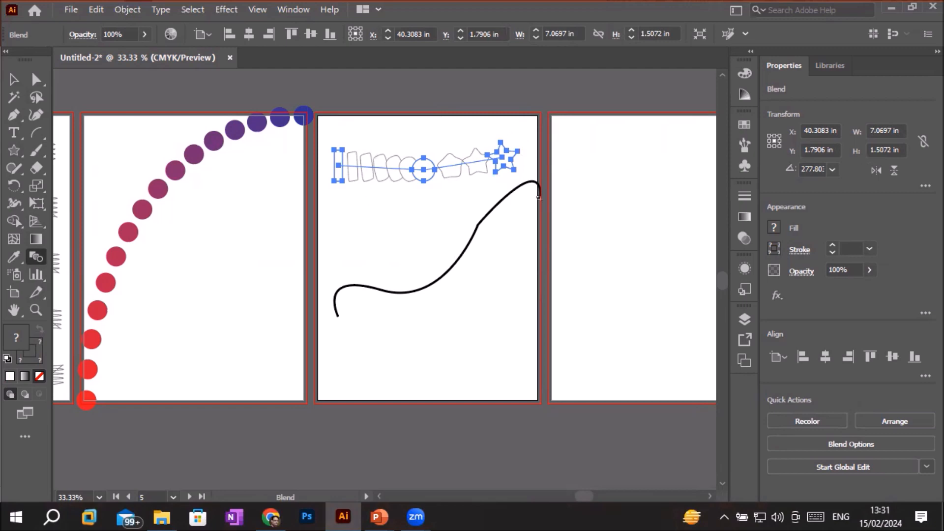
{"action": "left_click", "coordinate": [14, 78]}
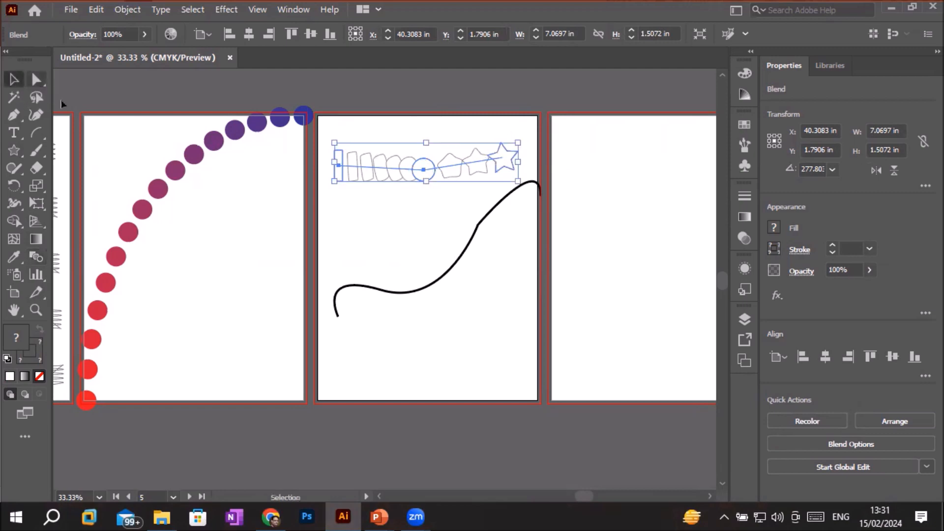
{"action": "left_click", "coordinate": [362, 233]}
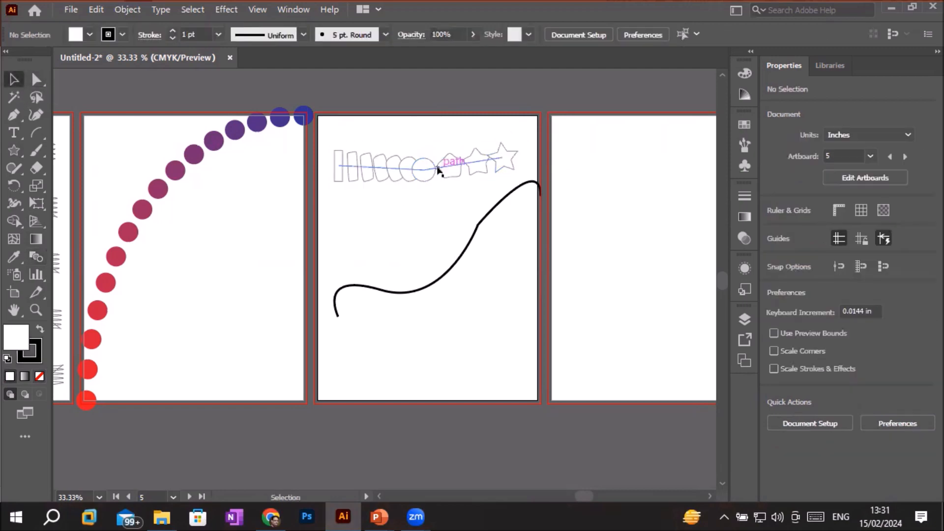
Open the blend options for the rectangle-circle-star blend, set spacing to Specified Steps, and move the dialog clear of the artwork.
{"action": "left_click", "coordinate": [438, 170]}
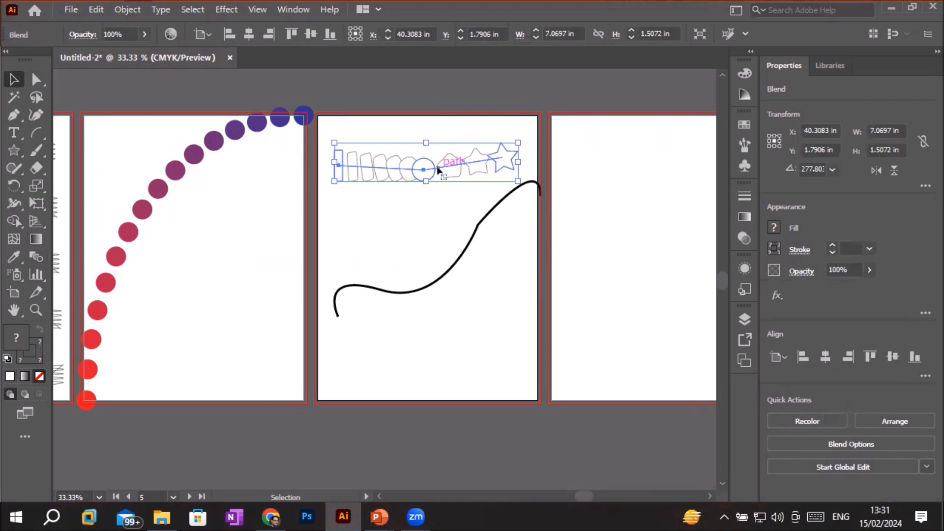
{"action": "left_click", "coordinate": [127, 9]}
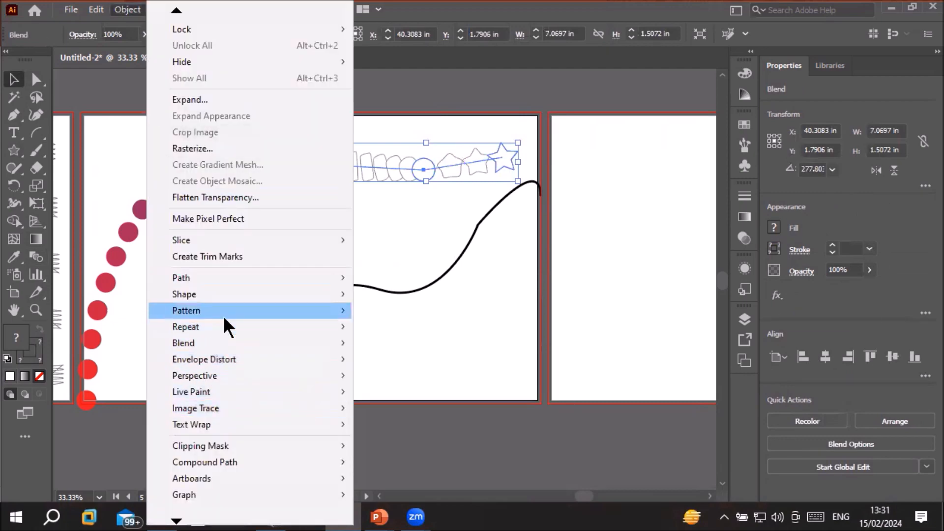
{"action": "mouse_move", "coordinate": [221, 342]}
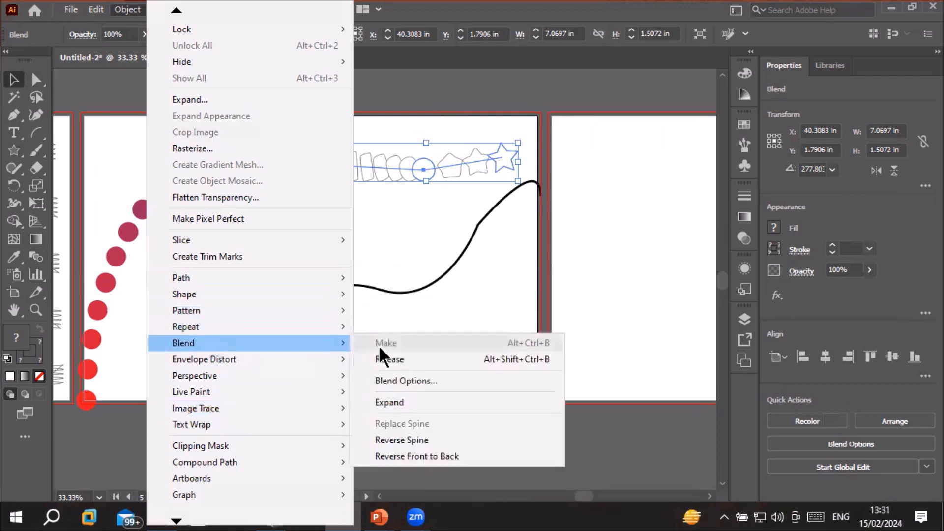
{"action": "left_click", "coordinate": [392, 381]}
{"action": "left_click", "coordinate": [592, 213]}
{"action": "left_click", "coordinate": [565, 243]}
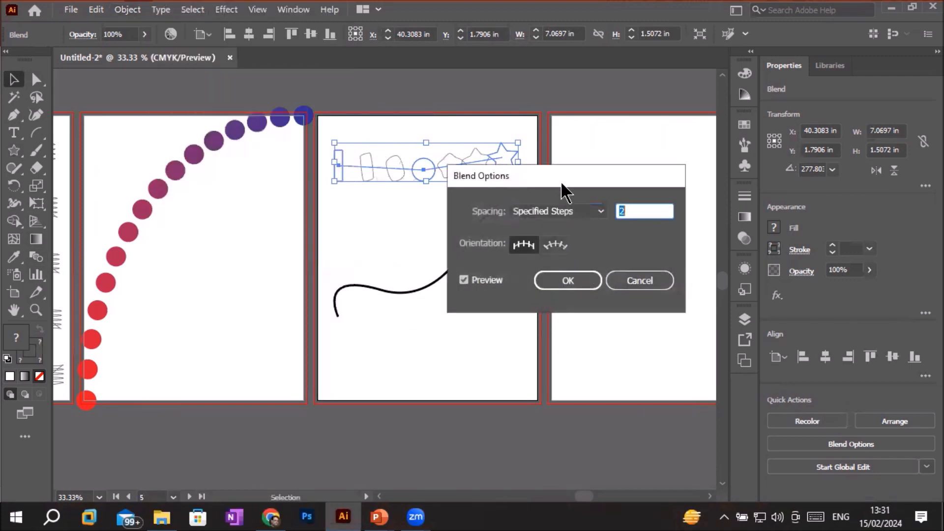
{"action": "left_click_drag", "start_coordinate": [566, 185], "coordinate": [588, 259]}
Preview the shape blend with up to 16 specified steps and bring the count back down to 2.
{"action": "left_click", "coordinate": [667, 283]}
{"action": "key", "text": "Up"}
{"action": "key", "text": "Up"}
{"action": "key", "text": "Up"}
{"action": "key", "text": "Up"}
{"action": "key", "text": "Up"}
{"action": "key", "text": "Up"}
{"action": "key", "text": "Up"}
{"action": "key", "text": "Up"}
{"action": "key", "text": "Up"}
{"action": "key", "text": "Up"}
{"action": "key", "text": "Up"}
{"action": "key", "text": "Up"}
{"action": "key", "text": "Up"}
{"action": "key", "text": "Up"}
{"action": "key", "text": "Up"}
{"action": "key", "text": "Up"}
{"action": "key", "text": "Up"}
{"action": "key", "text": "Up"}
{"action": "key", "text": "Up"}
{"action": "key", "text": "Up"}
{"action": "key", "text": "Up"}
{"action": "key", "text": "Up"}
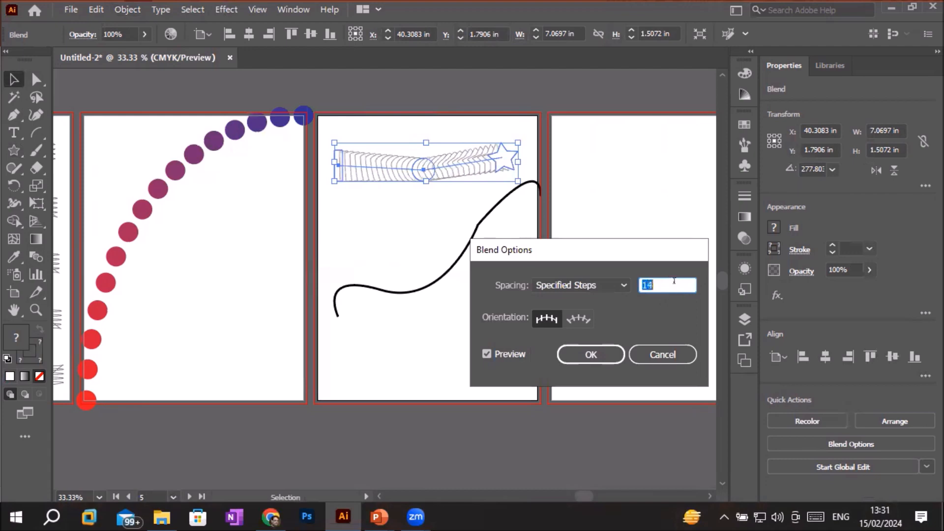
{"action": "type", "text": "7"}
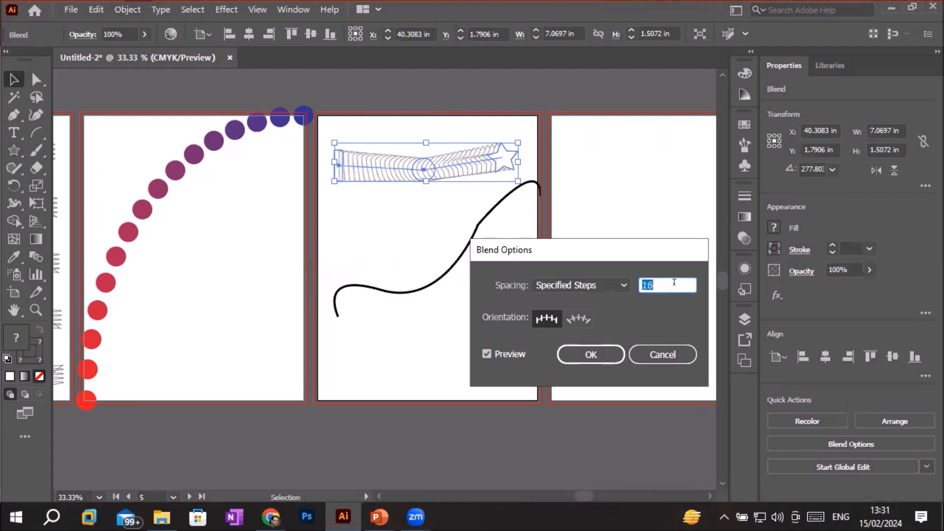
{"action": "key", "text": "Down"}
{"action": "key", "text": "Down"}
{"action": "key", "text": "Down"}
{"action": "key", "text": "Down"}
{"action": "key", "text": "Down"}
{"action": "key", "text": "Down"}
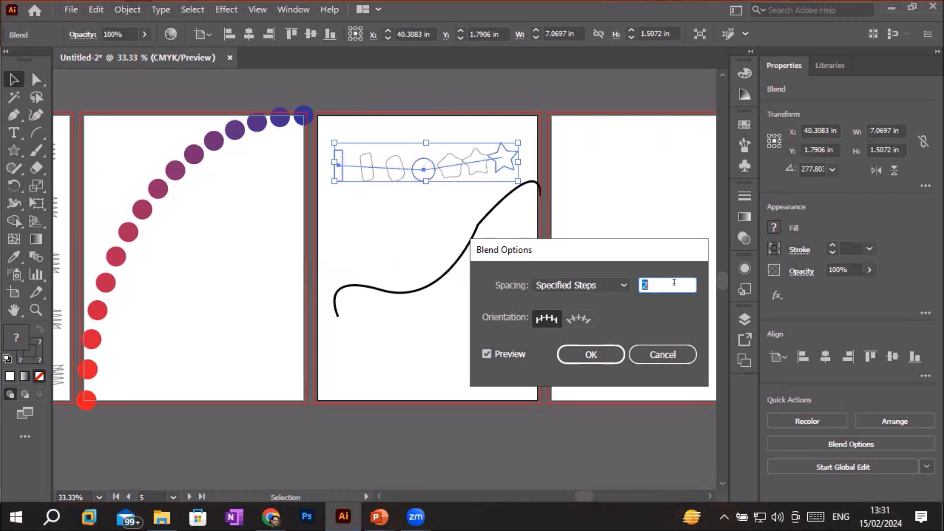
Raise the shape blend to 11 specified steps, reduce it to 9, and apply the blend options.
{"action": "key", "text": "Up"}
{"action": "key", "text": "Up"}
{"action": "key", "text": "Up"}
{"action": "key", "text": "Up"}
{"action": "key", "text": "Up"}
{"action": "key", "text": "Up"}
{"action": "key", "text": "Up"}
{"action": "key", "text": "Up"}
{"action": "key", "text": "Up"}
{"action": "key", "text": "Up"}
{"action": "key", "text": "Up"}
{"action": "key", "text": "Up"}
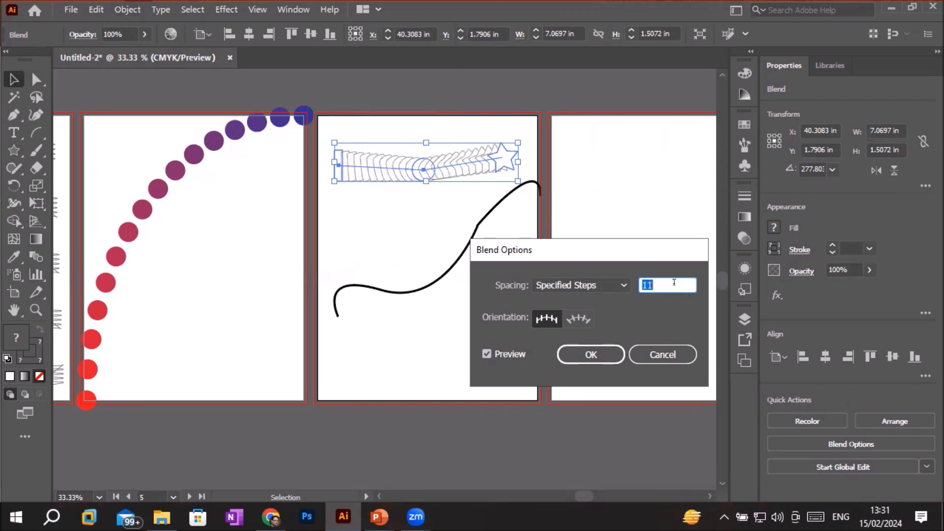
{"action": "key", "text": "Down"}
{"action": "key", "text": "Down"}
{"action": "key", "text": "Down"}
{"action": "key", "text": "Down"}
{"action": "key", "text": "Down"}
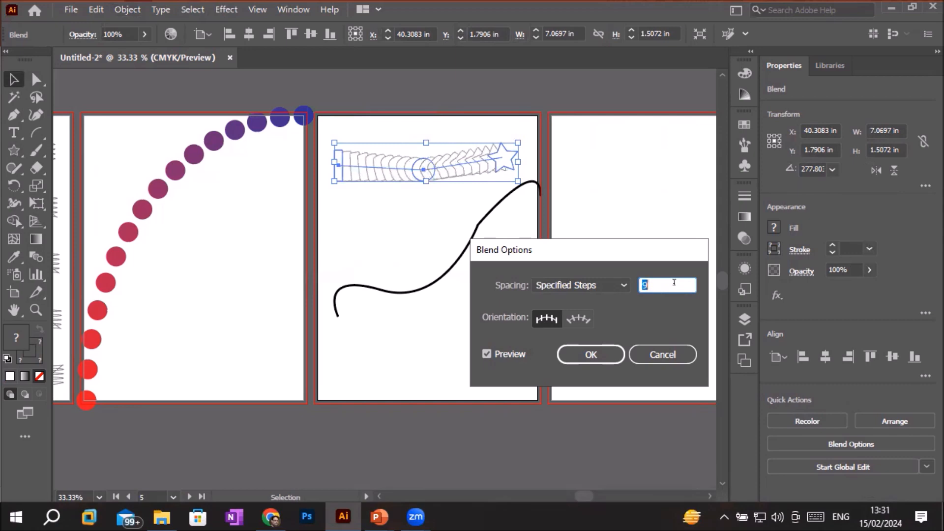
{"action": "left_click", "coordinate": [599, 360]}
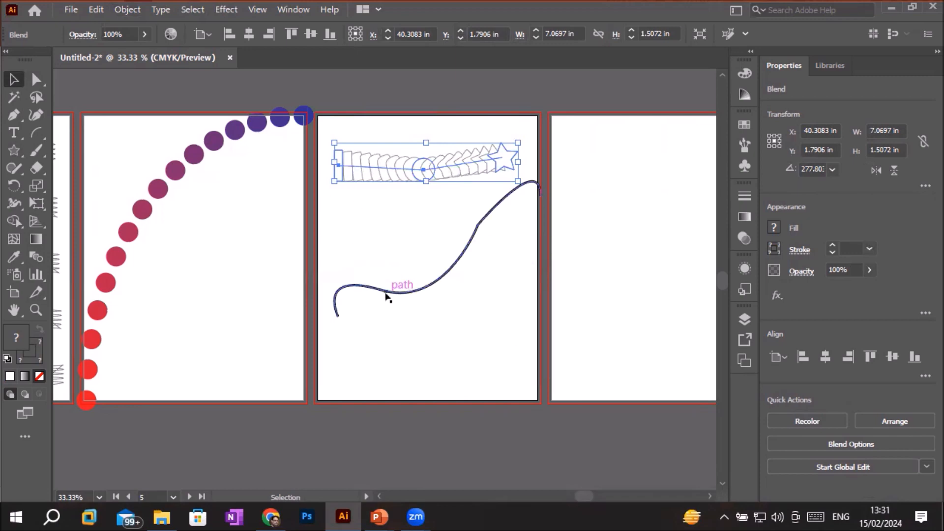
Select the wavy path together with the shape blend and replace the blend's spine with that path.
{"action": "left_click", "coordinate": [387, 297], "text": "shift"}
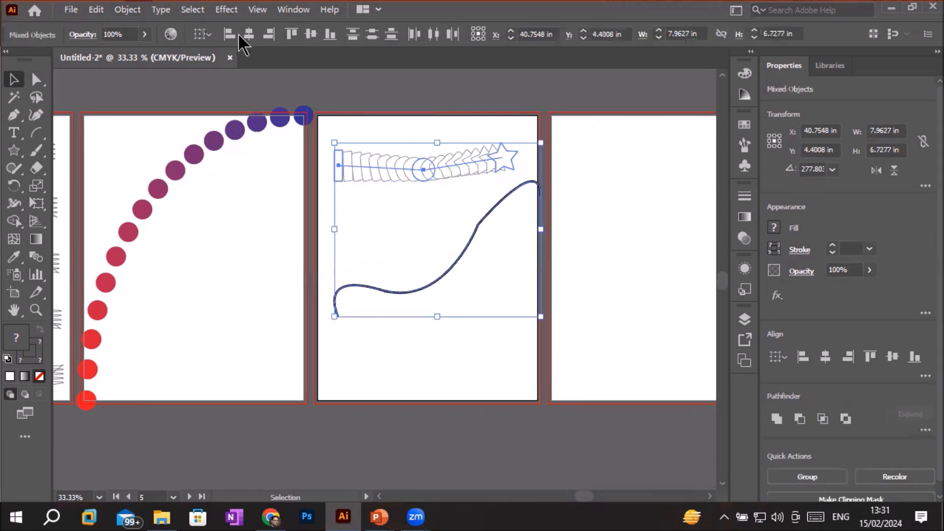
{"action": "left_click", "coordinate": [128, 9]}
{"action": "mouse_move", "coordinate": [290, 344]}
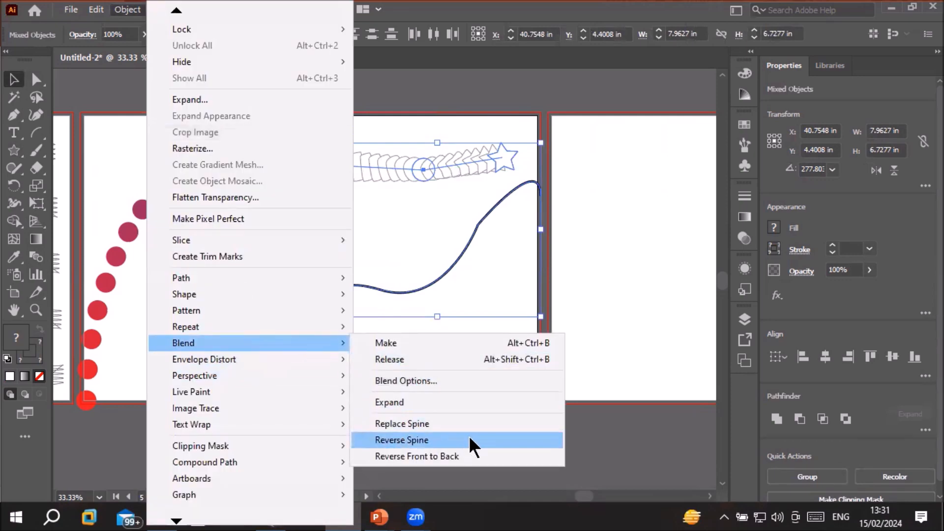
{"action": "left_click", "coordinate": [424, 427]}
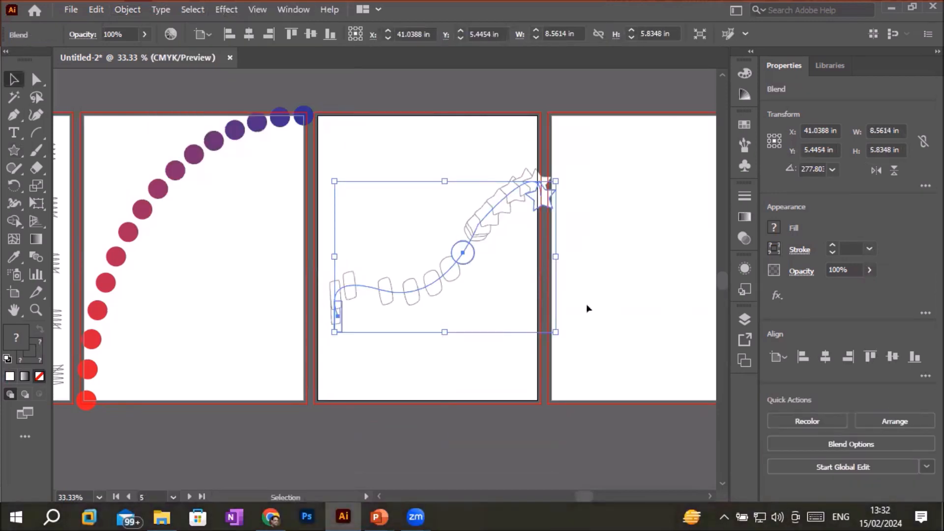
Reverse the spine of the rectangle-circle-star blend, move the blend slightly down within its artboard, and deselect it.
{"action": "scroll", "coordinate": [623, 315], "scroll_direction": "up", "scroll_amount": 1}
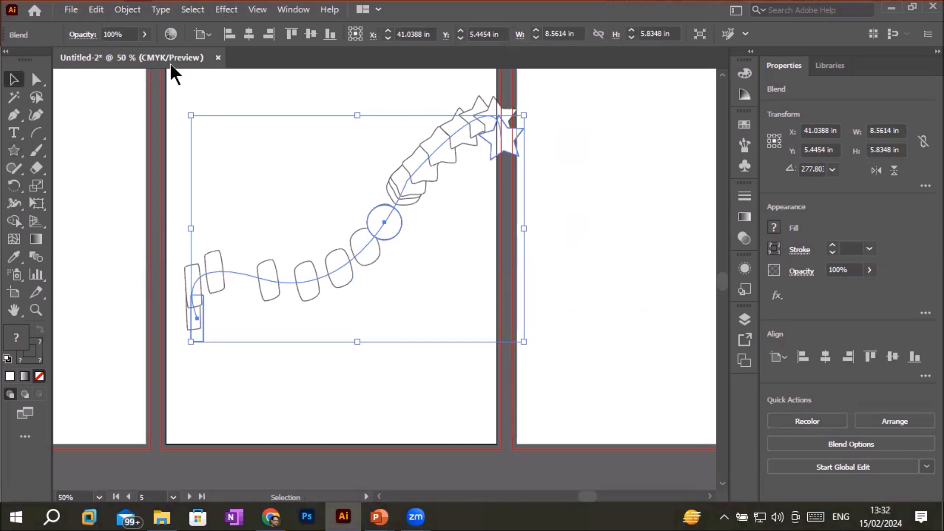
{"action": "left_click", "coordinate": [128, 10]}
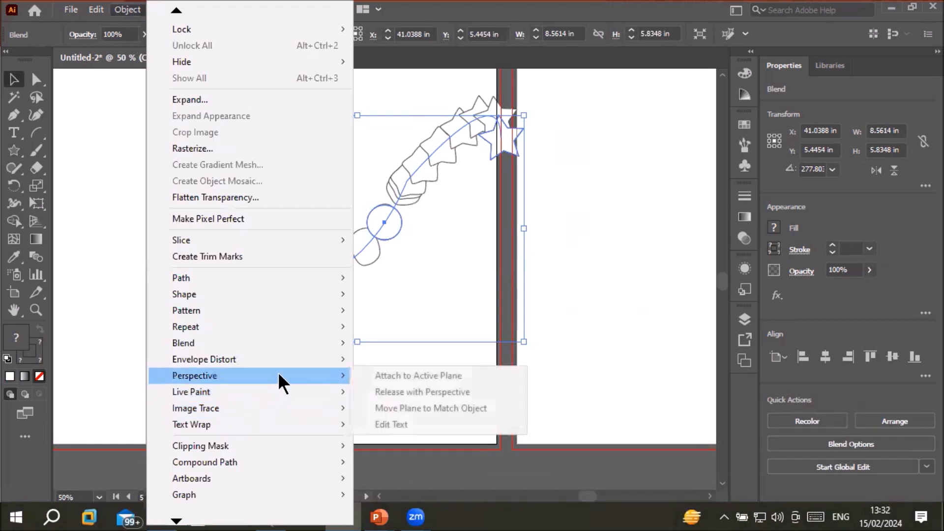
{"action": "mouse_move", "coordinate": [301, 348]}
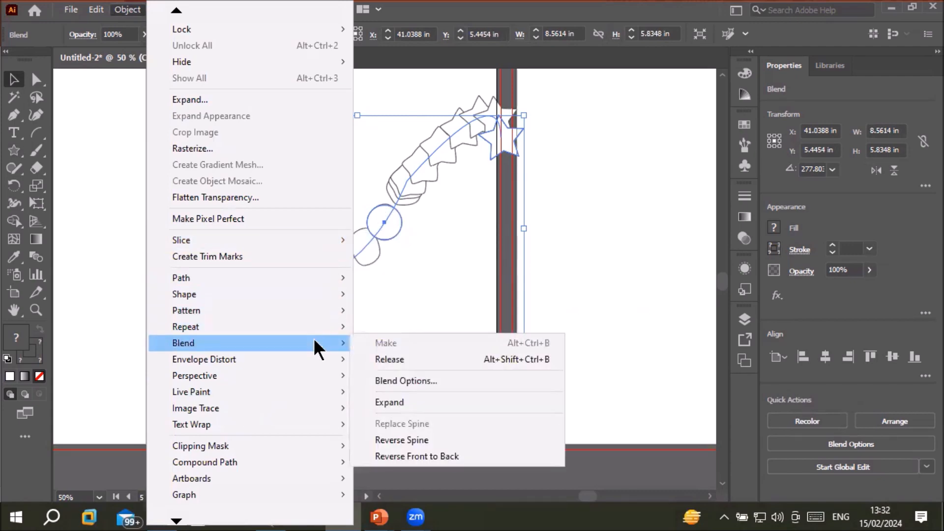
{"action": "left_click", "coordinate": [426, 443]}
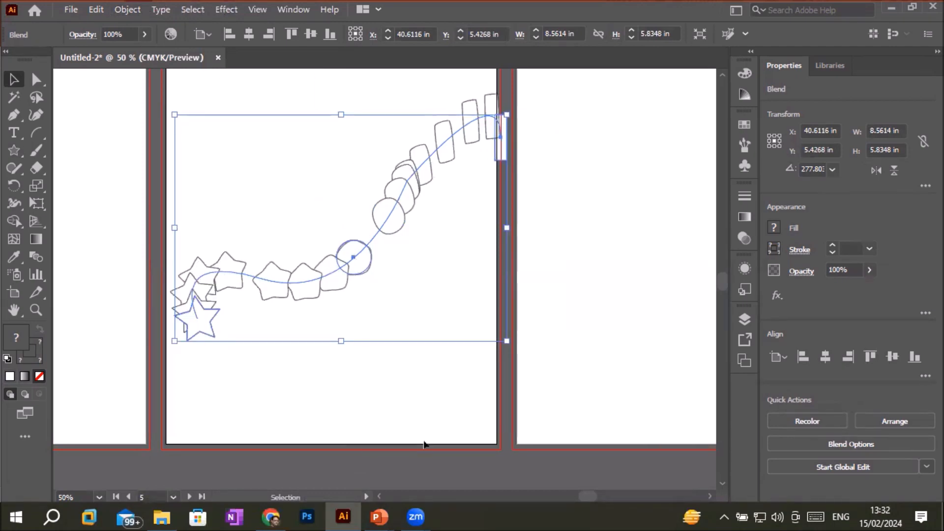
{"action": "left_click_drag", "start_coordinate": [370, 245], "coordinate": [350, 293]}
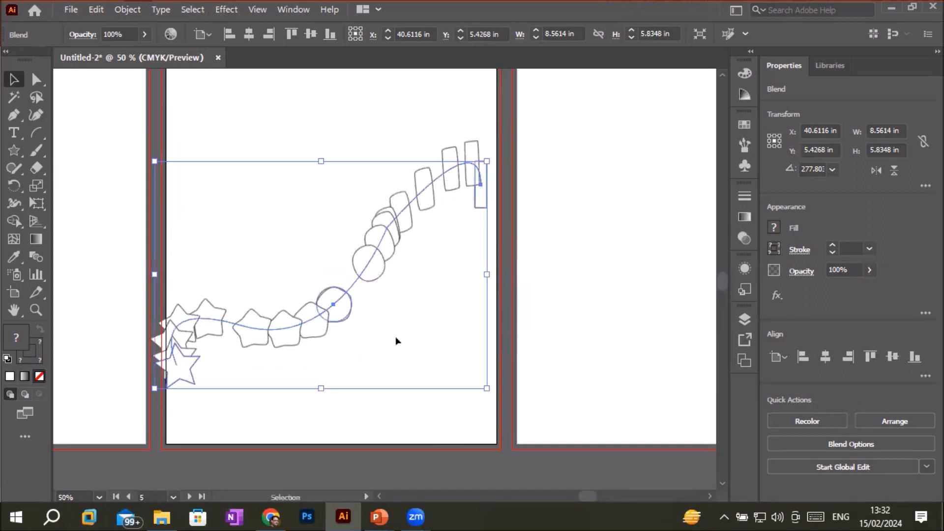
{"action": "left_click", "coordinate": [426, 437]}
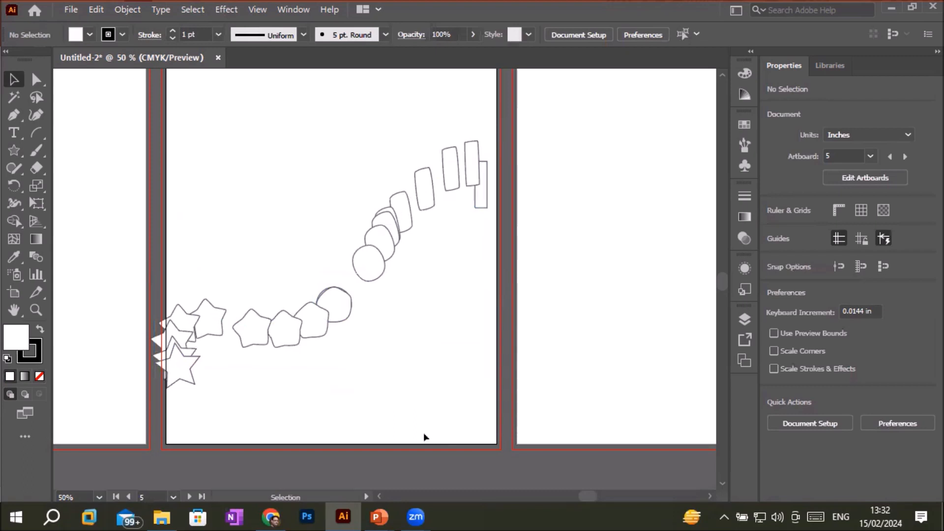
Directly select the rectangle at the upper end of the blend and fill it with CMYK Red.
{"action": "left_click", "coordinate": [36, 82]}
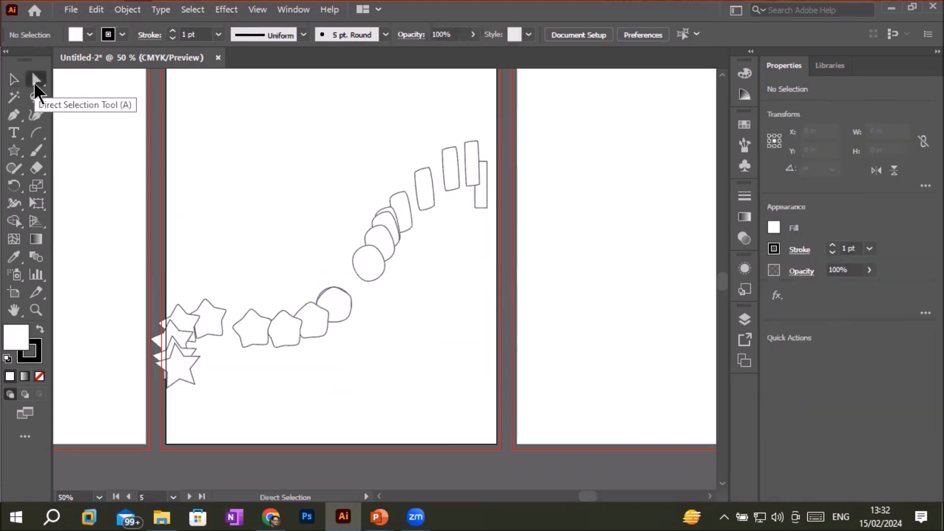
{"action": "left_click", "coordinate": [487, 208]}
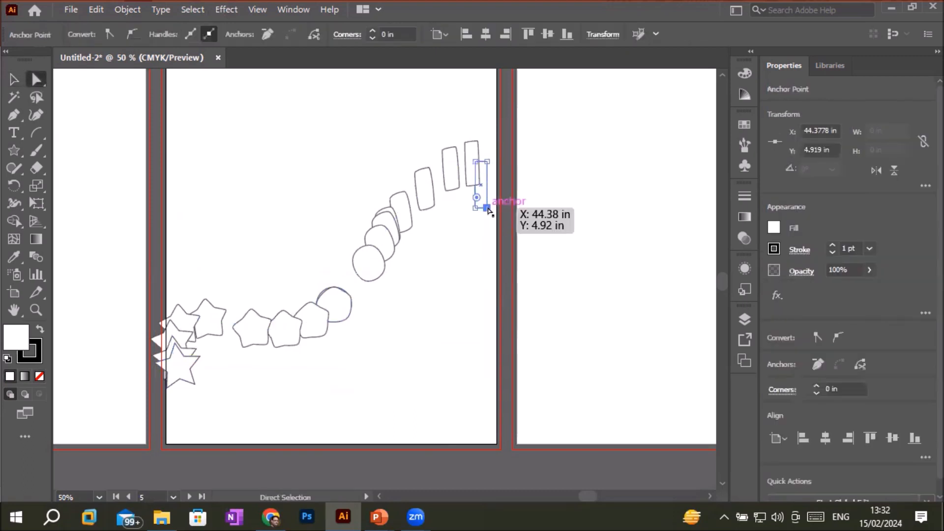
{"action": "left_click", "coordinate": [774, 227]}
{"action": "left_click", "coordinate": [654, 280]}
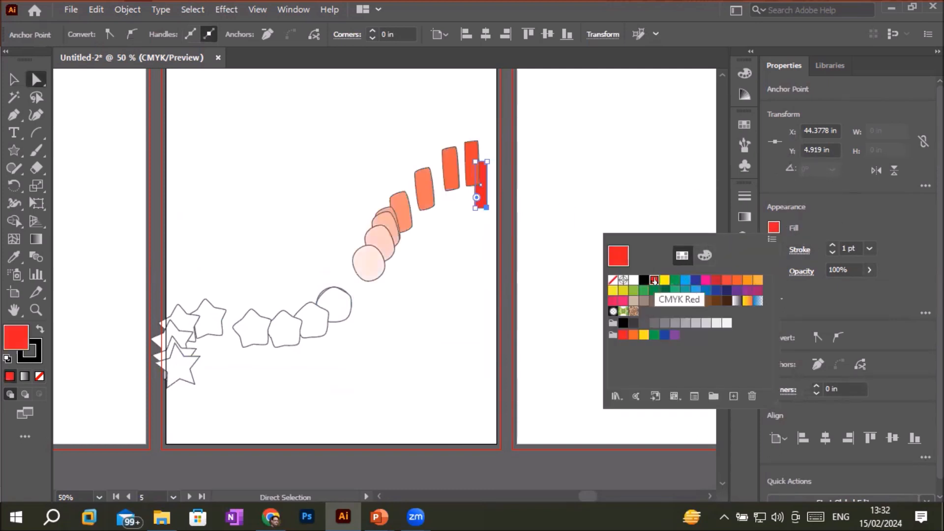
Directly select the circle in the middle of the blend and fill it with dark blue.
{"action": "left_click", "coordinate": [340, 319]}
{"action": "left_click", "coordinate": [348, 318]}
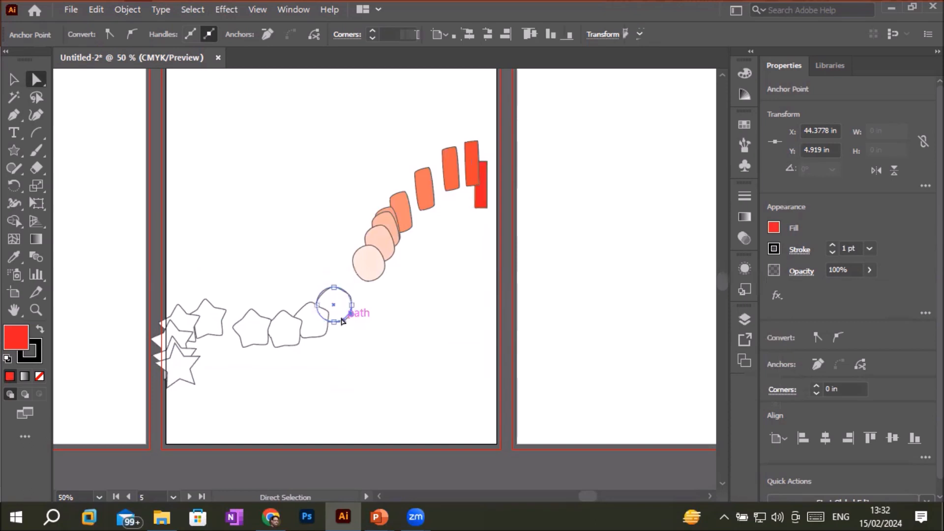
{"action": "left_click", "coordinate": [775, 227]}
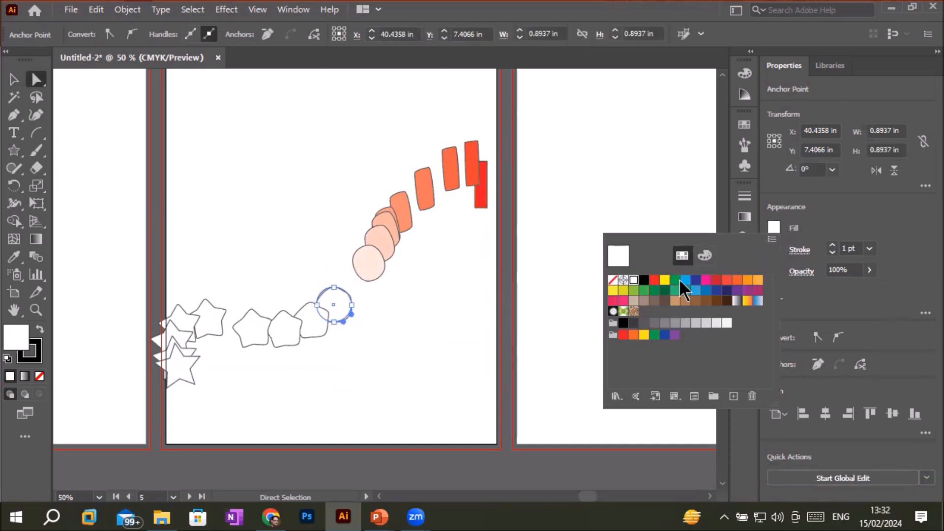
{"action": "left_click", "coordinate": [696, 281]}
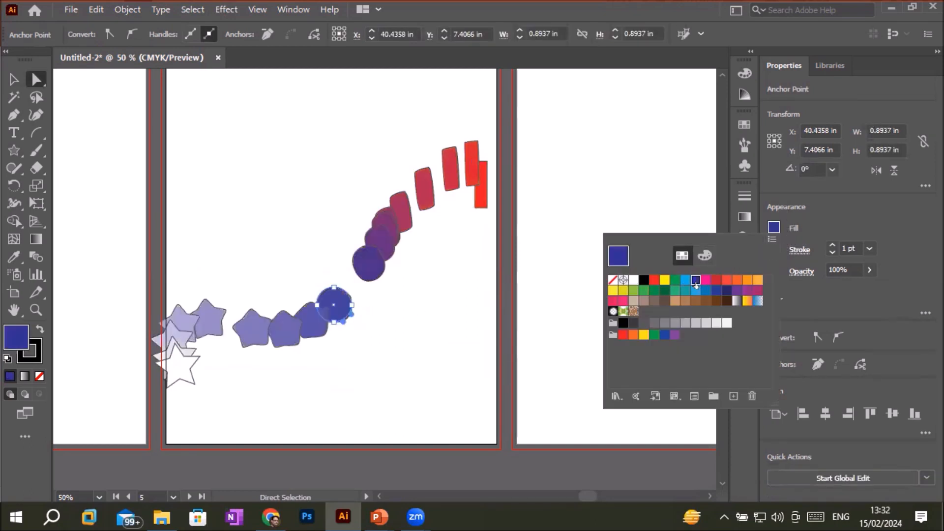
Directly select the star at the lower end of the blend and fill it with yellow.
{"action": "left_click", "coordinate": [189, 377]}
{"action": "left_click", "coordinate": [191, 379]}
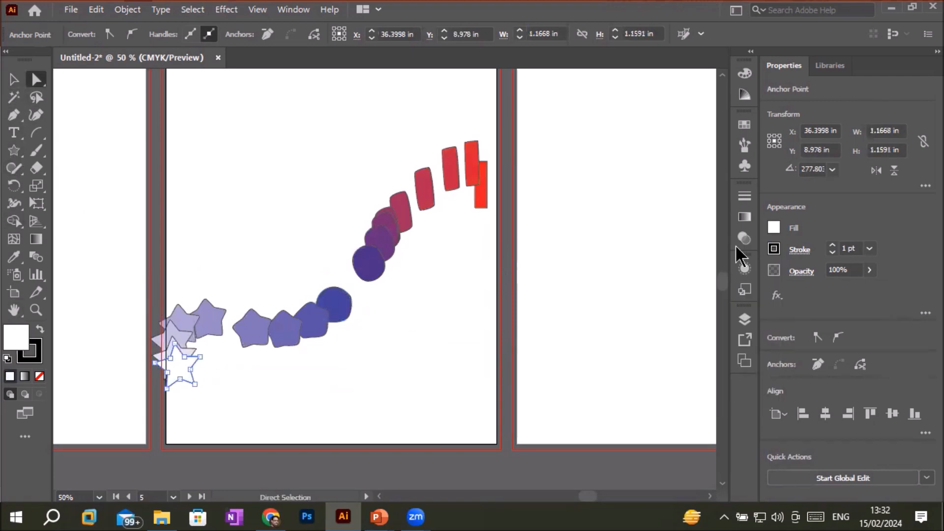
{"action": "left_click", "coordinate": [774, 228]}
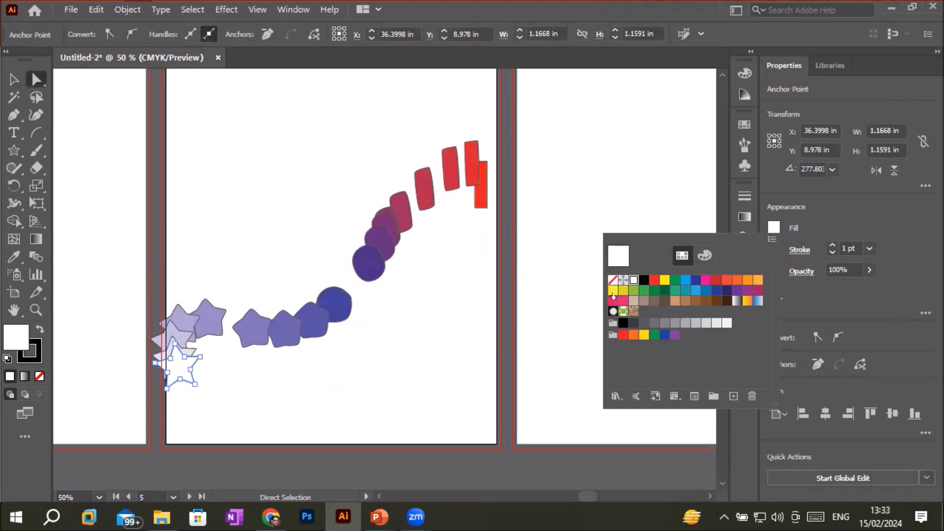
{"action": "left_click", "coordinate": [613, 291]}
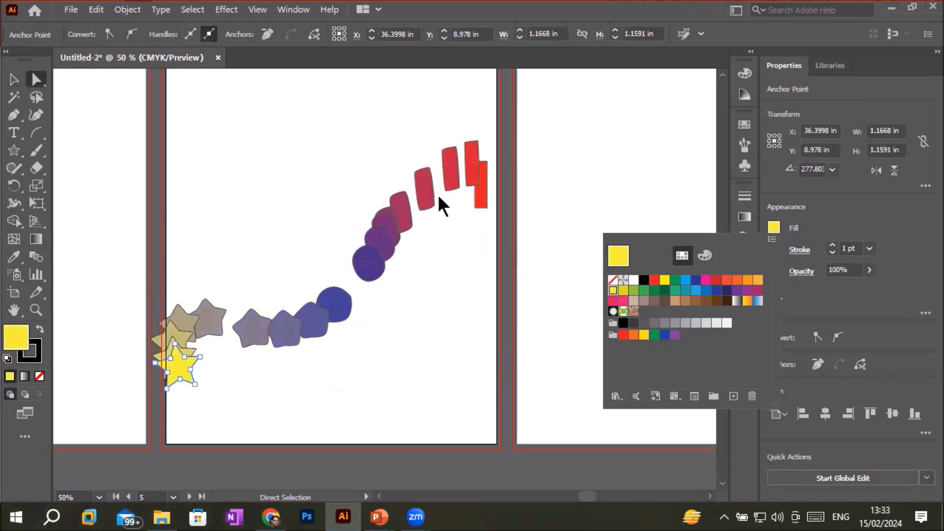
Pull the red rectangle's upper outer corner outward and stretch the yellow star's bottom inner point downward.
{"action": "left_click", "coordinate": [37, 80]}
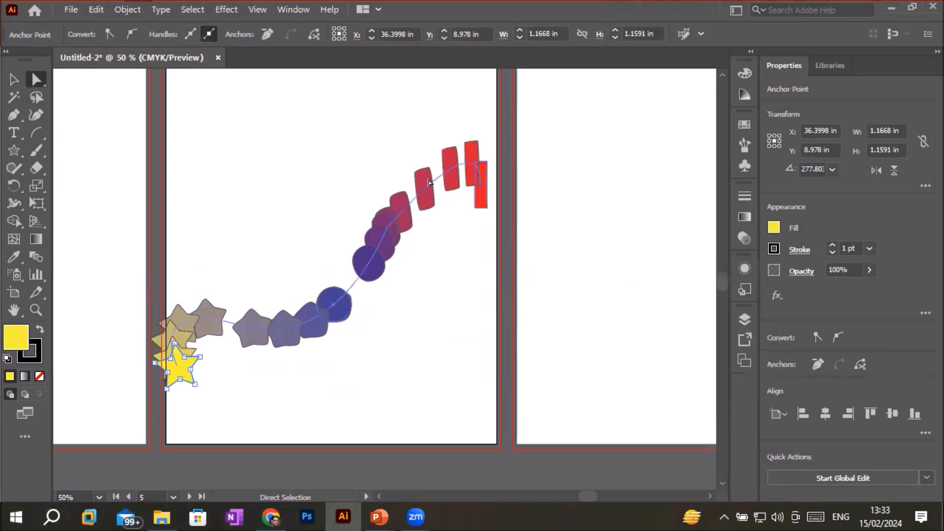
{"action": "left_click", "coordinate": [484, 196]}
{"action": "left_click_drag", "start_coordinate": [487, 161], "coordinate": [512, 152]}
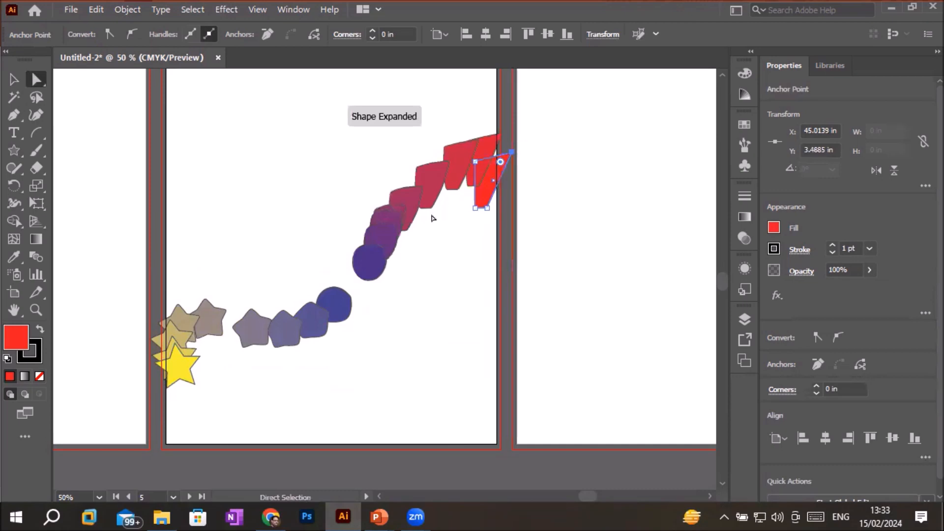
{"action": "left_click_drag", "start_coordinate": [183, 386], "coordinate": [189, 412]}
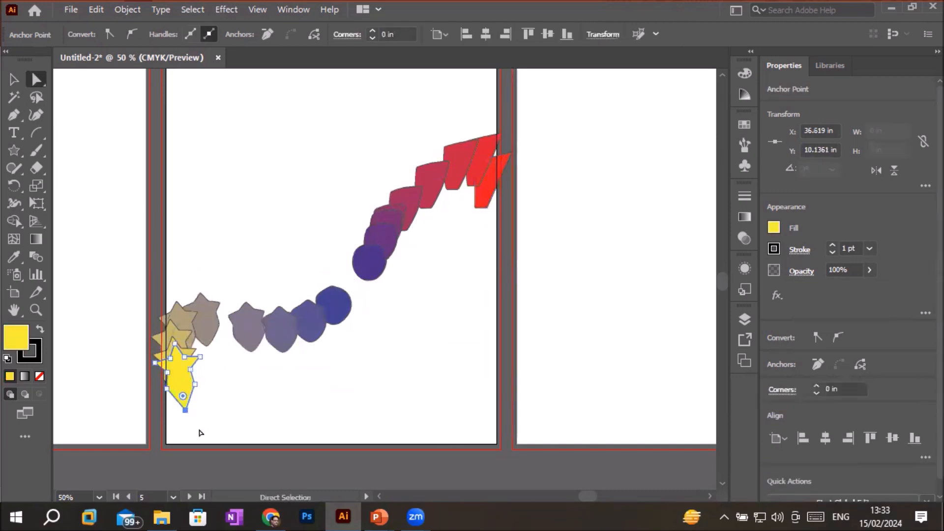
Move the blue circle up and away from the curve, and reshape it into a crescent by repositioning its bottom anchor.
{"action": "left_click", "coordinate": [343, 319]}
{"action": "left_click_drag", "start_coordinate": [337, 290], "coordinate": [317, 230]}
{"action": "left_click", "coordinate": [317, 264]}
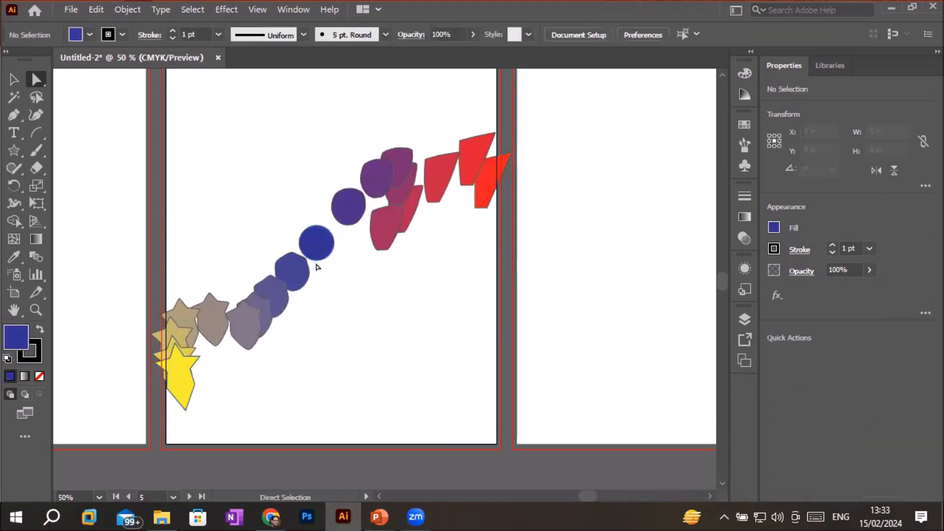
{"action": "left_click_drag", "start_coordinate": [318, 264], "coordinate": [344, 339]}
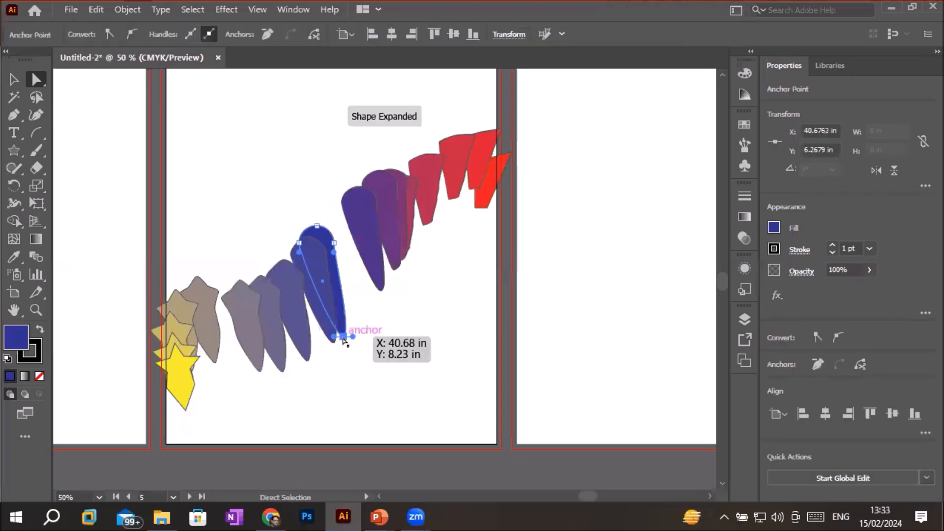
{"action": "left_click_drag", "start_coordinate": [344, 341], "coordinate": [317, 240]}
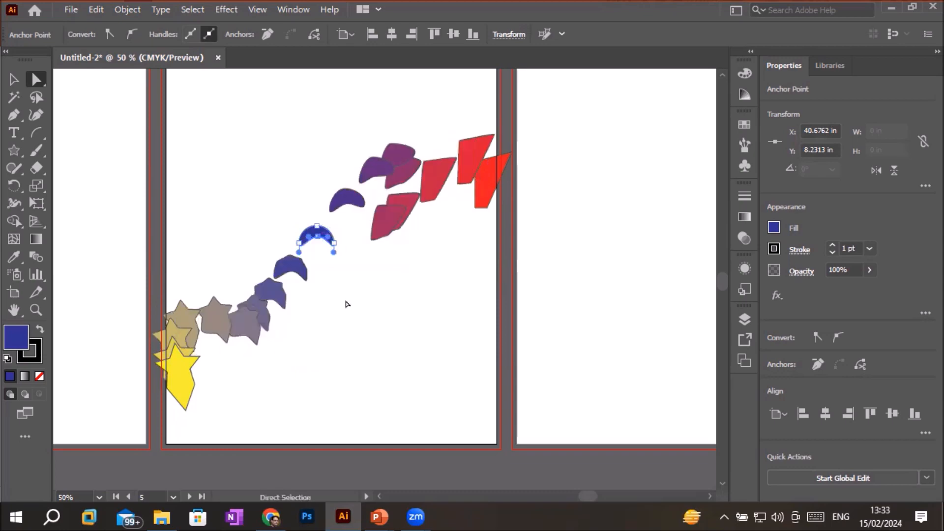
{"action": "left_click", "coordinate": [363, 356]}
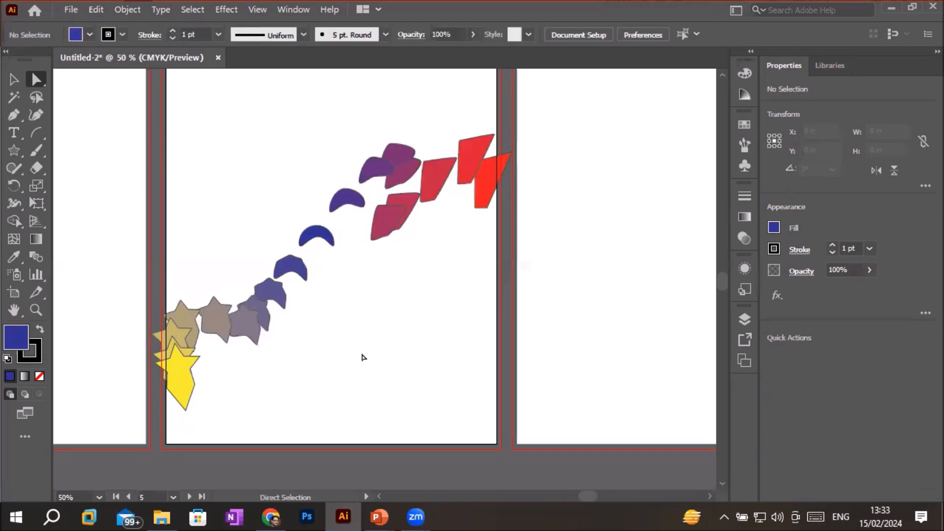
Reshape the blend's spine by bending its middle segment and swinging the direction handle of its lower anchor upward.
{"action": "left_click_drag", "start_coordinate": [401, 214], "coordinate": [405, 229]}
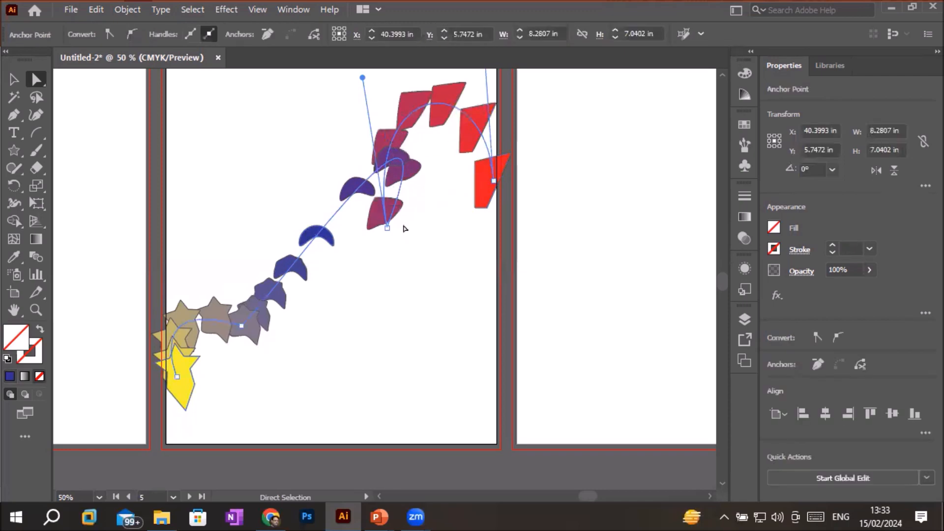
{"action": "key", "text": "ctrl+z"}
{"action": "left_click_drag", "start_coordinate": [338, 227], "coordinate": [345, 261]}
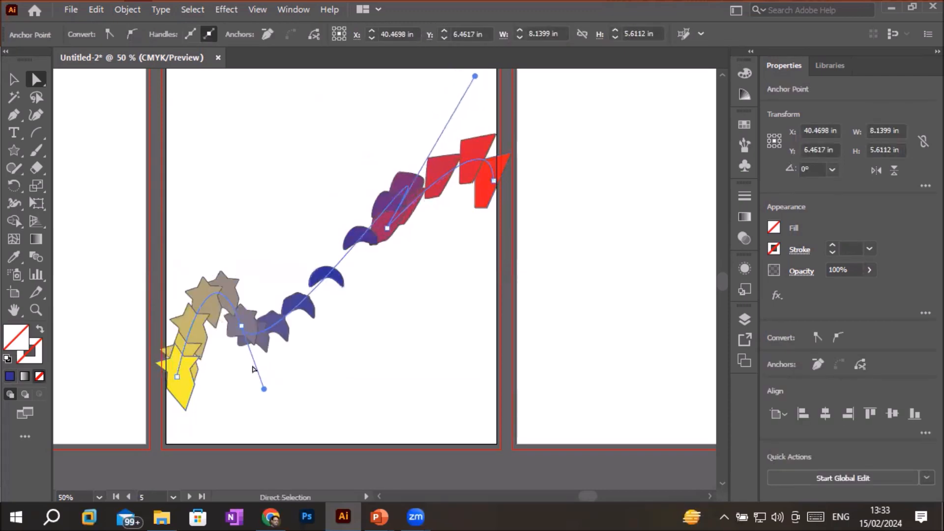
{"action": "left_click_drag", "start_coordinate": [264, 389], "coordinate": [298, 225]}
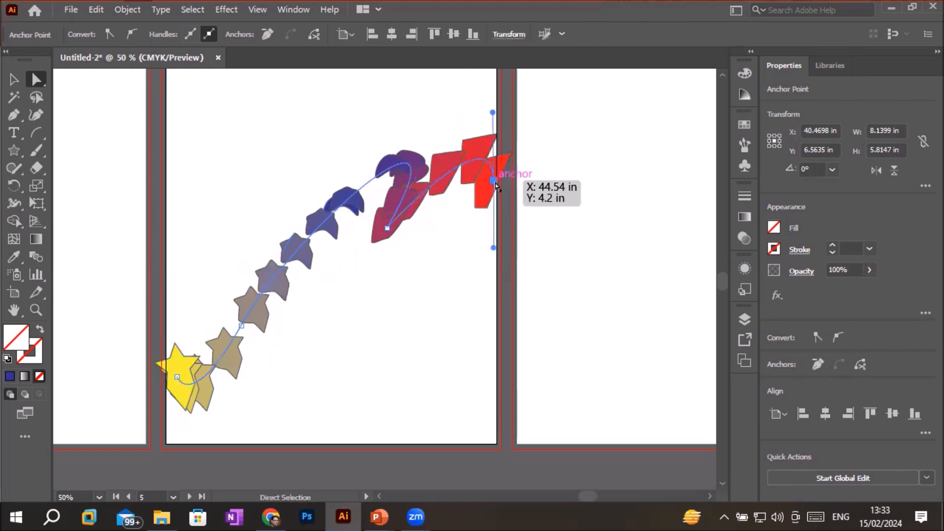
Delete the spine's anchors one after another and the remaining blend shapes to clear the artboard.
{"action": "left_click_drag", "start_coordinate": [495, 183], "coordinate": [414, 205]}
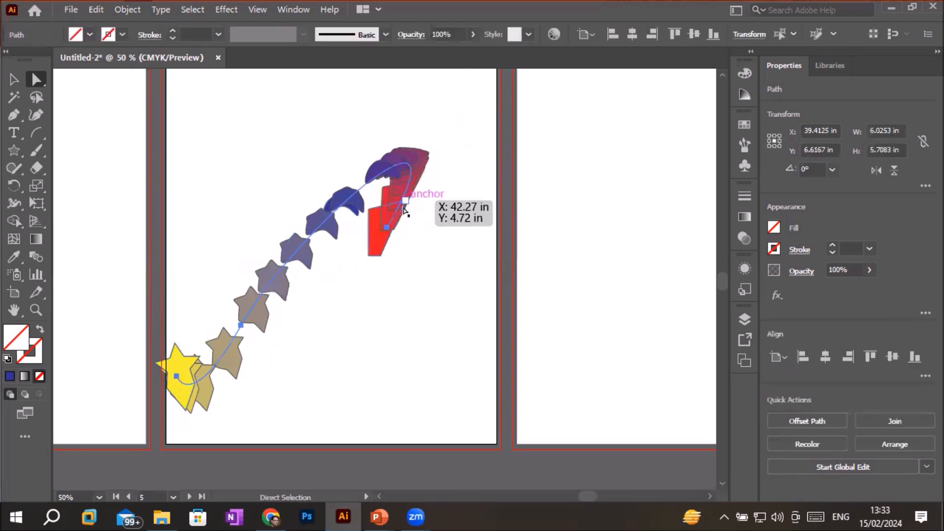
{"action": "left_click", "coordinate": [389, 229]}
{"action": "key", "text": "Delete"}
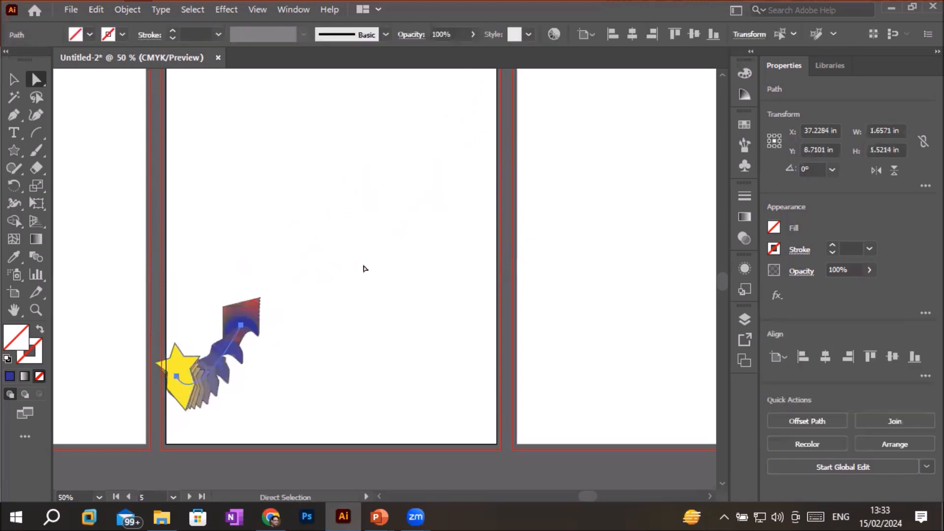
{"action": "left_click", "coordinate": [242, 329]}
{"action": "key", "text": "Delete"}
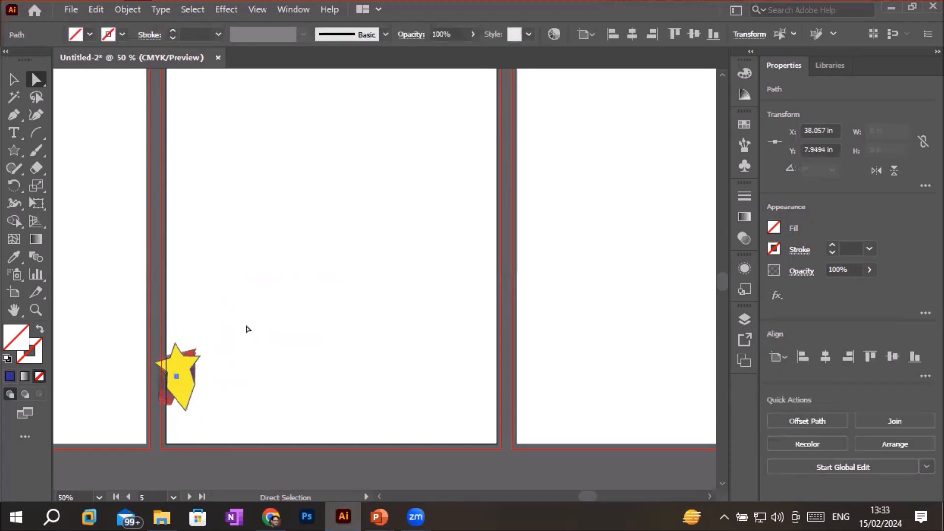
{"action": "left_click", "coordinate": [191, 377]}
{"action": "key", "text": "Delete"}
{"action": "left_click_drag", "start_coordinate": [144, 338], "coordinate": [236, 432]}
{"action": "key", "text": "Delete"}
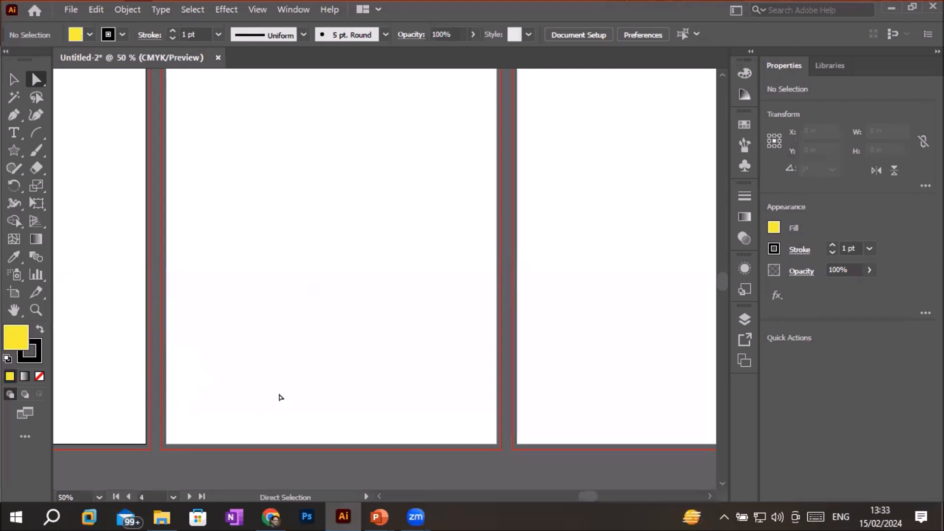
Add the word "TEXT" near the top of the emptied artboard and enlarge it to about 64 pt.
{"action": "left_click", "coordinate": [13, 133]}
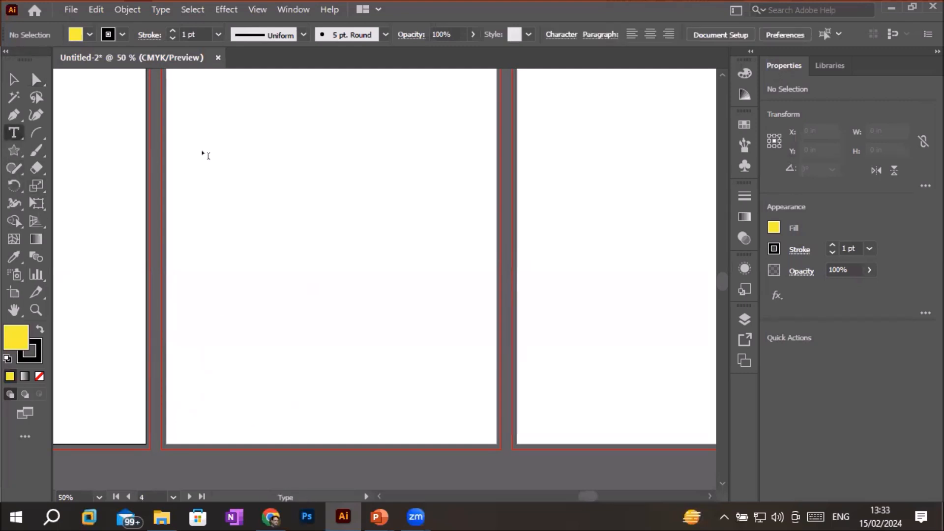
{"action": "left_click", "coordinate": [276, 117]}
{"action": "type", "text": "TEXT"}
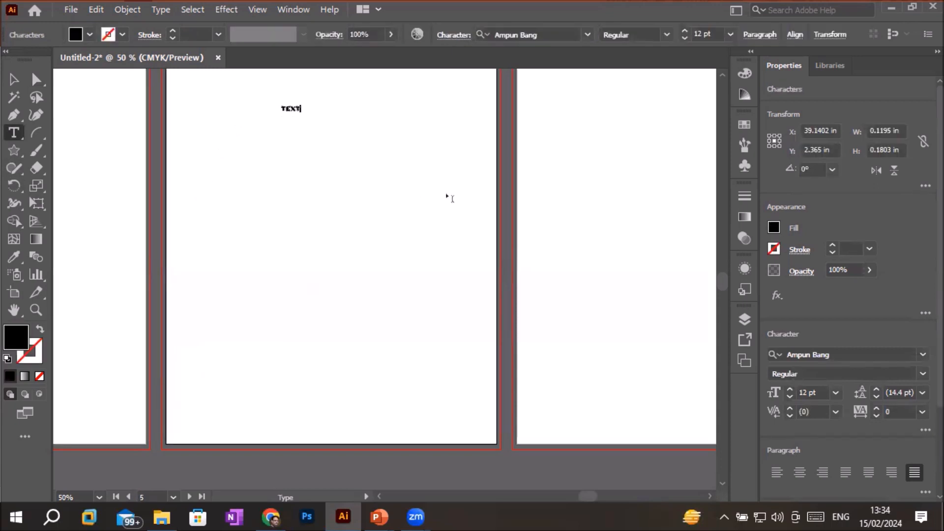
{"action": "key", "text": "Escape"}
{"action": "left_click_drag", "start_coordinate": [309, 115], "coordinate": [399, 140]}
Add the word "BLEND" in the lower part of the artboard, enlarge it to about 67 pt, and place it below "TEXT".
{"action": "left_click", "coordinate": [14, 133]}
{"action": "left_click", "coordinate": [246, 358]}
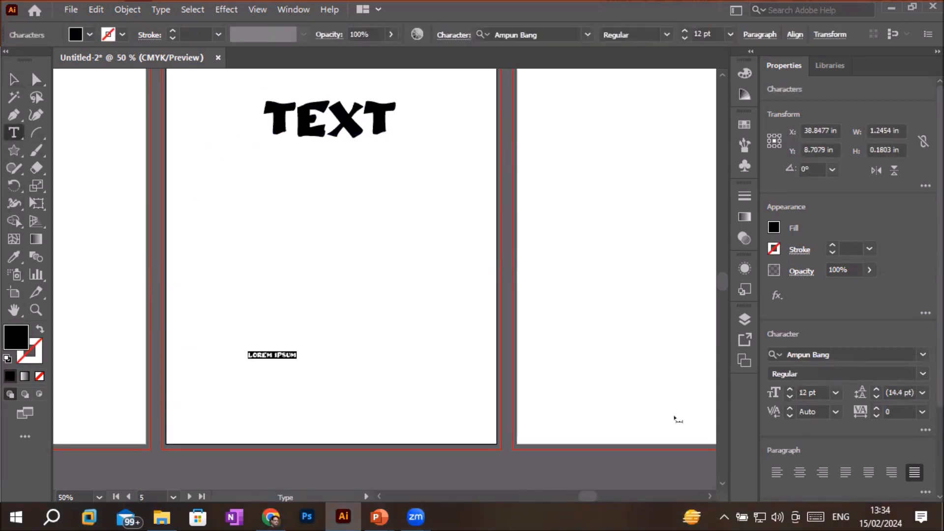
{"action": "type", "text": "BLEND"}
{"action": "key", "text": "Escape"}
{"action": "left_click_drag", "start_coordinate": [290, 362], "coordinate": [396, 347]}
{"action": "left_click_drag", "start_coordinate": [346, 336], "coordinate": [345, 129]}
Convert the words "TEXT" and "BLEND" to outlines.
{"action": "right_click", "coordinate": [345, 129]}
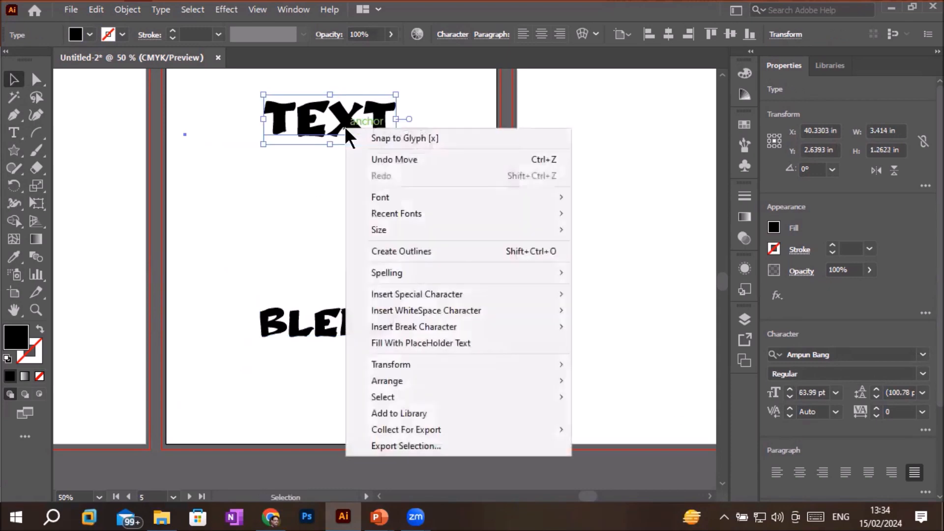
{"action": "left_click", "coordinate": [426, 251]}
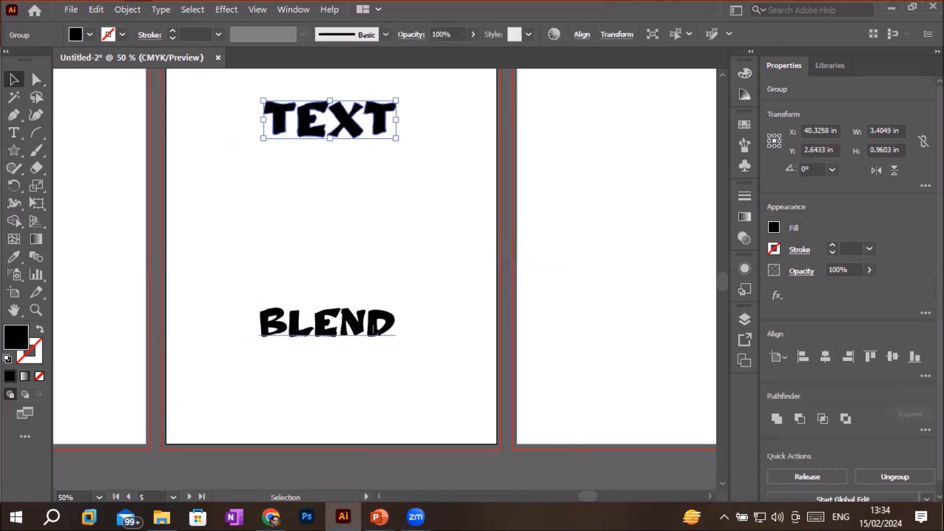
{"action": "left_click", "coordinate": [383, 325]}
{"action": "right_click", "coordinate": [374, 325]}
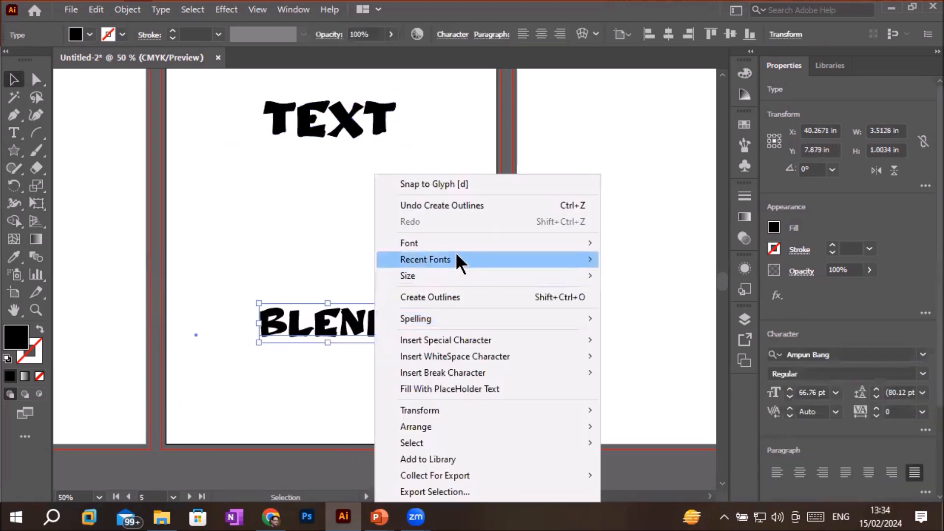
{"action": "left_click", "coordinate": [449, 297]}
{"action": "left_click", "coordinate": [301, 213]}
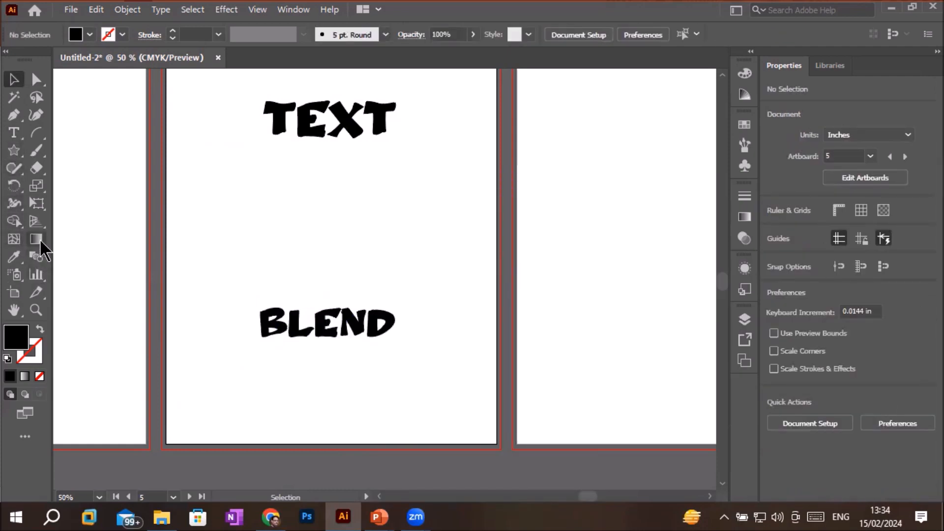
Select the outlined "TEXT" and "BLEND" together and make a blend between them.
{"action": "left_click_drag", "start_coordinate": [224, 90], "coordinate": [453, 376]}
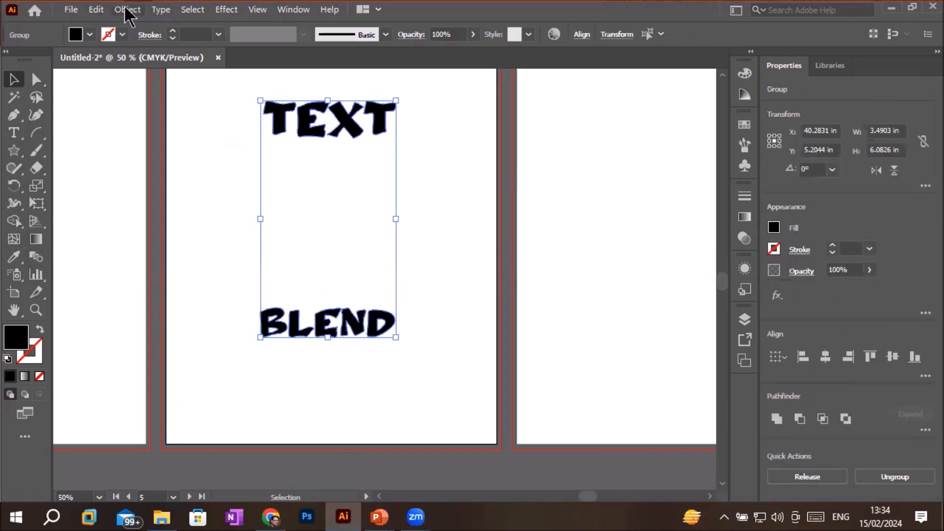
{"action": "left_click", "coordinate": [126, 8]}
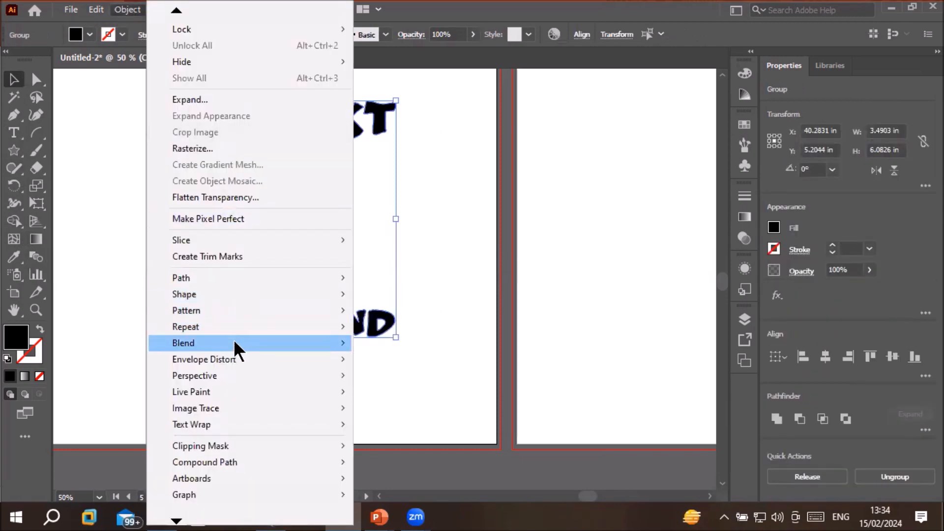
{"action": "mouse_move", "coordinate": [234, 344]}
{"action": "left_click", "coordinate": [421, 343]}
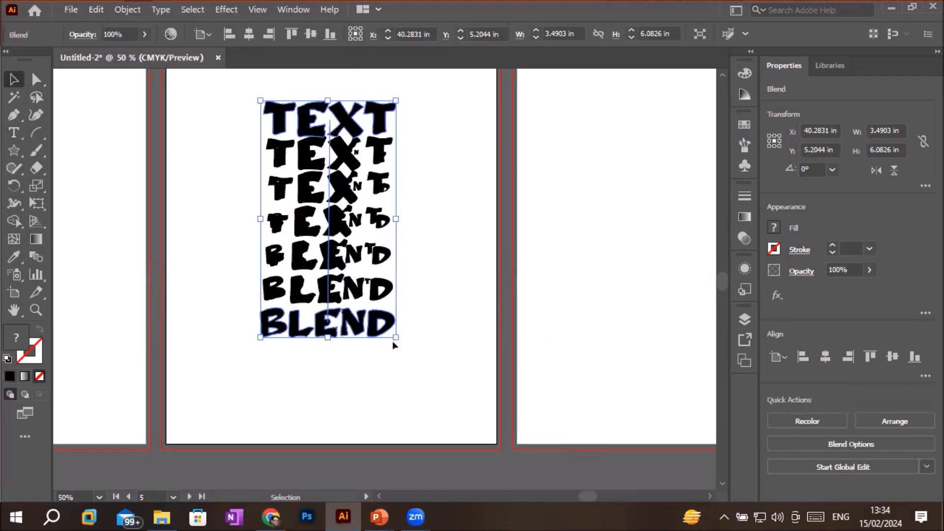
Enlarge the text blend to fill its artboard, 8.5 in wide and about 10.87 in high.
{"action": "left_click_drag", "start_coordinate": [397, 338], "coordinate": [497, 444]}
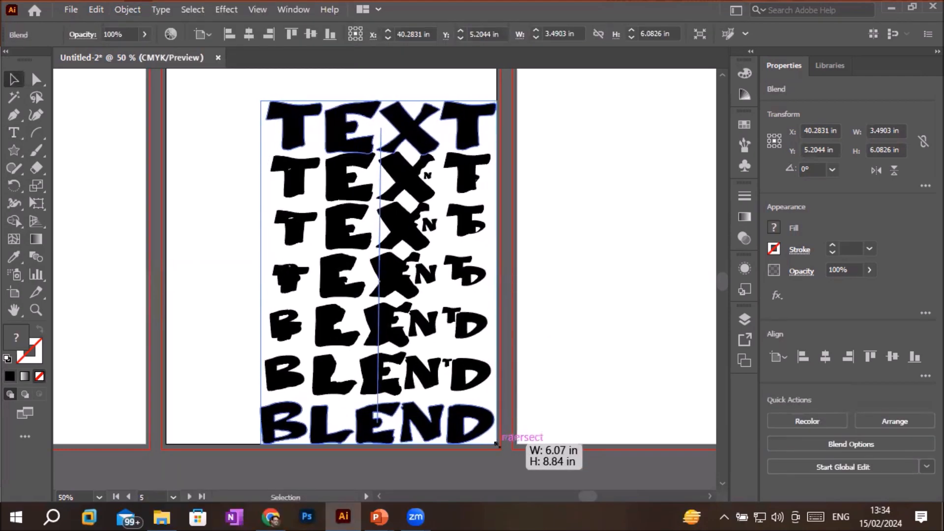
{"action": "left_click_drag", "start_coordinate": [260, 444], "coordinate": [166, 442]}
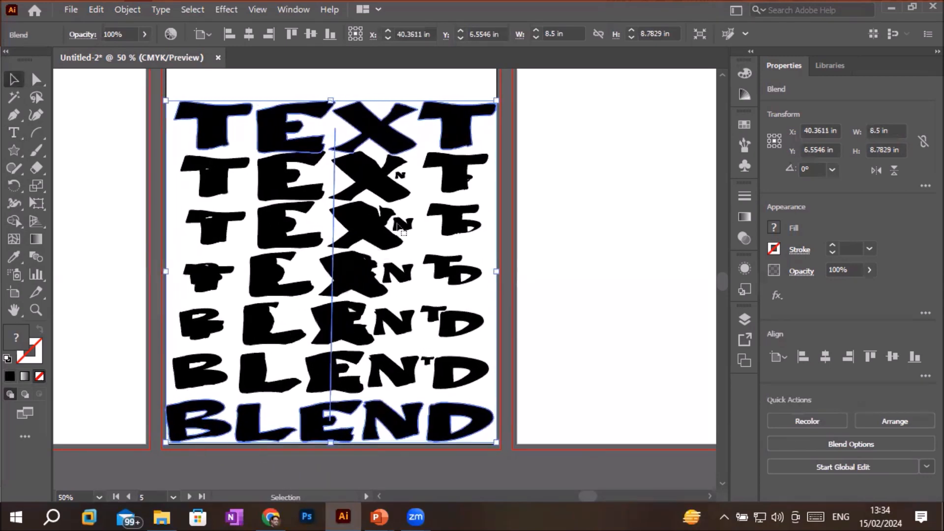
{"action": "left_click_drag", "start_coordinate": [331, 100], "coordinate": [331, 131]}
{"action": "scroll", "coordinate": [478, 417], "scroll_direction": "down", "scroll_amount": 2}
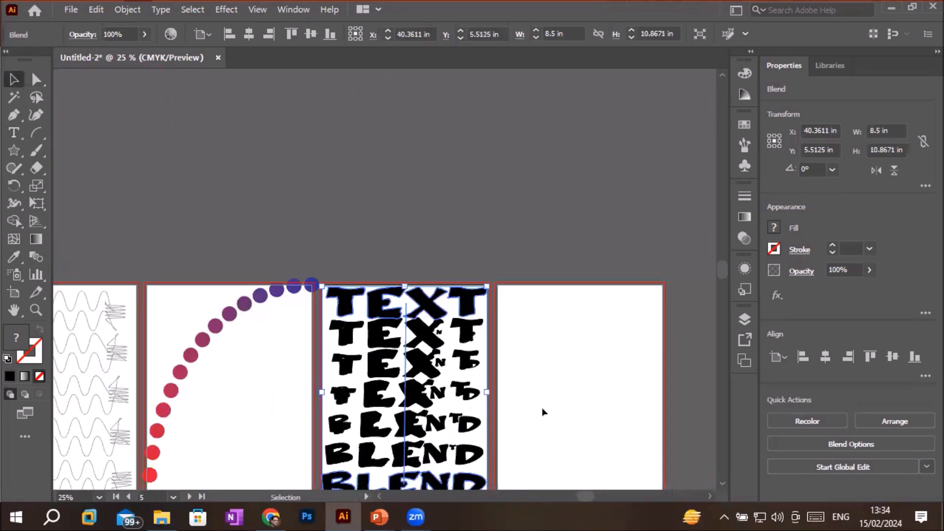
{"action": "left_click_drag", "start_coordinate": [451, 319], "coordinate": [379, 123]}
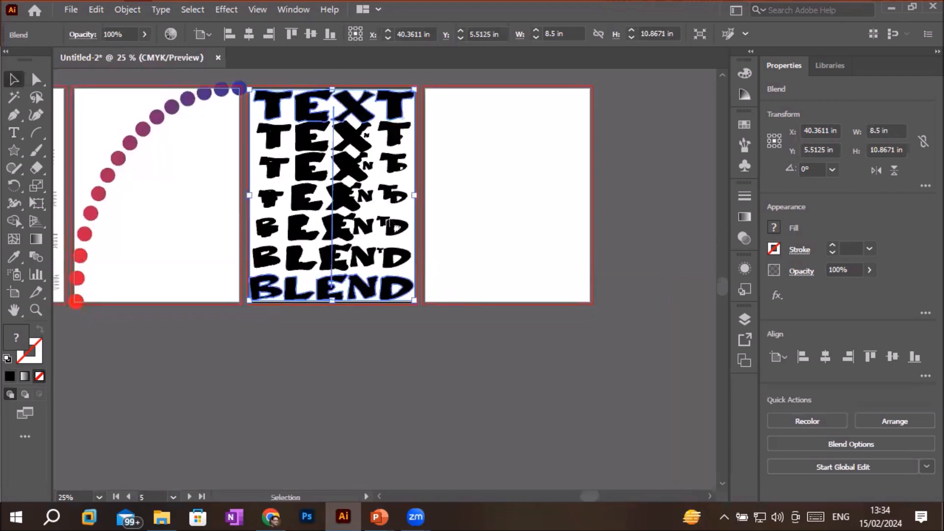
Lower the text blend's opacity so the lettering fades to a light grey.
{"action": "left_click", "coordinate": [546, 246]}
{"action": "left_click", "coordinate": [396, 228]}
{"action": "left_click", "coordinate": [870, 271]}
{"action": "left_click_drag", "start_coordinate": [876, 288], "coordinate": [825, 288]}
{"action": "left_click", "coordinate": [524, 193]}
Move the family photo onto the middle of the faded text blend.
{"action": "scroll", "coordinate": [174, 271], "scroll_direction": "down", "scroll_amount": 2}
{"action": "left_click_drag", "start_coordinate": [173, 271], "coordinate": [442, 270]}
{"action": "scroll", "coordinate": [578, 217], "scroll_direction": "up", "scroll_amount": 4}
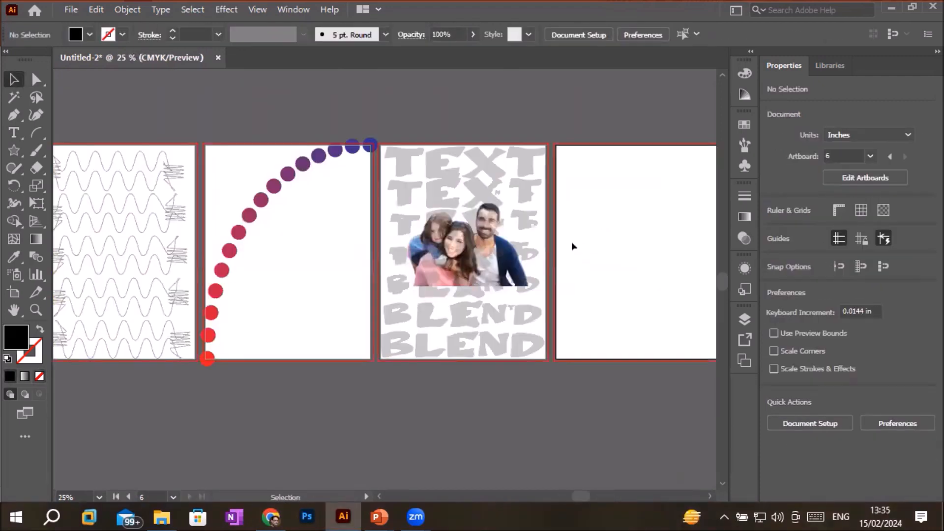
{"action": "scroll", "coordinate": [572, 241], "scroll_direction": "up", "scroll_amount": 1}
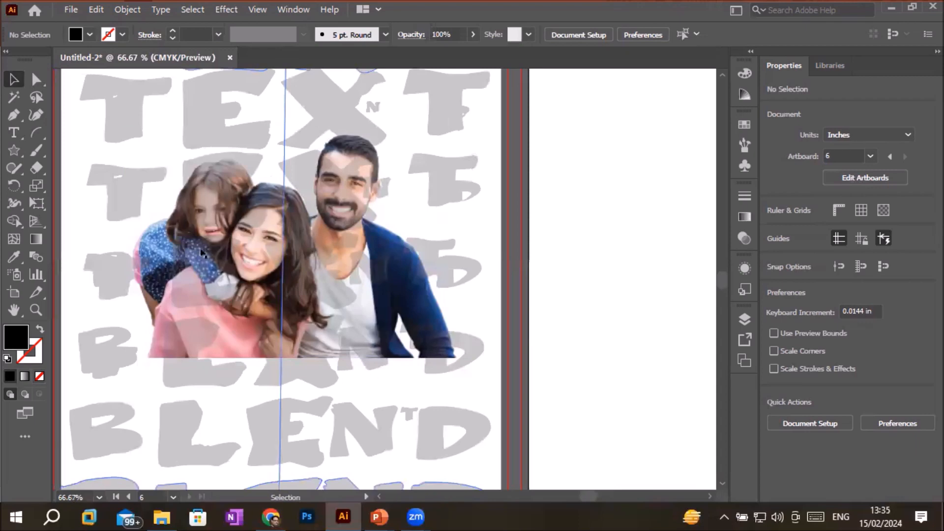
{"action": "scroll", "coordinate": [536, 298], "scroll_direction": "down", "scroll_amount": 2}
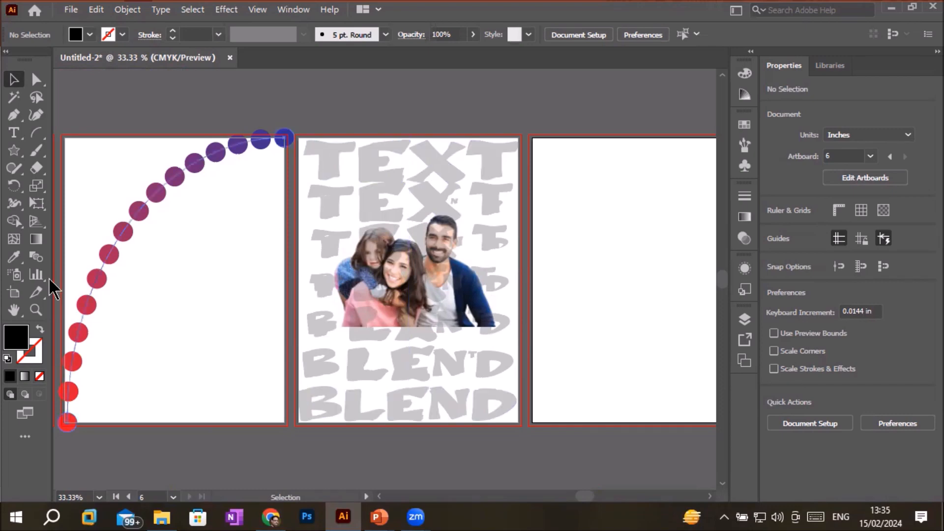
Review the spacing and orientation settings in the Blend tool's options and close them without changes.
{"action": "left_click", "coordinate": [36, 262]}
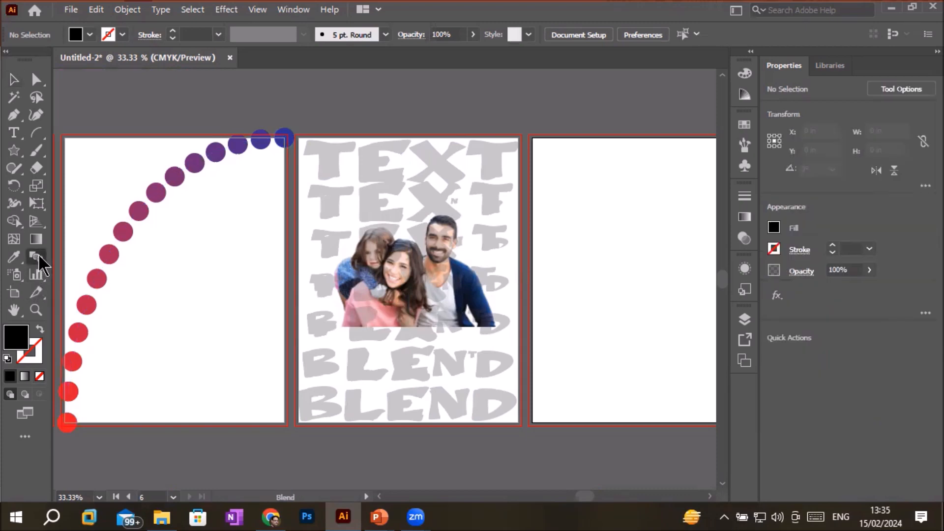
{"action": "double_click", "coordinate": [39, 257]}
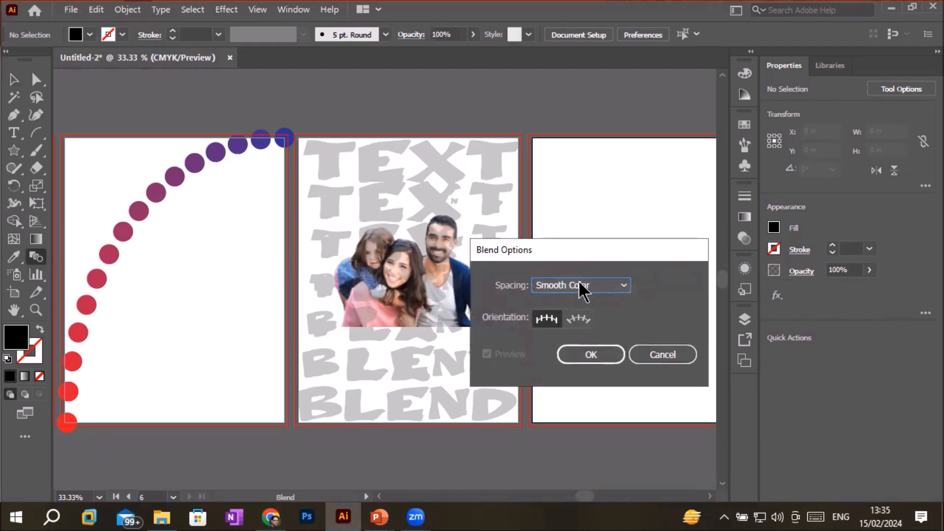
{"action": "left_click", "coordinate": [663, 355]}
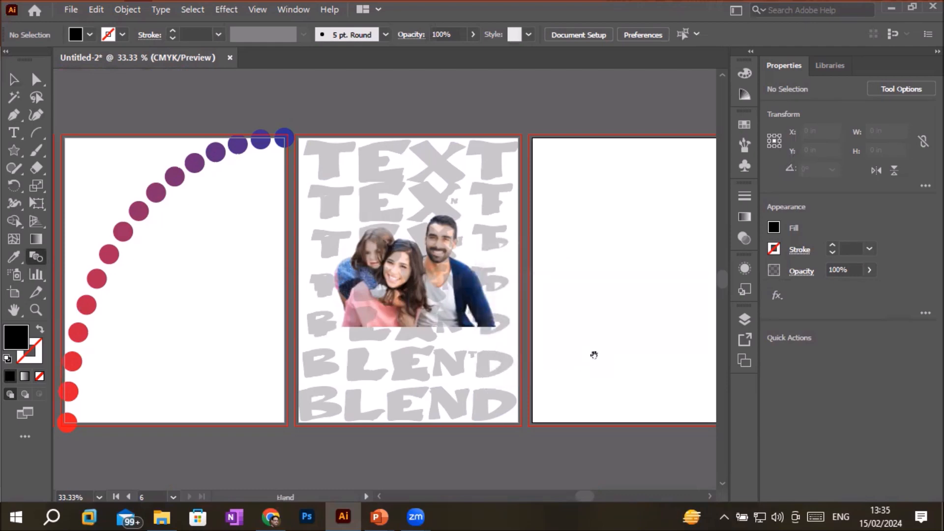
Draw a circle about 5.84 in across on the empty last artboard and give it the default white fill and 1 pt black stroke.
{"action": "left_click_drag", "start_coordinate": [594, 353], "coordinate": [315, 251]}
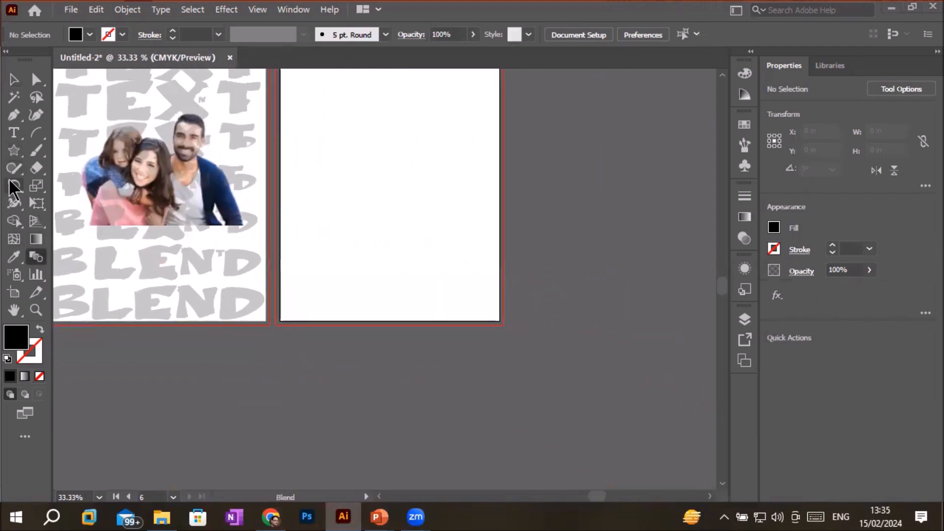
{"action": "left_click", "coordinate": [16, 153]}
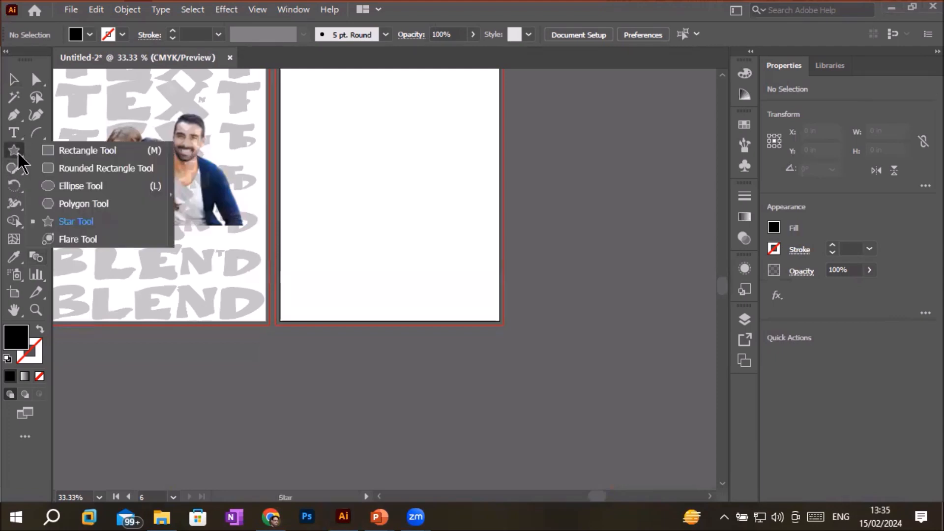
{"action": "left_click", "coordinate": [81, 187]}
{"action": "left_click_drag", "start_coordinate": [320, 128], "coordinate": [471, 279]}
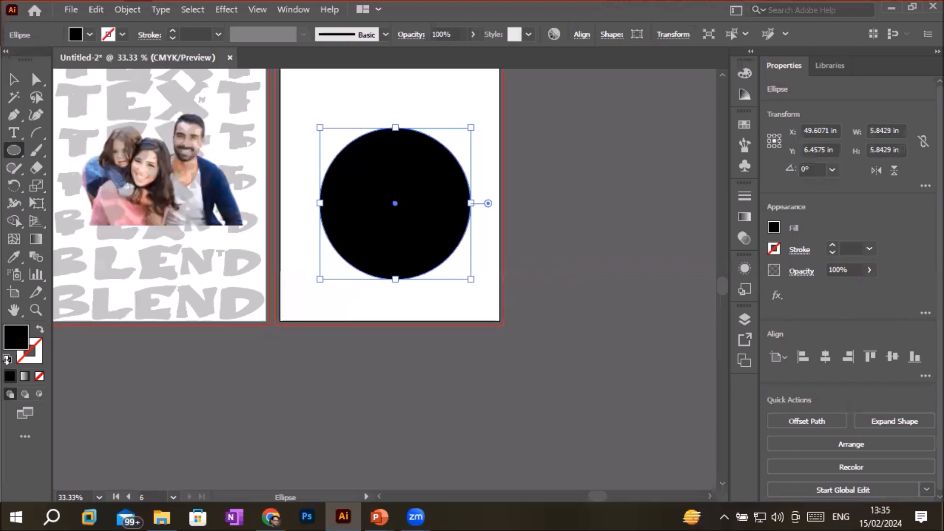
{"action": "left_click", "coordinate": [6, 359]}
Draw a small upright ellipse about 0.64 by 1.11 in above the circle and fill it with red.
{"action": "left_click", "coordinate": [14, 151]}
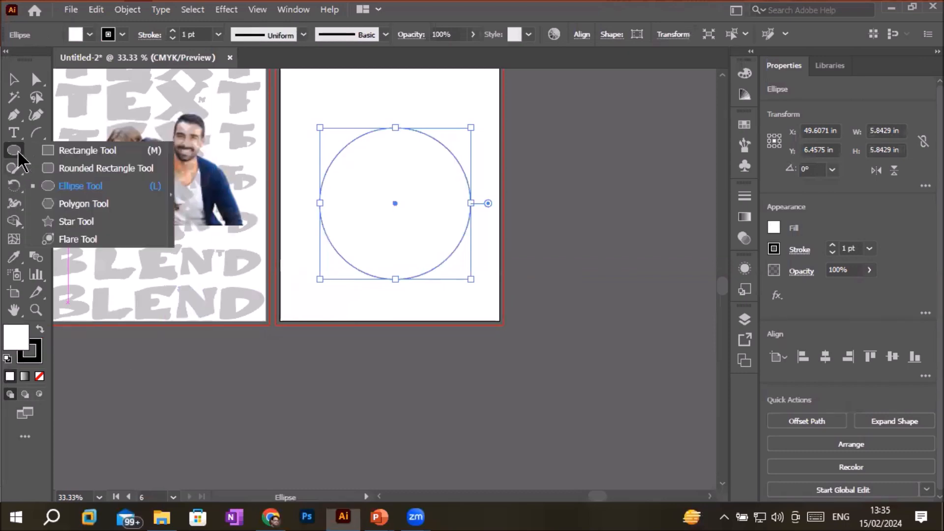
{"action": "left_click", "coordinate": [84, 187]}
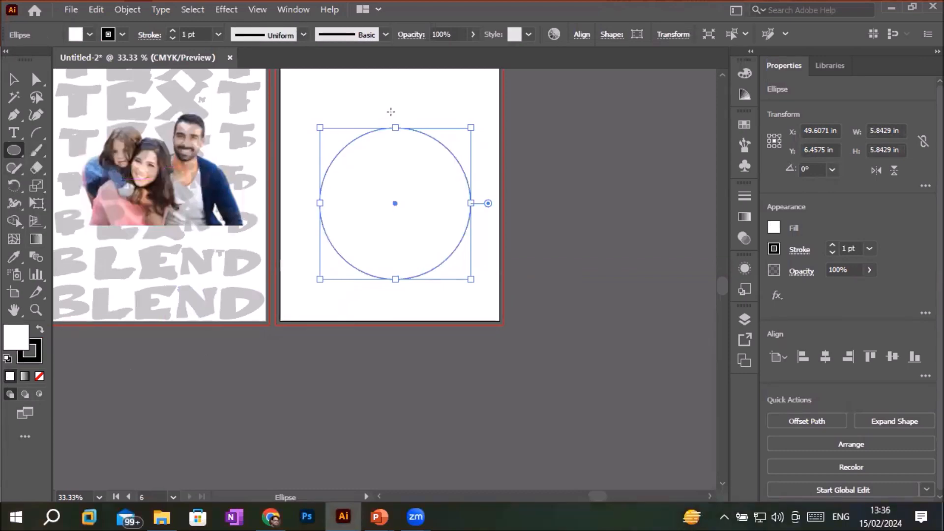
{"action": "left_click_drag", "start_coordinate": [390, 72], "coordinate": [407, 101]}
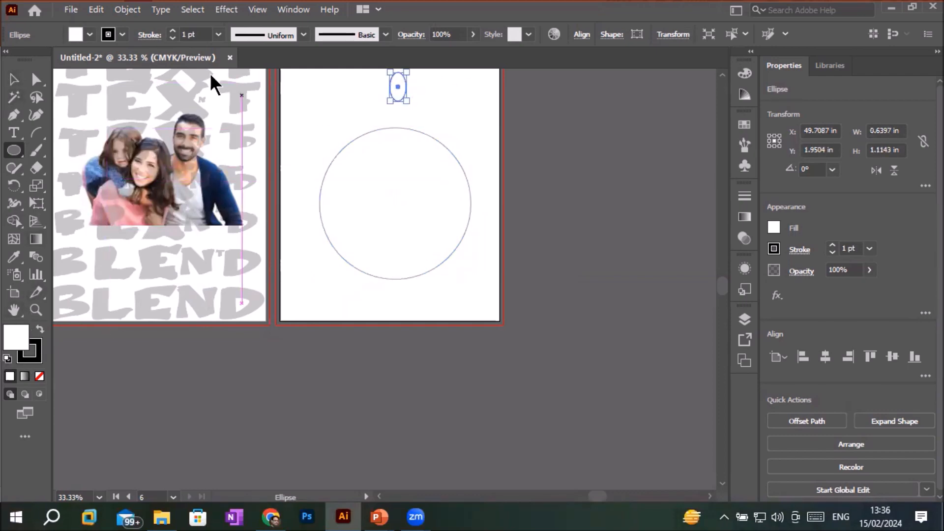
{"action": "left_click", "coordinate": [90, 35]}
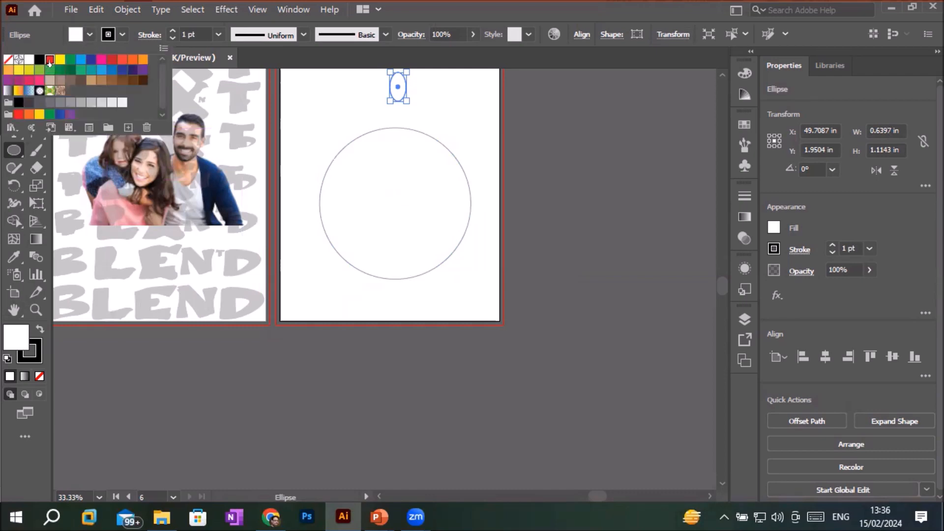
{"action": "left_click", "coordinate": [50, 60]}
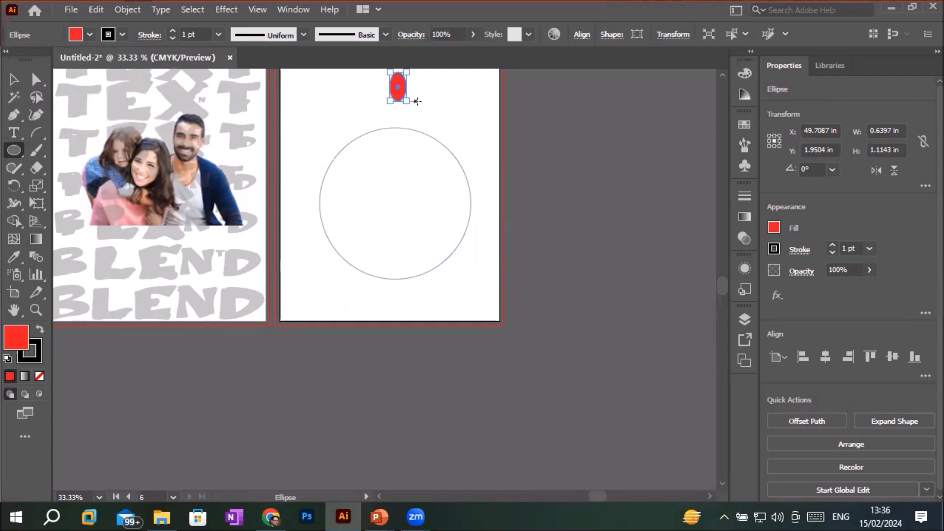
Duplicate the red ellipse so one sits above each side of the circle, and make a blend between the two.
{"action": "key", "text": "v"}
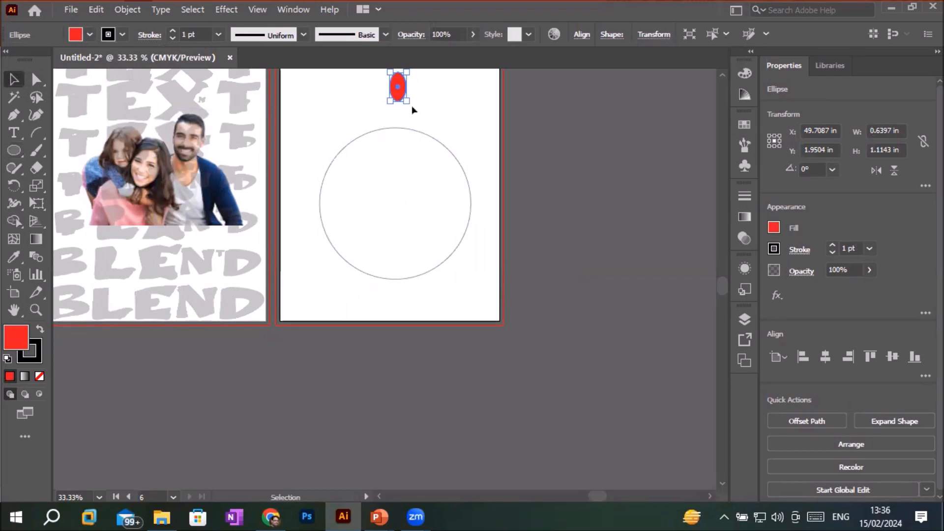
{"action": "left_click_drag", "start_coordinate": [399, 101], "coordinate": [458, 114]}
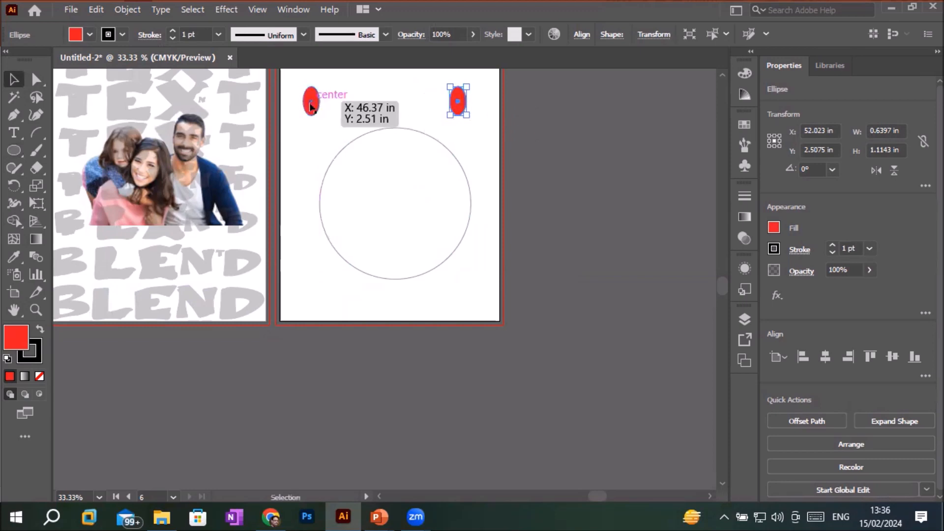
{"action": "left_click_drag", "start_coordinate": [290, 84], "coordinate": [481, 104]}
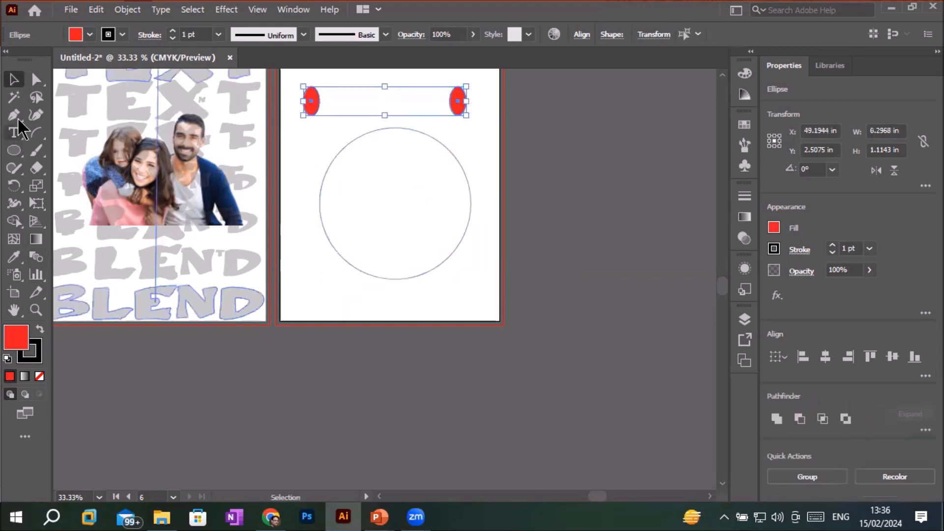
{"action": "left_click", "coordinate": [129, 11]}
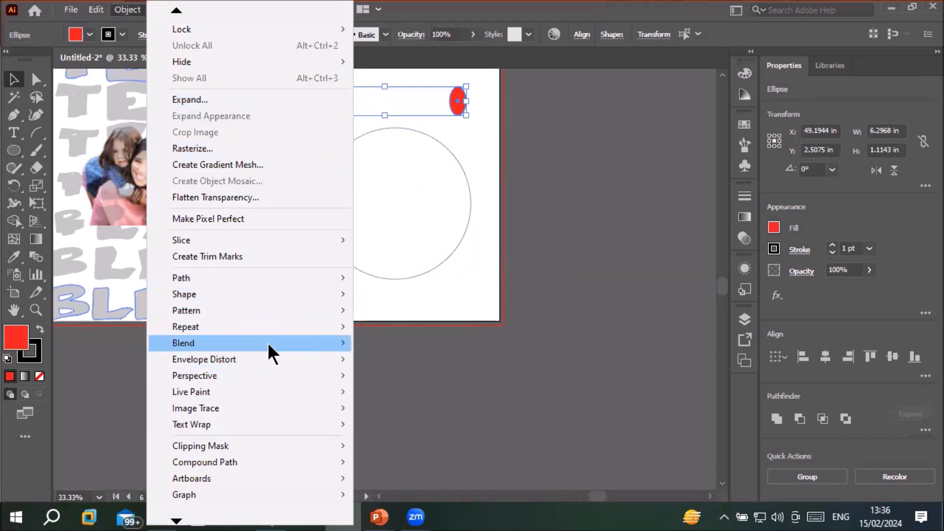
{"action": "mouse_move", "coordinate": [268, 343]}
{"action": "left_click", "coordinate": [411, 342]}
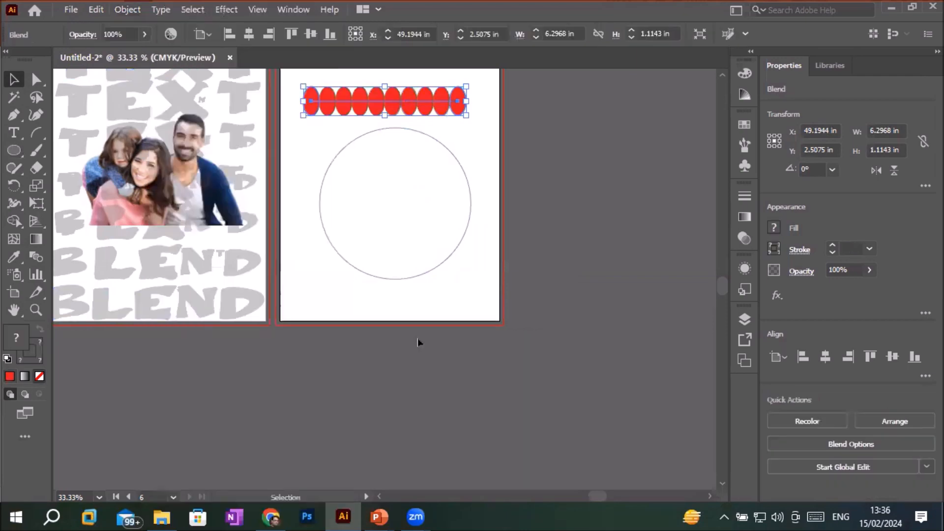
Replace the spine of the red ellipse blend with the large circle.
{"action": "left_click", "coordinate": [470, 205], "text": "shift"}
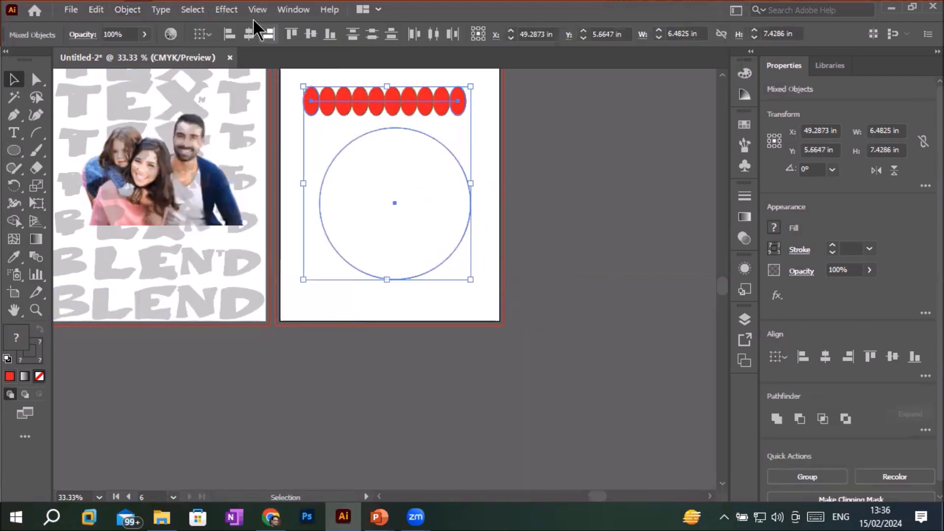
{"action": "left_click", "coordinate": [128, 9]}
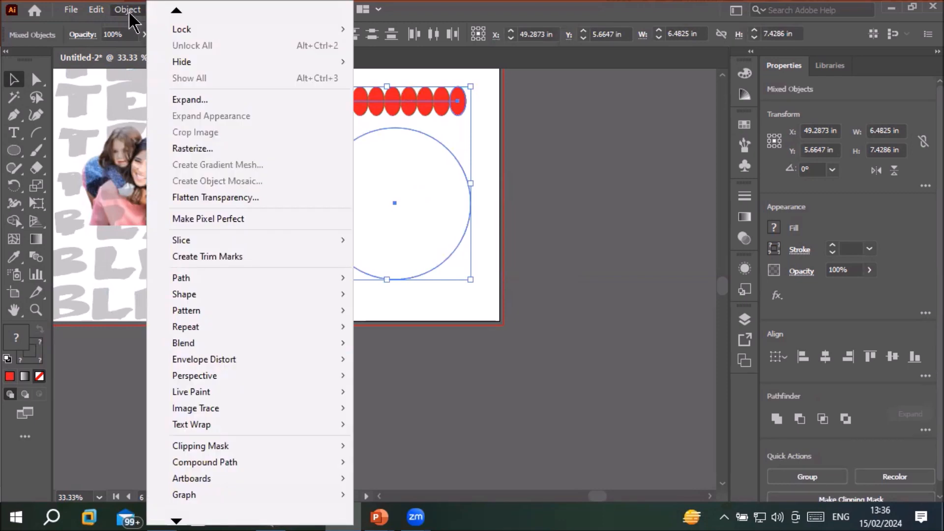
{"action": "mouse_move", "coordinate": [208, 343]}
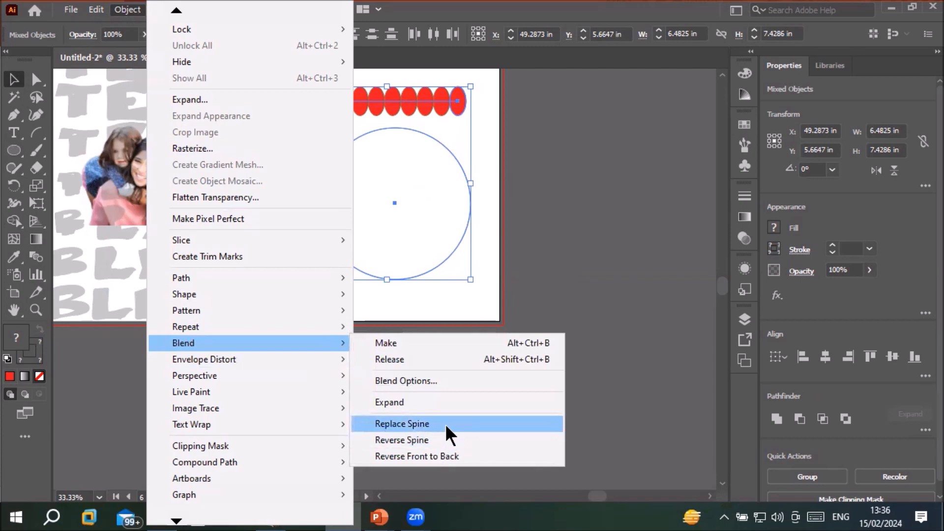
{"action": "left_click", "coordinate": [402, 424]}
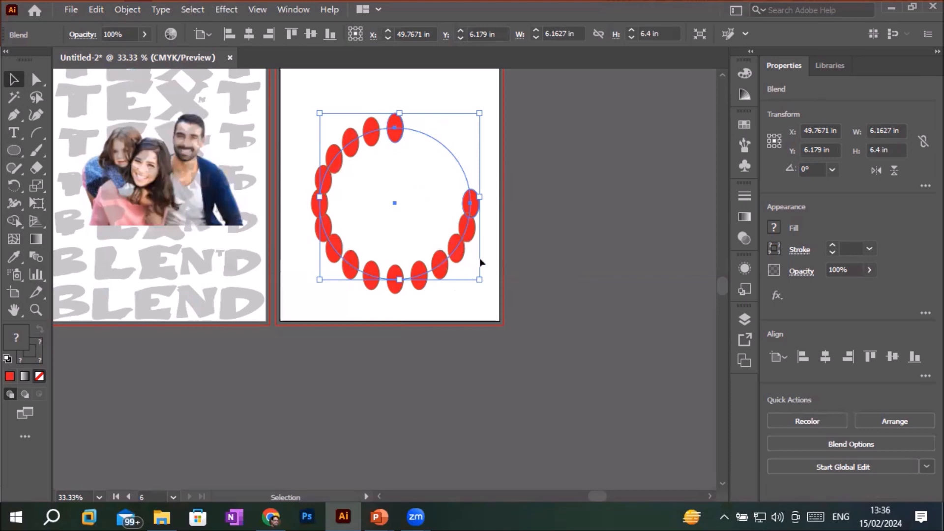
{"action": "scroll", "coordinate": [539, 201], "scroll_direction": "up", "scroll_amount": 1}
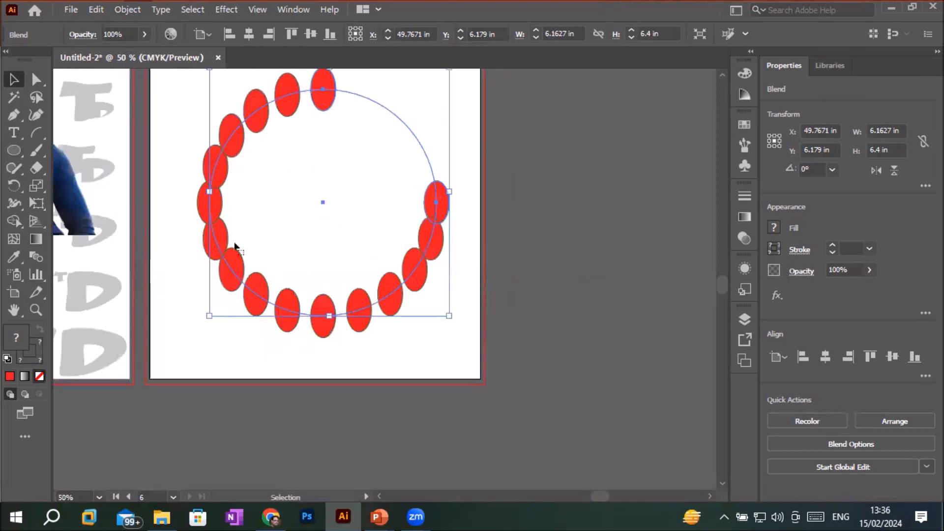
Set the circular ellipse blend's spacing to Specified Steps and raise the step count until the ellipses overlap closely along the spine.
{"action": "scroll", "coordinate": [376, 116], "scroll_direction": "down", "scroll_amount": 1}
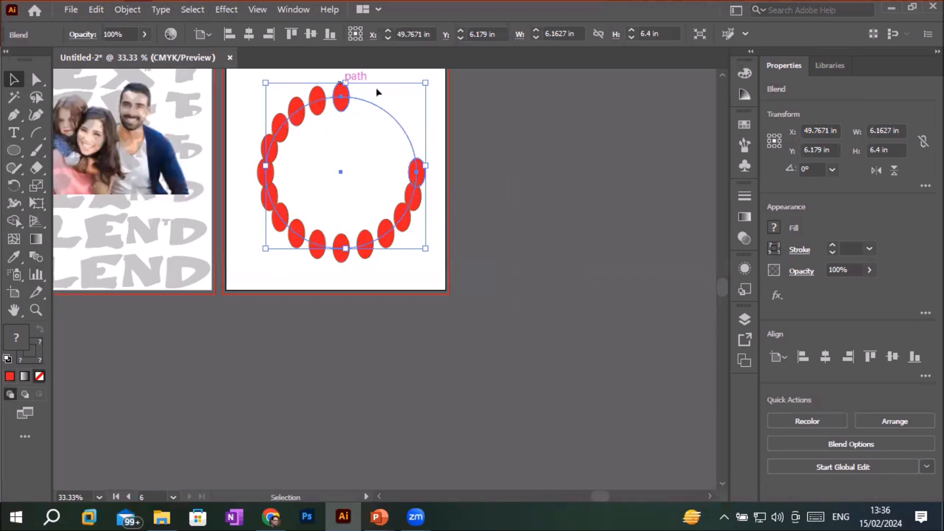
{"action": "scroll", "coordinate": [427, 142], "scroll_direction": "up", "scroll_amount": 3}
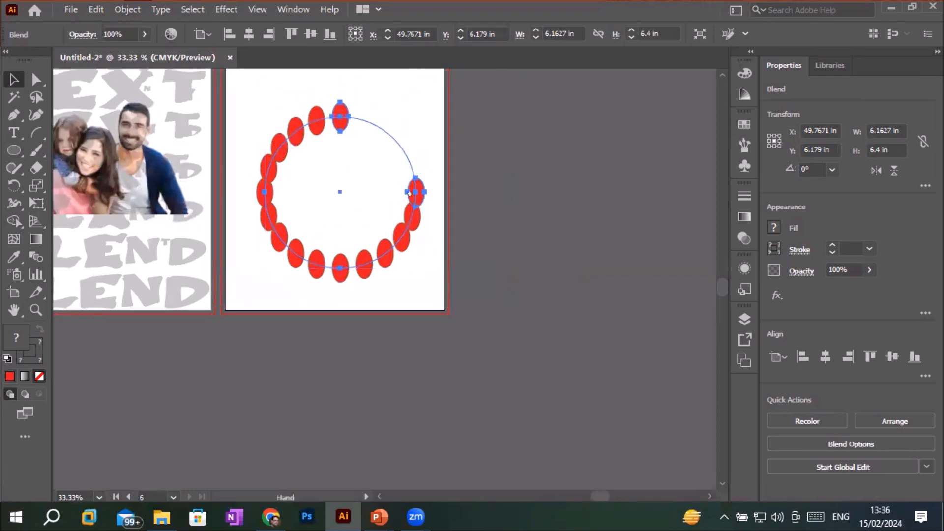
{"action": "left_click", "coordinate": [426, 125]}
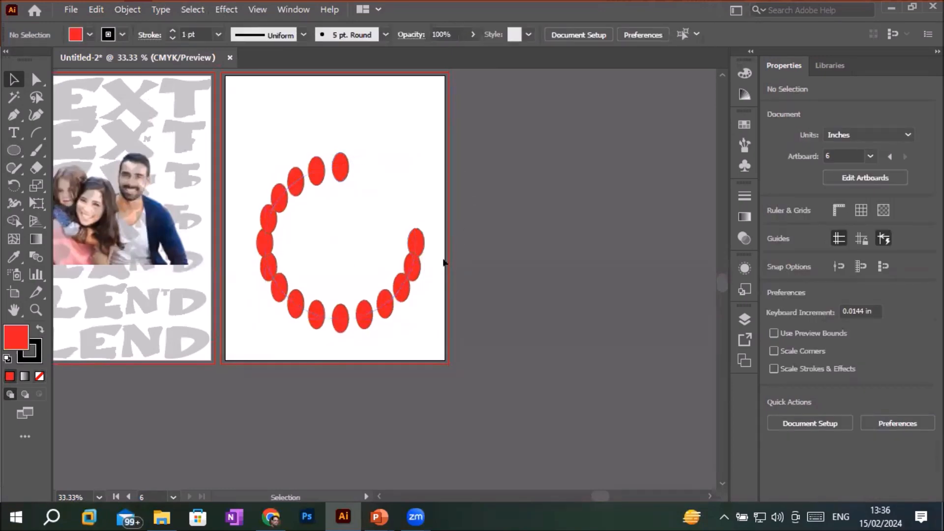
{"action": "left_click", "coordinate": [407, 287]}
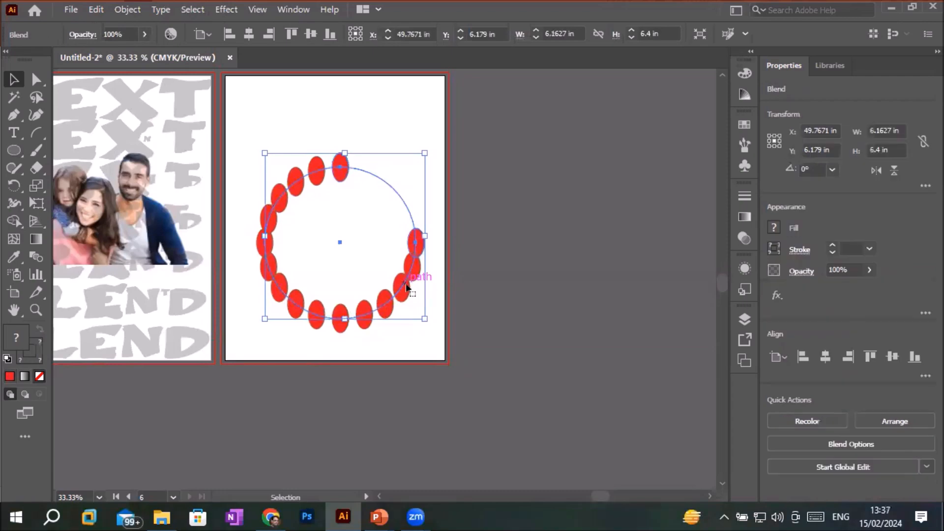
{"action": "left_click", "coordinate": [129, 10]}
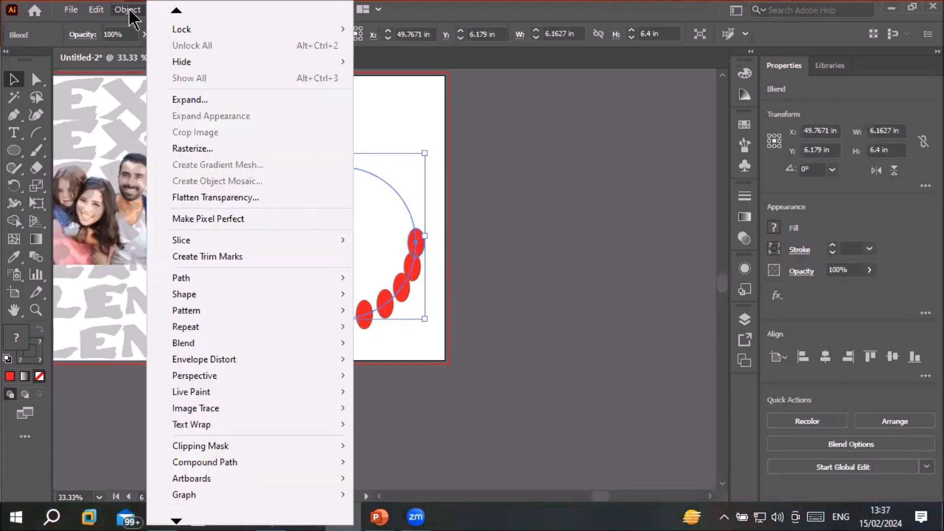
{"action": "mouse_move", "coordinate": [225, 341]}
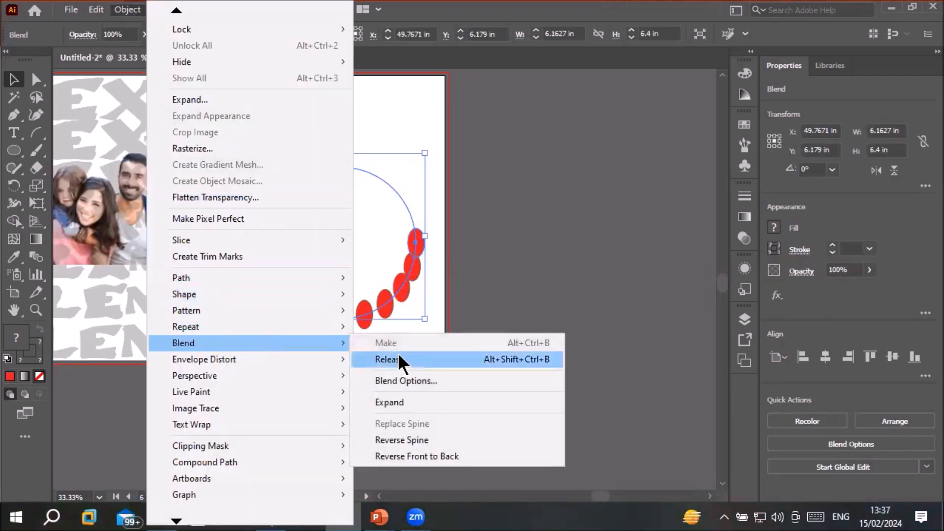
{"action": "left_click", "coordinate": [409, 377]}
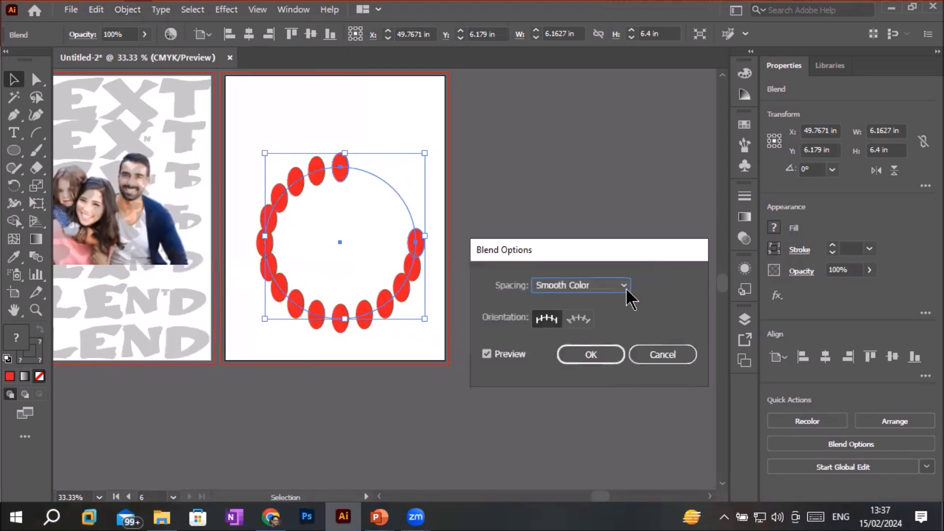
{"action": "left_click", "coordinate": [610, 287]}
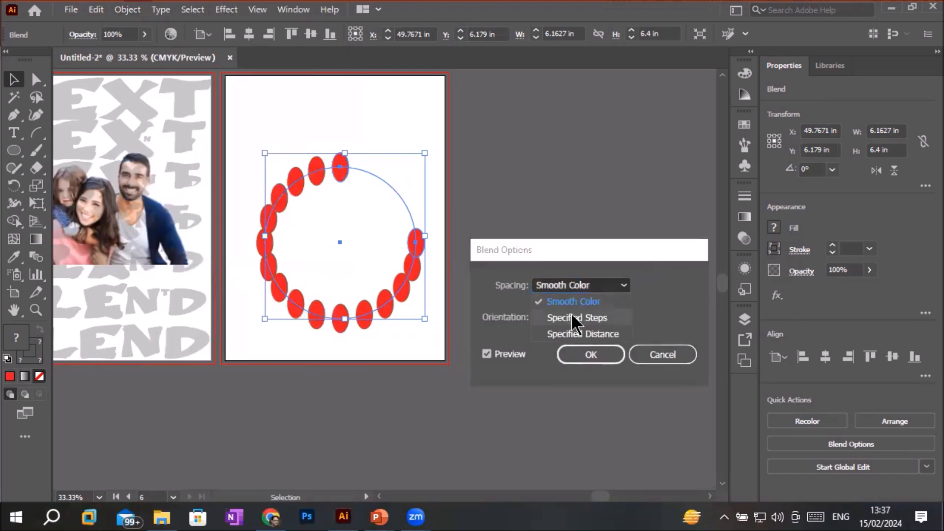
{"action": "left_click", "coordinate": [574, 321]}
{"action": "left_click", "coordinate": [685, 282]}
{"action": "key", "text": "Up"}
{"action": "key", "text": "Up"}
{"action": "key", "text": "Up"}
{"action": "key", "text": "Up"}
{"action": "key", "text": "Up"}
{"action": "key", "text": "Up"}
{"action": "key", "text": "Up"}
{"action": "key", "text": "Up"}
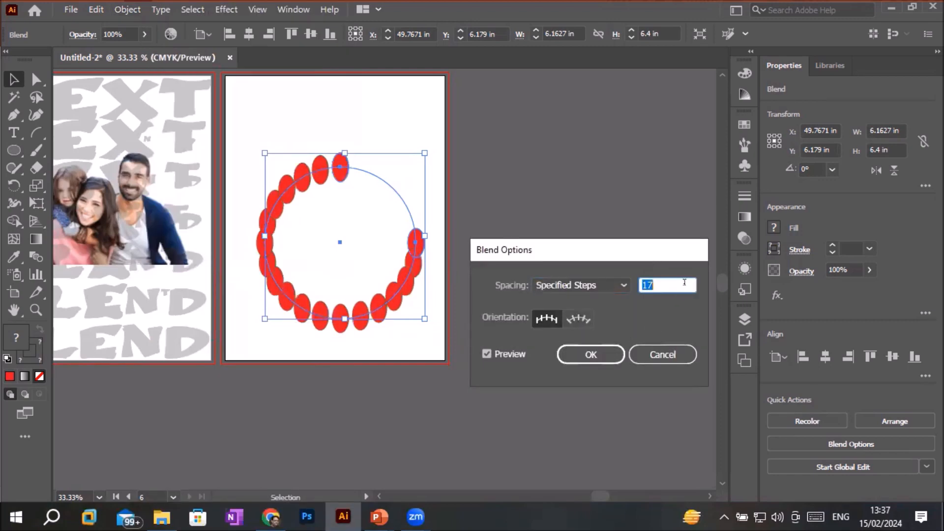
{"action": "key", "text": "Up"}
{"action": "key", "text": "Up"}
{"action": "key", "text": "Up"}
{"action": "key", "text": "Up"}
{"action": "key", "text": "Up"}
{"action": "key", "text": "Up"}
{"action": "key", "text": "Up"}
{"action": "key", "text": "Up"}
{"action": "key", "text": "Up"}
{"action": "key", "text": "Up"}
{"action": "key", "text": "Up"}
{"action": "key", "text": "Up"}
{"action": "key", "text": "Up"}
{"action": "key", "text": "Up"}
{"action": "key", "text": "Up"}
{"action": "key", "text": "Up"}
{"action": "key", "text": "Up"}
{"action": "key", "text": "Up"}
{"action": "key", "text": "Up"}
{"action": "key", "text": "Up"}
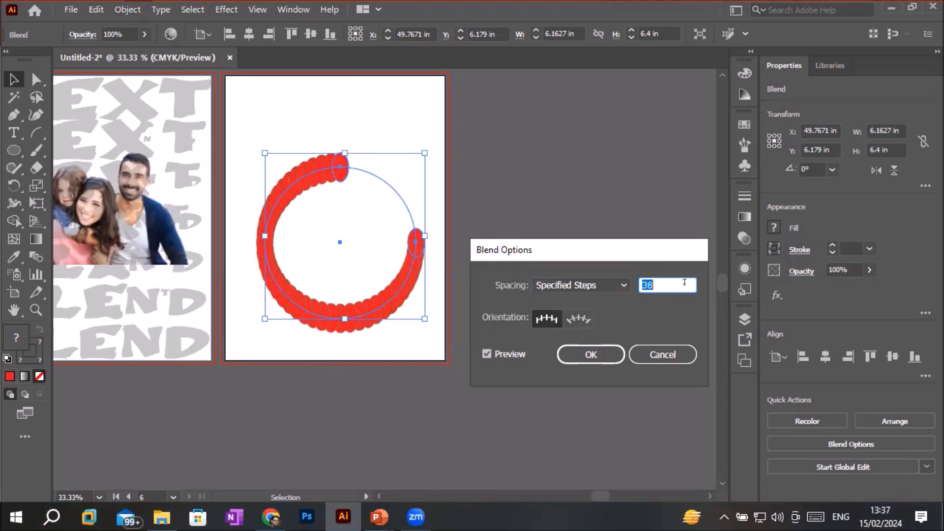
{"action": "key", "text": "Up"}
{"action": "key", "text": "Up"}
{"action": "key", "text": "Up"}
{"action": "key", "text": "Up"}
{"action": "key", "text": "Up"}
{"action": "key", "text": "Up"}
{"action": "key", "text": "Up"}
{"action": "key", "text": "Up"}
{"action": "key", "text": "Up"}
{"action": "key", "text": "Up"}
{"action": "key", "text": "Up"}
{"action": "key", "text": "Up"}
{"action": "key", "text": "Up"}
{"action": "key", "text": "Up"}
{"action": "key", "text": "Up"}
{"action": "key", "text": "Up"}
{"action": "key", "text": "Up"}
{"action": "key", "text": "Up"}
{"action": "key", "text": "Up"}
{"action": "key", "text": "Up"}
{"action": "key", "text": "Down"}
{"action": "key", "text": "Down"}
{"action": "key", "text": "Down"}
{"action": "key", "text": "Down"}
{"action": "key", "text": "Down"}
{"action": "key", "text": "Down"}
{"action": "key", "text": "Down"}
{"action": "key", "text": "Down"}
{"action": "key", "text": "Down"}
{"action": "key", "text": "Down"}
{"action": "key", "text": "Down"}
{"action": "key", "text": "Down"}
{"action": "key", "text": "Down"}
{"action": "key", "text": "Down"}
{"action": "key", "text": "Down"}
{"action": "key", "text": "Down"}
{"action": "key", "text": "Down"}
{"action": "key", "text": "Down"}
{"action": "left_click", "coordinate": [606, 360]}
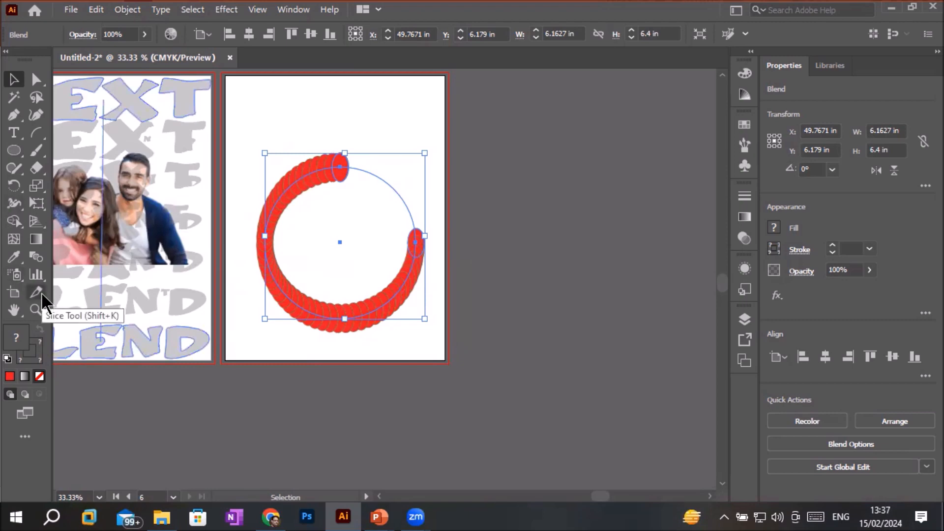
Cut the circular spine with the Scissors tool in its uncovered upper-right section so the ellipses fill the whole ring.
{"action": "left_click", "coordinate": [421, 198]}
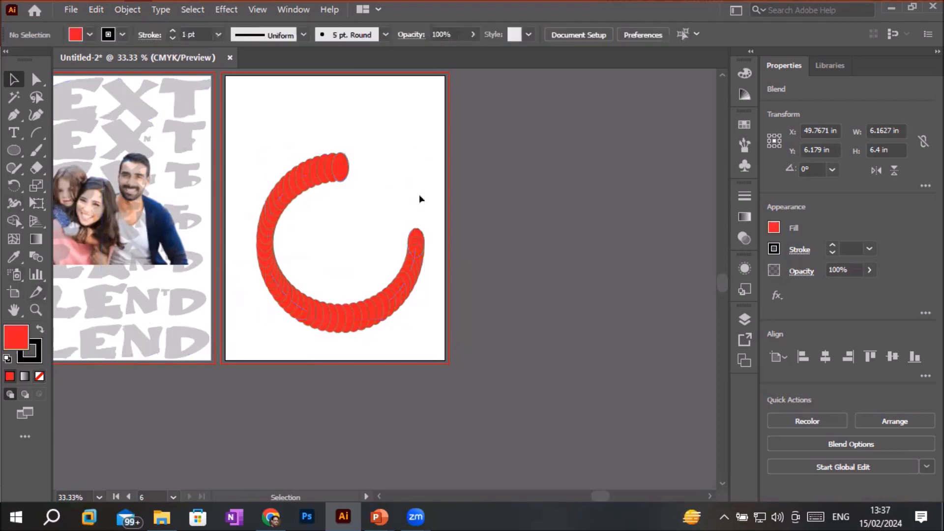
{"action": "scroll", "coordinate": [455, 263], "scroll_direction": "up", "scroll_amount": 2, "text": "alt"}
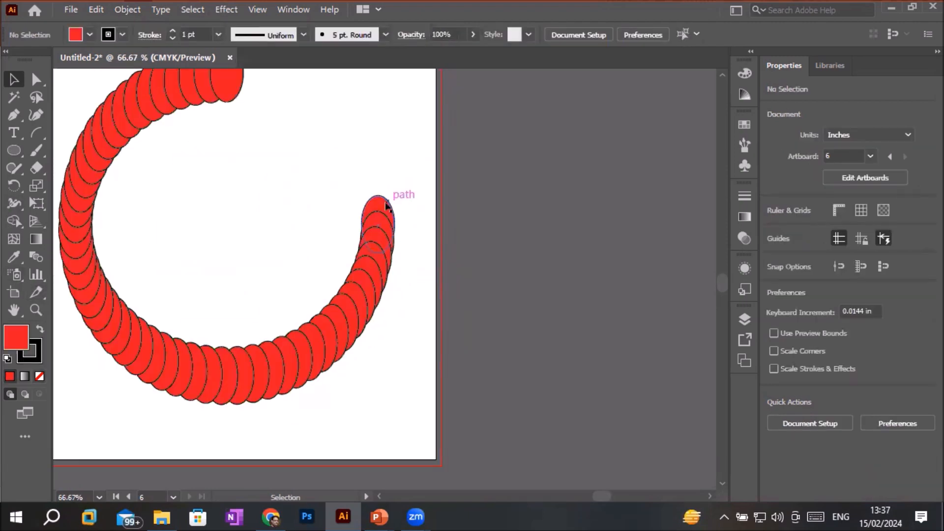
{"action": "left_click", "coordinate": [36, 79]}
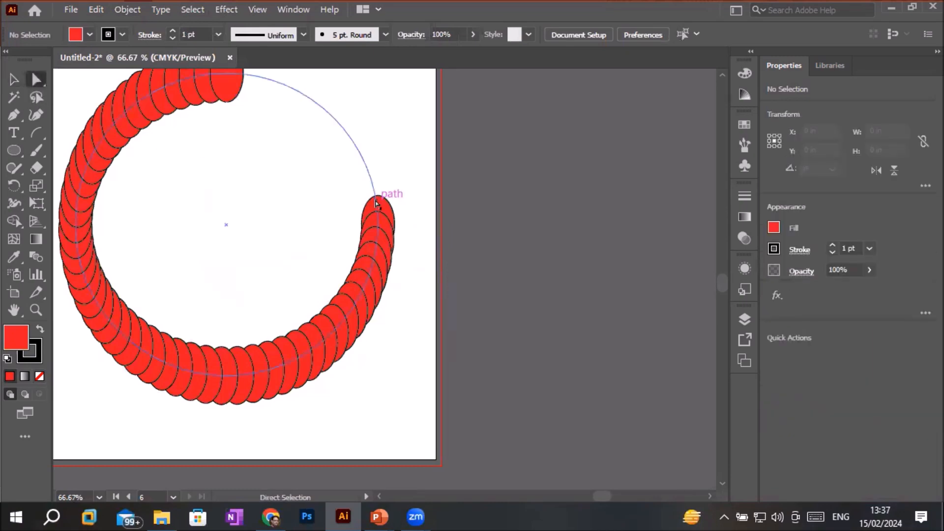
{"action": "left_click", "coordinate": [378, 196]}
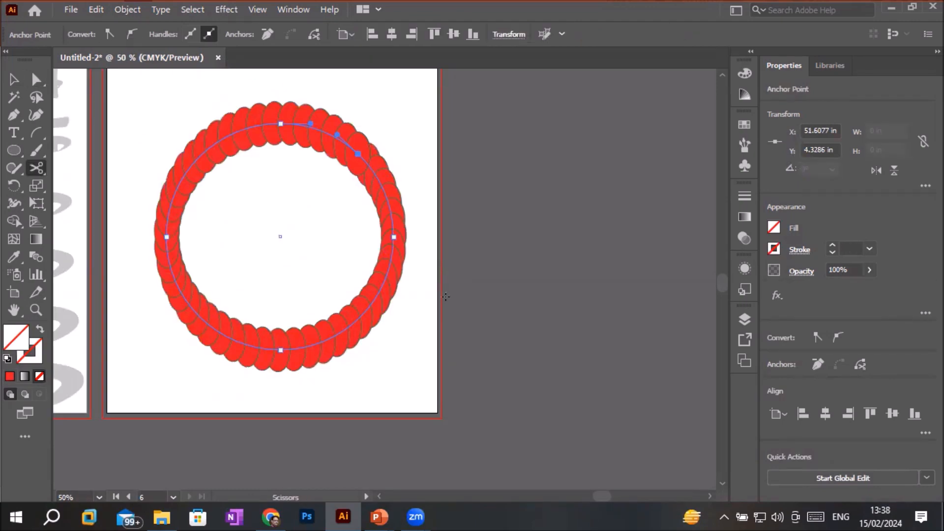
Undo the spine cut and spine replacement back to the straight row of red ellipses, and delete that blend, keeping the circle.
{"action": "key", "text": "ctrl+z"}
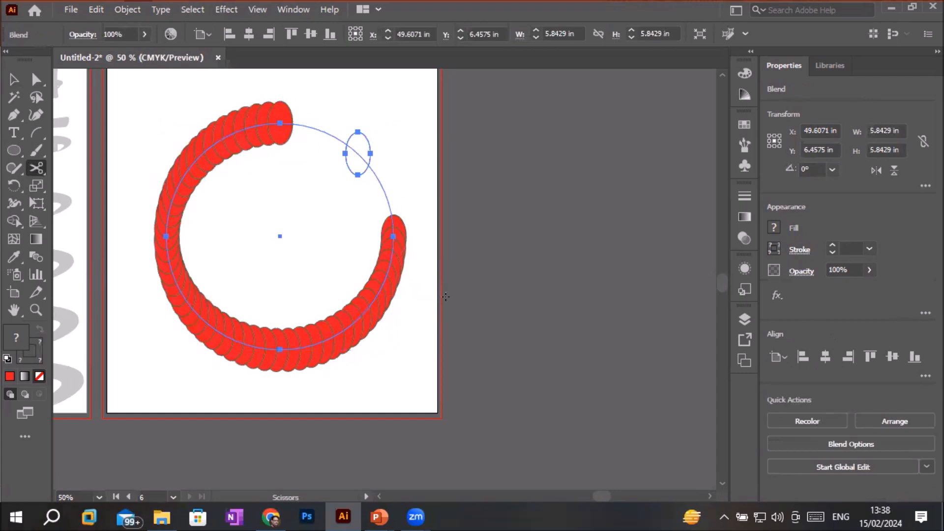
{"action": "key", "text": "ctrl+z"}
{"action": "key", "text": "ctrl+z"}
{"action": "key", "text": "ctrl+z"}
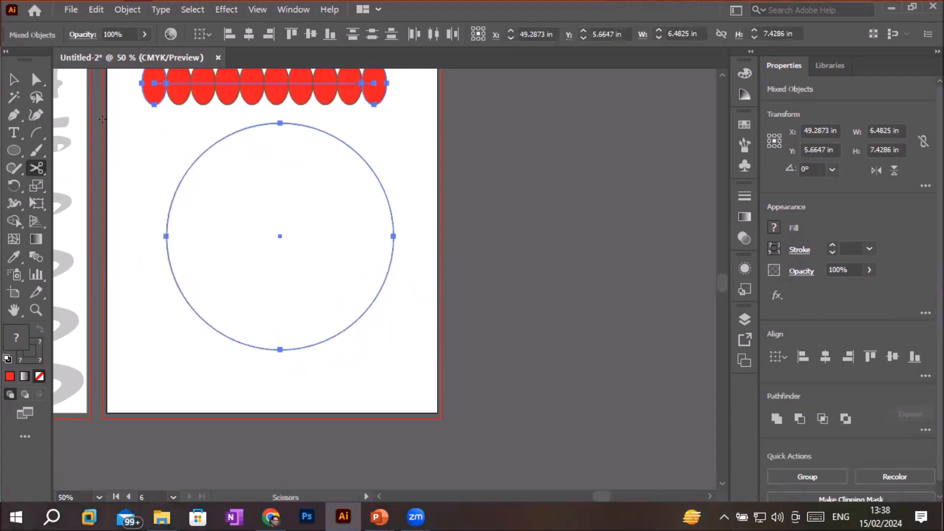
{"action": "left_click", "coordinate": [14, 80]}
{"action": "left_click", "coordinate": [411, 183]}
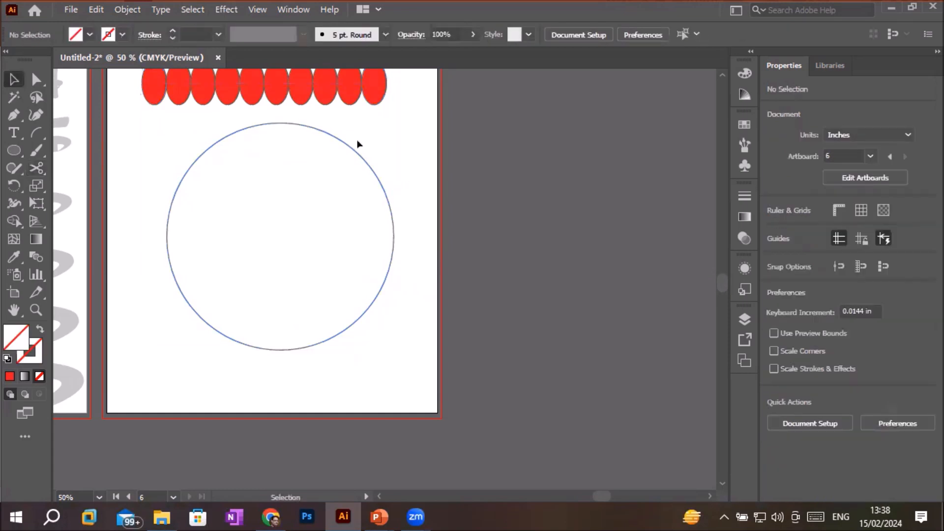
{"action": "left_click", "coordinate": [318, 100]}
{"action": "key", "text": "Delete"}
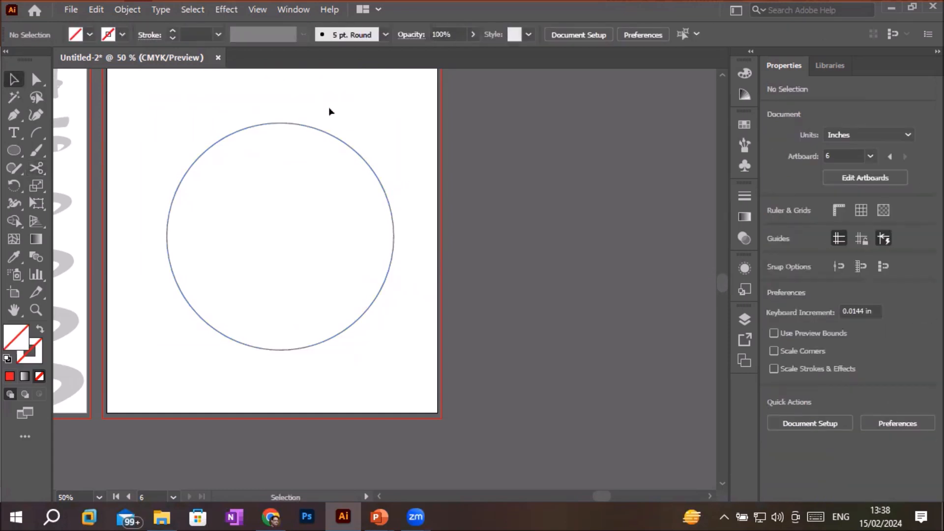
Draw a vertical line about 1.35 in long above the circle and give it the default white fill and 1 pt black stroke.
{"action": "scroll", "coordinate": [330, 111], "scroll_direction": "down", "scroll_amount": 1}
{"action": "left_click_drag", "start_coordinate": [320, 105], "coordinate": [371, 225]}
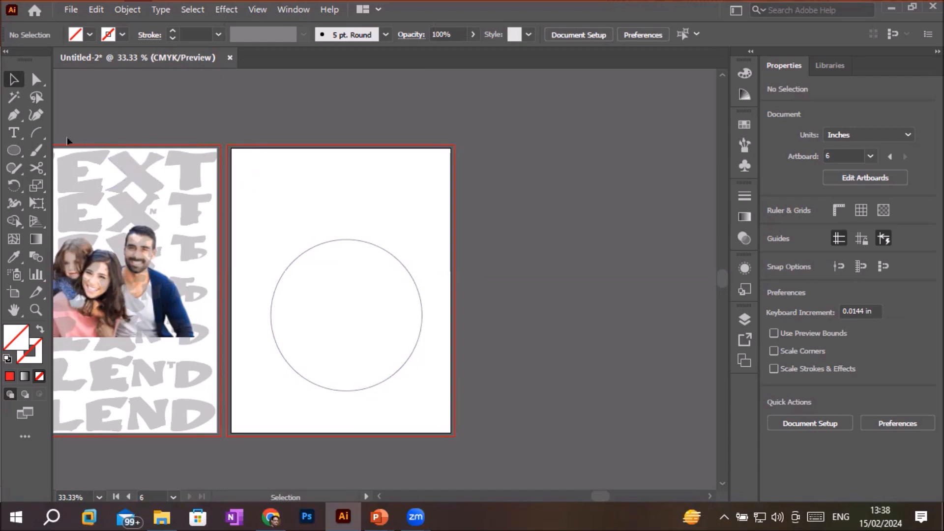
{"action": "left_click", "coordinate": [11, 156]}
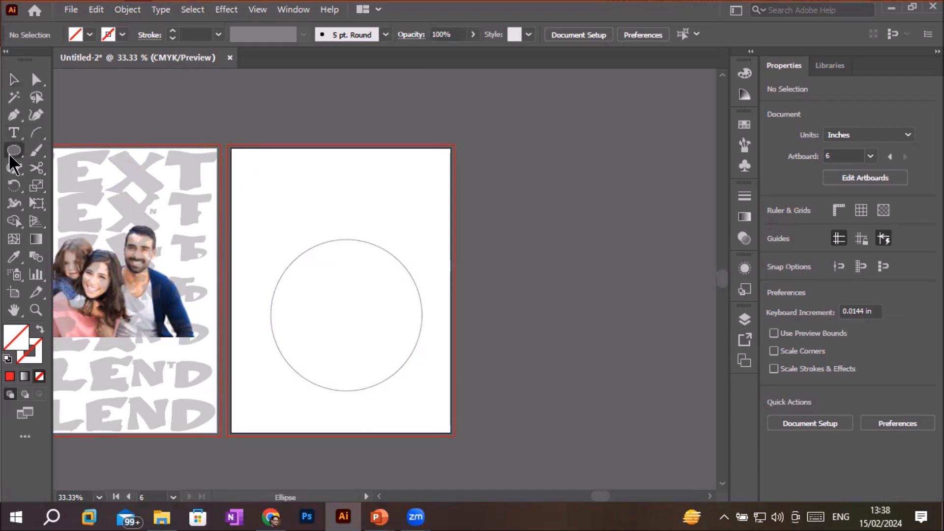
{"action": "left_click", "coordinate": [29, 136]}
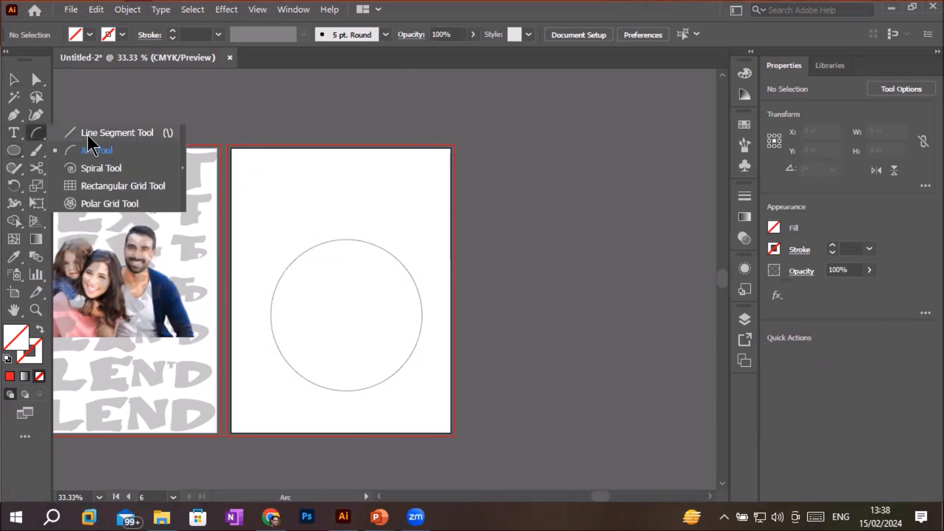
{"action": "left_click", "coordinate": [89, 134]}
{"action": "left_click_drag", "start_coordinate": [276, 170], "coordinate": [277, 205]}
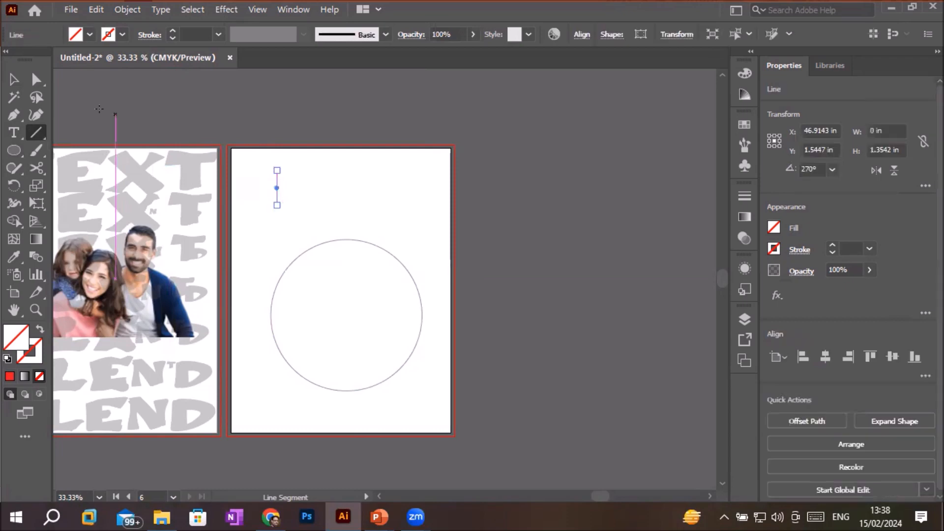
{"action": "left_click", "coordinate": [7, 359]}
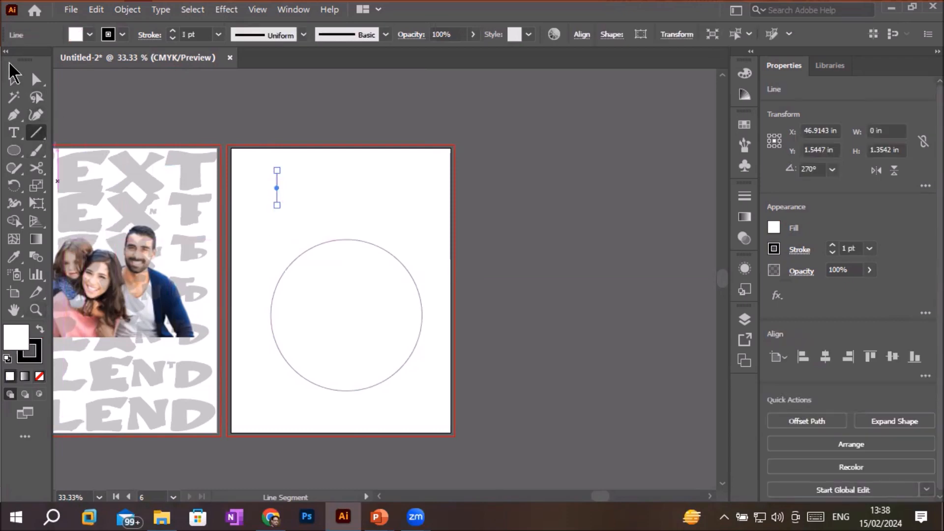
Duplicate the vertical line about 4.12 in to its right and make a blend between the two lines.
{"action": "left_click", "coordinate": [14, 80]}
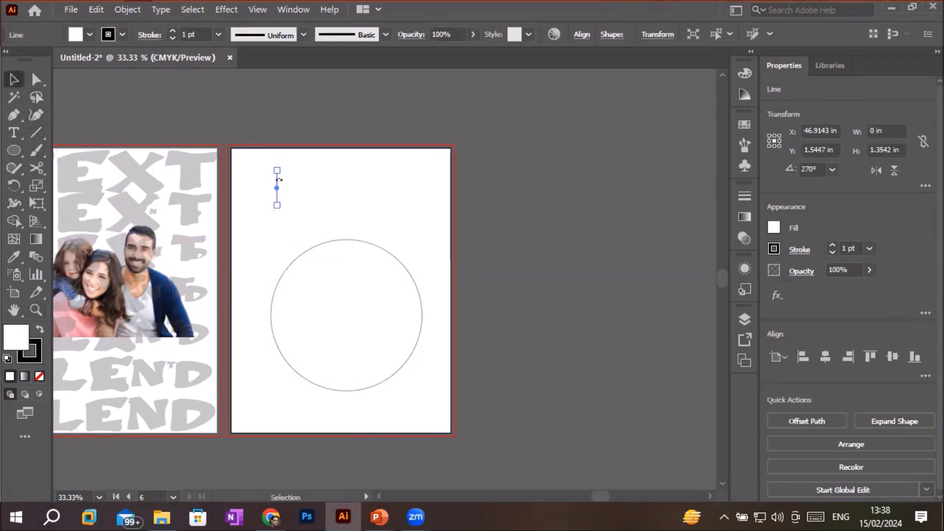
{"action": "scroll", "coordinate": [279, 176], "scroll_direction": "up", "scroll_amount": 1, "text": "alt"}
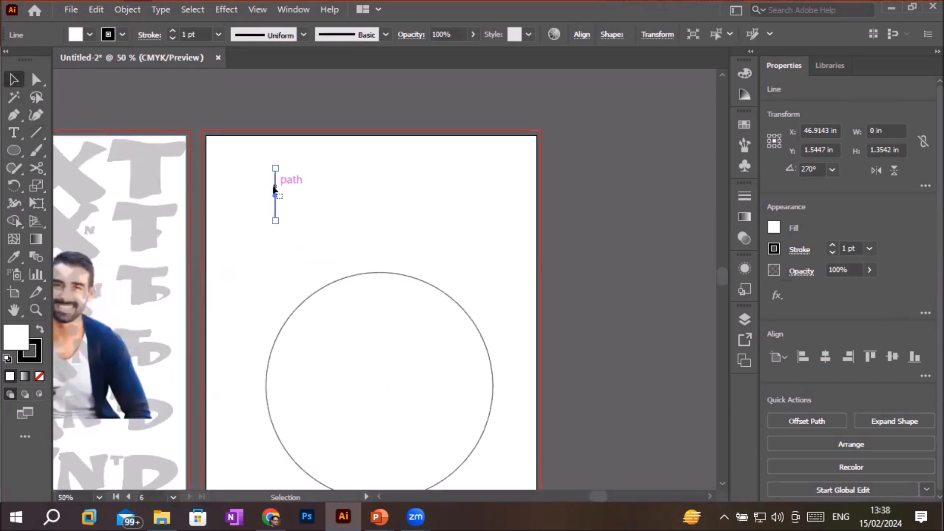
{"action": "left_click_drag", "start_coordinate": [274, 188], "coordinate": [436, 192], "text": "alt"}
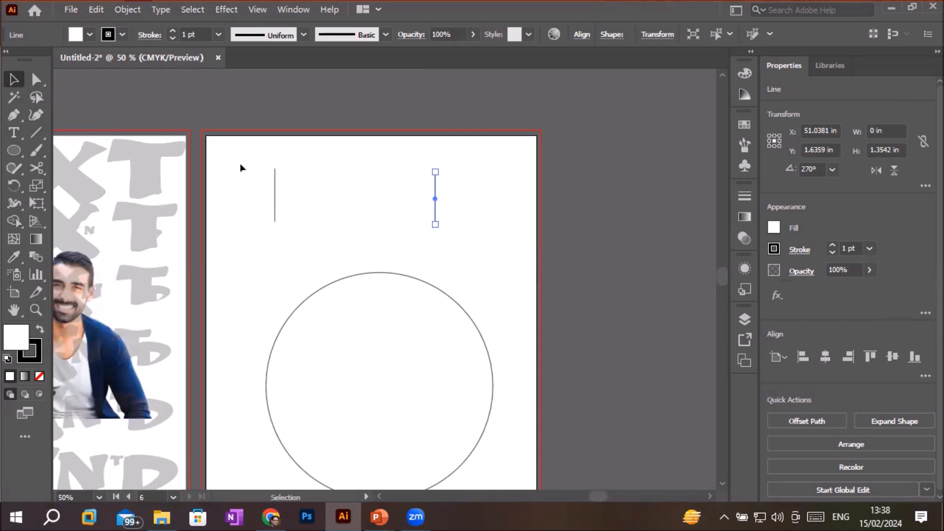
{"action": "left_click_drag", "start_coordinate": [269, 156], "coordinate": [410, 209]}
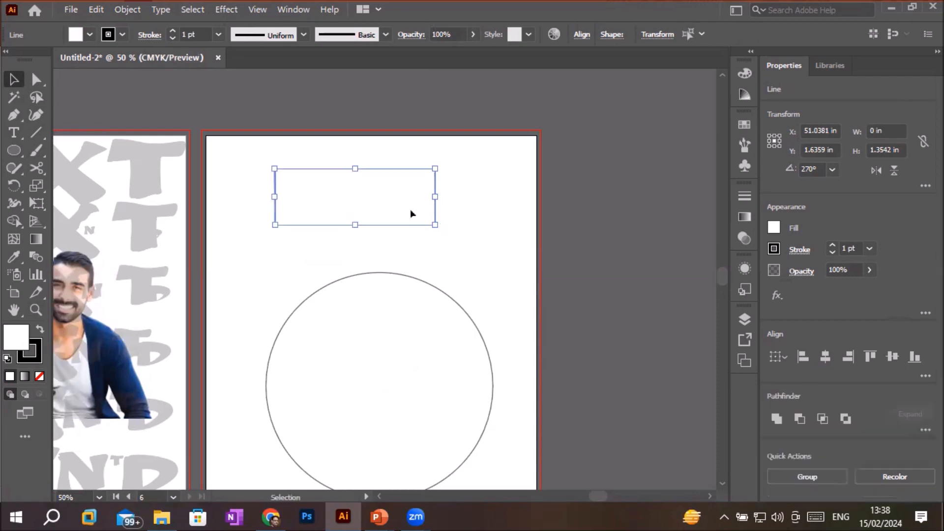
{"action": "left_click", "coordinate": [124, 9]}
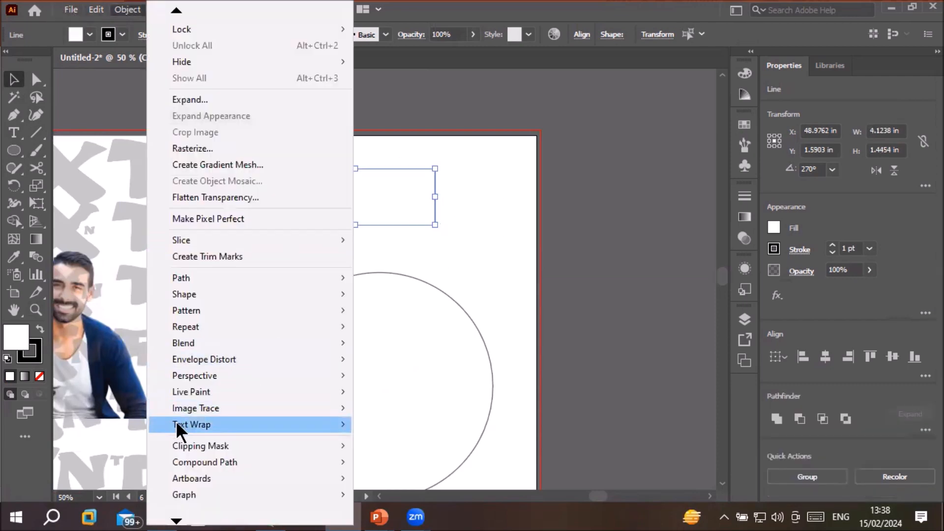
{"action": "mouse_move", "coordinate": [205, 339]}
{"action": "left_click", "coordinate": [396, 339]}
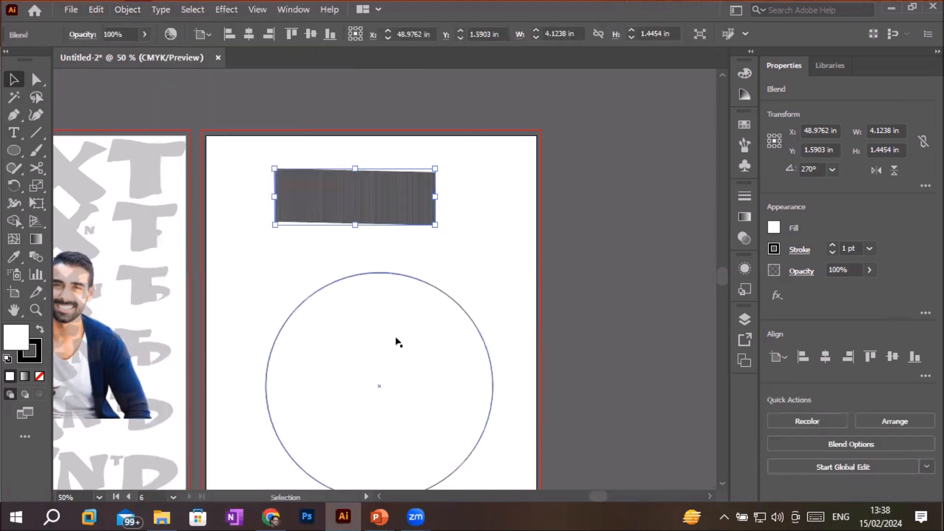
Replace the spine of the line blend with the large circle and deselect the result.
{"action": "scroll", "coordinate": [477, 310], "scroll_direction": "down", "scroll_amount": 2}
{"action": "scroll", "coordinate": [509, 406], "scroll_direction": "up", "scroll_amount": 1}
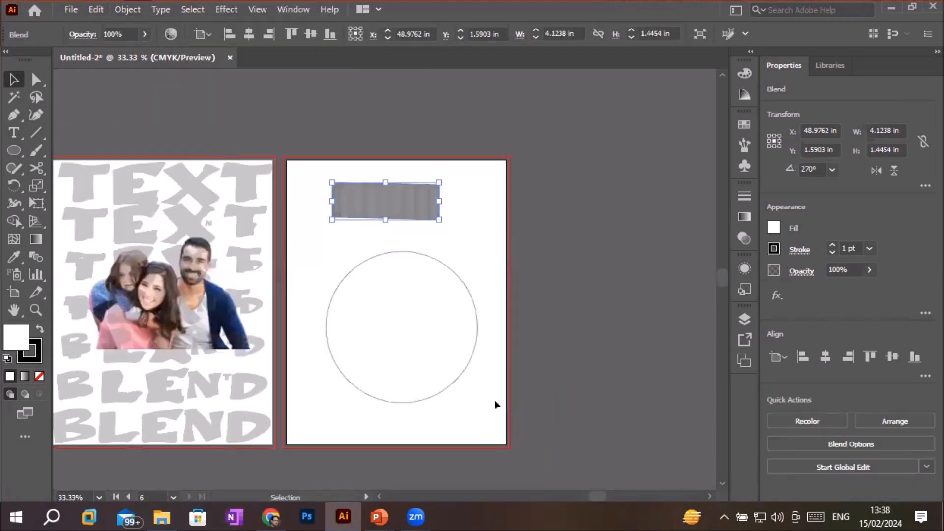
{"action": "left_click", "coordinate": [454, 278], "text": "shift"}
{"action": "key", "text": "alt+o"}
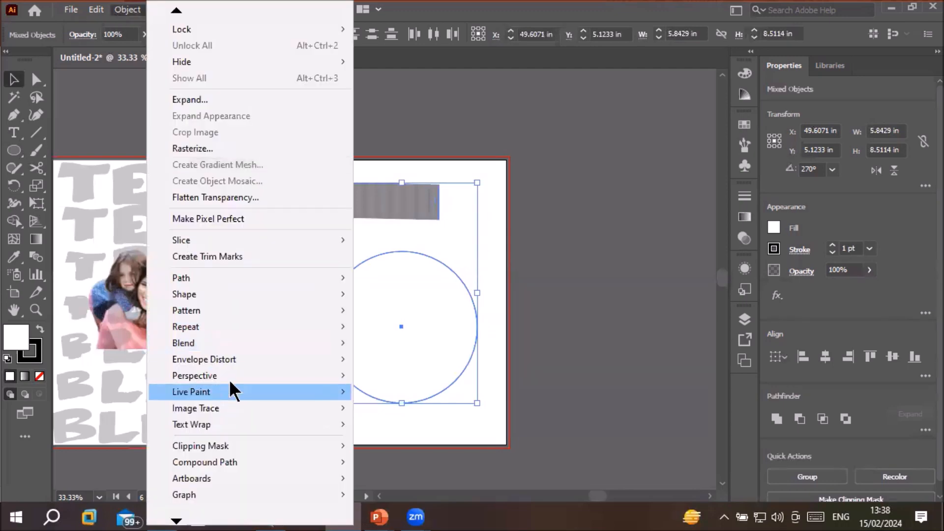
{"action": "mouse_move", "coordinate": [259, 344]}
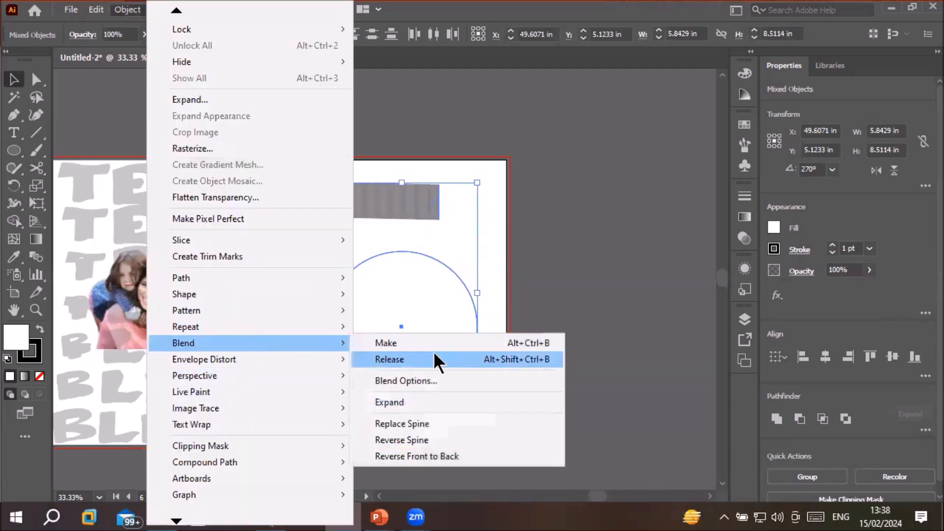
{"action": "left_click", "coordinate": [414, 424]}
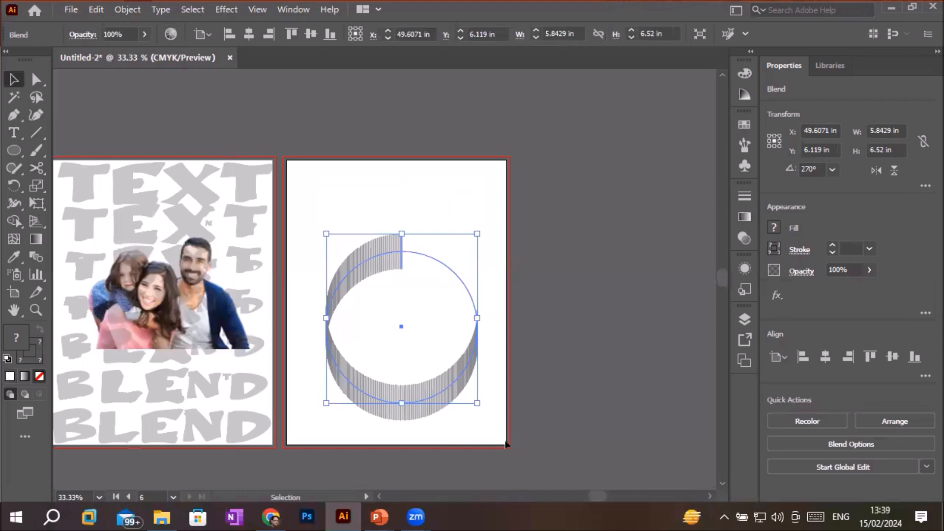
{"action": "left_click", "coordinate": [485, 435]}
{"action": "scroll", "coordinate": [484, 436], "scroll_direction": "up", "scroll_amount": 1}
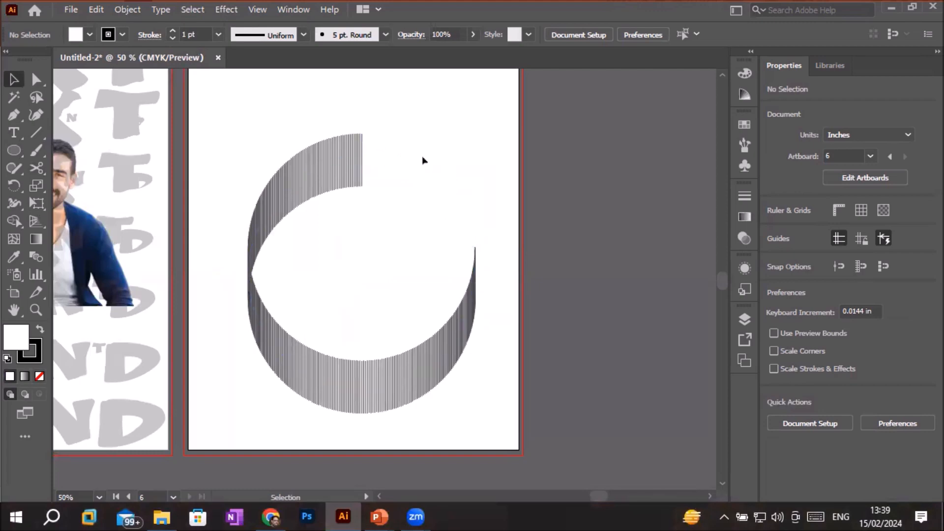
Open the blend options for the circular line blend, compare both orientations, and choose Align to Path.
{"action": "left_click", "coordinate": [441, 376]}
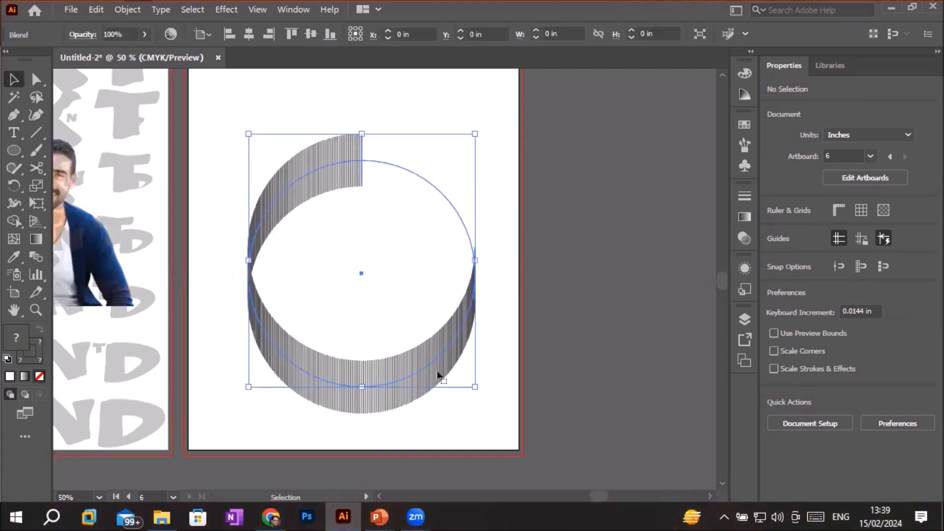
{"action": "left_click", "coordinate": [128, 10]}
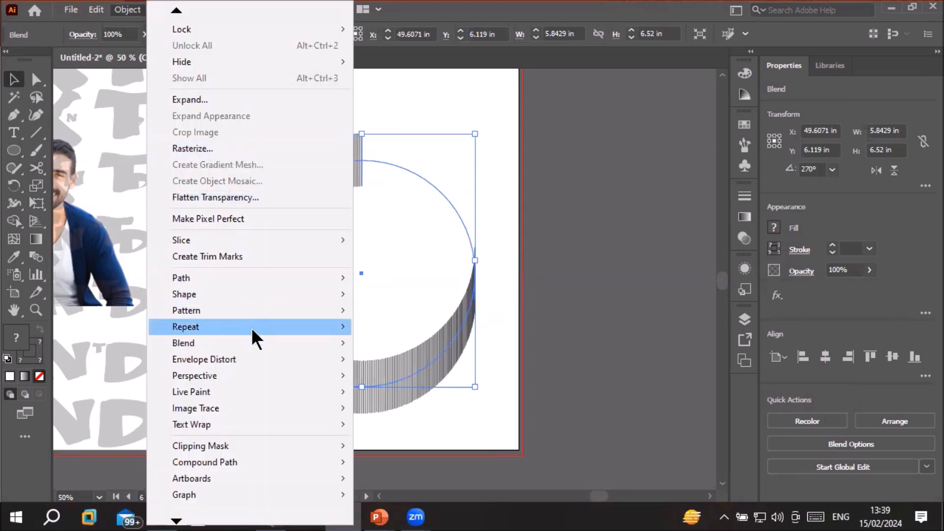
{"action": "mouse_move", "coordinate": [267, 340]}
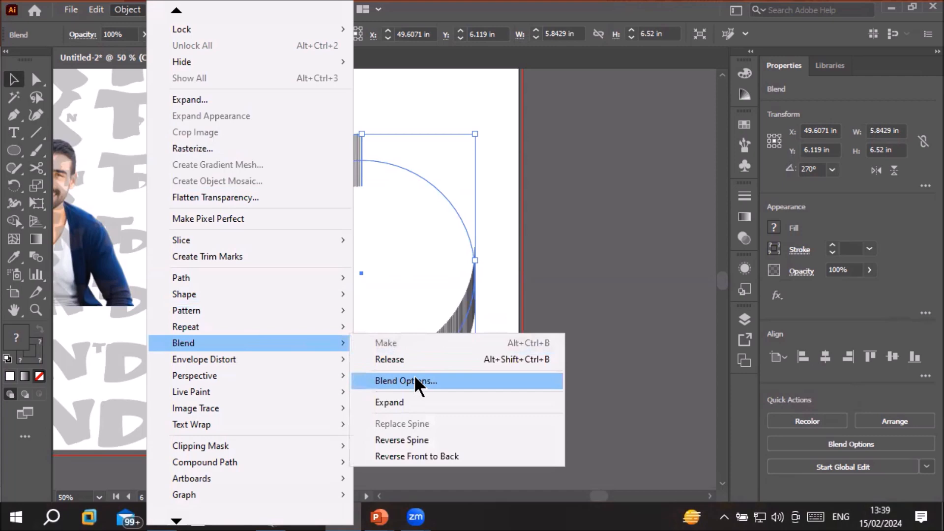
{"action": "left_click", "coordinate": [441, 381]}
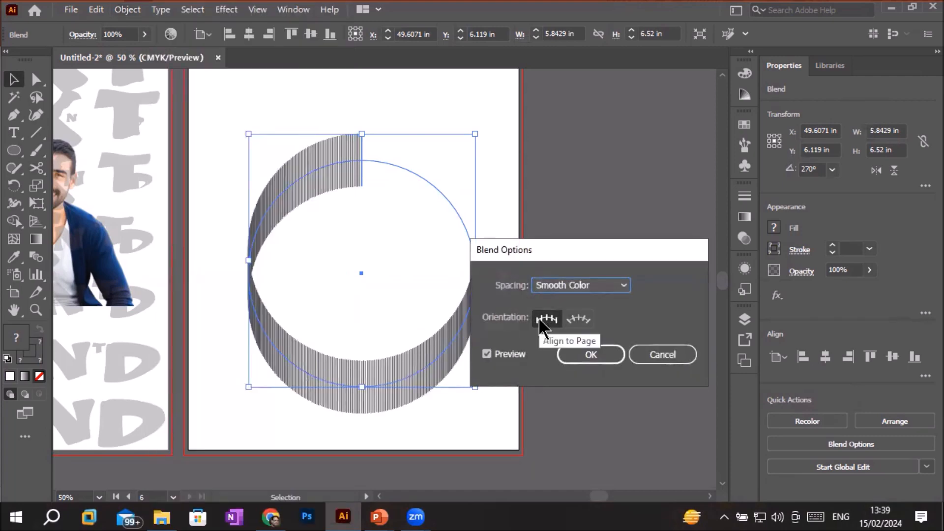
{"action": "left_click", "coordinate": [577, 319]}
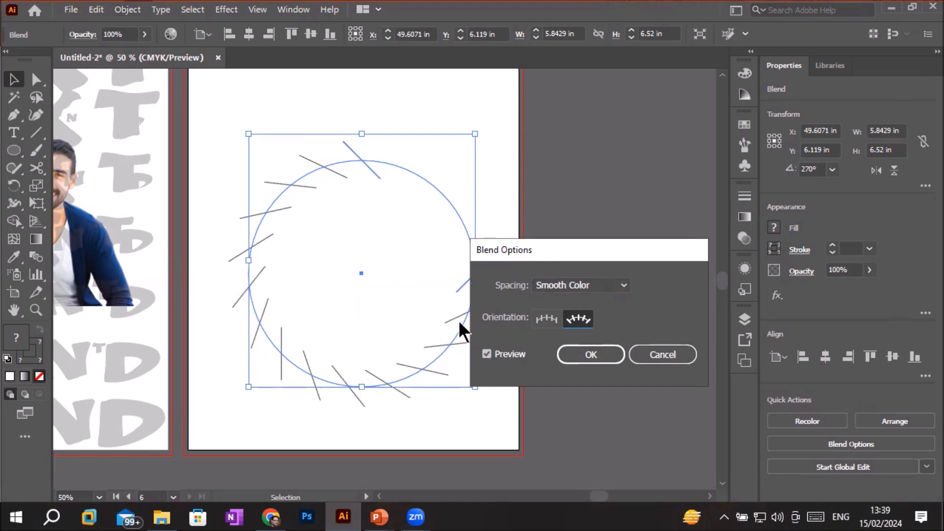
{"action": "left_click", "coordinate": [546, 320]}
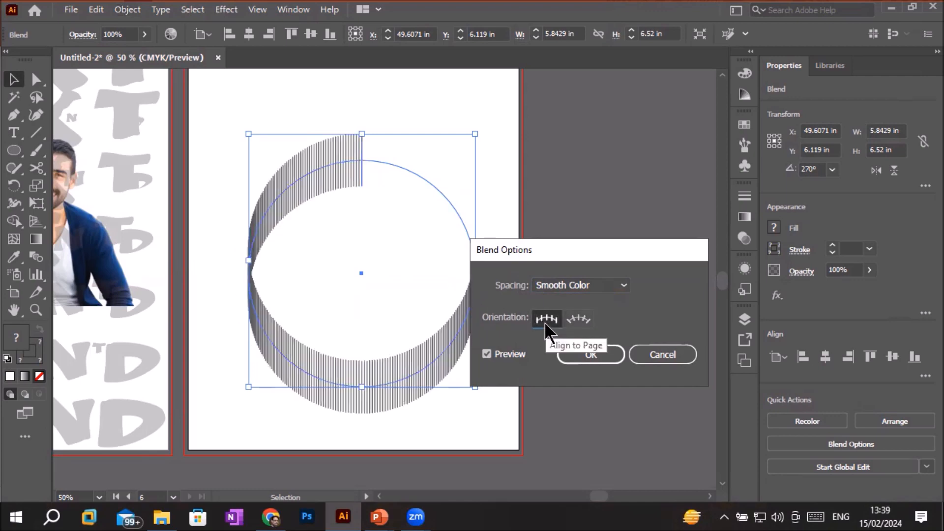
{"action": "left_click", "coordinate": [585, 324]}
Set the line blend's spacing to Specified Steps with 296 steps, compare the orientations again, and apply it with Align to Path.
{"action": "left_click", "coordinate": [624, 286]}
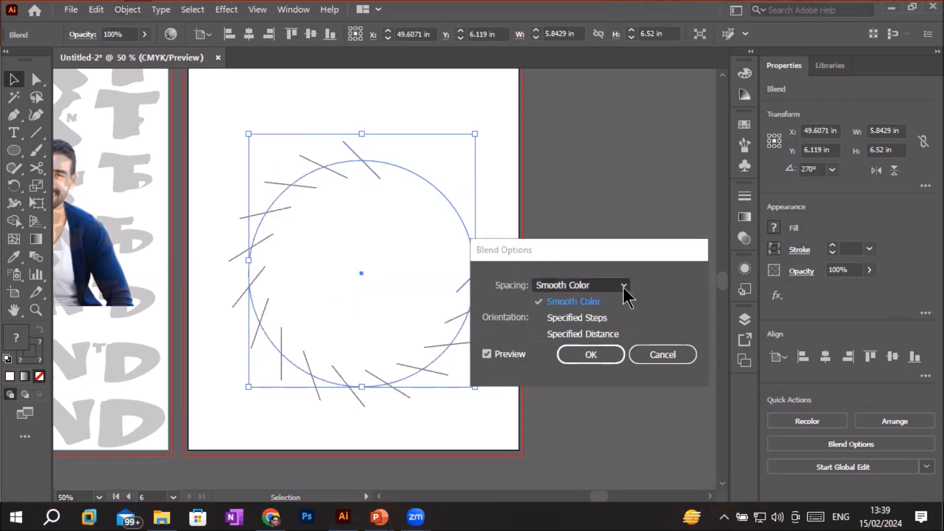
{"action": "left_click", "coordinate": [602, 321]}
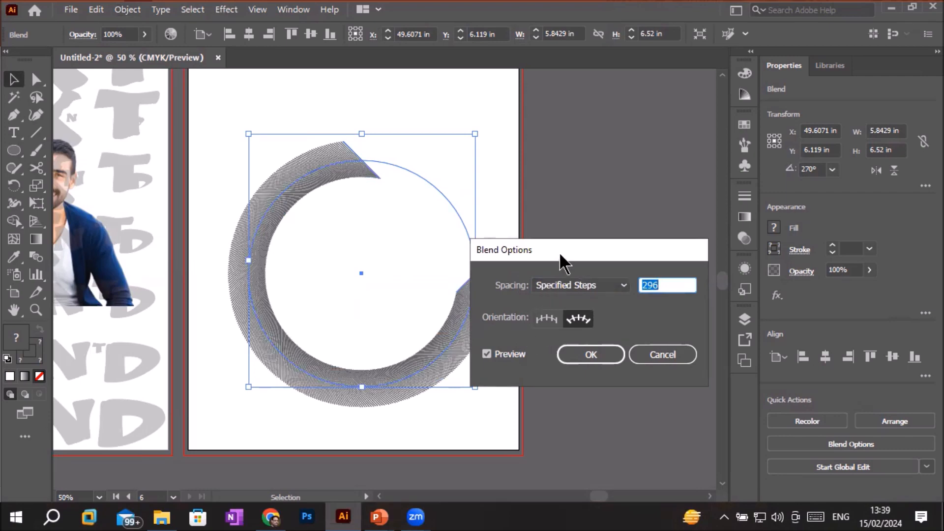
{"action": "left_click_drag", "start_coordinate": [565, 249], "coordinate": [603, 90]}
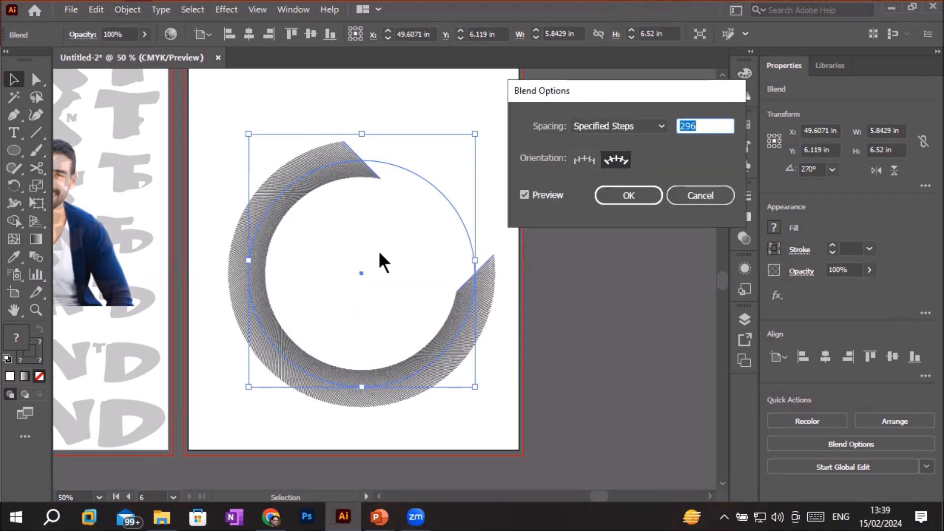
{"action": "left_click", "coordinate": [584, 159]}
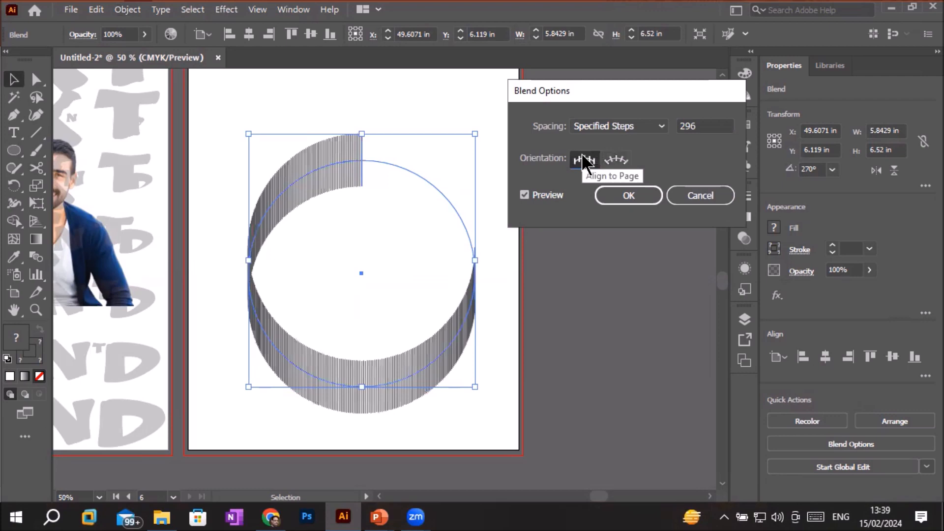
{"action": "left_click", "coordinate": [614, 161]}
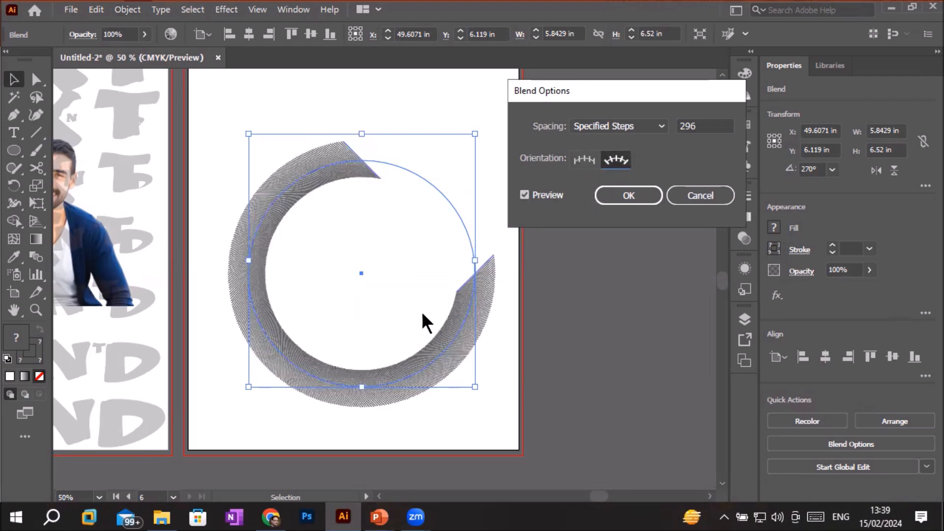
{"action": "left_click", "coordinate": [577, 164]}
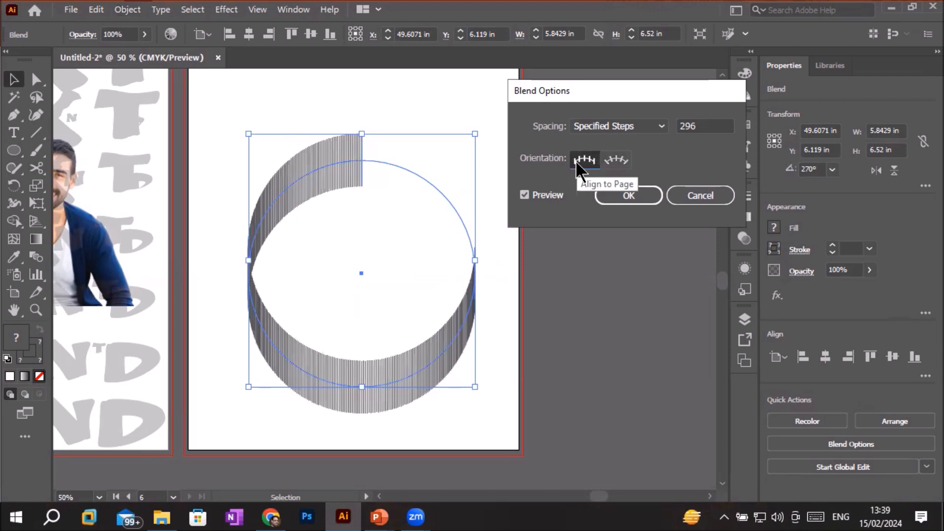
{"action": "left_click", "coordinate": [617, 166]}
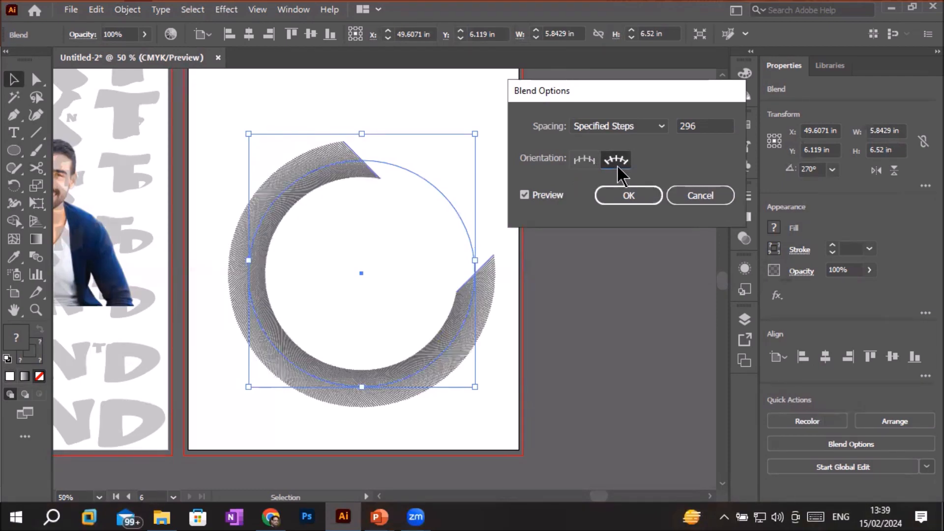
{"action": "left_click", "coordinate": [613, 193]}
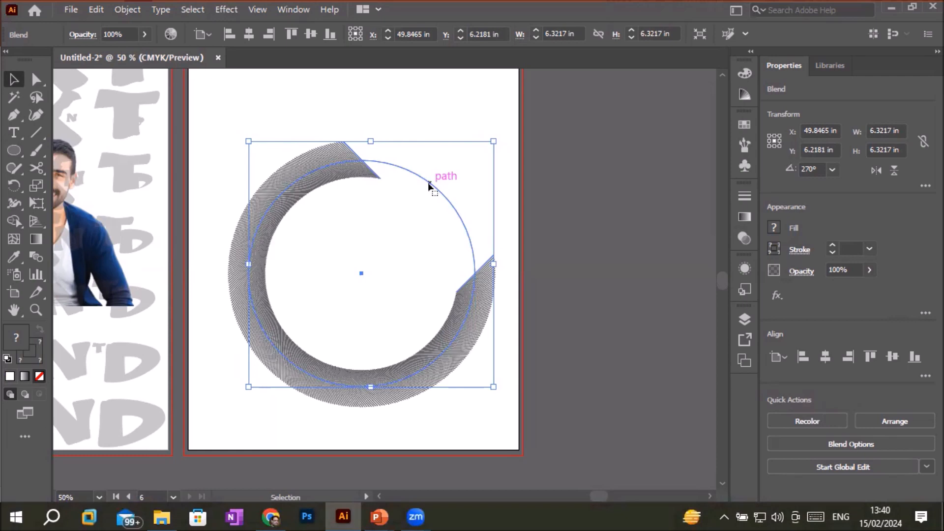
Cut the blend's circular spine with the Scissors tool on its open upper-right arc so the lines fill the whole ring, and deselect it.
{"action": "left_click", "coordinate": [33, 170]}
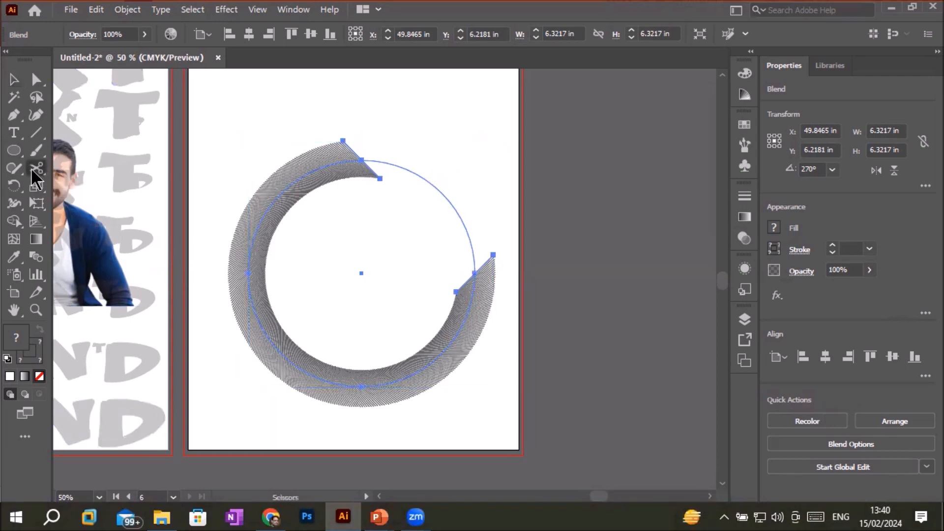
{"action": "left_click", "coordinate": [430, 182]}
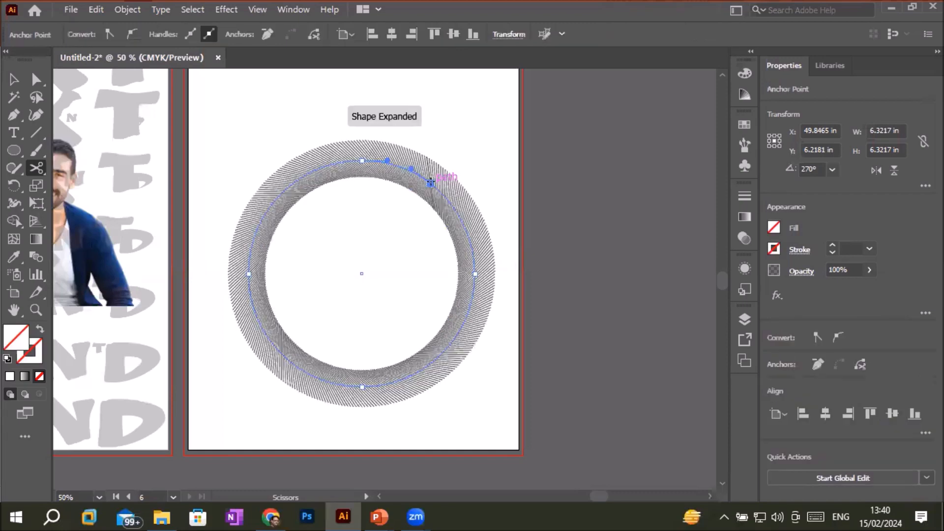
{"action": "left_click", "coordinate": [14, 79]}
{"action": "left_click", "coordinate": [467, 424]}
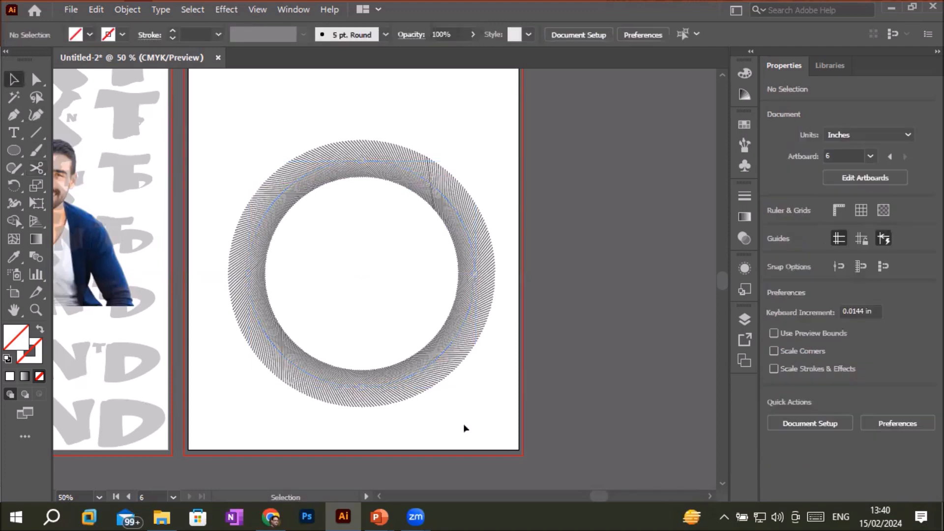
Move the family photo from the text blend artboard onto the ring of lines on artboard 6 and deselect it.
{"action": "left_click_drag", "start_coordinate": [66, 262], "coordinate": [429, 298]}
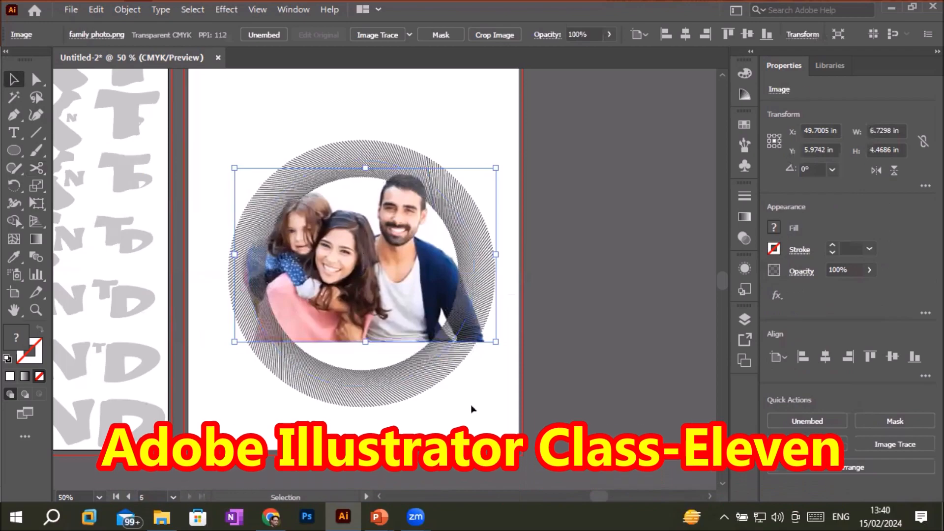
{"action": "left_click", "coordinate": [474, 408]}
Look over the six finished blend artboards side by side, including the family photo on the ring.
{"action": "scroll", "coordinate": [471, 410], "scroll_direction": "up", "scroll_amount": 1}
{"action": "scroll", "coordinate": [471, 409], "scroll_direction": "up", "scroll_amount": 1}
{"action": "scroll", "coordinate": [471, 409], "scroll_direction": "down", "scroll_amount": 3}
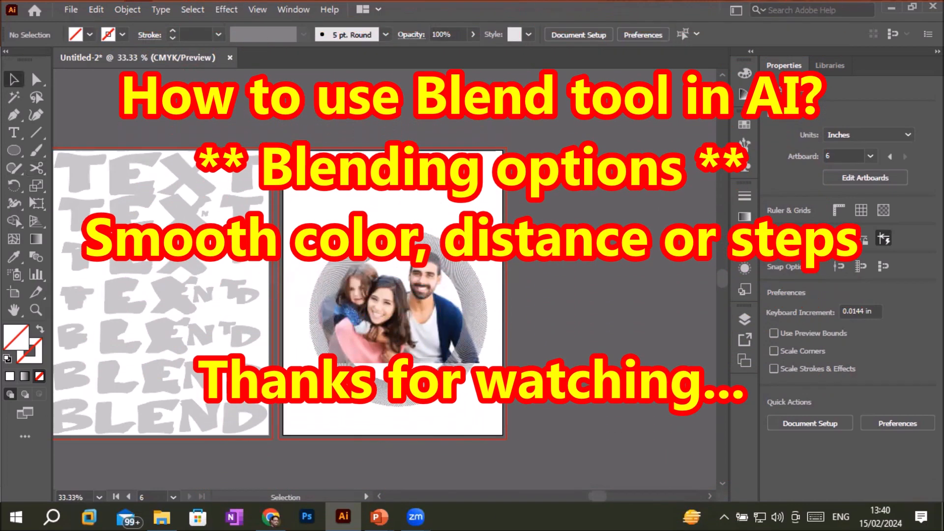
{"action": "scroll", "coordinate": [294, 389], "scroll_direction": "down", "scroll_amount": 3}
{"action": "left_click_drag", "start_coordinate": [293, 385], "coordinate": [566, 245]}
{"action": "left_click_drag", "start_coordinate": [505, 246], "coordinate": [497, 254]}
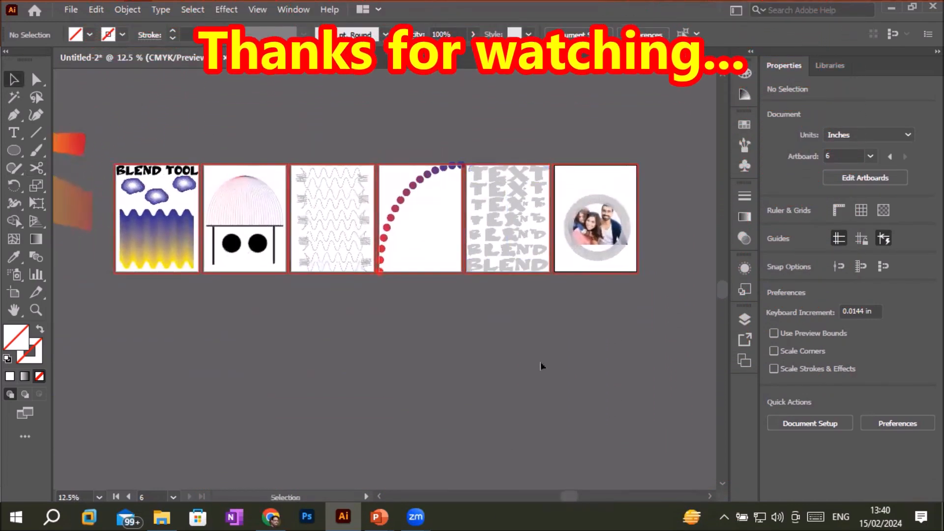
{"action": "scroll", "coordinate": [628, 229], "scroll_direction": "up", "scroll_amount": 1}
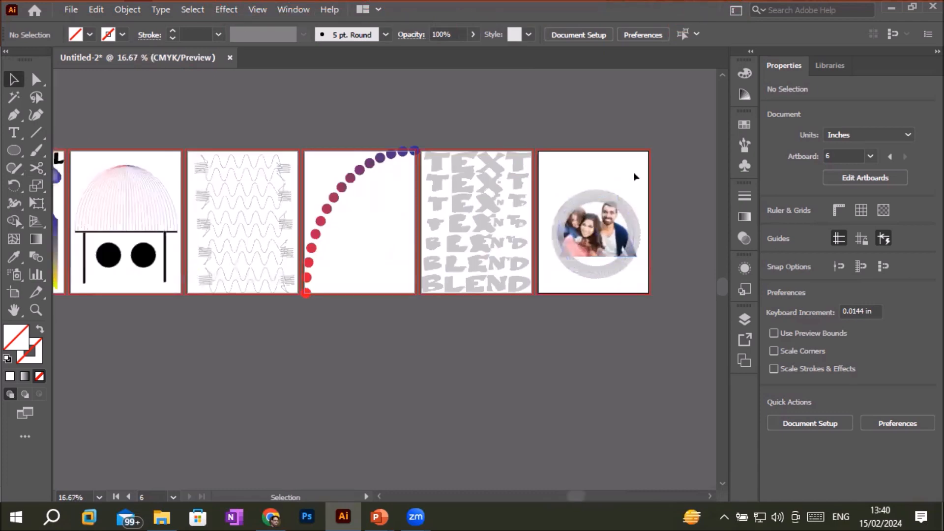